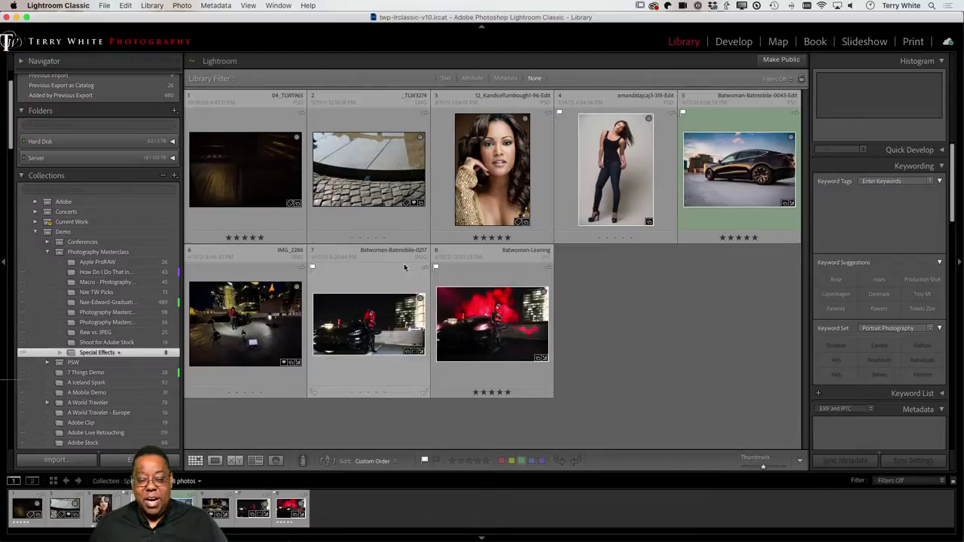
Open the dark interior photo 04_TLW1965.psd in the Develop module, keeping its overall exposure at default.
double_click(269, 196)
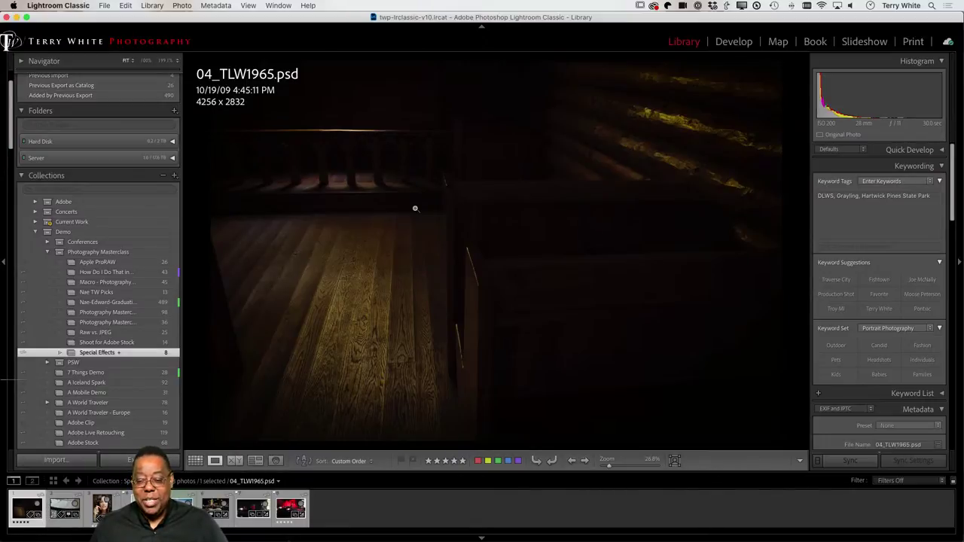
left_click(740, 43)
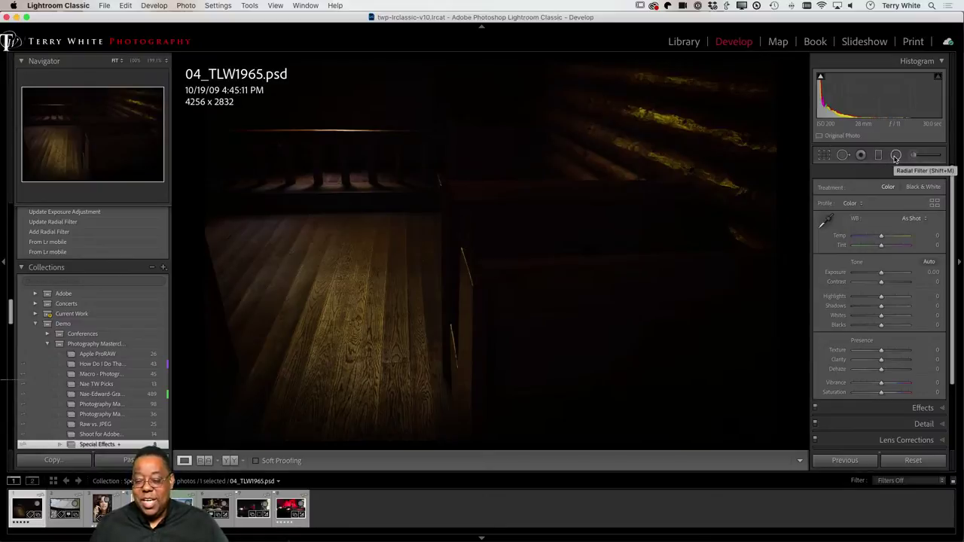
mouse_move(884, 273)
left_mouse_down()
mouse_move(904, 273)
mouse_move(884, 275)
left_mouse_up()
double_click(884, 275)
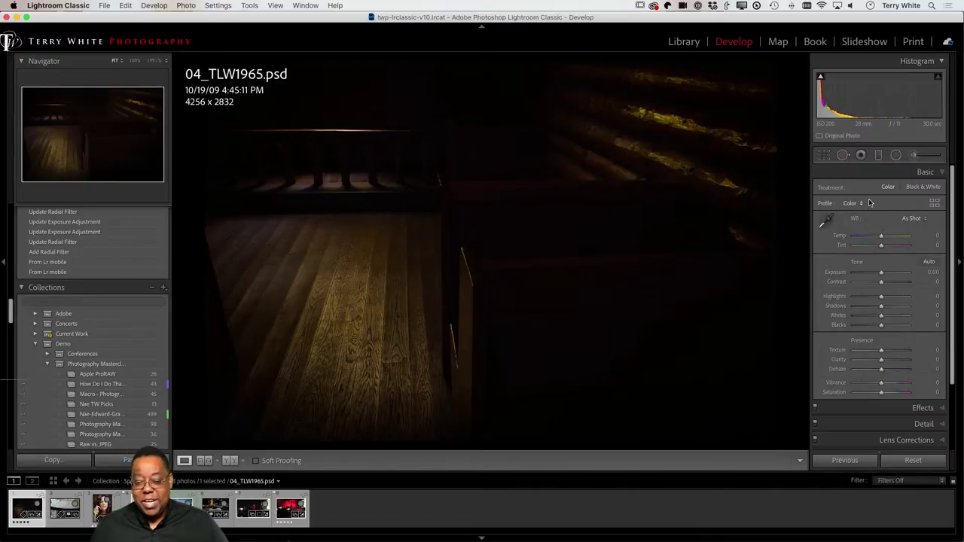
Activate the Radial Filter, choose the Exposure effect and set its exposure to 0.77.
left_click(896, 156)
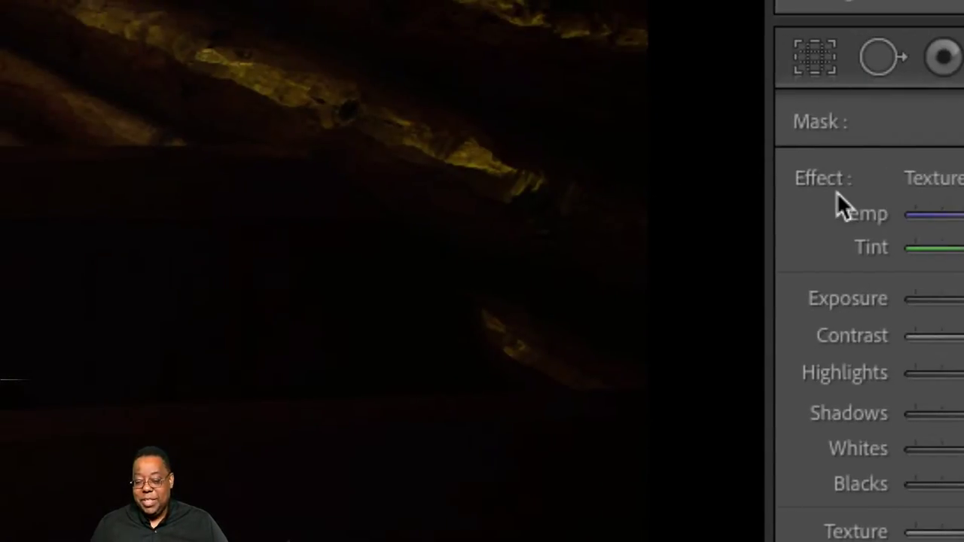
left_click(938, 179)
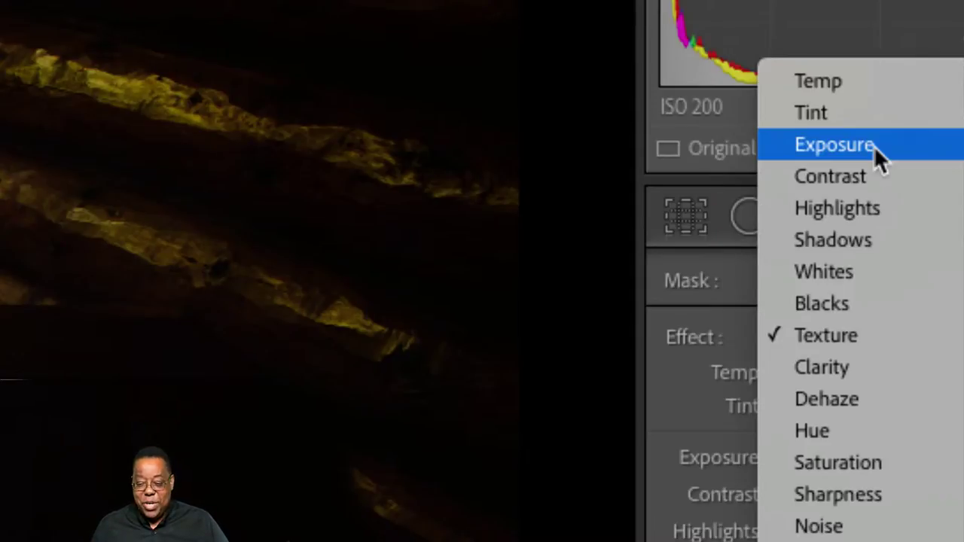
left_click(876, 148)
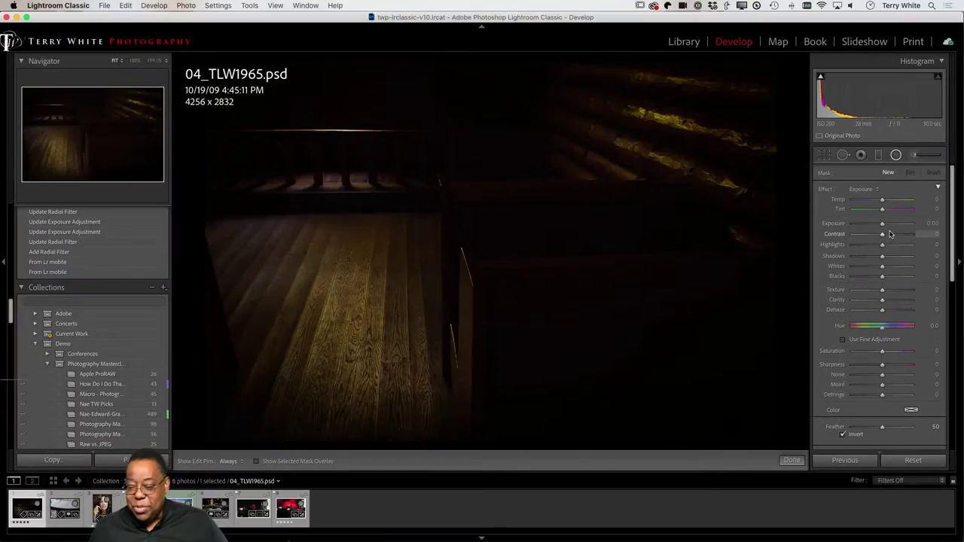
left_click(871, 192)
left_click(867, 191)
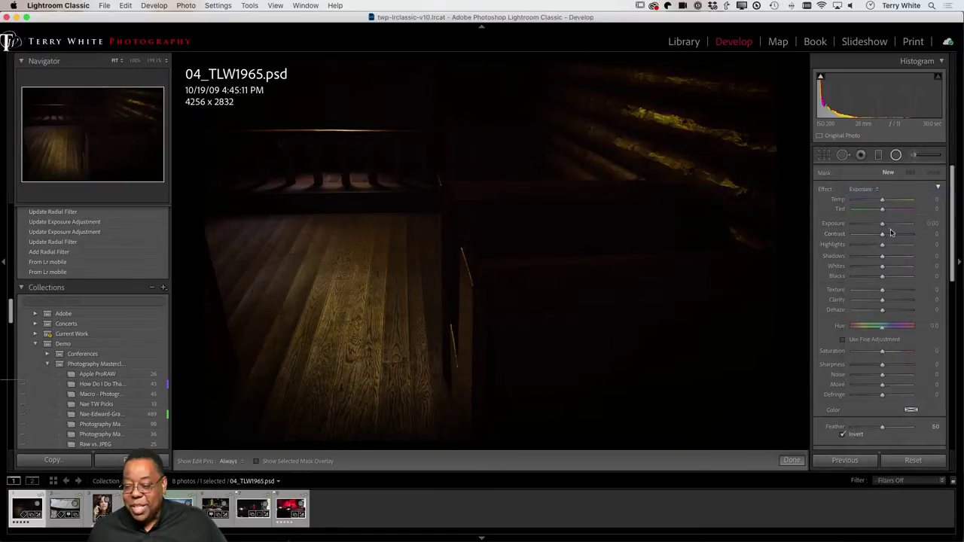
left_click(888, 224)
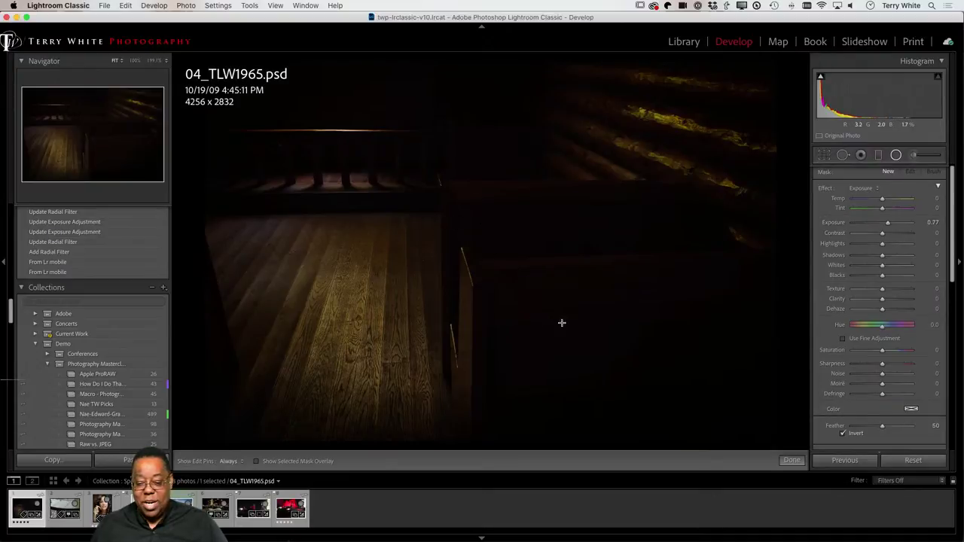
Draw an elliptical radial filter over the dark pew in the photo's lower right and raise its exposure to 3.21.
mouse_move(565, 323)
left_mouse_down()
mouse_move(665, 360)
mouse_move(675, 385)
left_mouse_up()
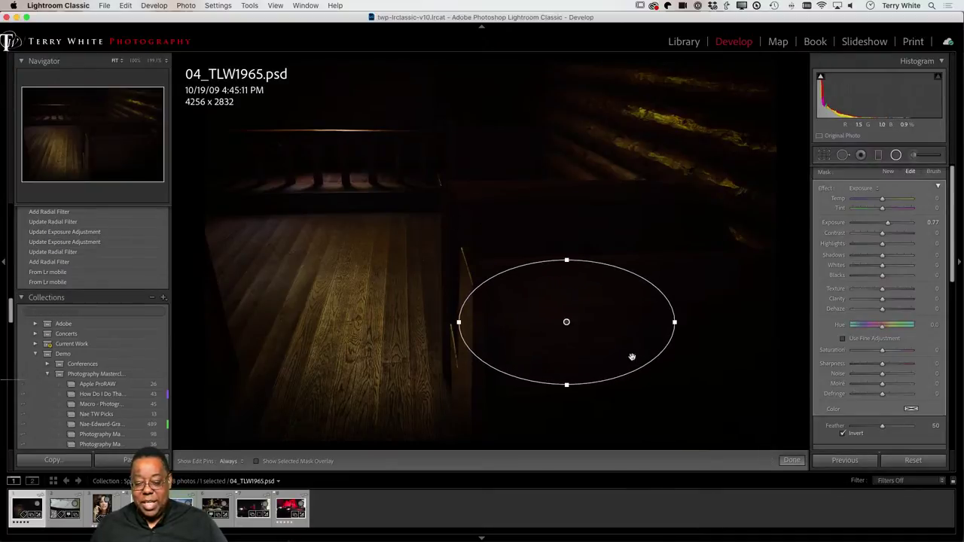
left_click_drag(592, 334, 622, 343)
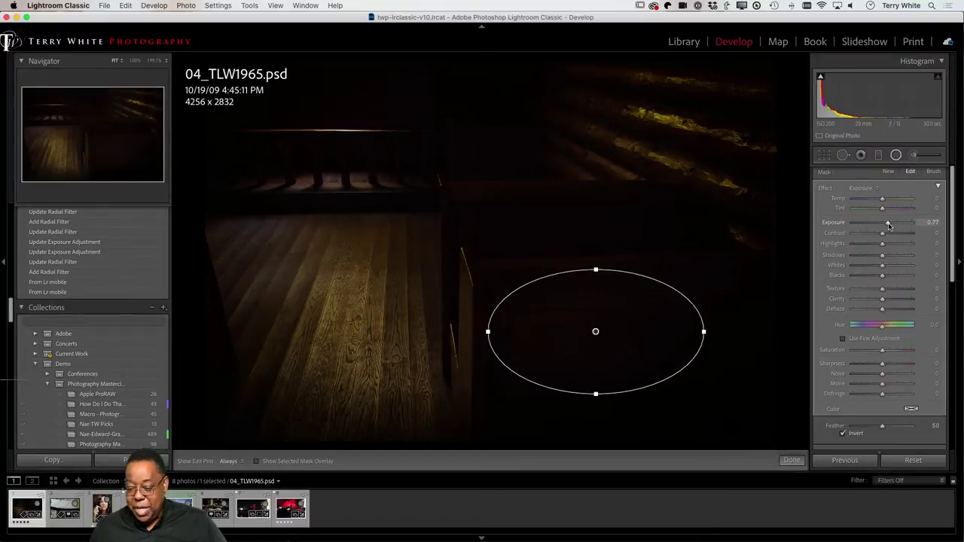
mouse_move(890, 224)
left_mouse_down()
mouse_move(915, 225)
mouse_move(895, 226)
mouse_move(906, 224)
left_mouse_up()
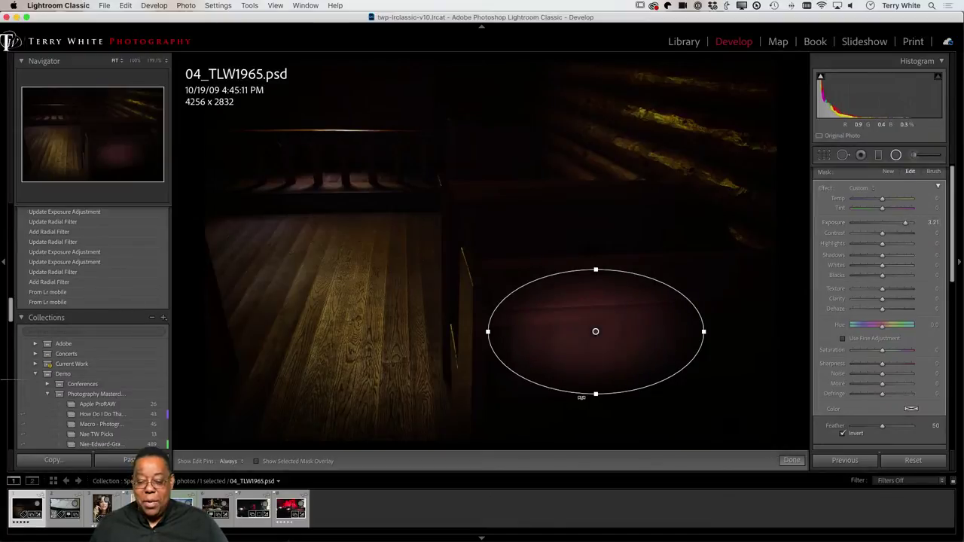
Move the radial filter onto the inscribed wall above the railing, set its exposure to 4.00 and inspect the lettering up close.
left_click_drag(611, 374, 362, 145)
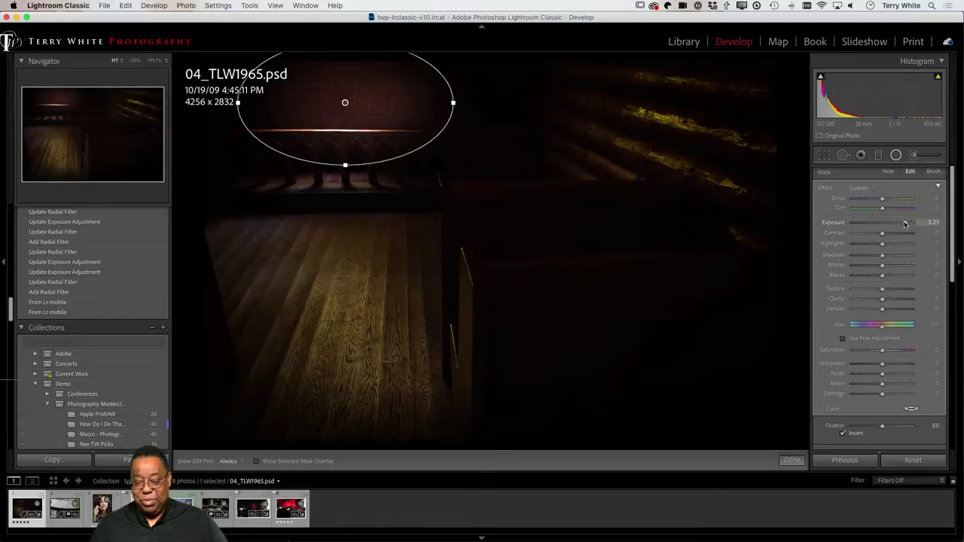
left_click_drag(905, 224, 913, 222)
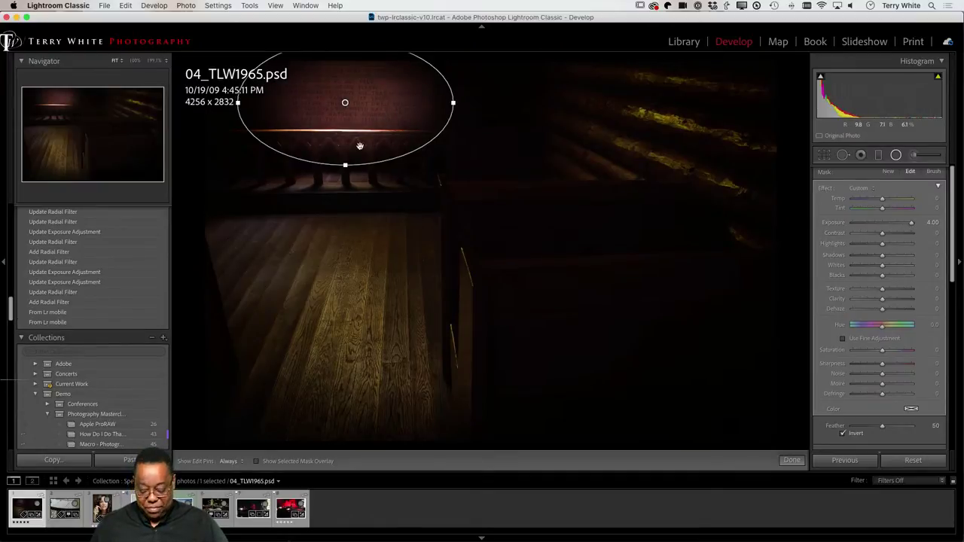
key("super+equal")
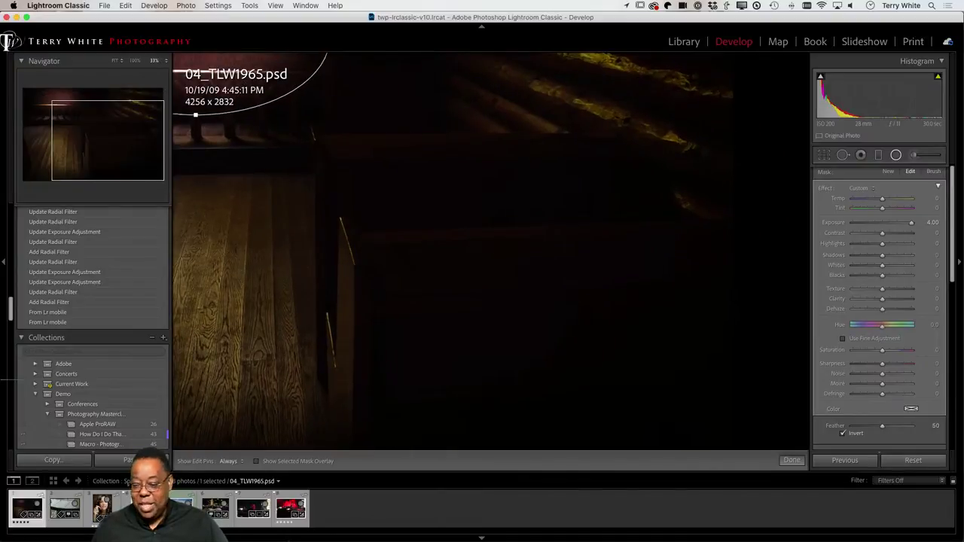
left_click(896, 155)
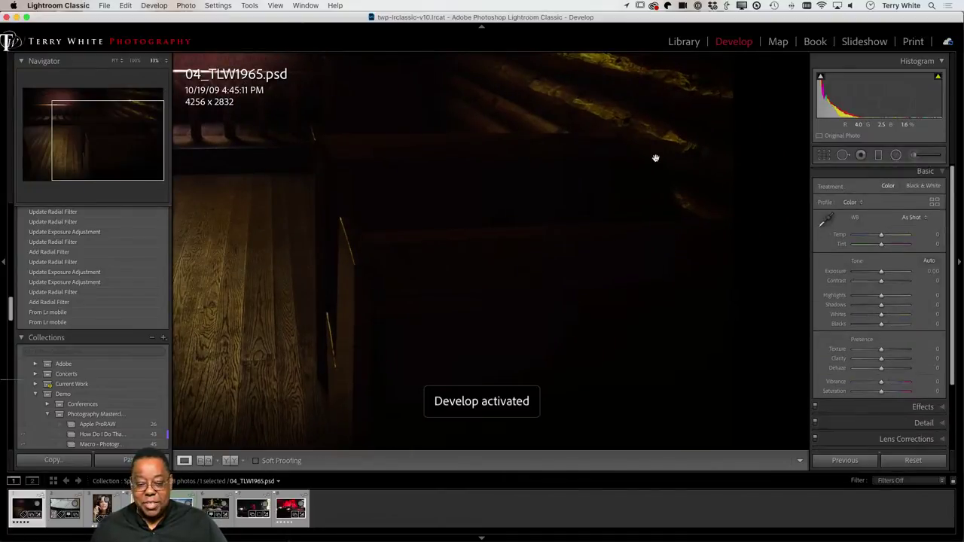
left_click(446, 179)
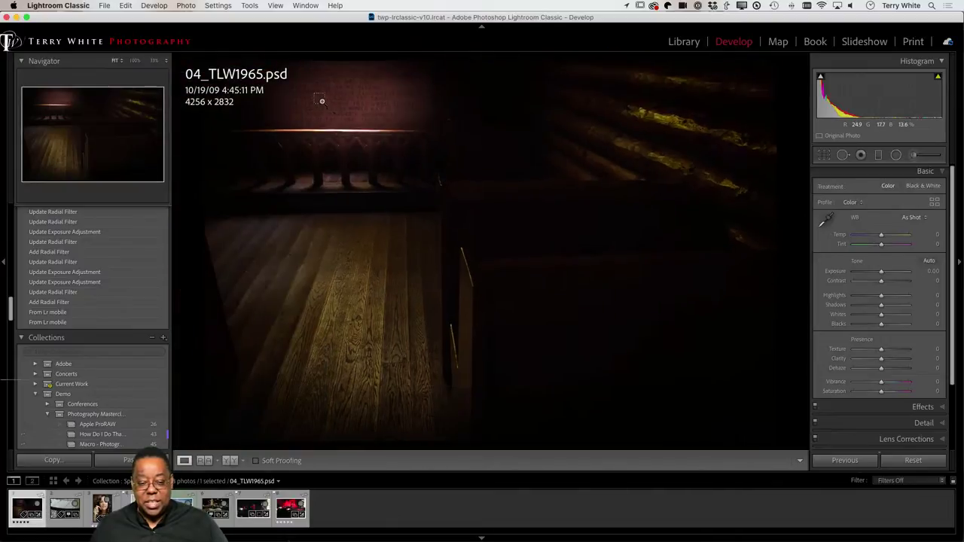
left_click_drag(306, 87, 423, 180)
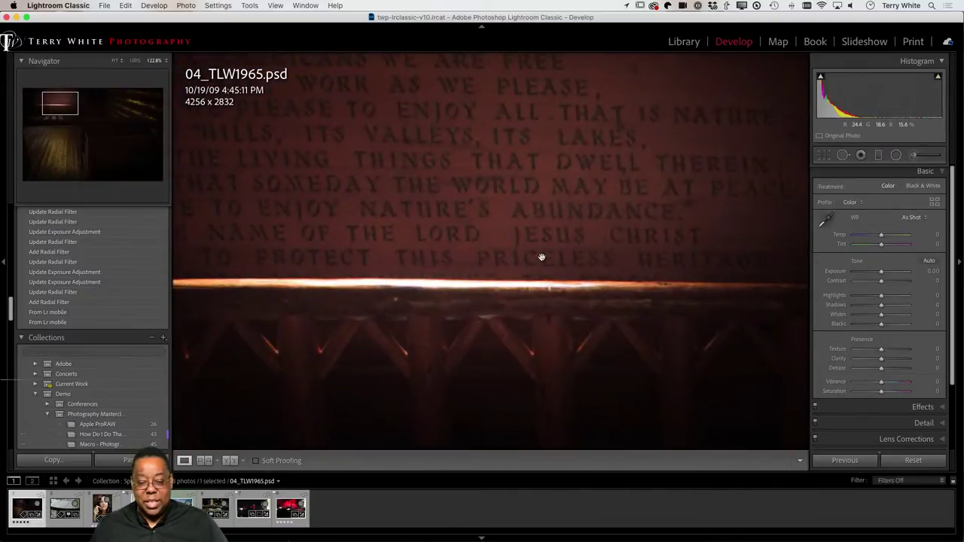
left_click(498, 237)
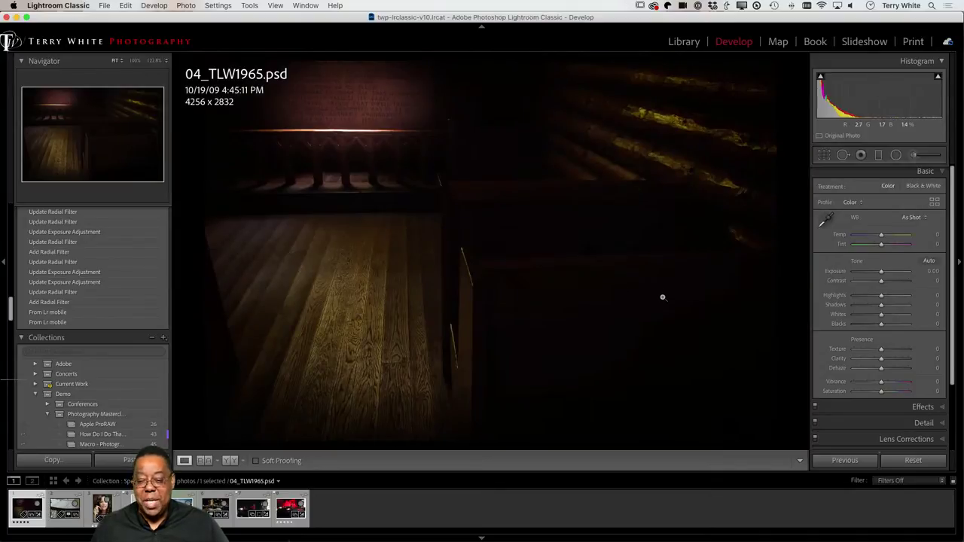
Reactivate the Radial Filter and shift the ellipse on the inscribed wall slightly to the left.
left_click(896, 155)
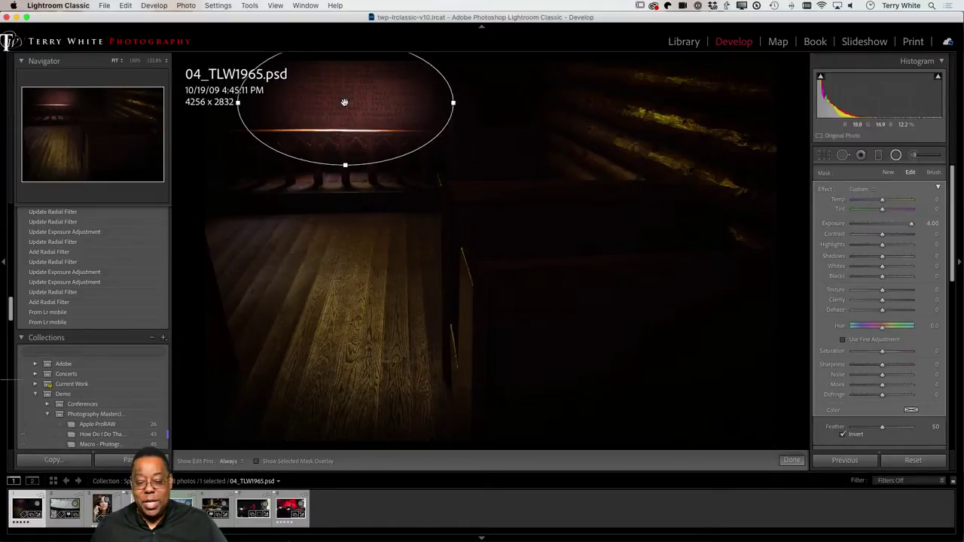
left_click(346, 102)
mouse_move(377, 124)
left_mouse_down()
mouse_move(371, 157)
mouse_move(366, 122)
left_mouse_up()
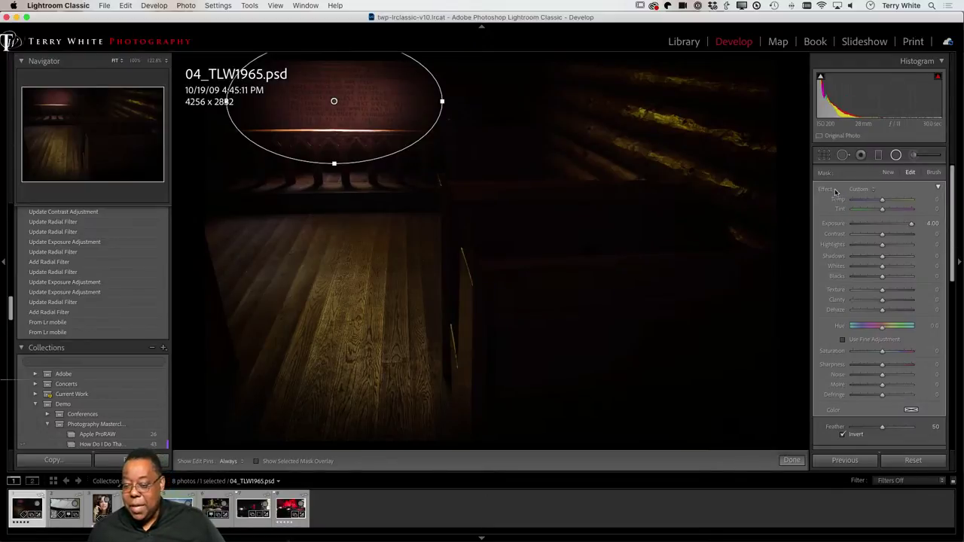
Add a second radial filter over the dark pew with exposure 3.78, tilt it and place it enlarged farther into the lower right.
left_click(892, 175)
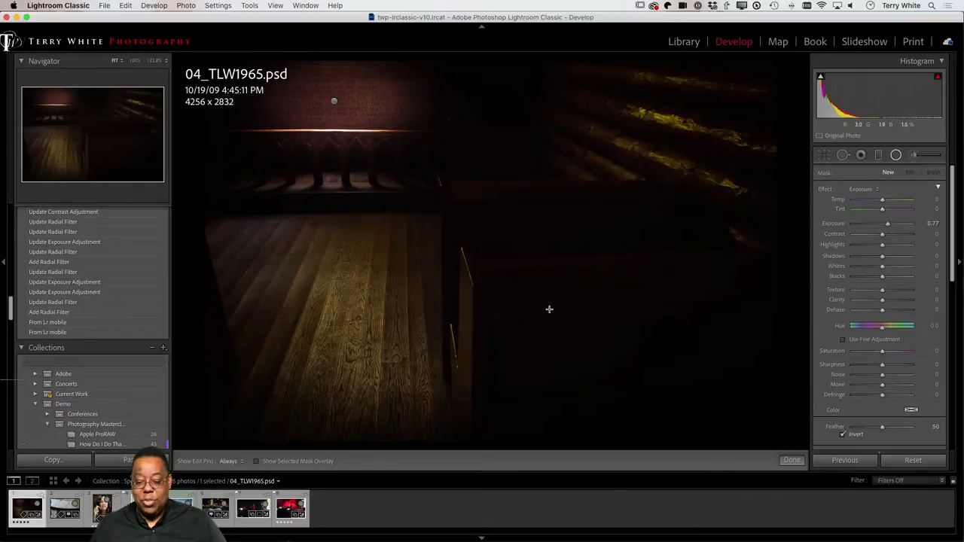
left_click_drag(544, 308, 638, 364)
left_click_drag(592, 336, 626, 377)
left_click_drag(886, 223, 910, 224)
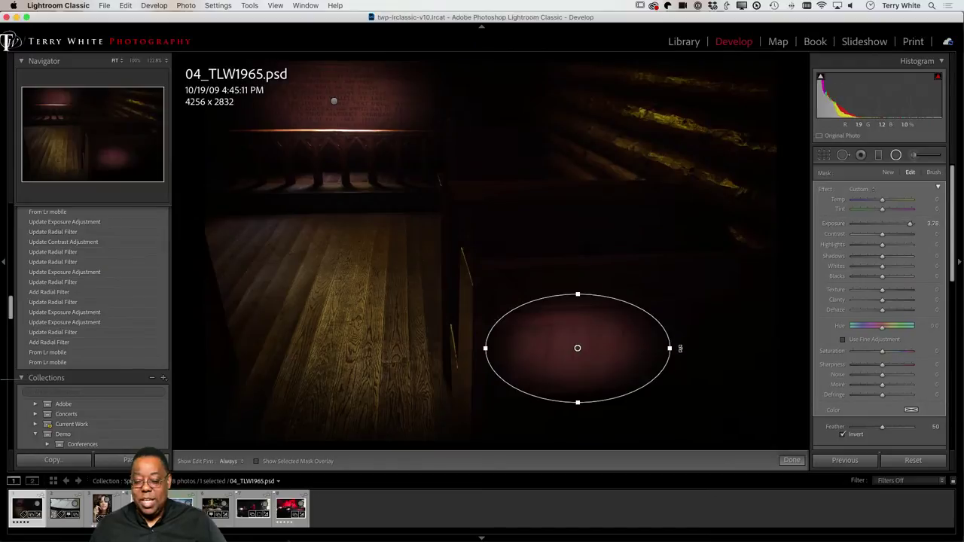
left_click_drag(681, 345, 680, 276)
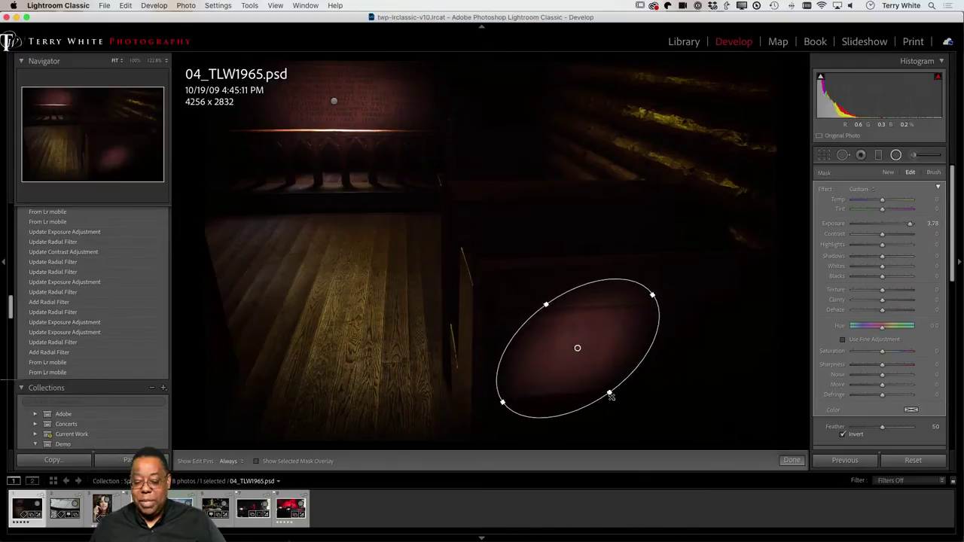
left_click_drag(609, 394, 699, 383)
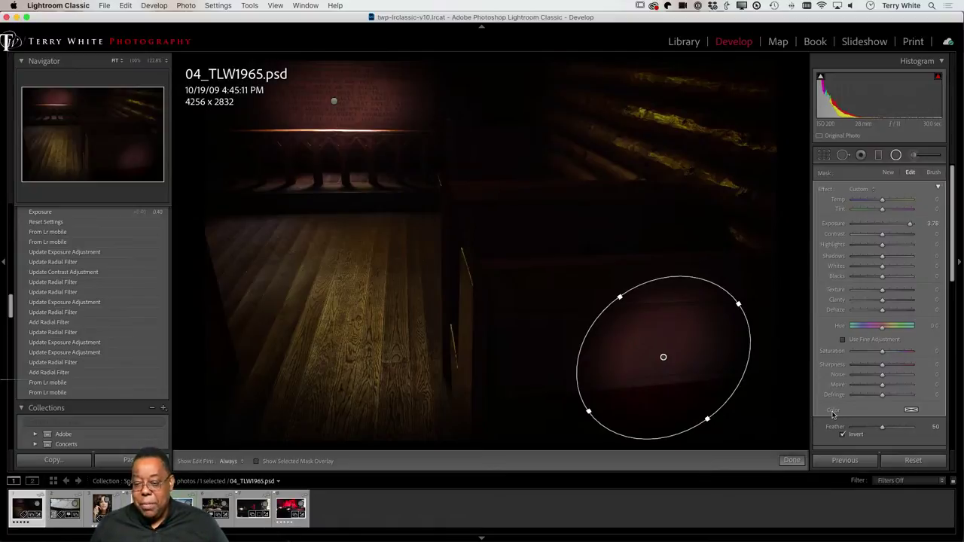
Return to the photo grid and open the close-up portrait of the woman in the knitted top in the Develop module.
key("g")
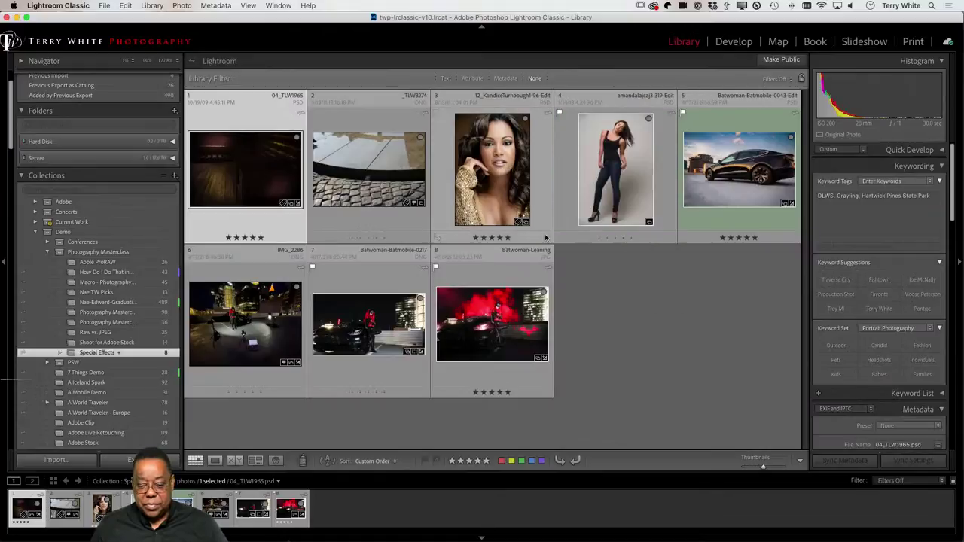
double_click(488, 183)
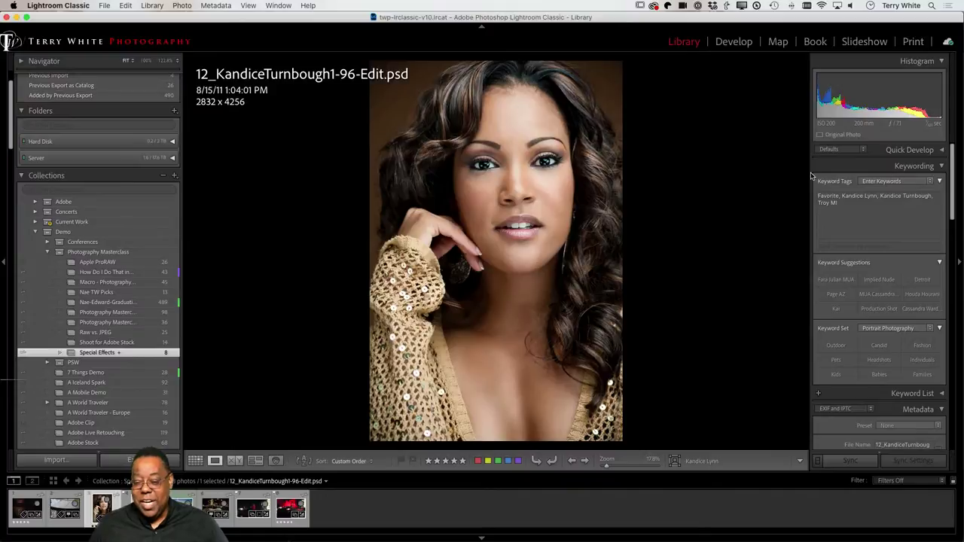
left_click(734, 42)
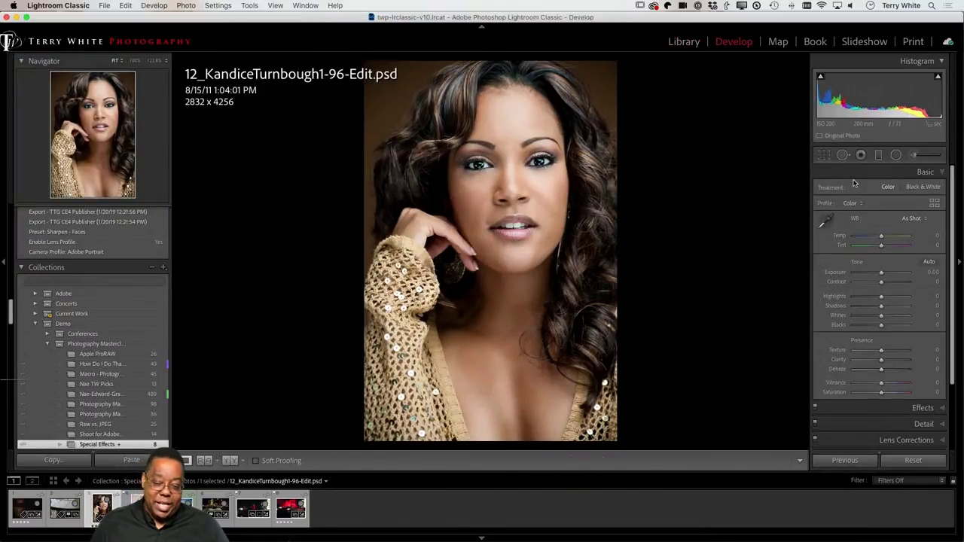
Draw a radial filter ellipse around the woman's face and turn off Invert so the effect applies outside it.
left_click(896, 154)
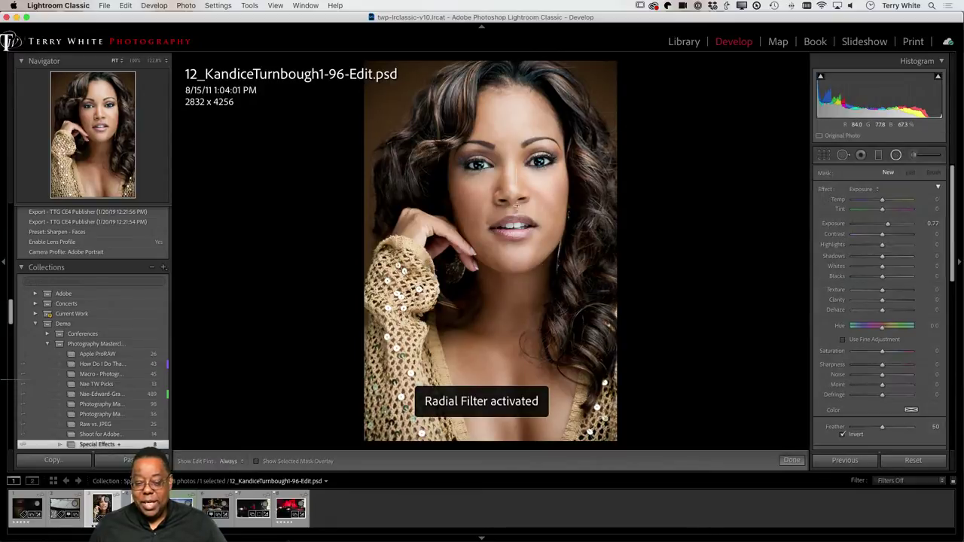
left_click_drag(513, 181, 583, 278)
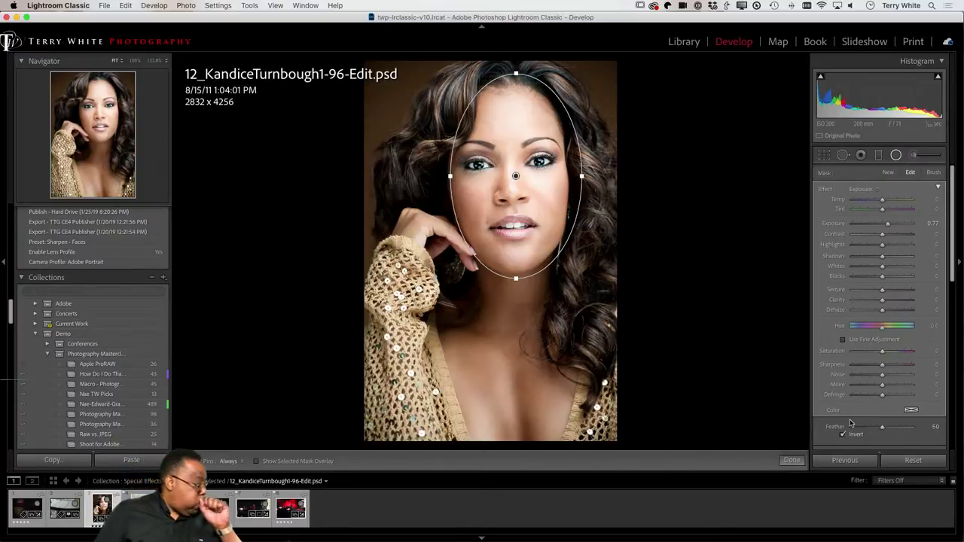
scroll(854, 435, "down", 1)
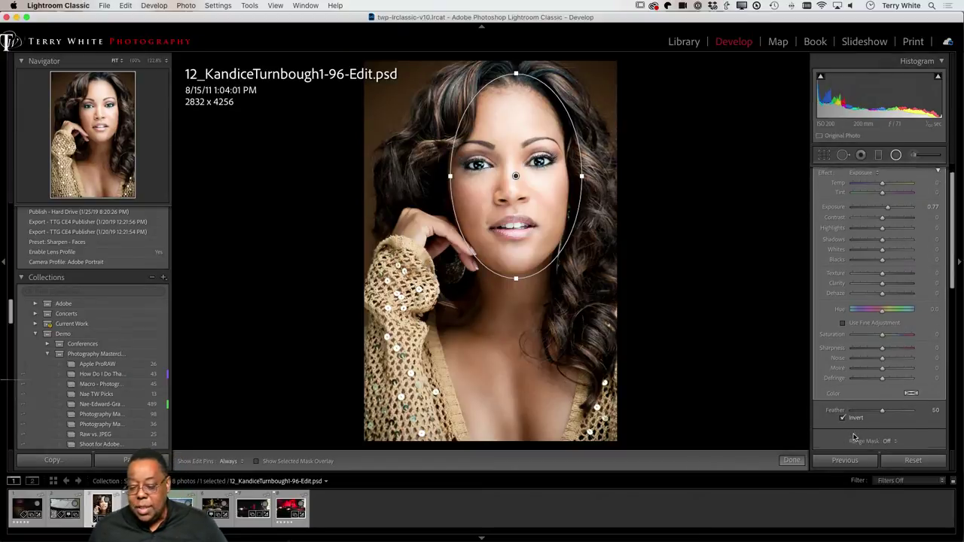
scroll(854, 436, "down", 1)
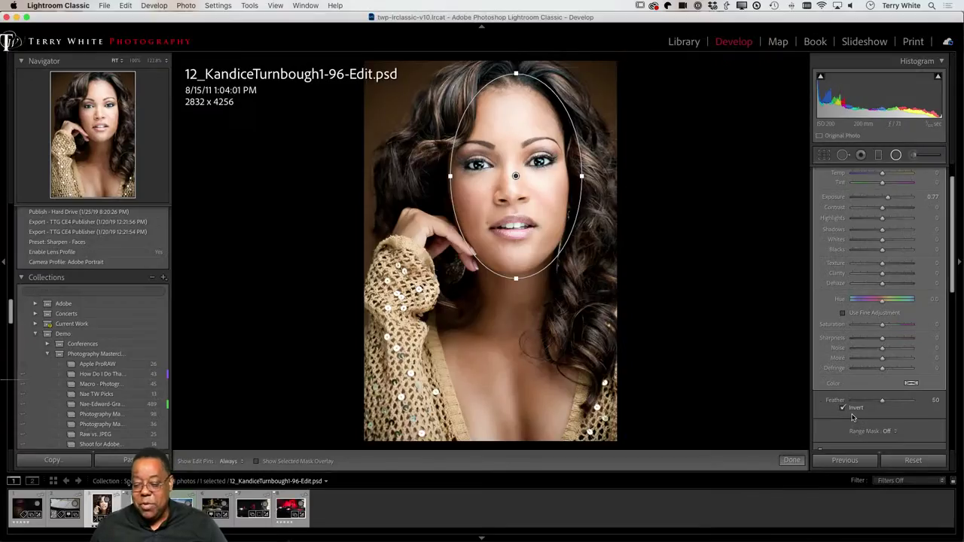
left_click(843, 409)
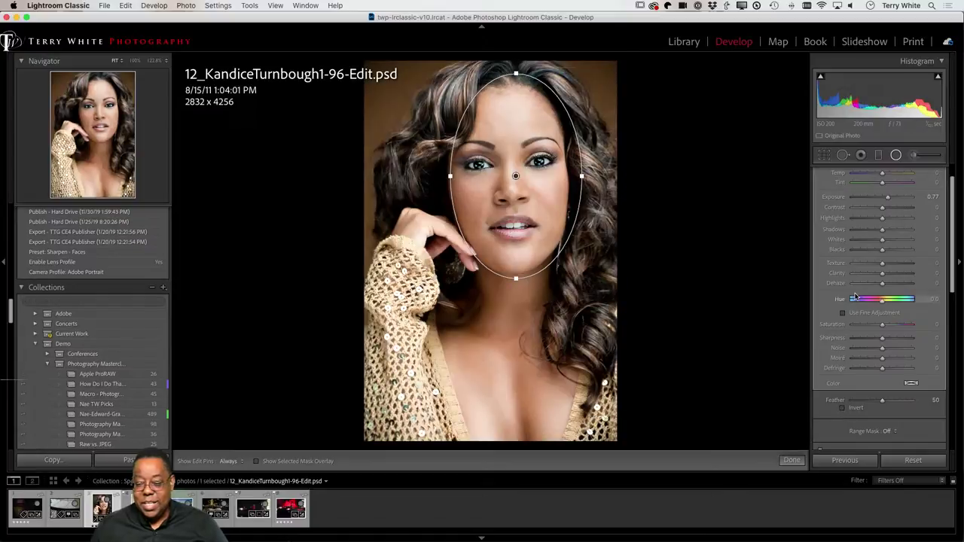
Darken the area around the face by setting the radial filter's exposure to -2.05.
left_click_drag(888, 198, 866, 212)
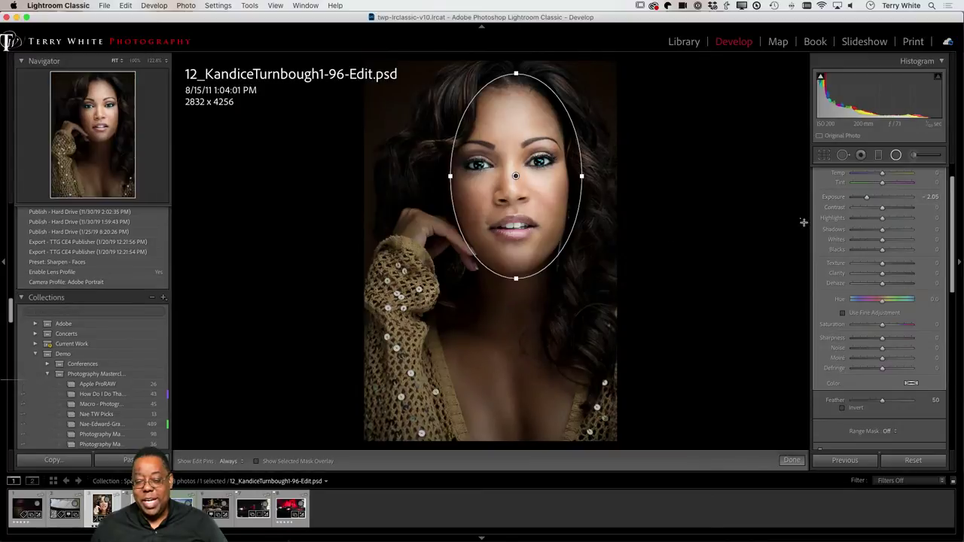
mouse_move(557, 219)
left_mouse_down()
mouse_move(562, 266)
mouse_move(650, 277)
mouse_move(498, 226)
mouse_move(556, 219)
left_mouse_up()
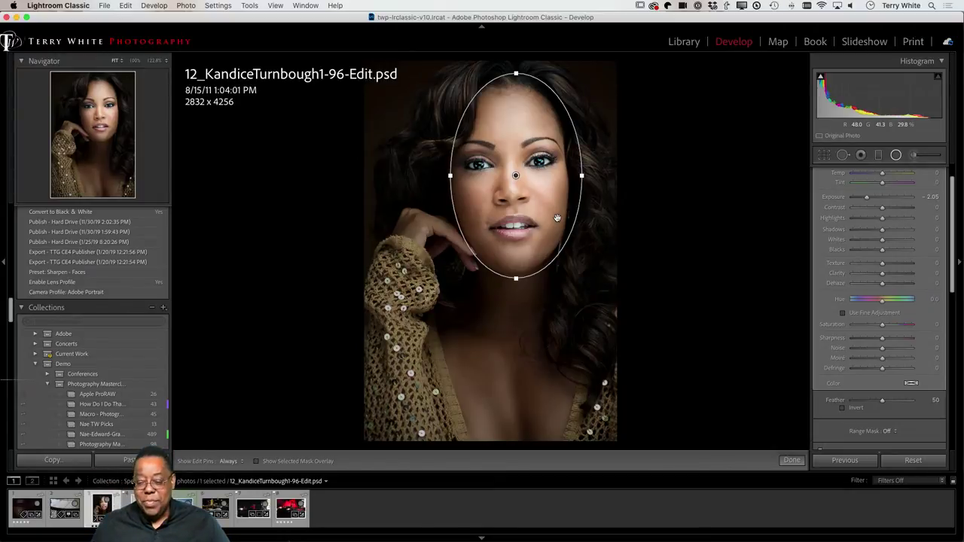
scroll(862, 259, "up", 2)
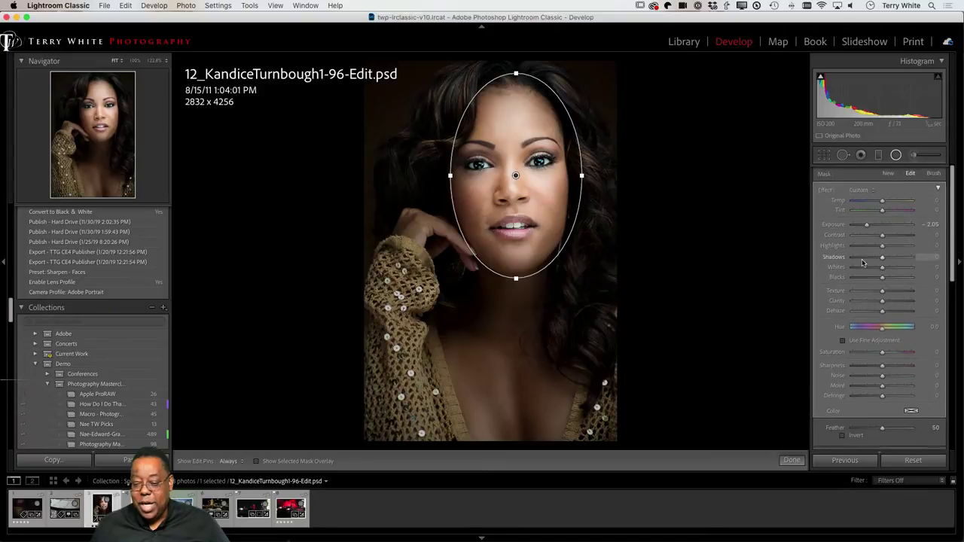
Add a new radial filter over the knitted sleeve at the elbow and set its exposure to 1.70.
left_click(889, 173)
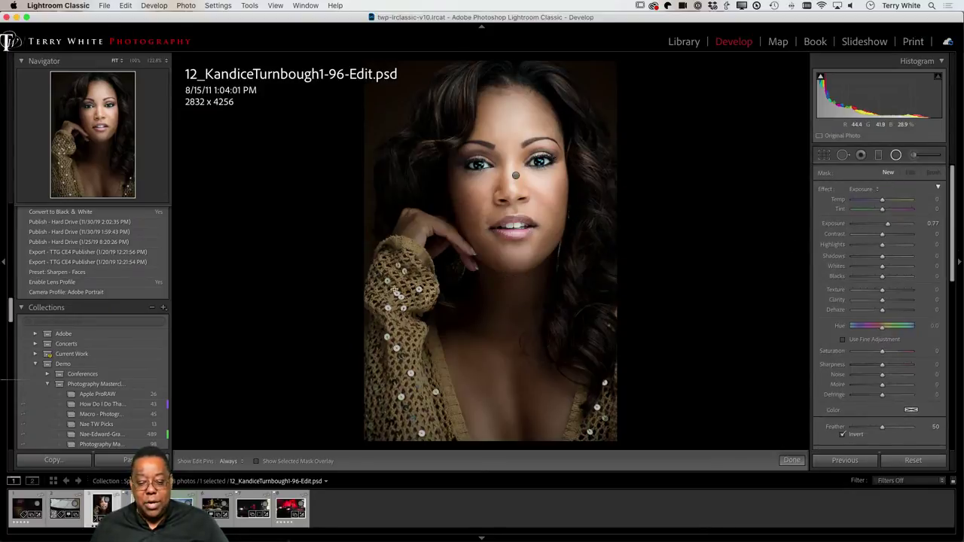
left_click_drag(395, 291, 420, 331)
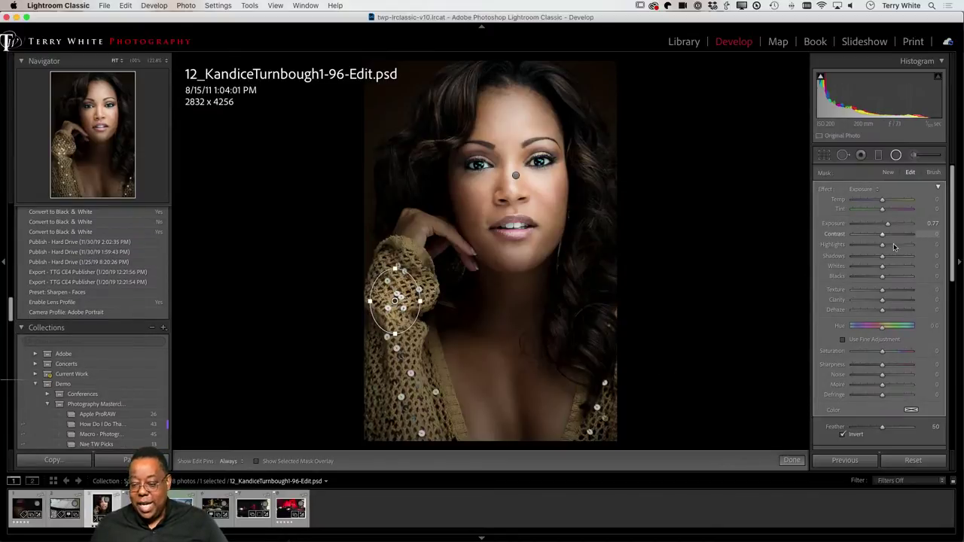
mouse_move(889, 227)
left_mouse_down()
mouse_move(874, 227)
mouse_move(896, 228)
left_mouse_up()
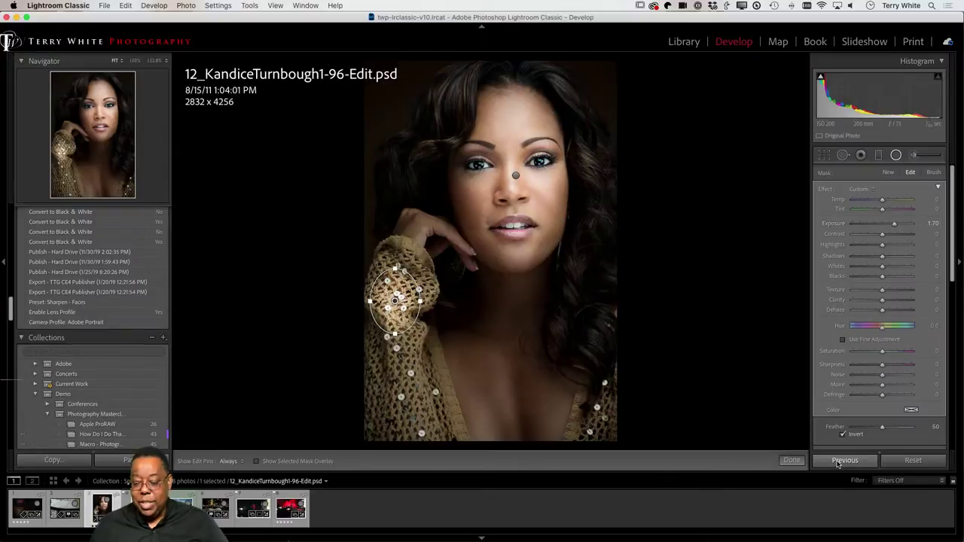
Preview the sleeve's radial filter with Invert off and back on, and move its ellipse slightly up the sleeve.
left_click(843, 435)
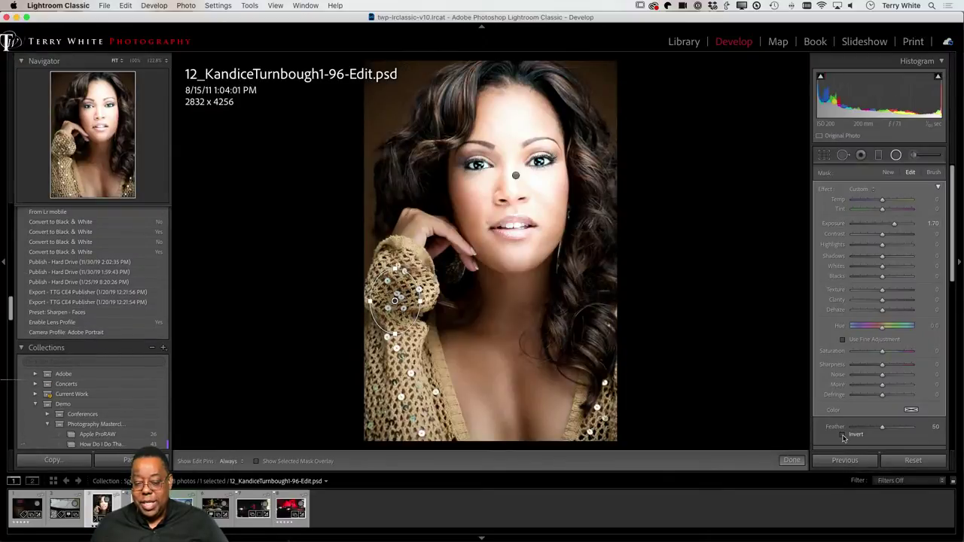
left_click(843, 435)
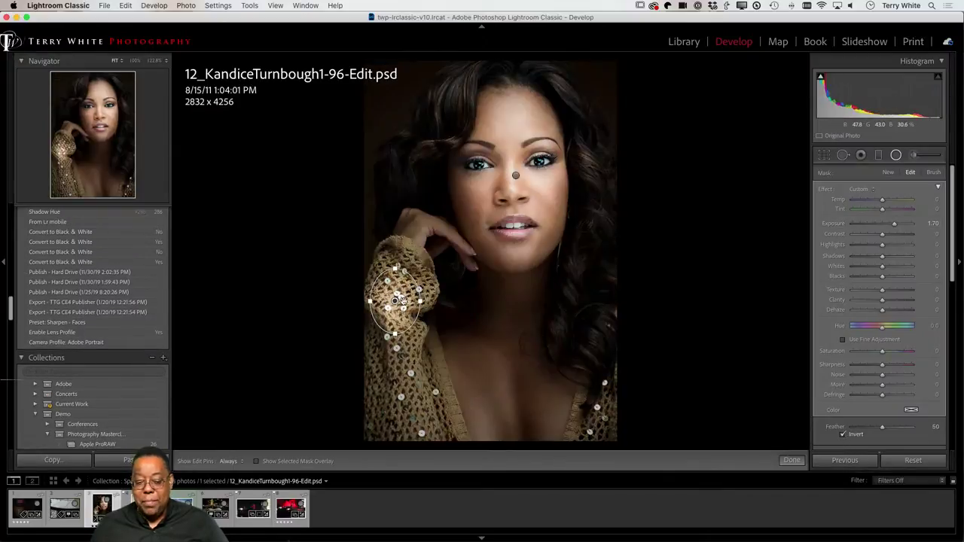
mouse_move(403, 300)
left_mouse_down()
mouse_move(426, 294)
mouse_move(408, 236)
mouse_move(403, 285)
left_mouse_up()
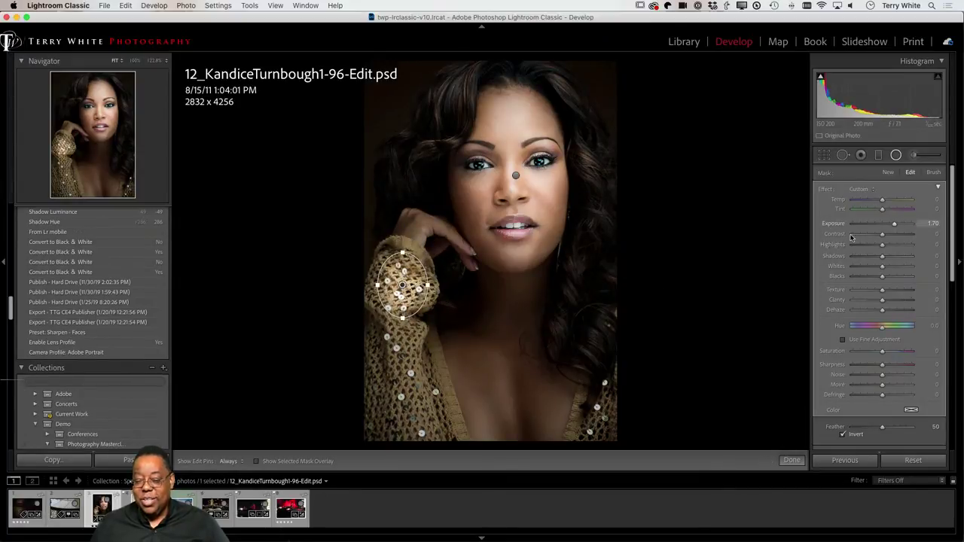
Raise the sleeve filter's exposure to 2.92 and compare the effect with Invert off and back on.
left_click(516, 176)
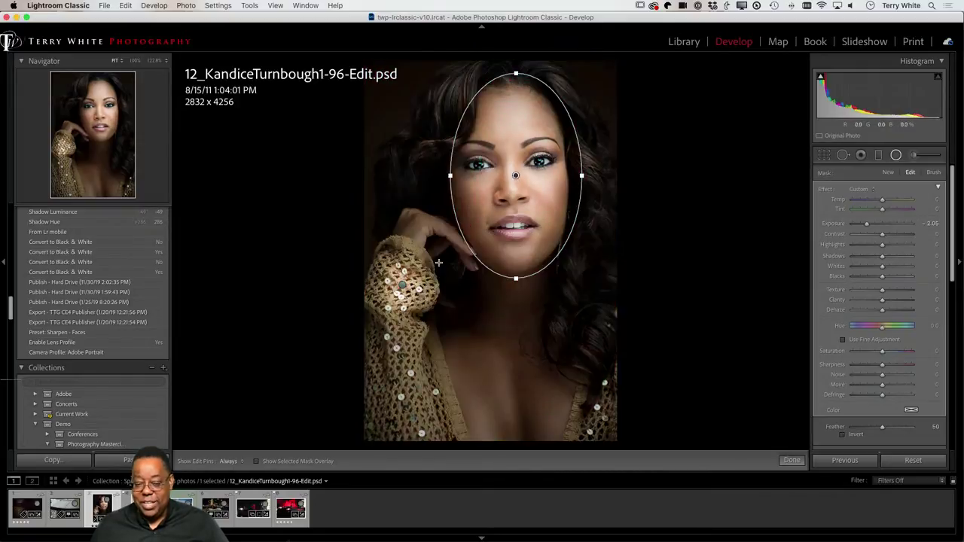
left_click(403, 286)
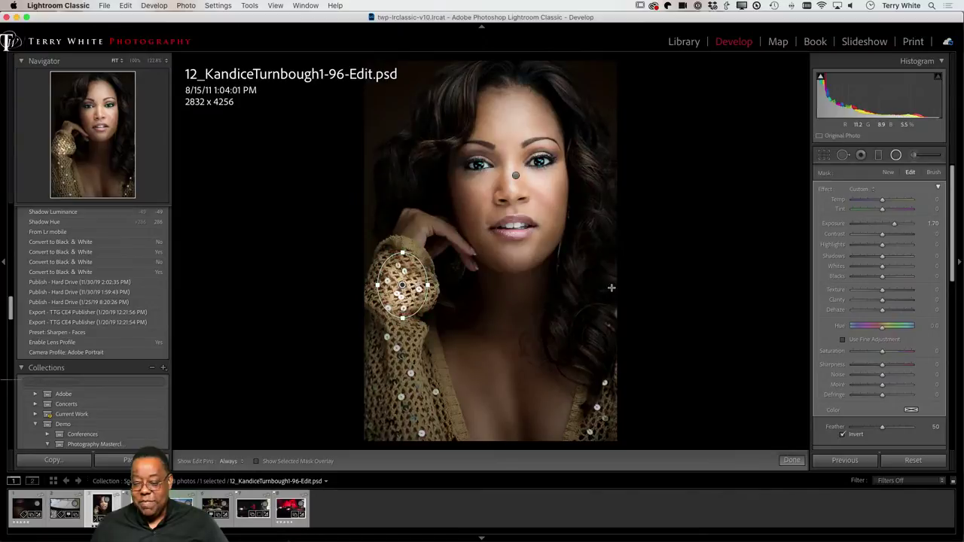
mouse_move(896, 226)
left_mouse_down()
mouse_move(856, 232)
mouse_move(903, 227)
left_mouse_up()
left_click(843, 435)
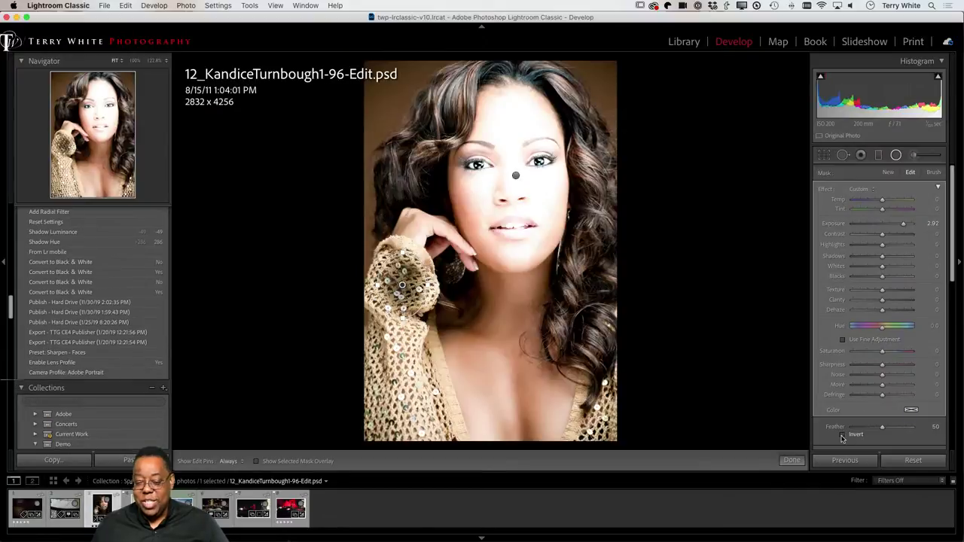
left_click(843, 435)
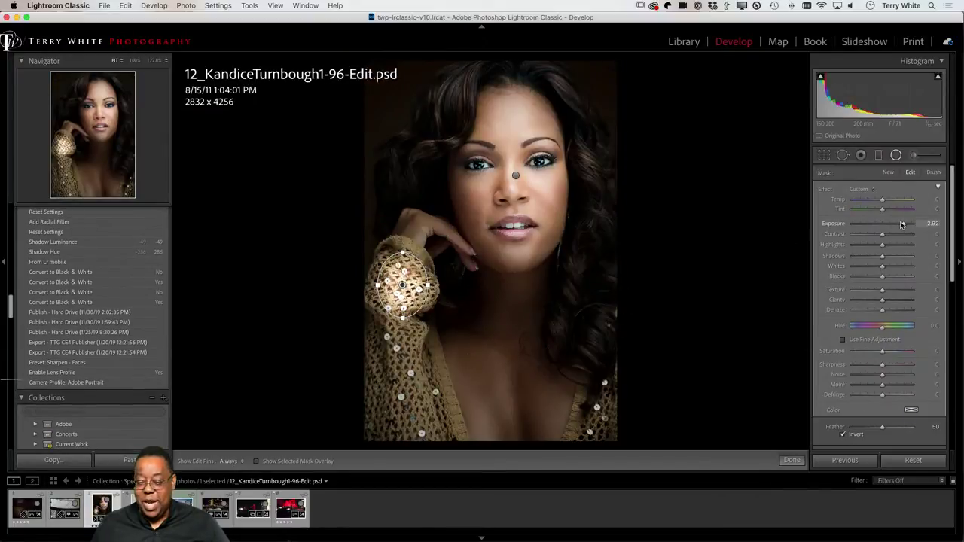
Move the sleeve's radial filter onto the dark curls beside the opposite shoulder and set its exposure to 3.12.
left_click_drag(903, 224, 890, 224)
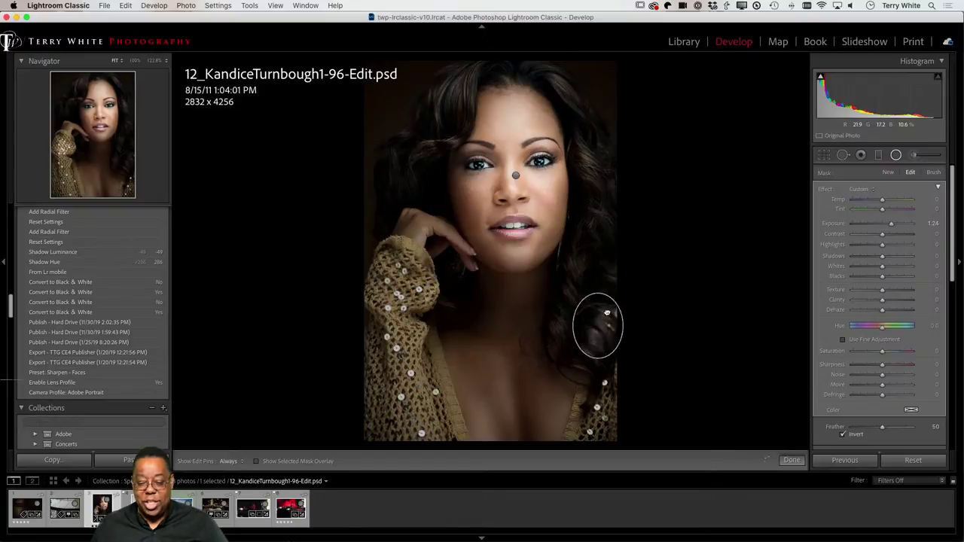
left_click(586, 307)
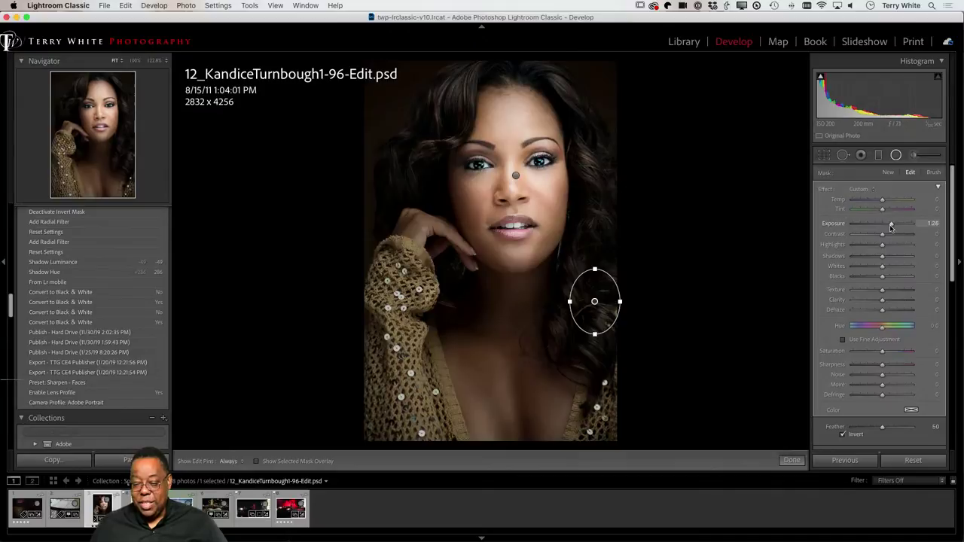
mouse_move(892, 227)
left_mouse_down()
mouse_move(917, 227)
mouse_move(906, 228)
left_mouse_up()
mouse_move(600, 312)
left_mouse_down()
mouse_move(580, 324)
mouse_move(587, 318)
left_mouse_up()
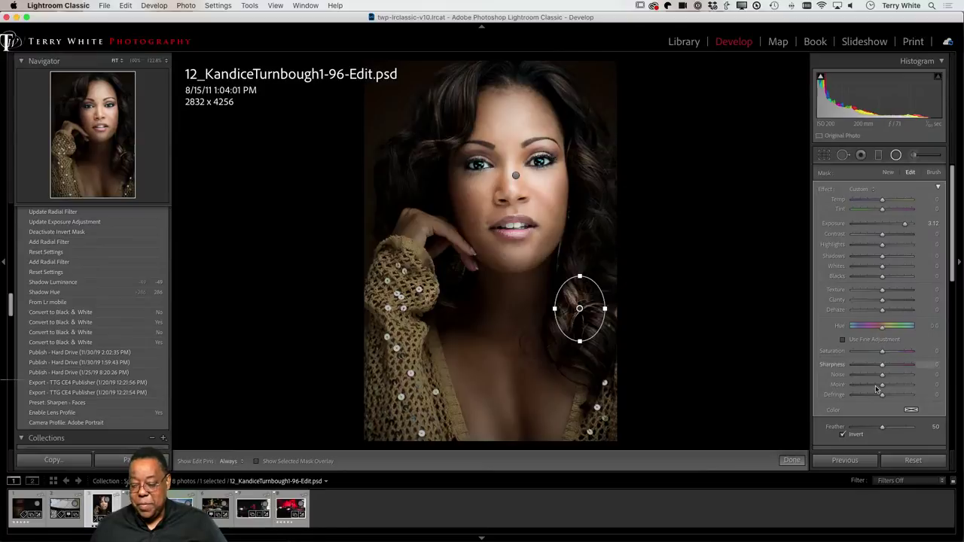
Return to the photo grid and open the cobblestone pavement photo in the Develop module.
left_click(682, 42)
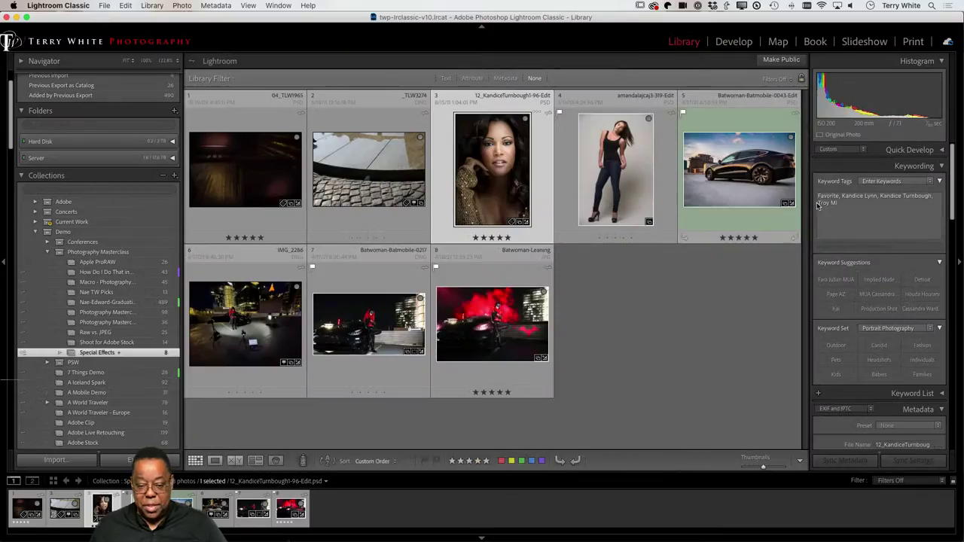
double_click(385, 187)
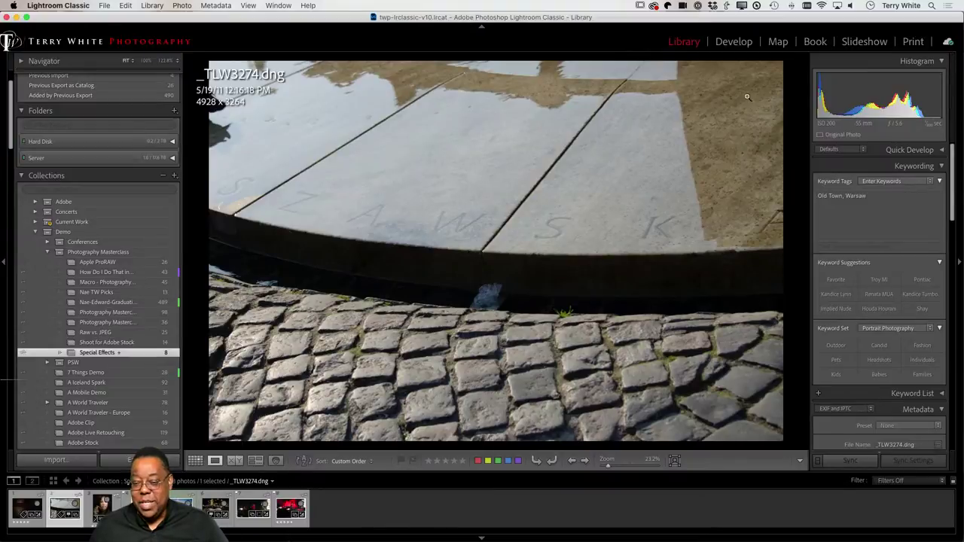
left_click(735, 42)
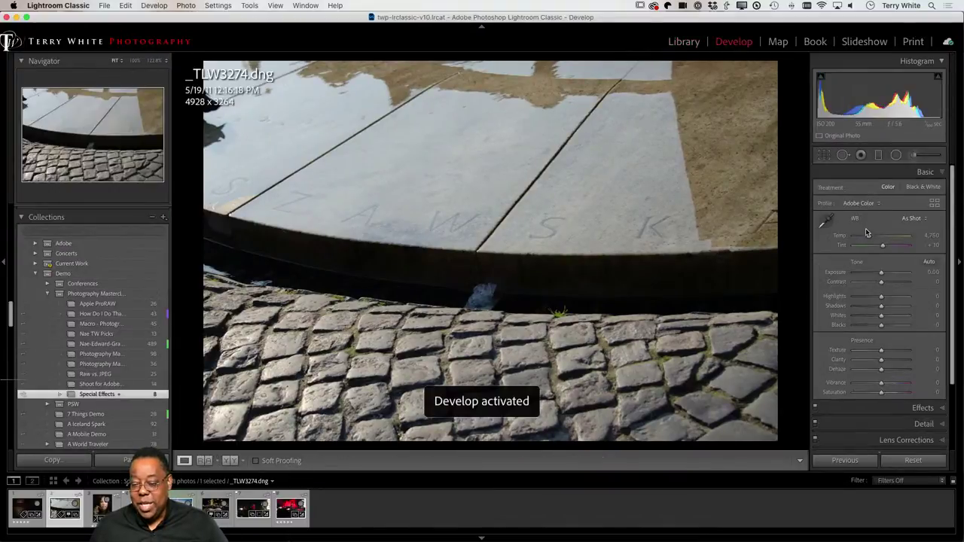
Activate the Adjustment Brush and choose the Clarity effect for it.
left_click(918, 156)
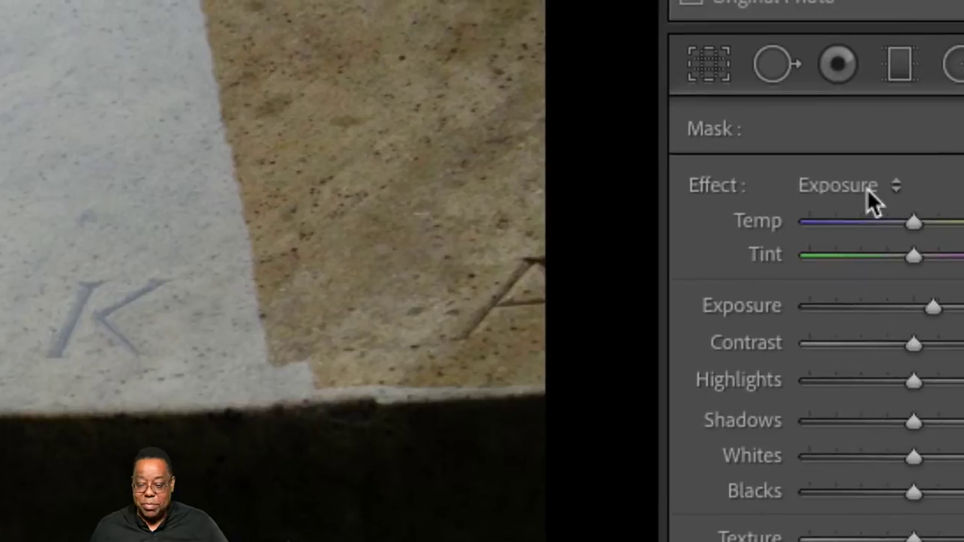
left_click(875, 182)
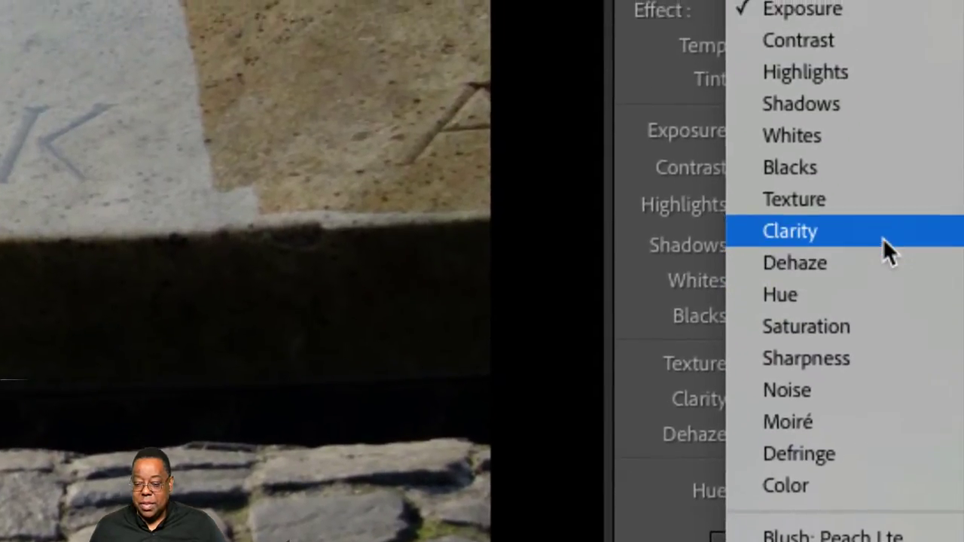
left_click(883, 238)
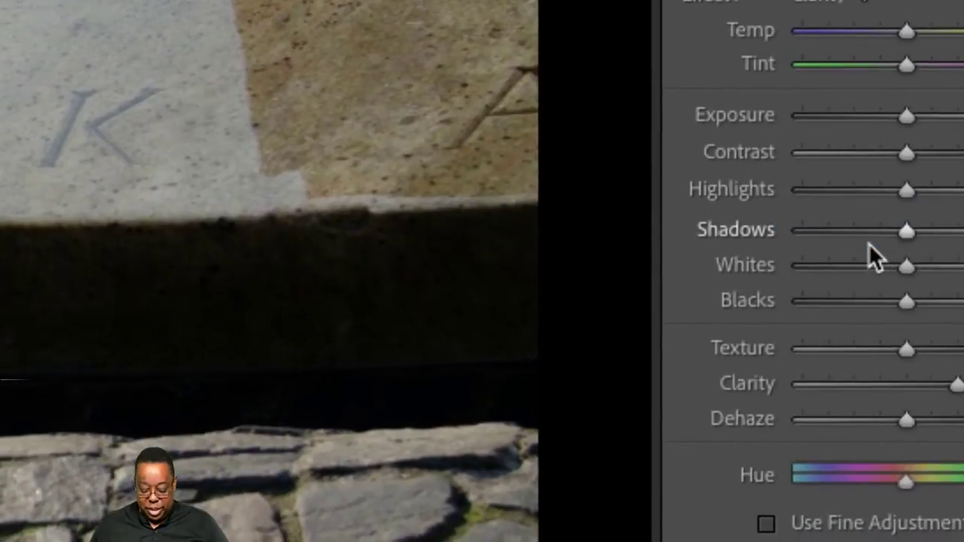
Set the Adjustment Brush's clarity to 100 and its contrast to 100 with the whole cobblestone area in view.
key("alt")
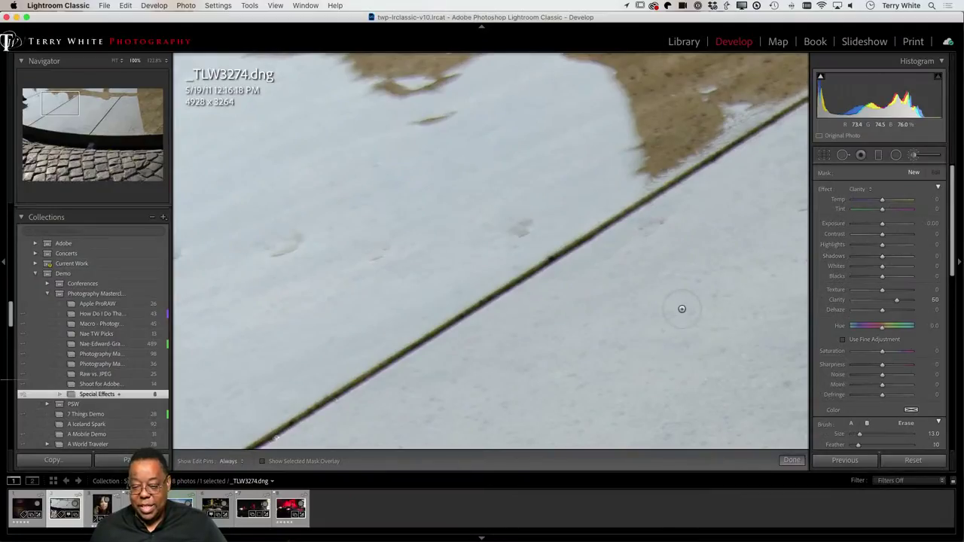
key("super+minus")
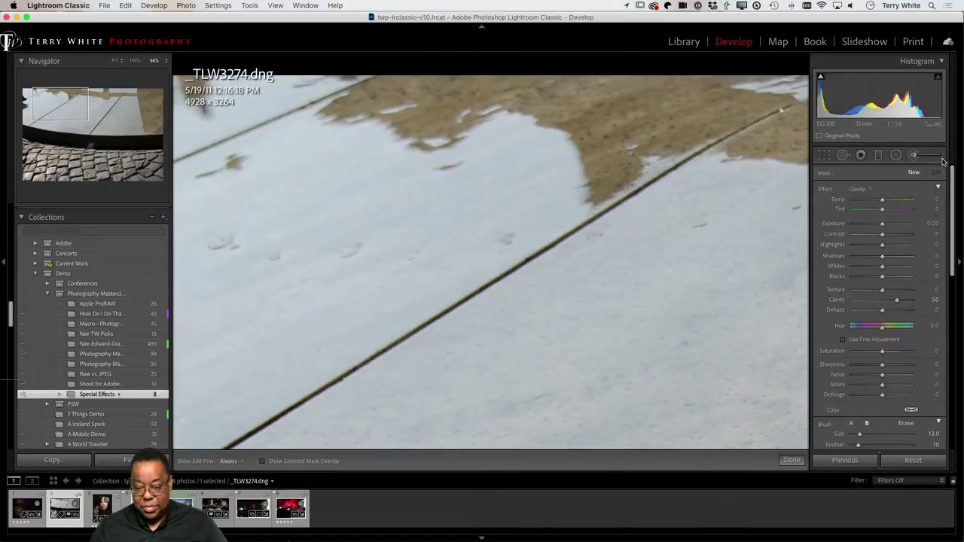
key("super+minus")
key("super+minus")
key("super+minus")
key("super+minus")
key("super+minus")
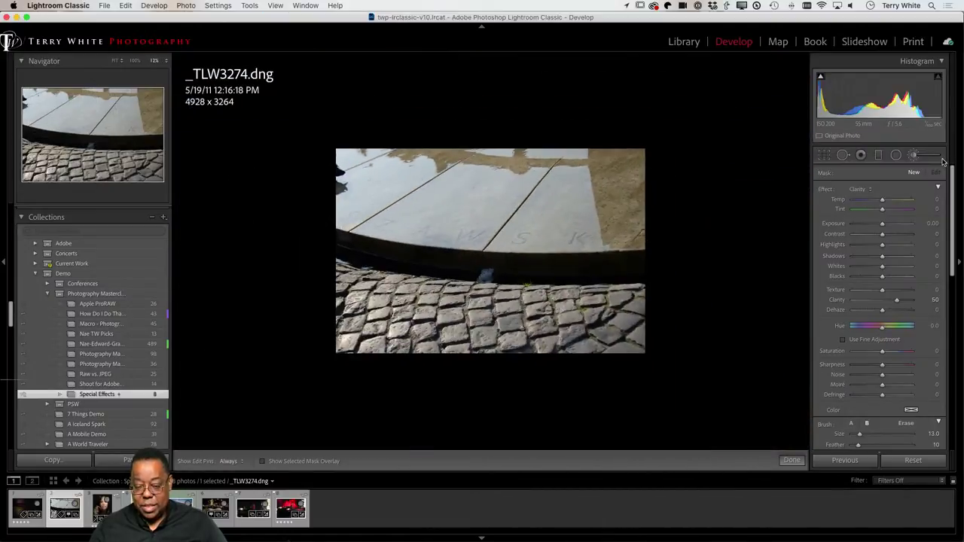
key("super+equal")
key("super+equal")
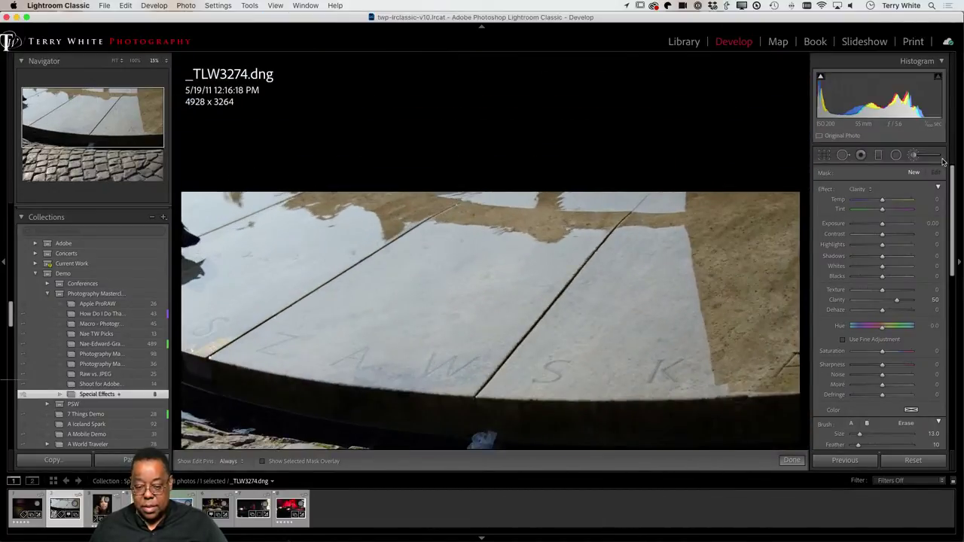
key("super+equal")
left_click_drag(614, 355, 628, 198)
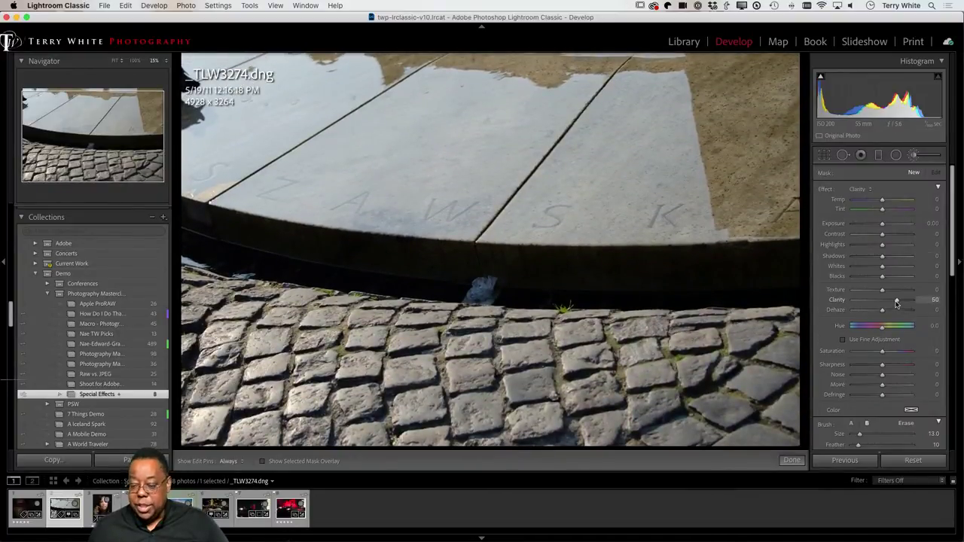
left_click_drag(898, 303, 920, 303)
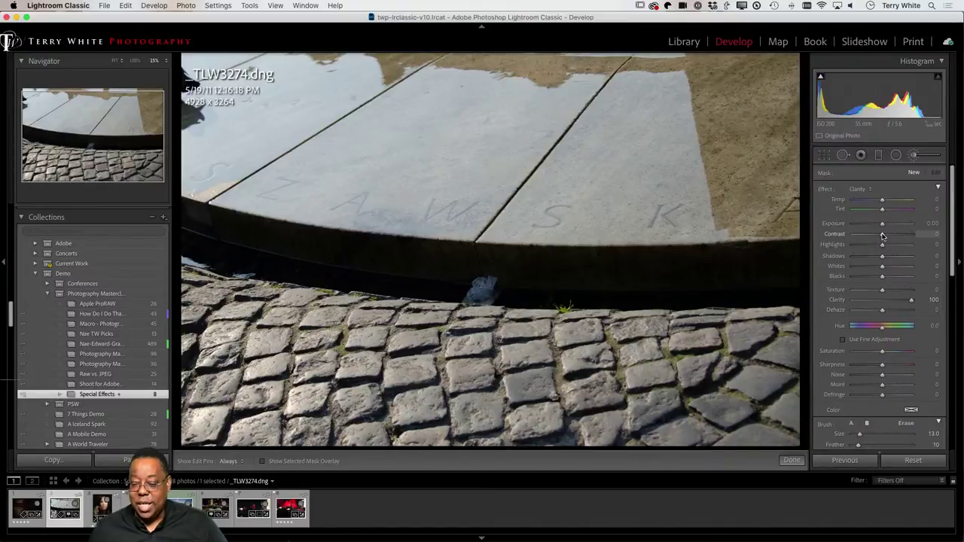
left_click_drag(883, 237, 932, 235)
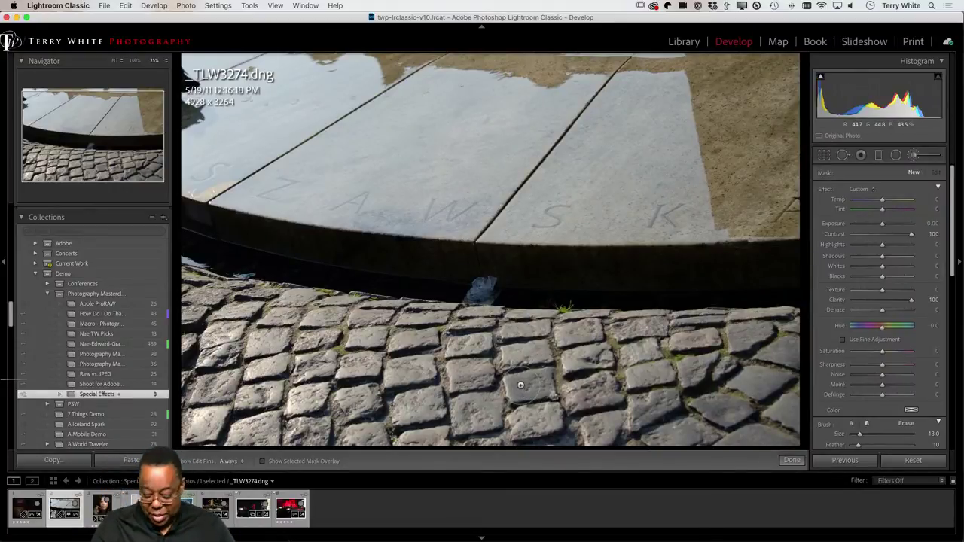
Enlarge the brush to size 22 and paint the clarity and contrast effect over the cobblestones with the edit pins hidden.
scroll(520, 385, "up", 6)
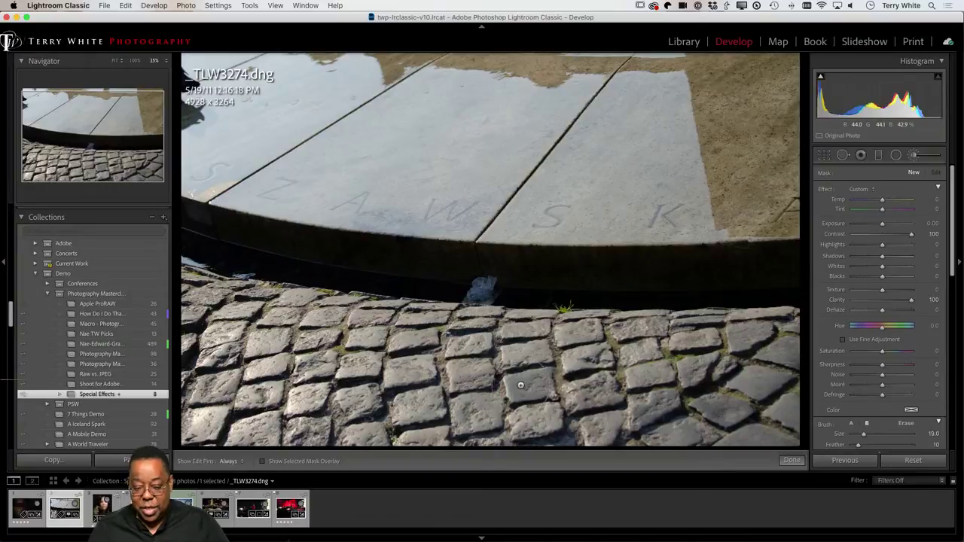
scroll(521, 385, "up", 3)
key("h")
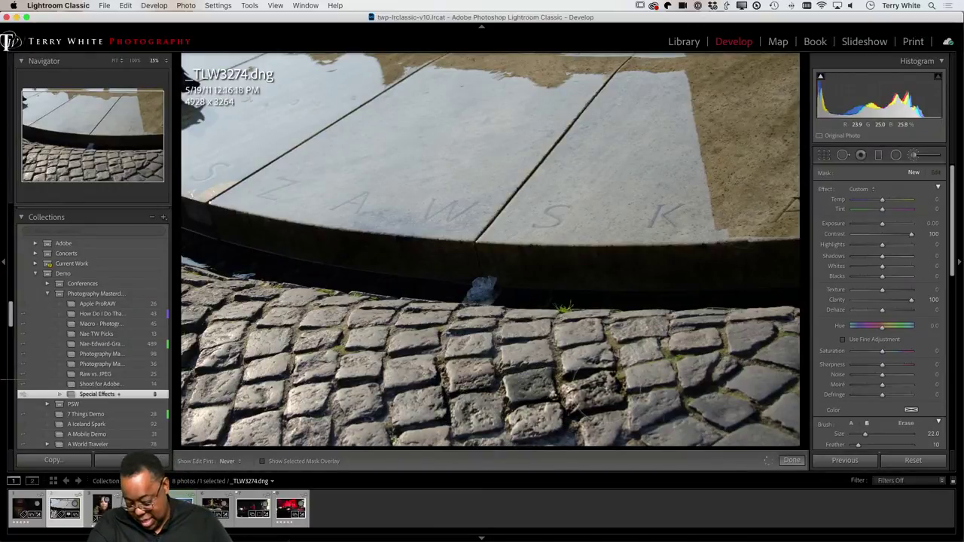
mouse_move(558, 369)
left_mouse_down()
mouse_move(744, 429)
mouse_move(761, 354)
mouse_move(663, 346)
mouse_move(354, 362)
mouse_move(219, 391)
mouse_move(339, 429)
mouse_move(406, 437)
mouse_move(211, 354)
mouse_move(226, 317)
mouse_move(633, 316)
mouse_move(776, 332)
mouse_move(783, 354)
mouse_move(754, 317)
mouse_move(497, 347)
left_mouse_up()
mouse_move(467, 313)
left_mouse_down()
mouse_move(272, 326)
mouse_move(372, 411)
mouse_move(315, 447)
mouse_move(780, 430)
mouse_move(761, 437)
mouse_move(334, 388)
mouse_move(223, 365)
mouse_move(186, 301)
mouse_move(184, 394)
mouse_move(299, 434)
mouse_move(395, 428)
mouse_move(286, 328)
mouse_move(455, 322)
mouse_move(737, 403)
mouse_move(638, 451)
mouse_move(543, 456)
mouse_move(776, 369)
mouse_move(663, 332)
mouse_move(497, 305)
mouse_move(316, 281)
mouse_move(181, 281)
mouse_move(241, 275)
mouse_move(802, 337)
mouse_move(772, 418)
mouse_move(750, 416)
mouse_move(741, 393)
left_mouse_up()
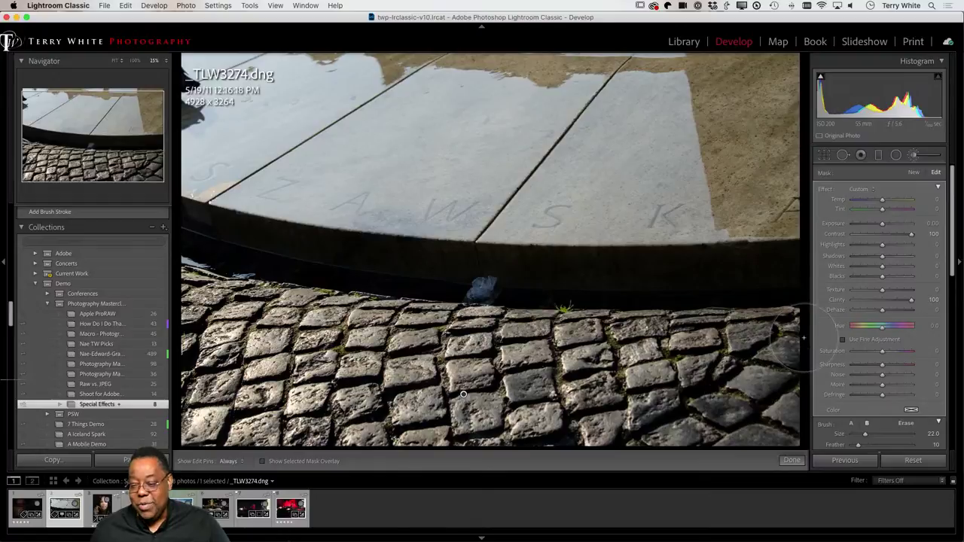
Start a new brush mask with the same settings and paint a second pass over the cobblestones to intensify the effect.
left_click(914, 173)
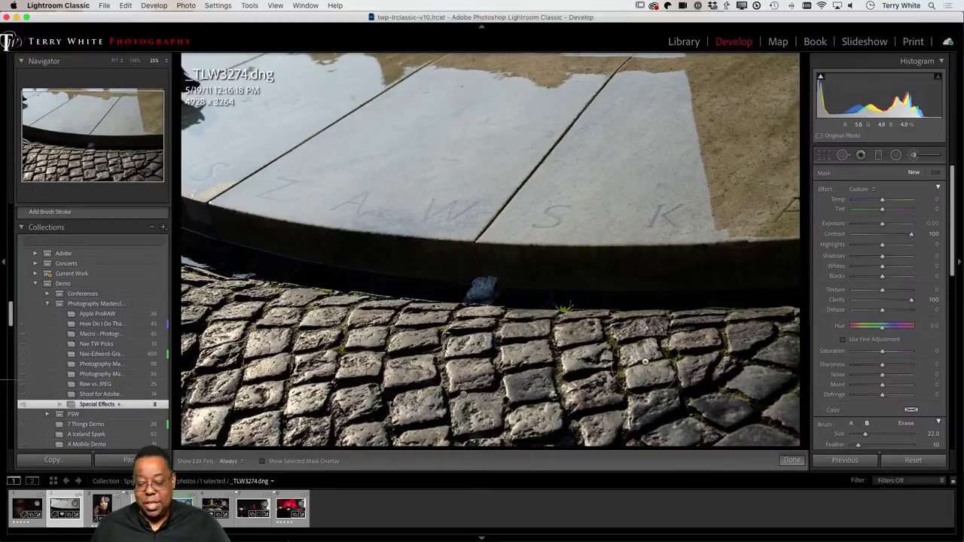
key("h")
mouse_move(354, 377)
left_mouse_down()
mouse_move(422, 392)
mouse_move(271, 339)
mouse_move(339, 309)
left_mouse_up()
mouse_move(483, 346)
left_mouse_down()
mouse_move(700, 354)
mouse_move(761, 385)
mouse_move(452, 414)
mouse_move(192, 407)
left_mouse_up()
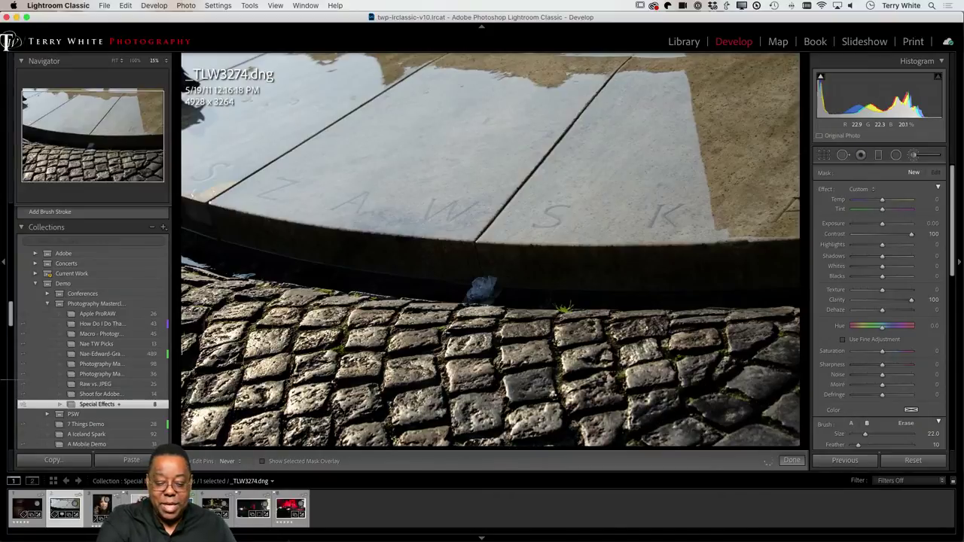
mouse_move(565, 369)
left_mouse_down()
mouse_move(769, 361)
mouse_move(753, 411)
mouse_move(741, 399)
left_mouse_up()
key("h")
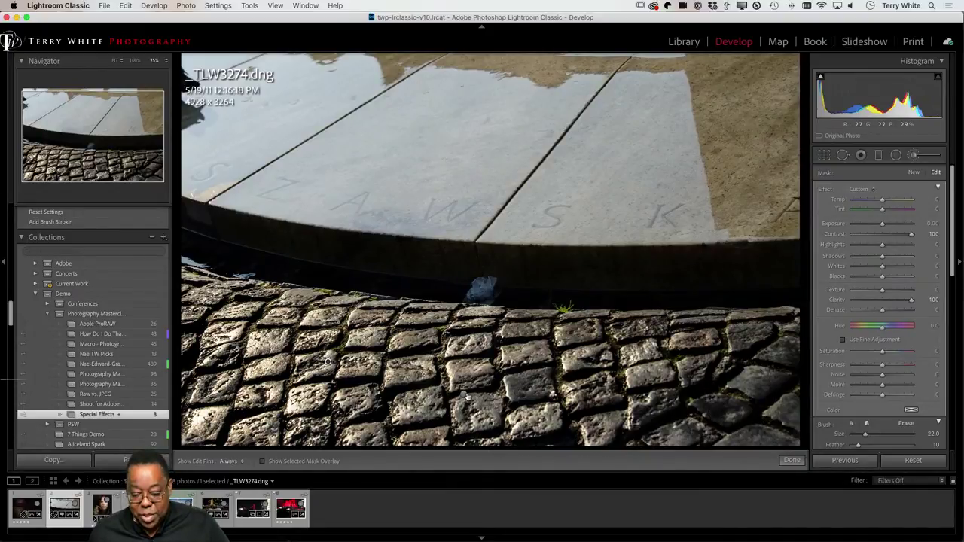
Preview the mask overlay on the cobblestones and reduce the first brush mask's clarity to 46.
key("o")
key("o")
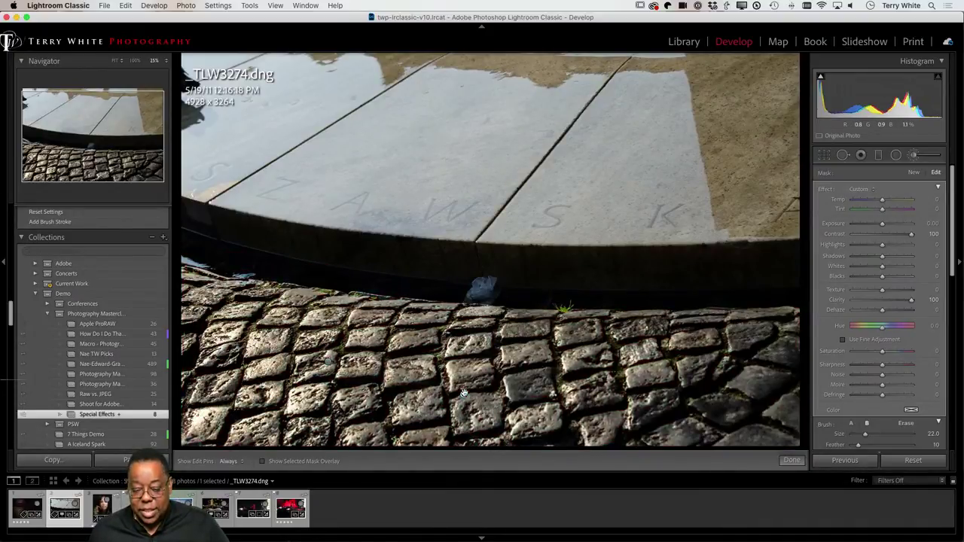
key("o")
key("o")
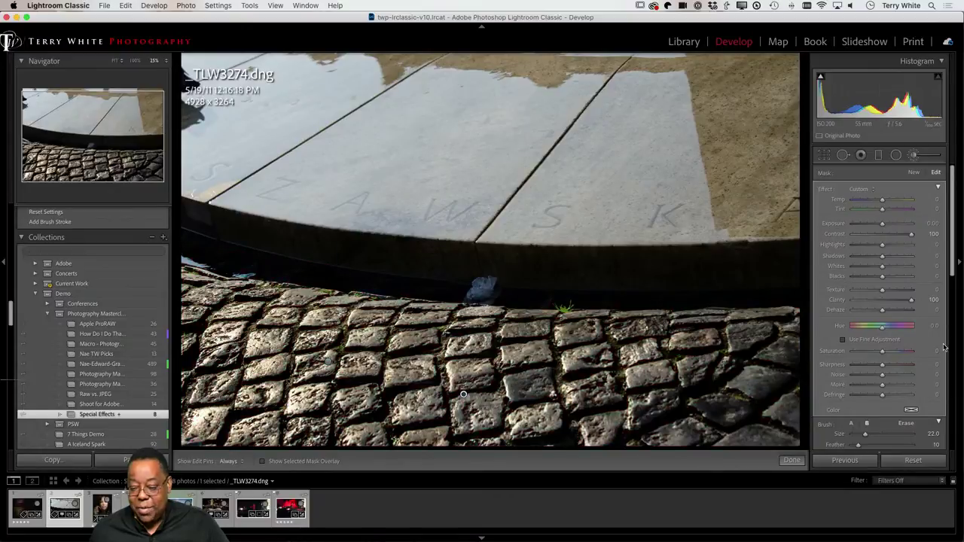
left_click_drag(911, 301, 895, 301)
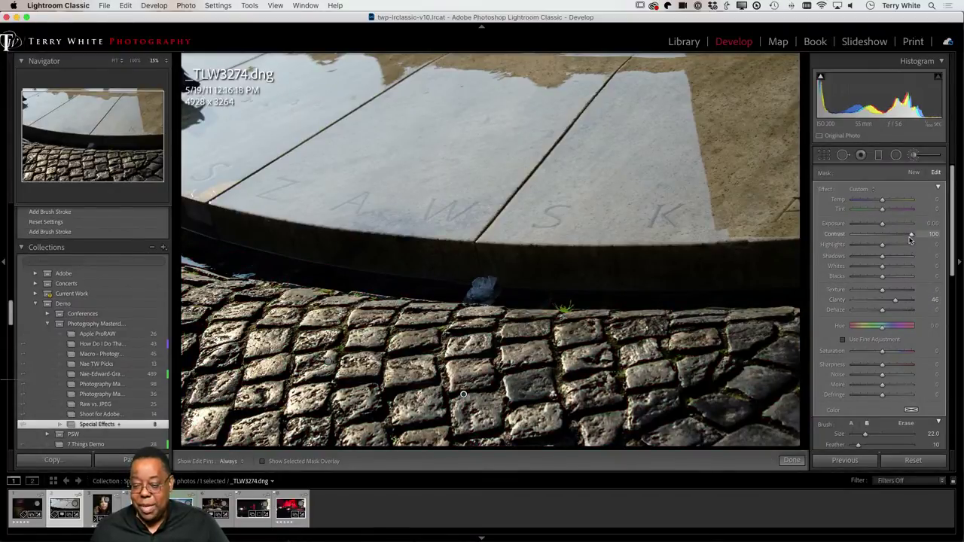
Lower the brush mask's contrast to 84 and return to the Library grid of the Special Effects collection.
left_click_drag(912, 234, 908, 240)
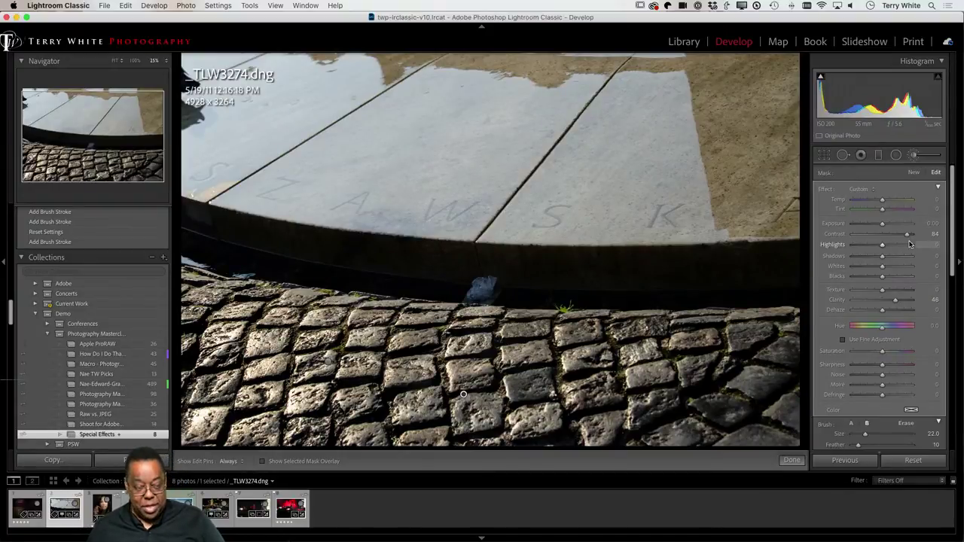
key("g")
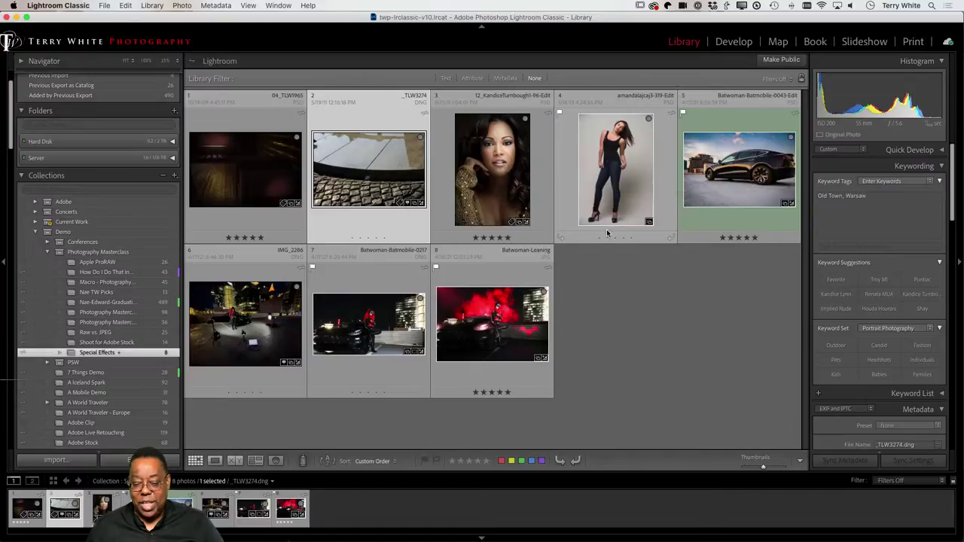
Preview the full-length studio portrait full screen and open it in Photoshop as a copy with Lightroom adjustments.
left_click(618, 219)
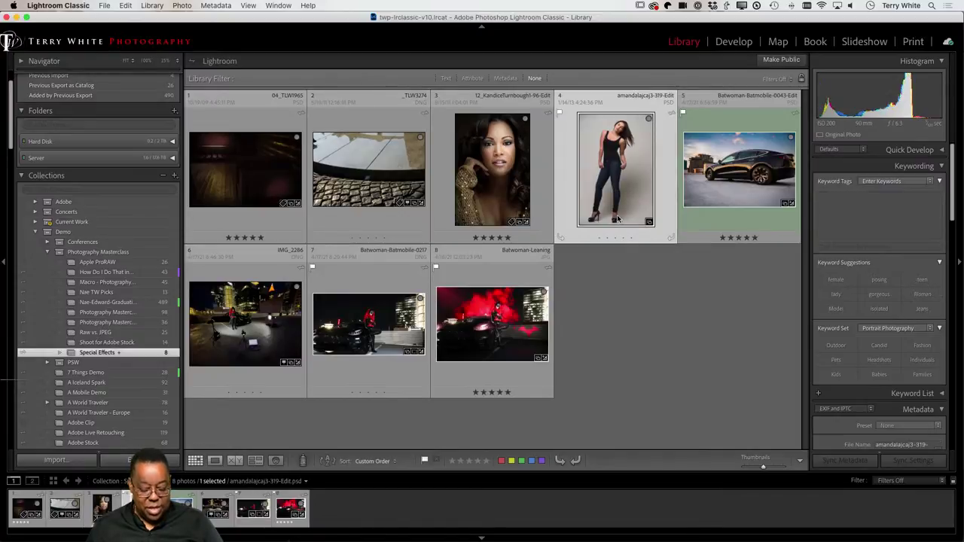
key("f")
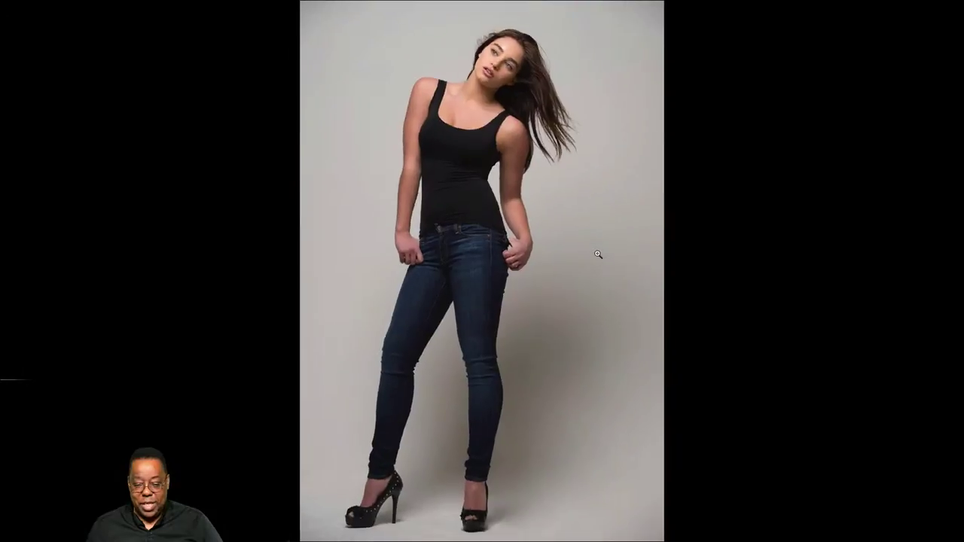
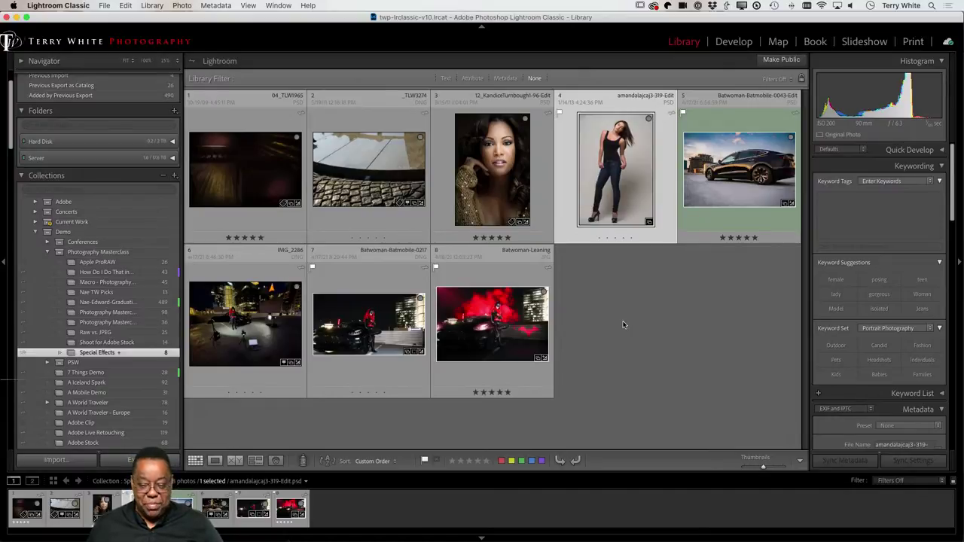
key("super+e")
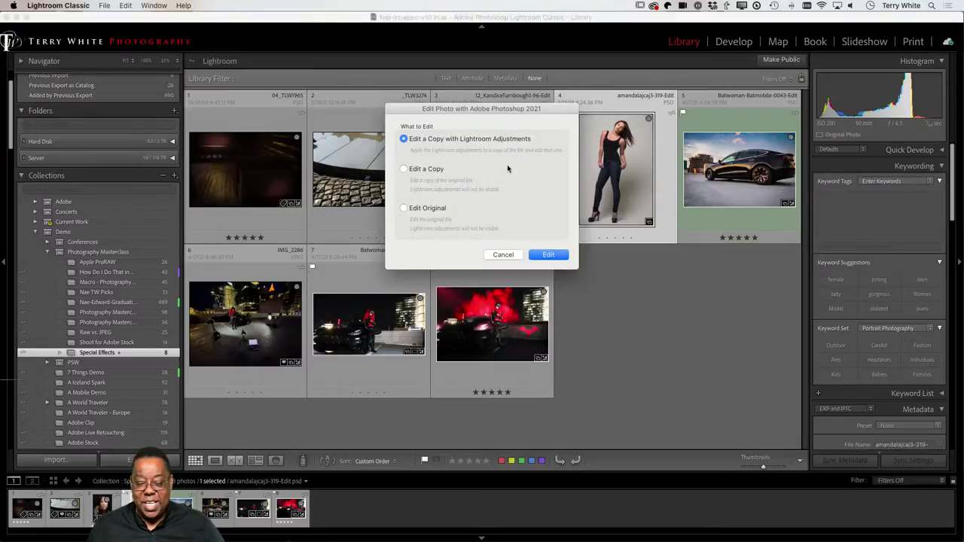
left_click(549, 254)
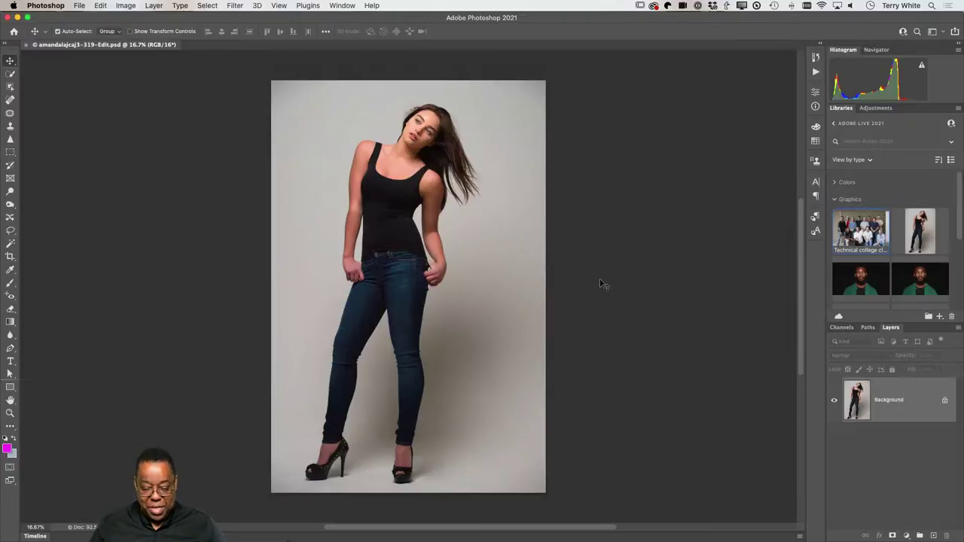
Select the subject automatically, copy her to a new layer, and check the cut-out with the Background layer hidden.
key("super+0")
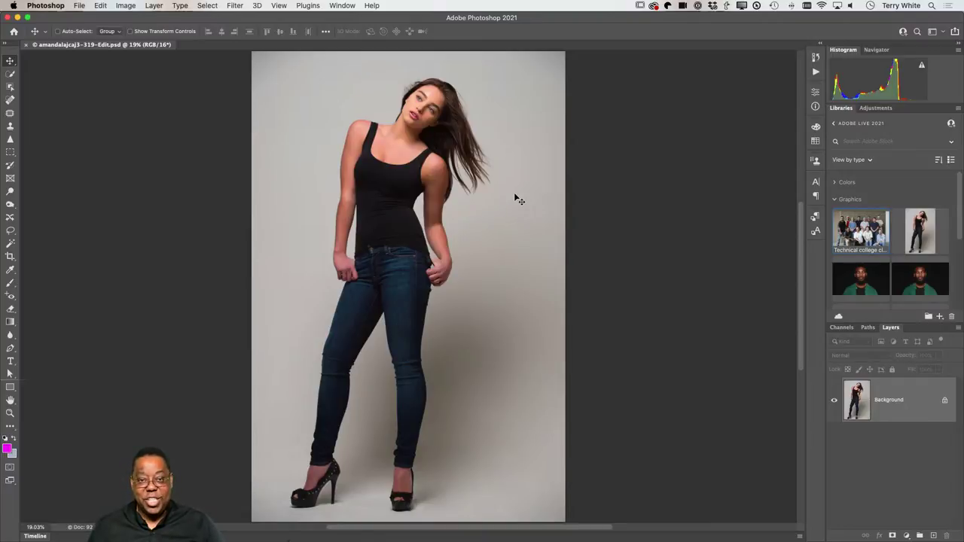
left_click(208, 6)
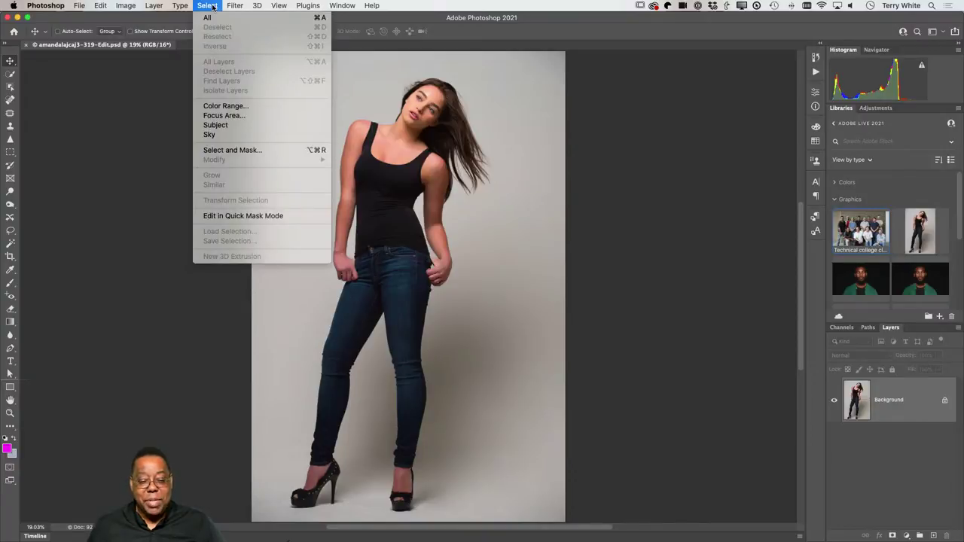
left_click(215, 125)
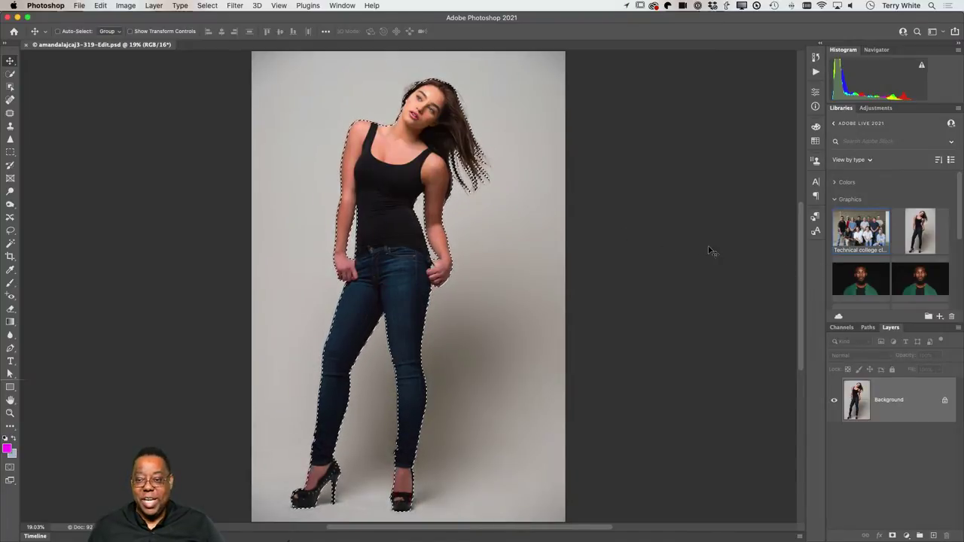
key("super+j")
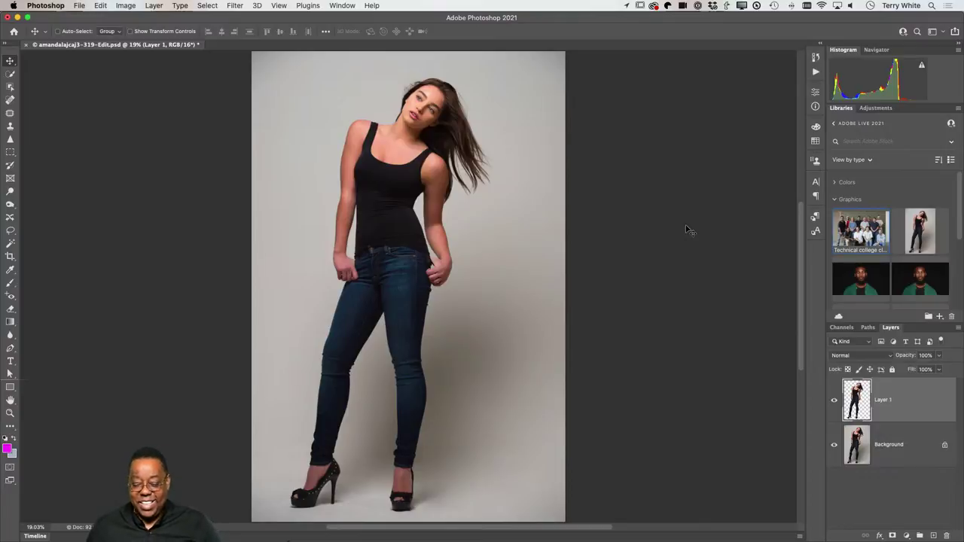
key("super")
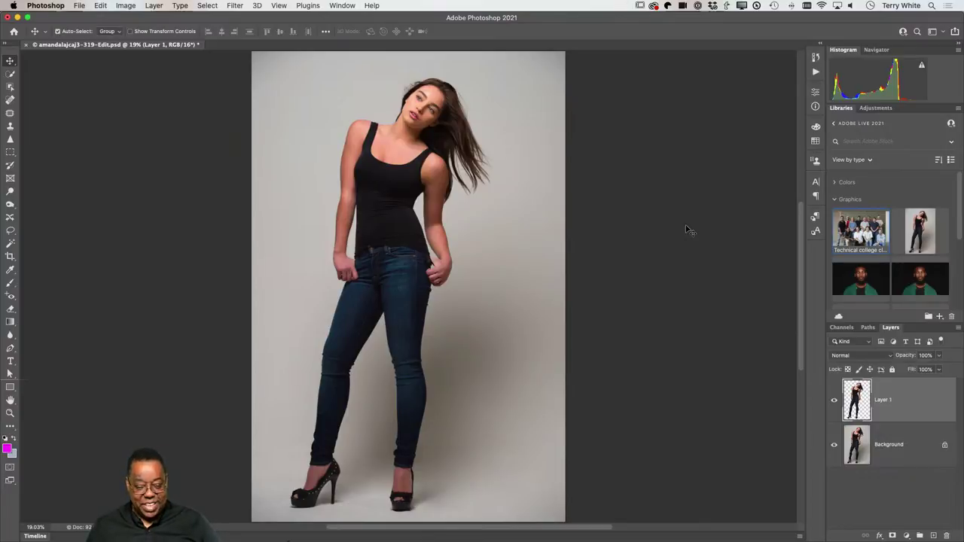
left_click(834, 446)
left_click(833, 446)
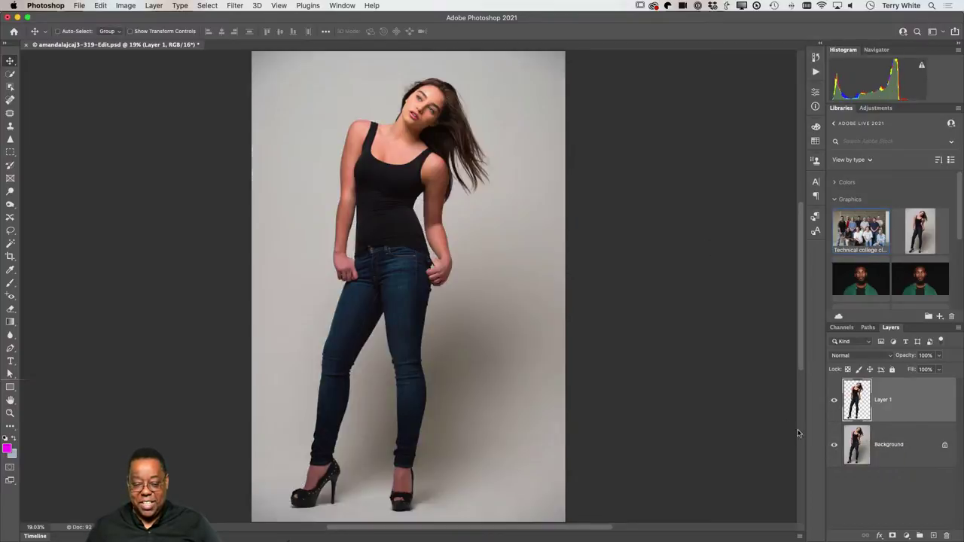
Free-transform the cut-out layer and flip it vertically.
key("super")
key("super+t")
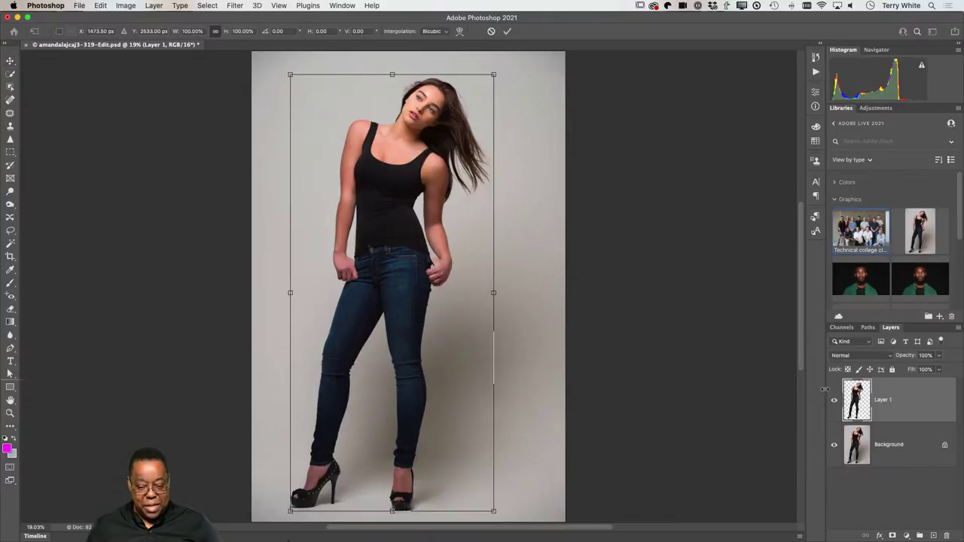
right_click(381, 240)
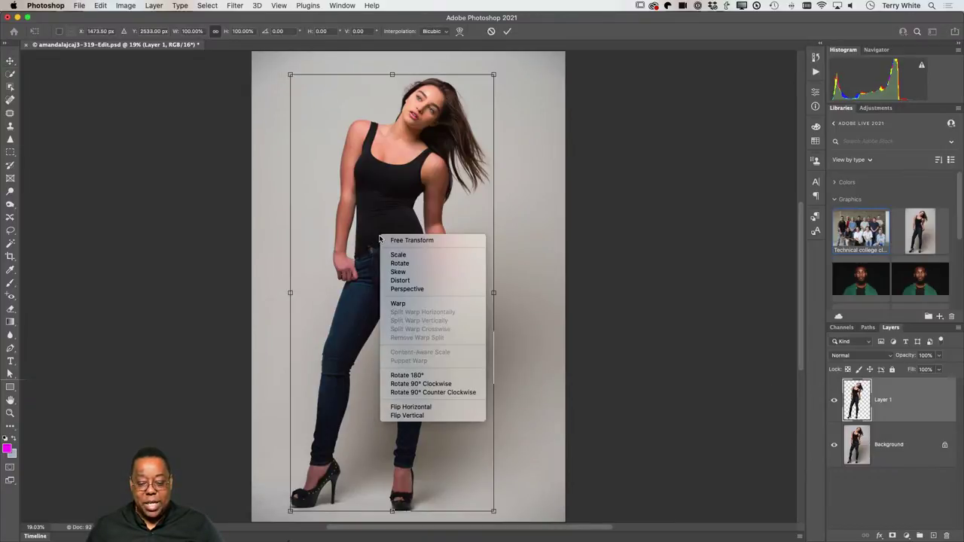
left_click(397, 419)
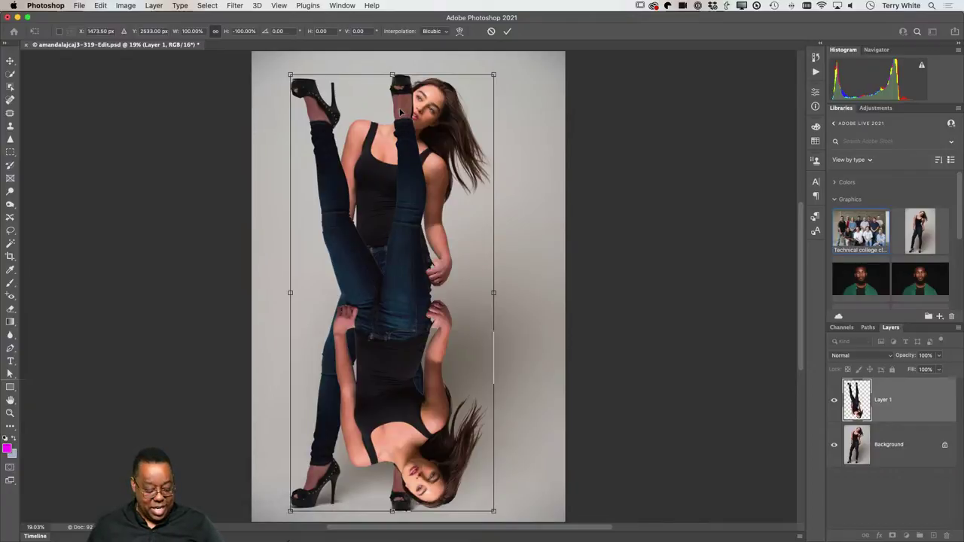
Move the flipped copy straight down so its shoes meet the standing shoes like a floor reflection, and apply the transform.
left_click_drag(401, 112, 418, 521)
scroll(458, 452, "down", 5)
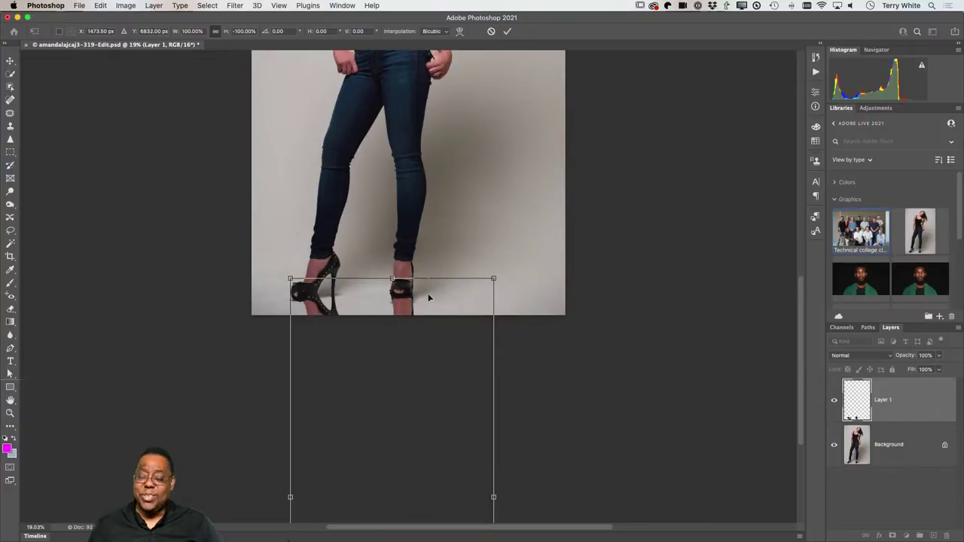
left_click_drag(429, 299, 426, 312)
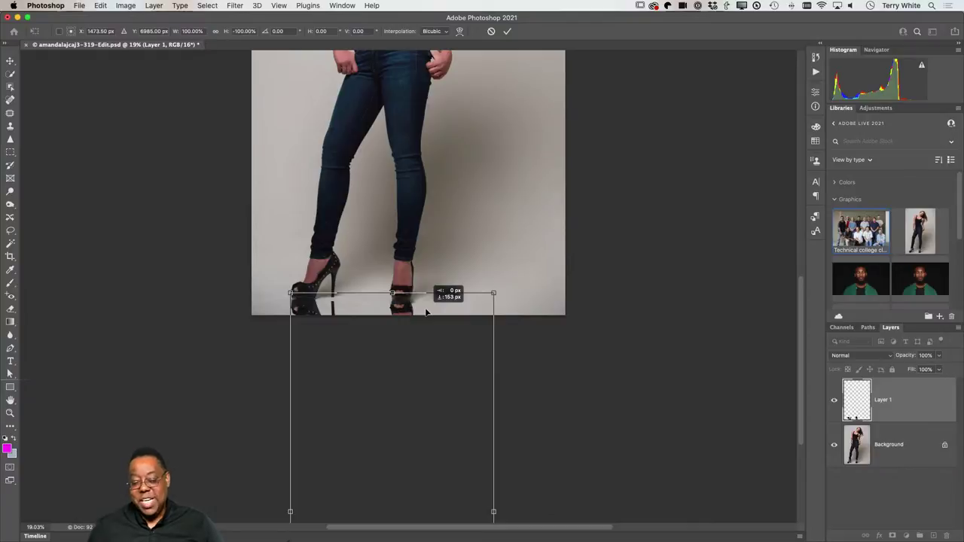
left_click_drag(427, 312, 426, 310)
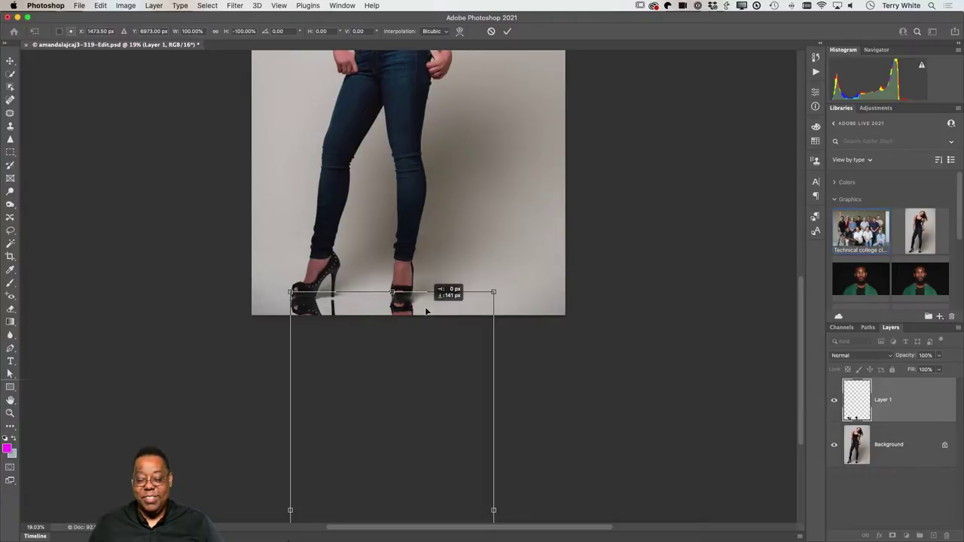
left_click_drag(425, 311, 428, 306)
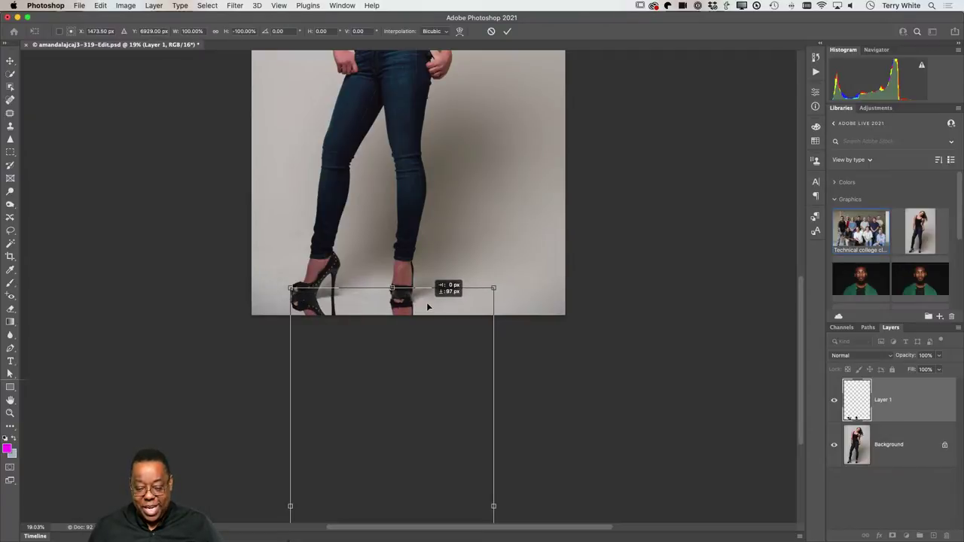
left_click_drag(427, 306, 427, 306)
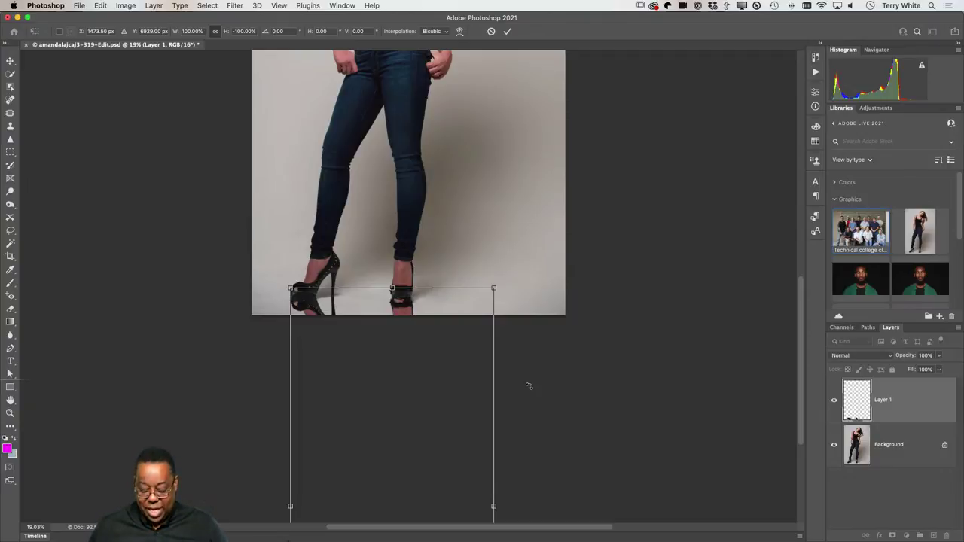
key("Return")
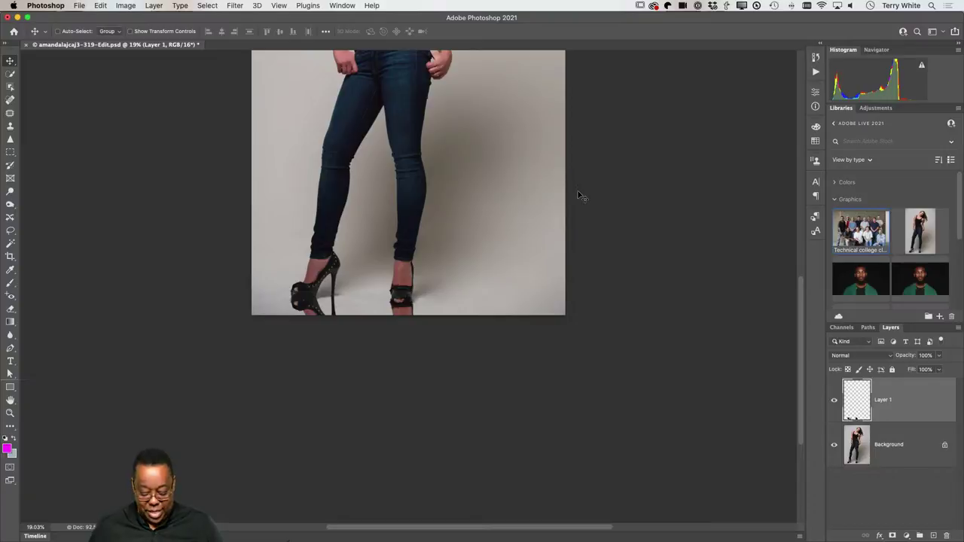
Add a layer mask to the reflection layer and paint black with a size 80 brush where it overlaps both original shoes.
key("super+equal")
key("super+equal")
key("super+equal")
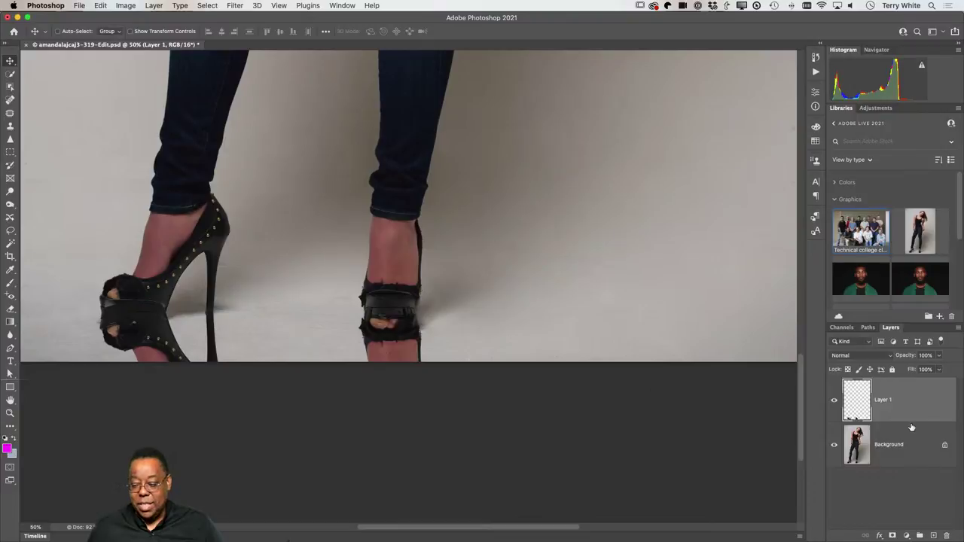
left_click(892, 536)
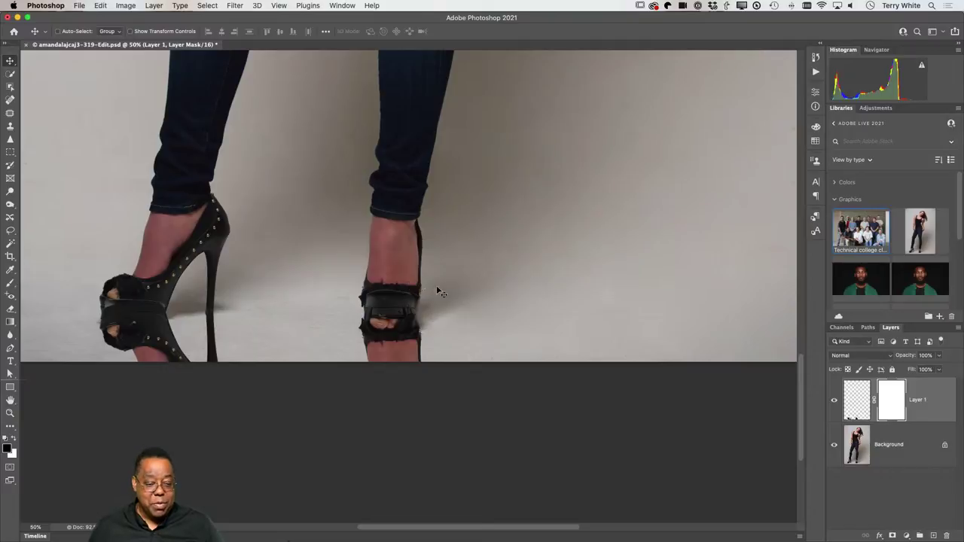
key("b")
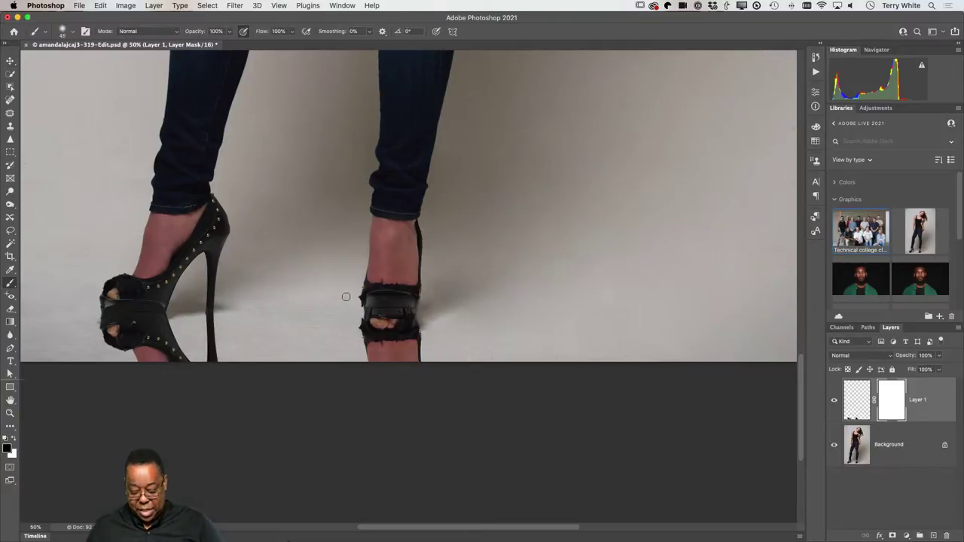
key("bracketright")
key("bracketright")
key("bracketright")
key("bracketright")
mouse_move(396, 300)
left_mouse_down()
mouse_move(368, 303)
mouse_move(412, 305)
mouse_move(370, 312)
mouse_move(403, 310)
left_mouse_up()
mouse_move(156, 287)
left_mouse_down()
mouse_move(151, 296)
mouse_move(121, 299)
mouse_move(141, 305)
mouse_move(111, 308)
mouse_move(156, 315)
mouse_move(111, 309)
left_mouse_up()
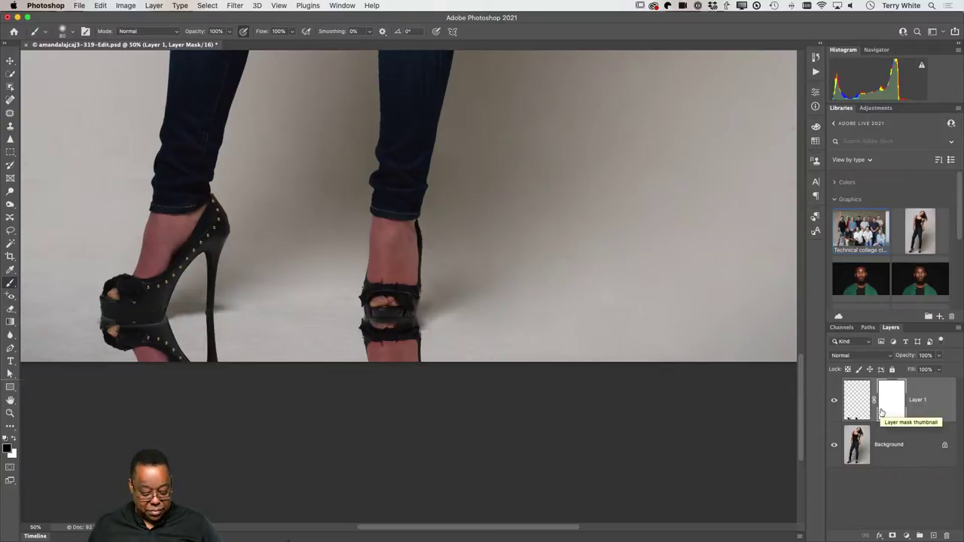
Set the Gradient tool to the black-to-transparent preset from the Basics group.
key("g")
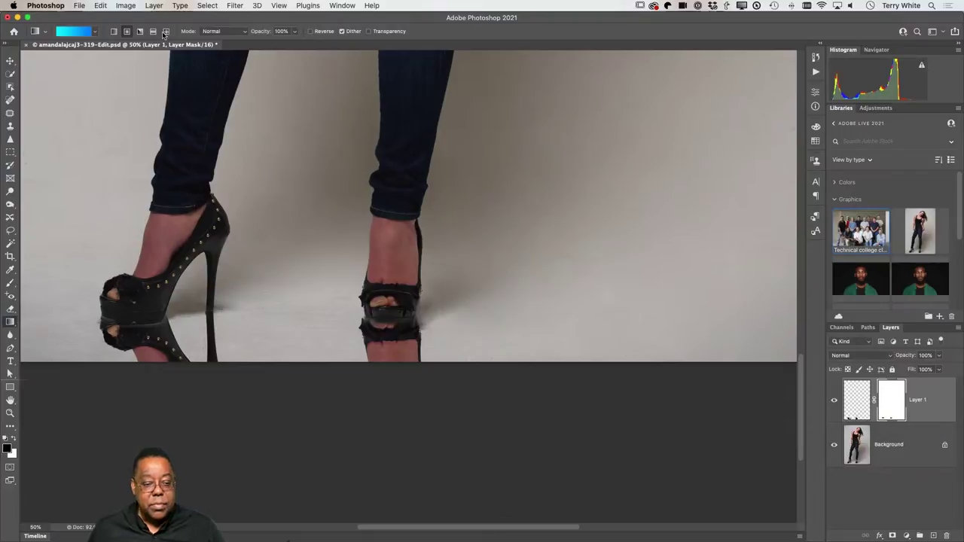
left_click(96, 32)
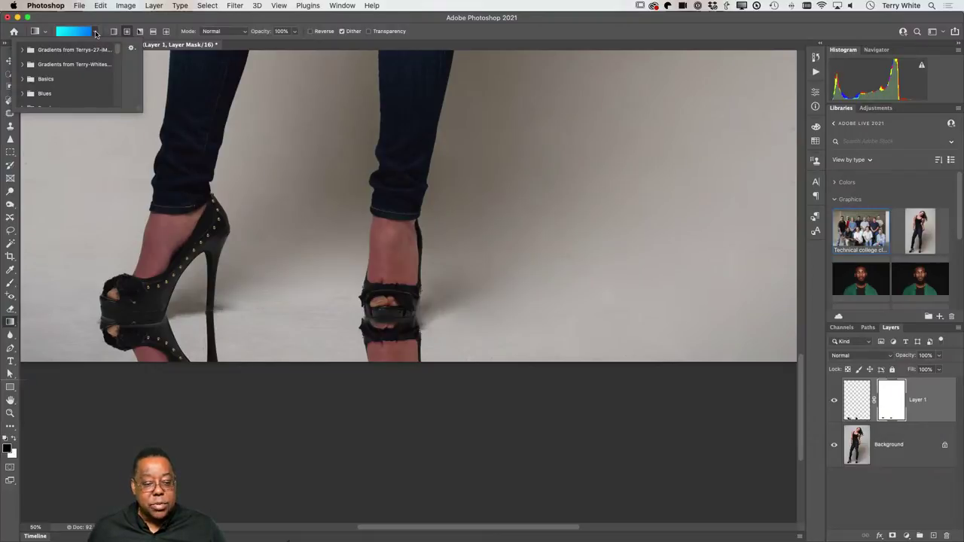
scroll(87, 100, "down", 4)
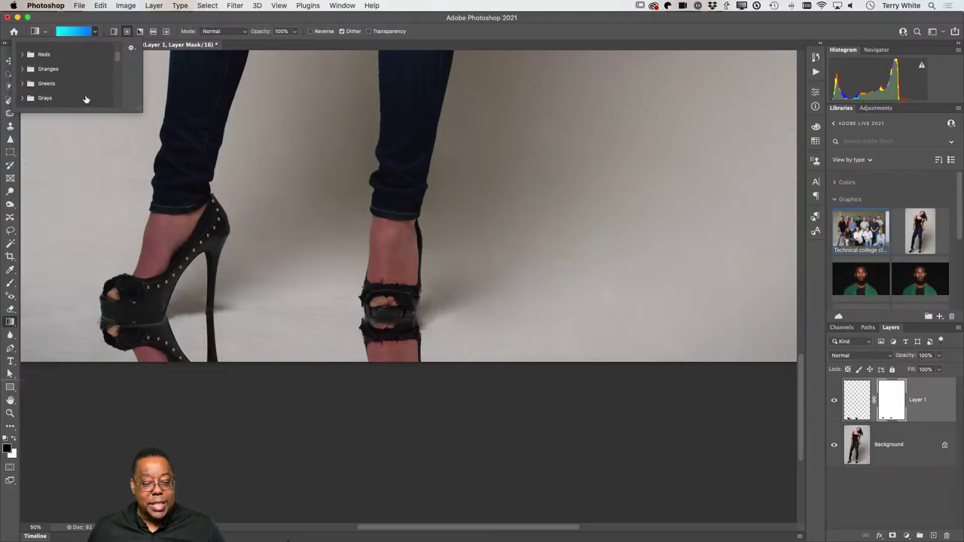
scroll(87, 100, "up", 4)
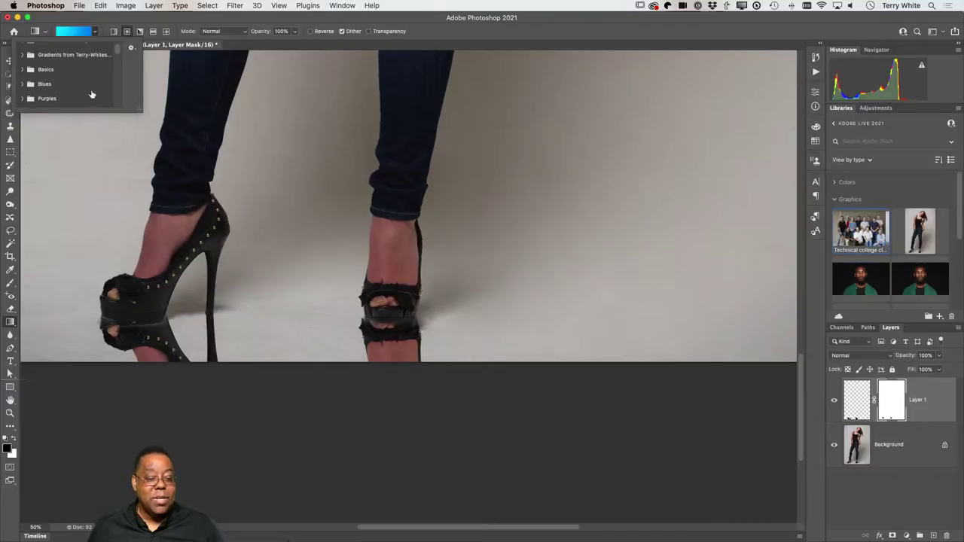
left_click(22, 69)
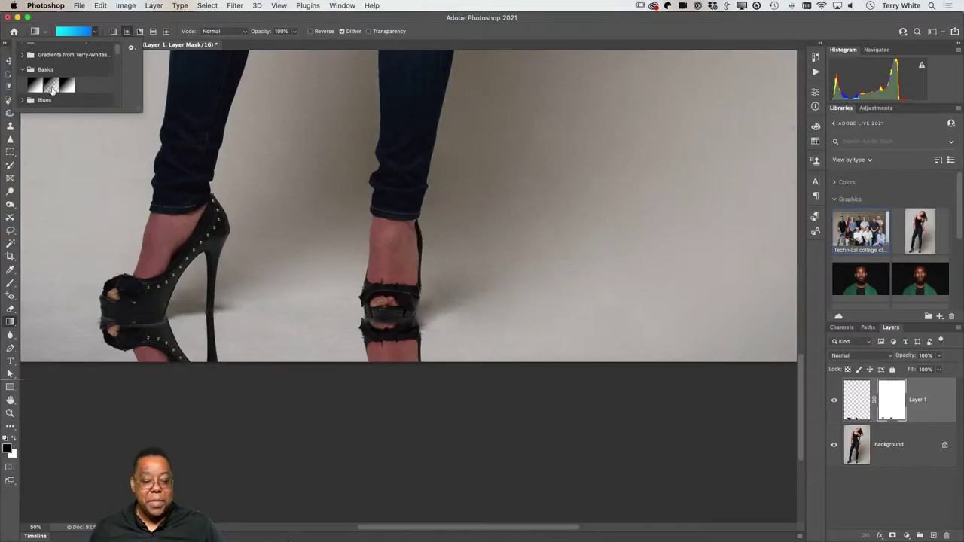
left_click(51, 86)
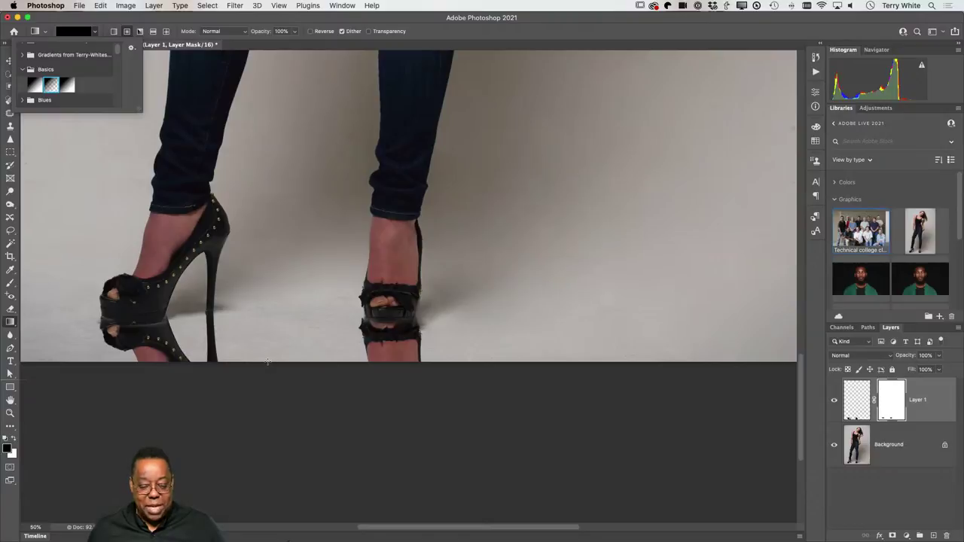
Try a radial gradient on the layer mask from the photo's lower edge up to the shoes, and undo it.
left_click_drag(267, 362, 271, 313)
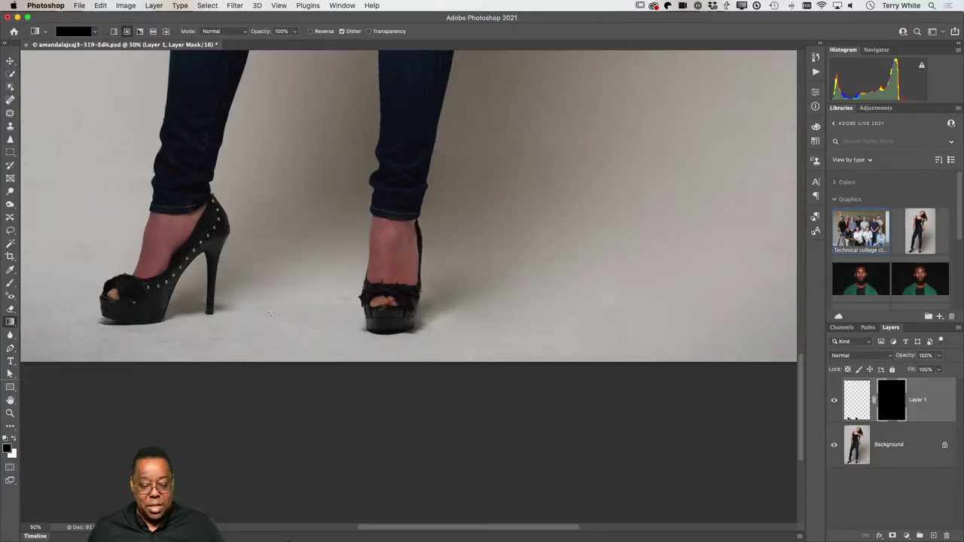
key("super+z")
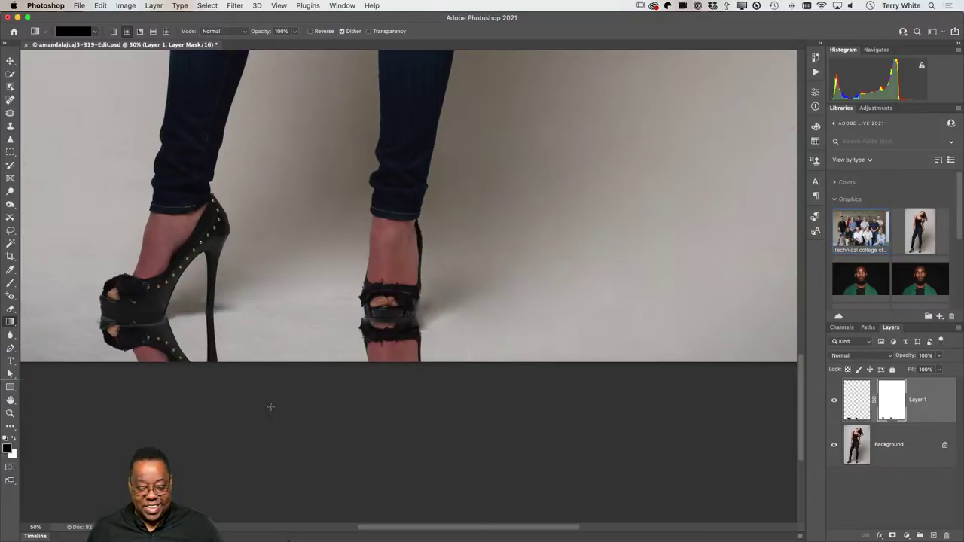
key("super+shift+z")
key("super+z")
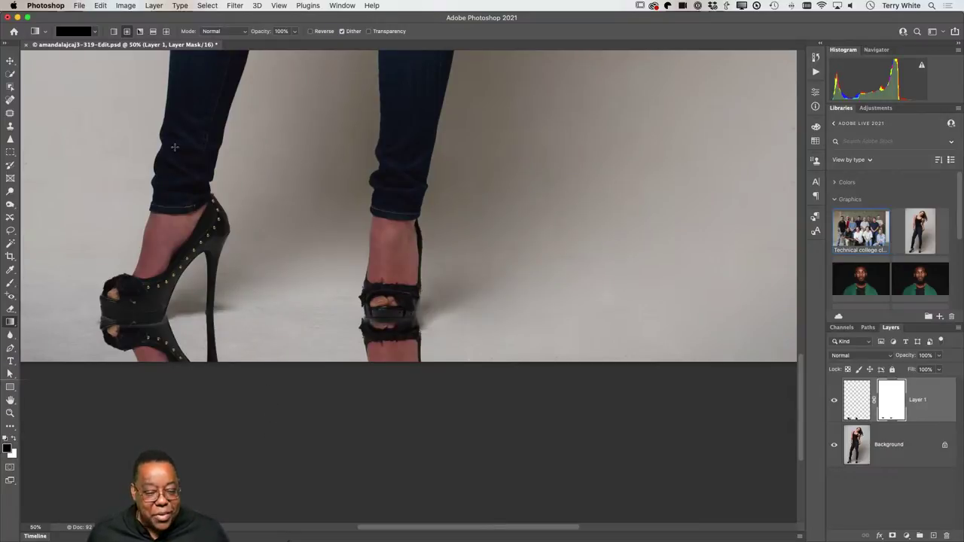
Reapply the foreground-to-transparent preset, try a radial gradient on the layer mask in the area below the photo, and undo it.
left_click(93, 32)
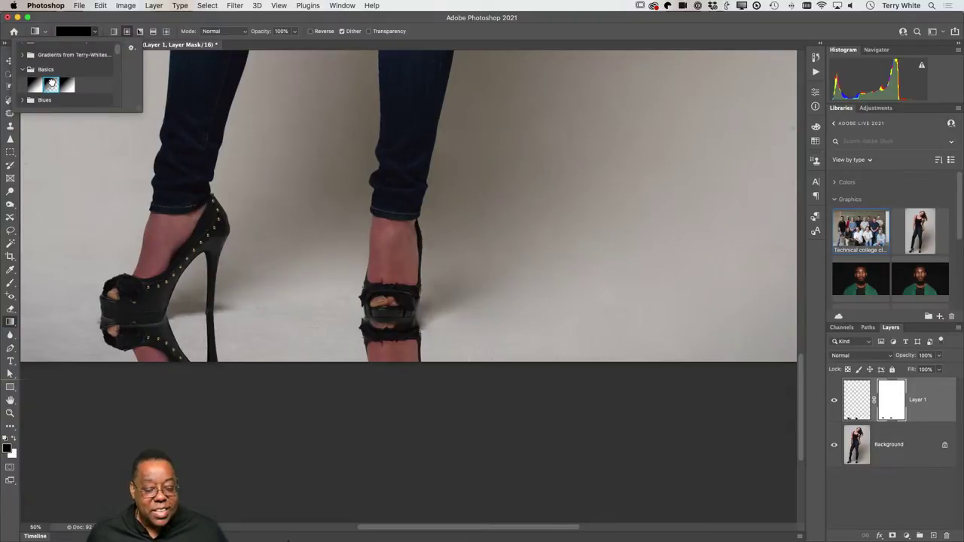
double_click(52, 85)
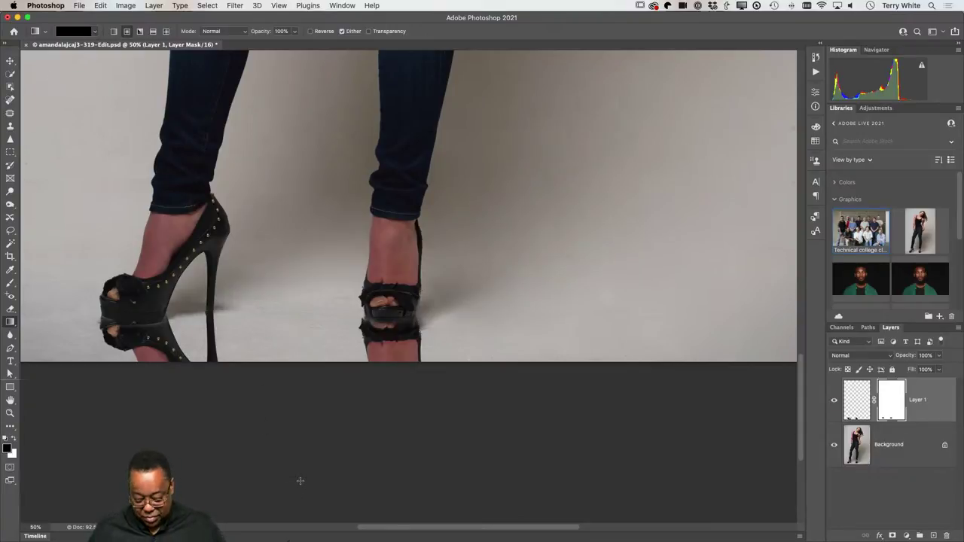
key("super+minus")
key("super+minus")
key("super+minus")
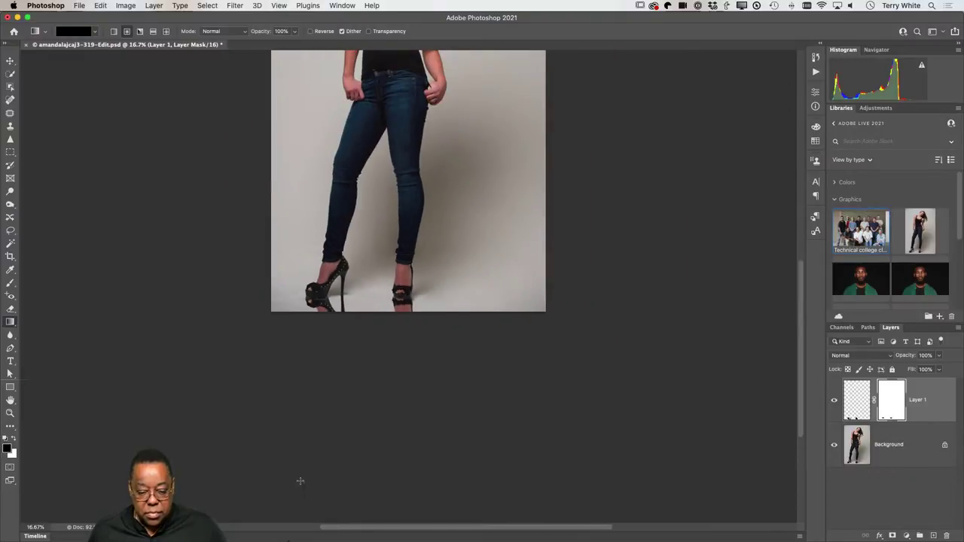
left_click_drag(367, 498, 370, 426)
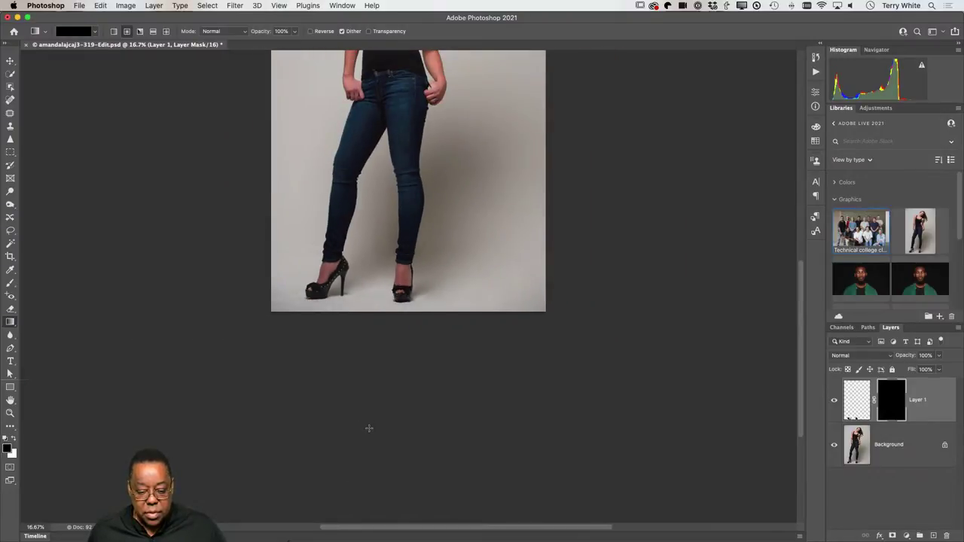
key("super+z")
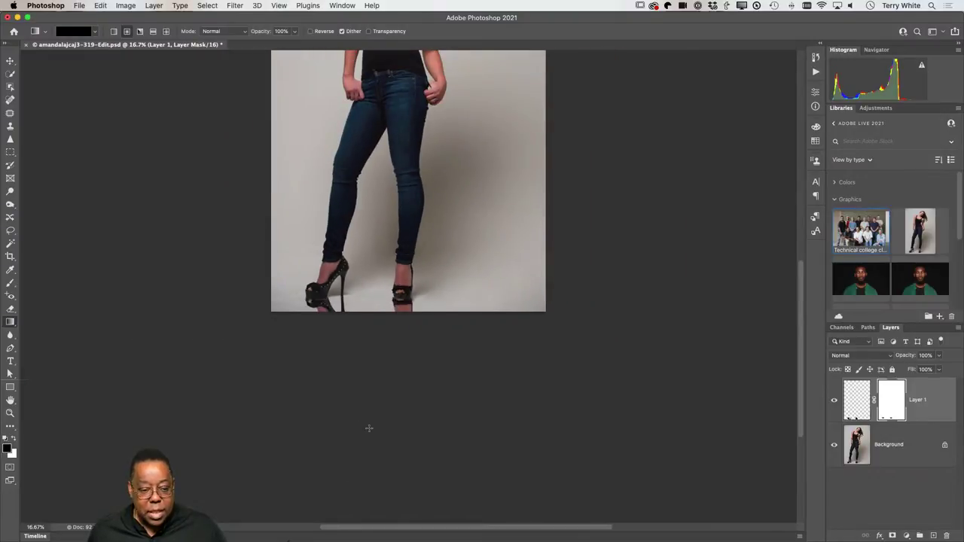
Switch the gradient style to linear and draw a gradient on the layer mask from far below the photo up to its lower edge.
left_click(114, 32)
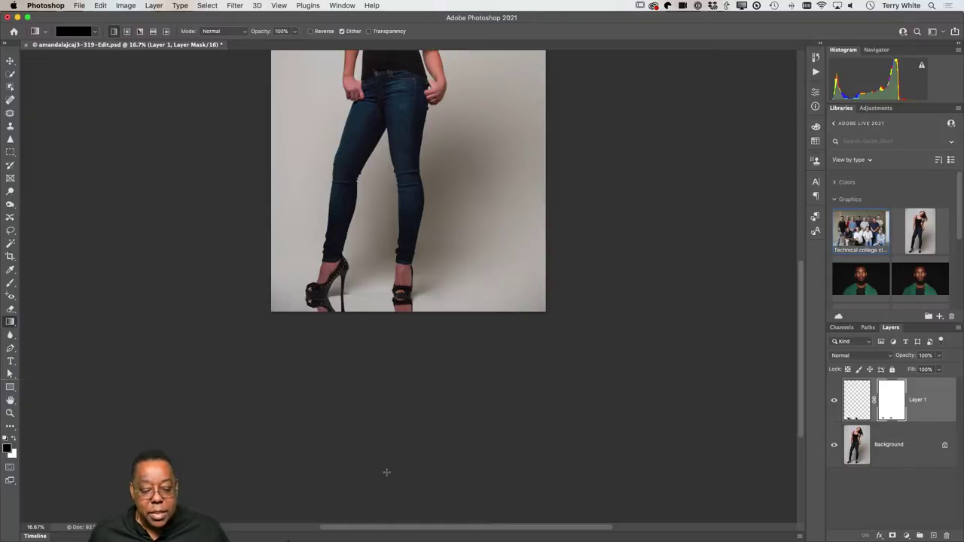
left_click_drag(384, 477, 364, 318)
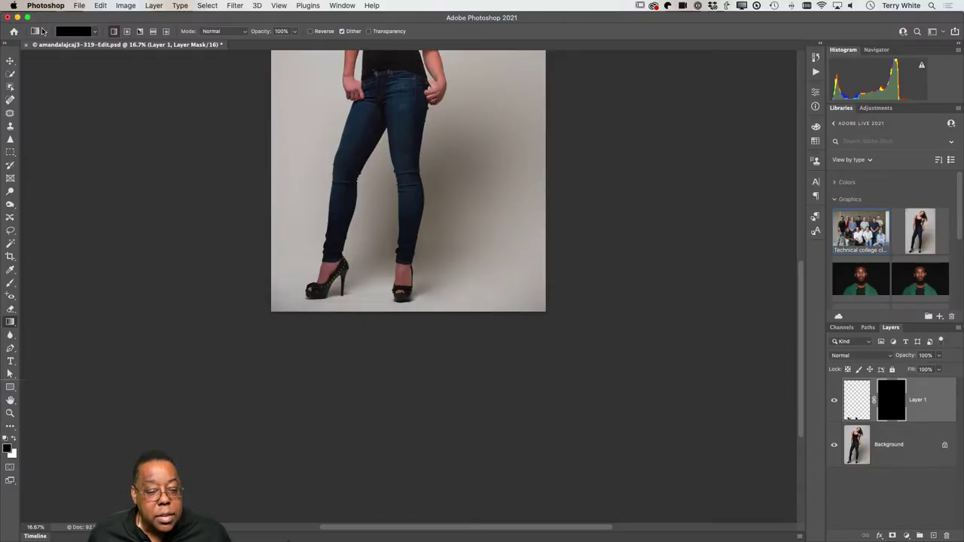
left_click(88, 33)
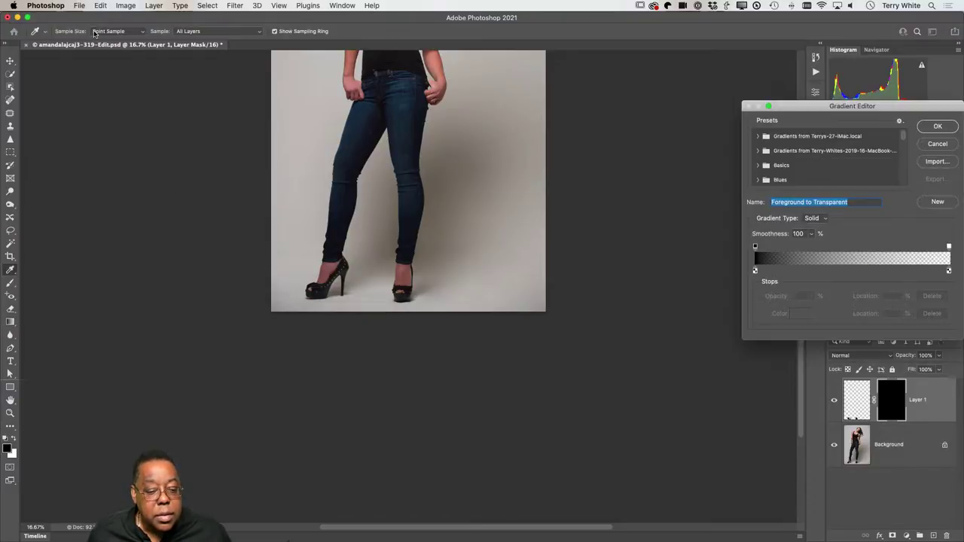
type("g")
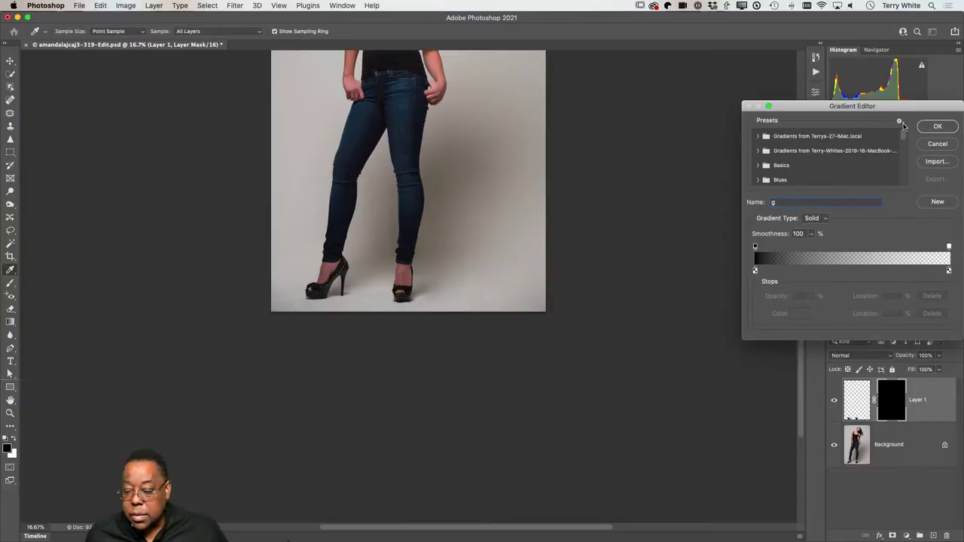
left_click_drag(893, 111, 720, 118)
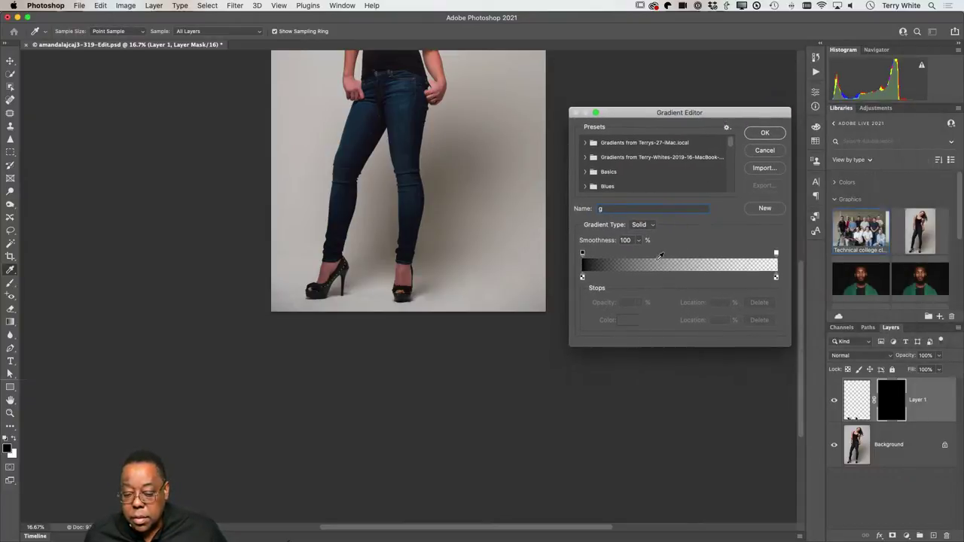
left_click(764, 153)
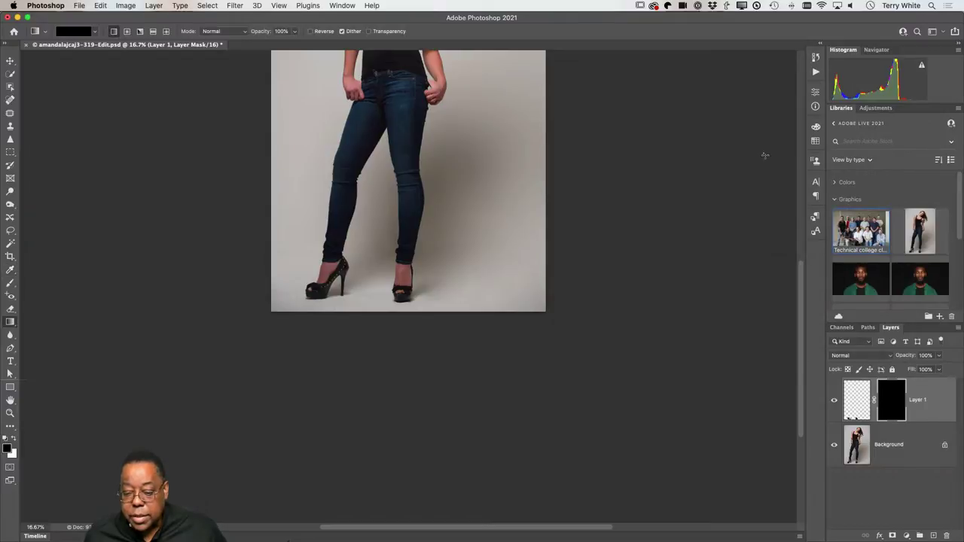
left_click(95, 33)
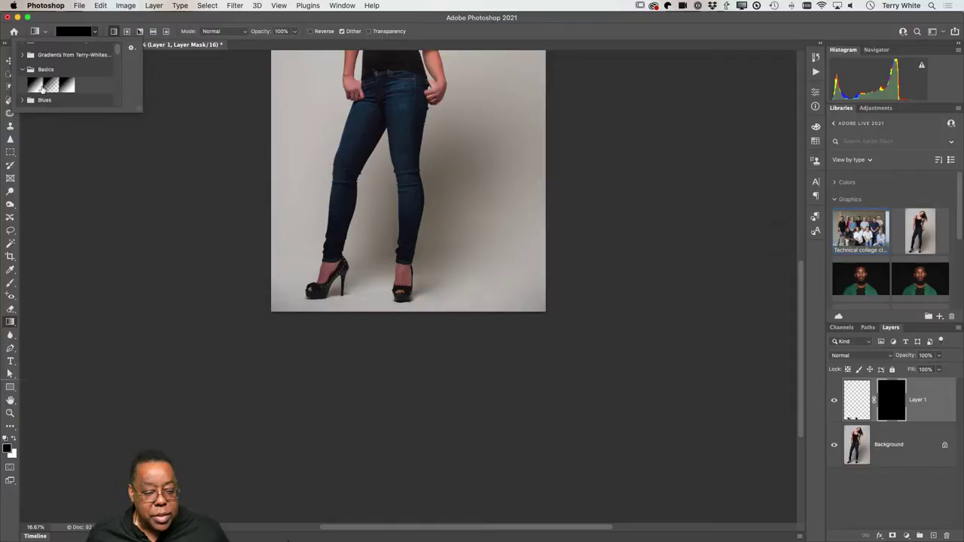
left_click(65, 85)
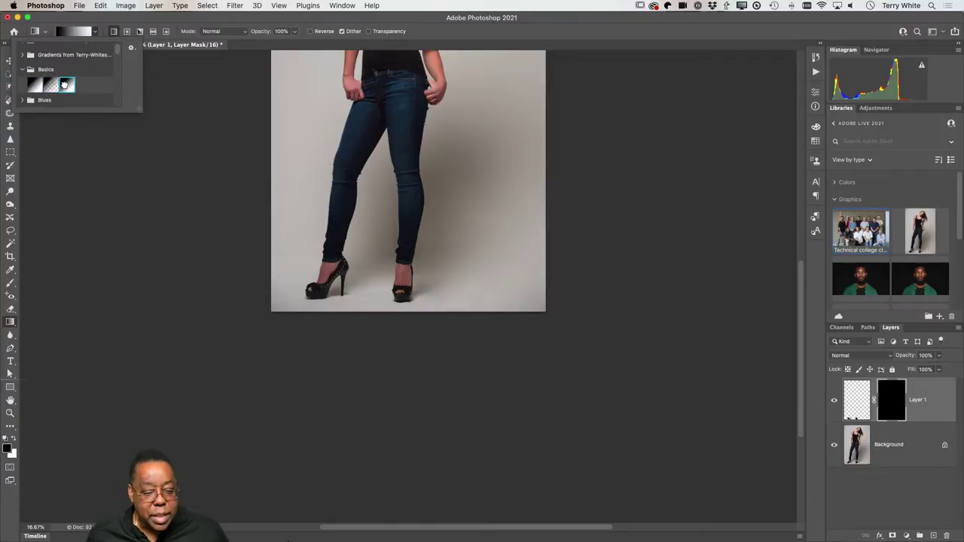
left_click(50, 84)
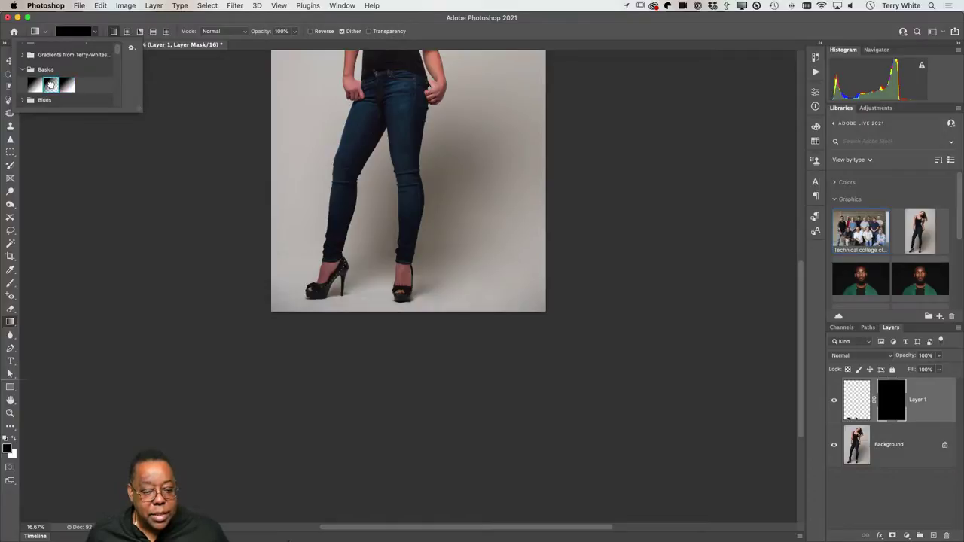
double_click(51, 85)
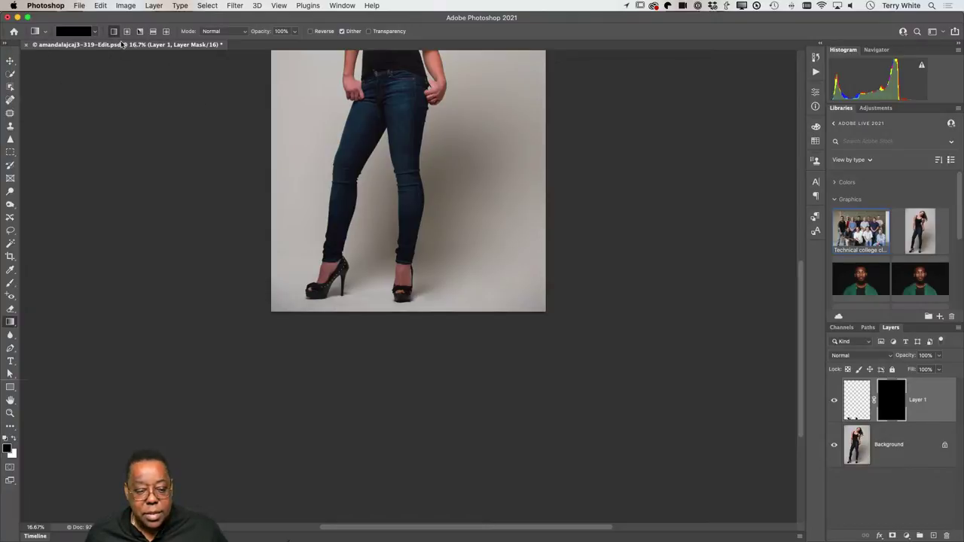
Choose the black-to-white preset from Basics and draw a short linear gradient on the layer mask from just below the photo up to the shoes.
left_click(96, 33)
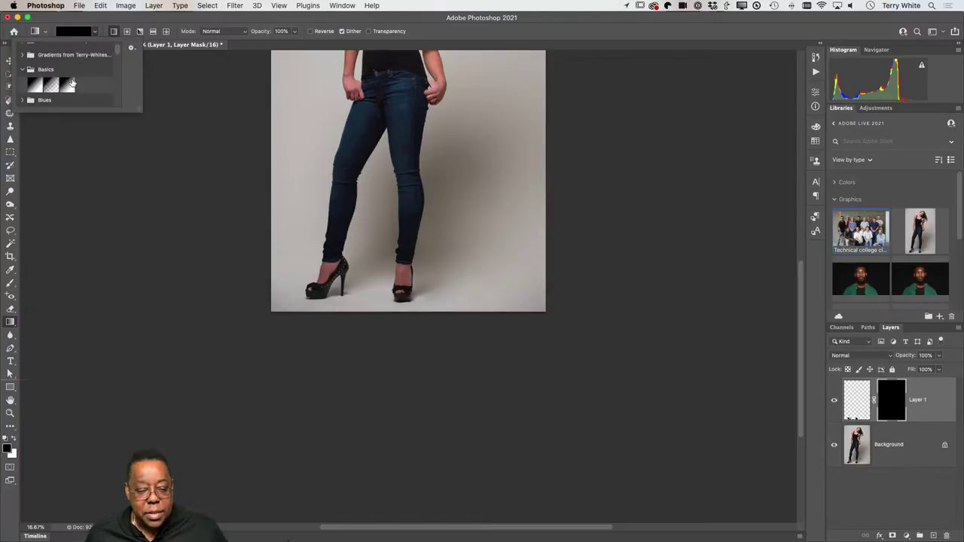
left_click(70, 82)
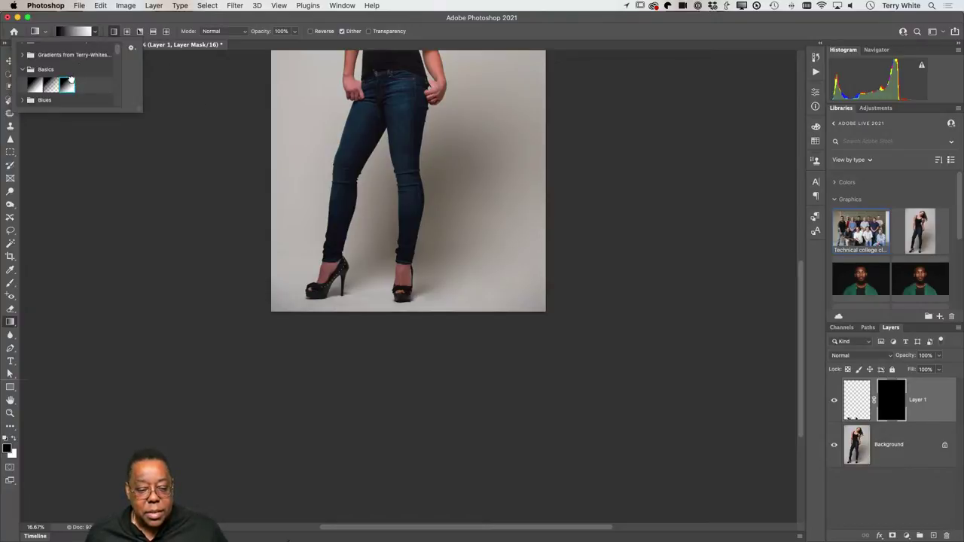
left_click(362, 344)
left_click_drag(368, 320, 370, 298)
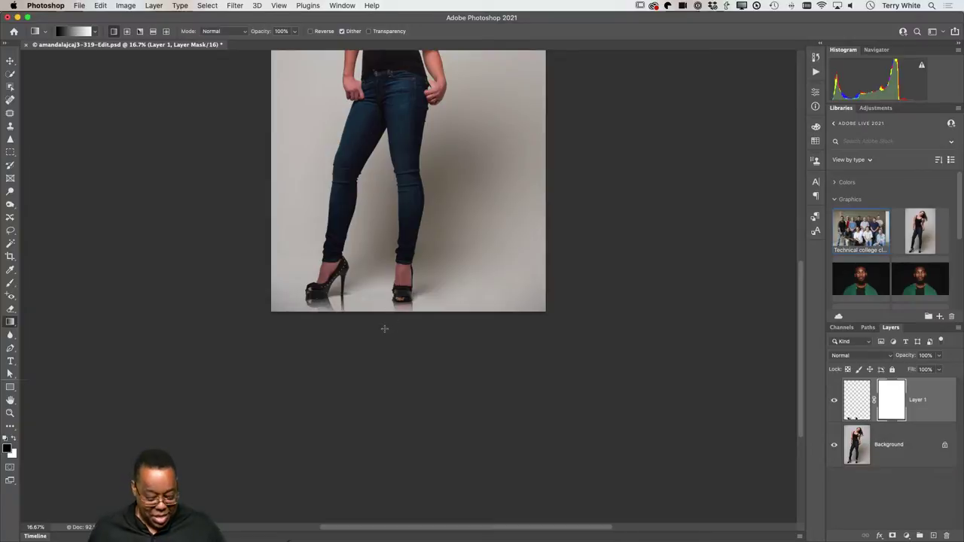
Select the reflection layer's image instead of its mask and lower the layer's opacity to 69%.
scroll(386, 334, "up", 5)
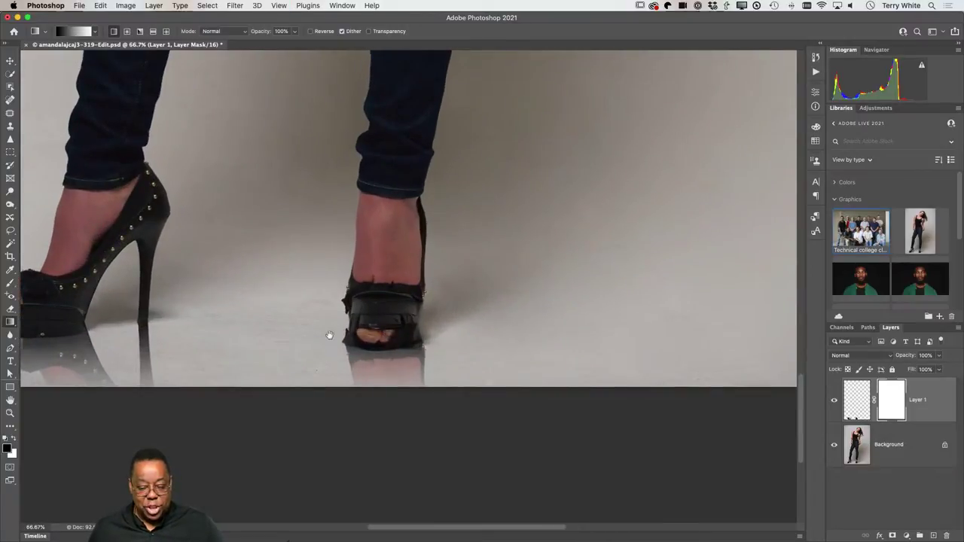
left_click_drag(279, 340, 385, 324)
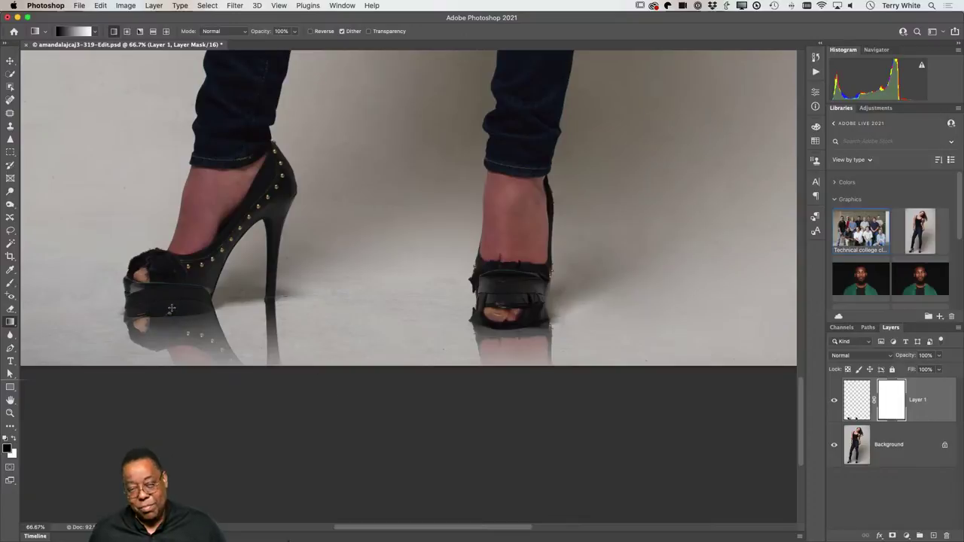
left_click(859, 405)
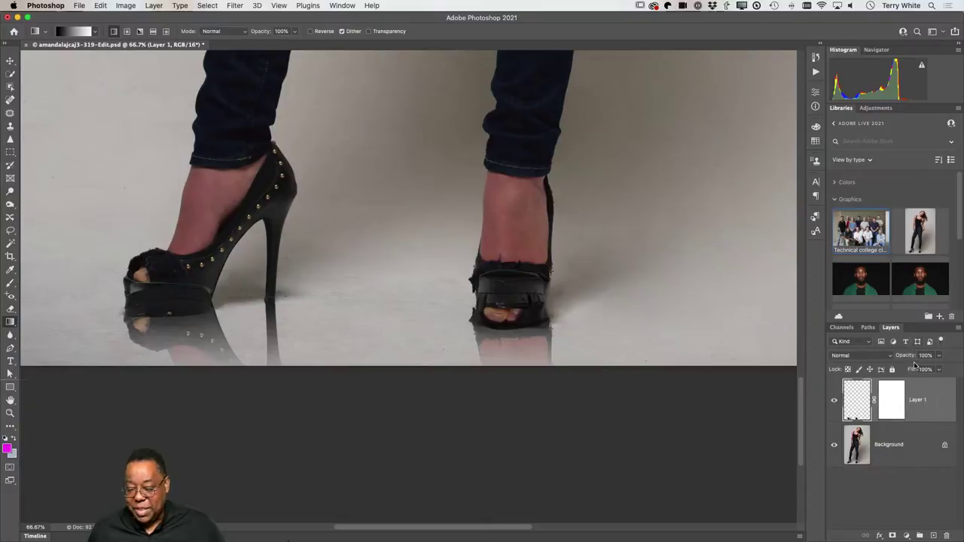
left_click_drag(909, 360, 897, 359)
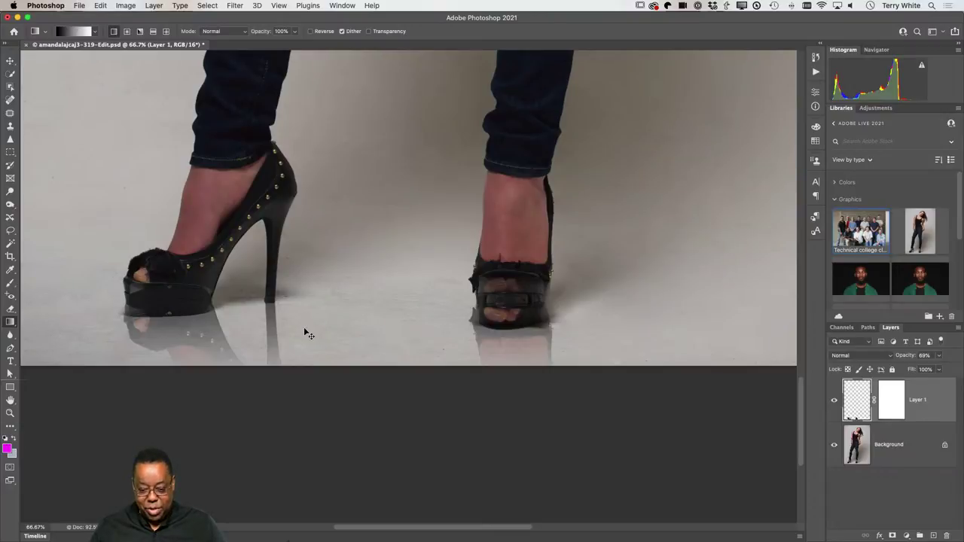
Fit the whole photo in view and reduce the reflection layer's opacity to 46%.
key("super+minus")
key("super+minus")
key("super+minus")
key("super+minus")
key("super+minus")
key("super+minus")
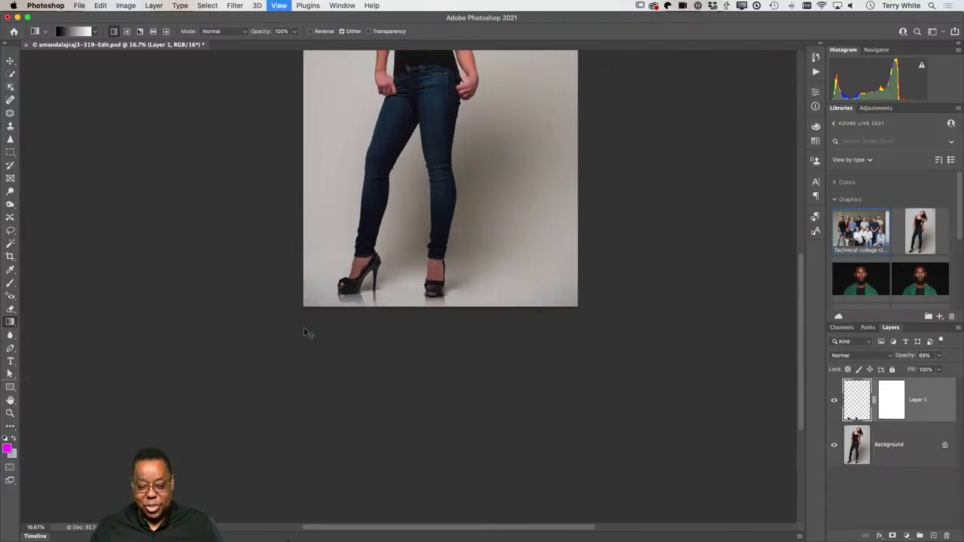
key("super+plus")
key("super+plus")
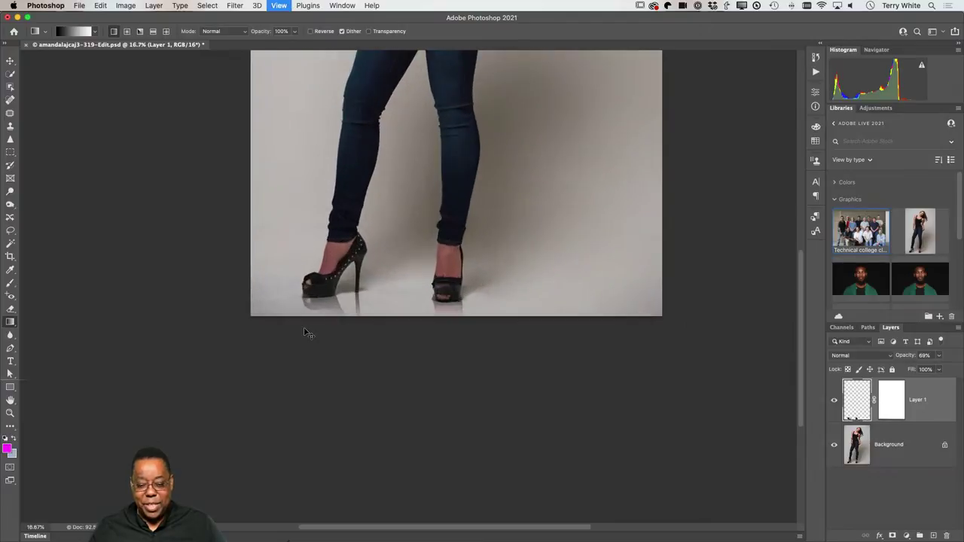
key("super+0")
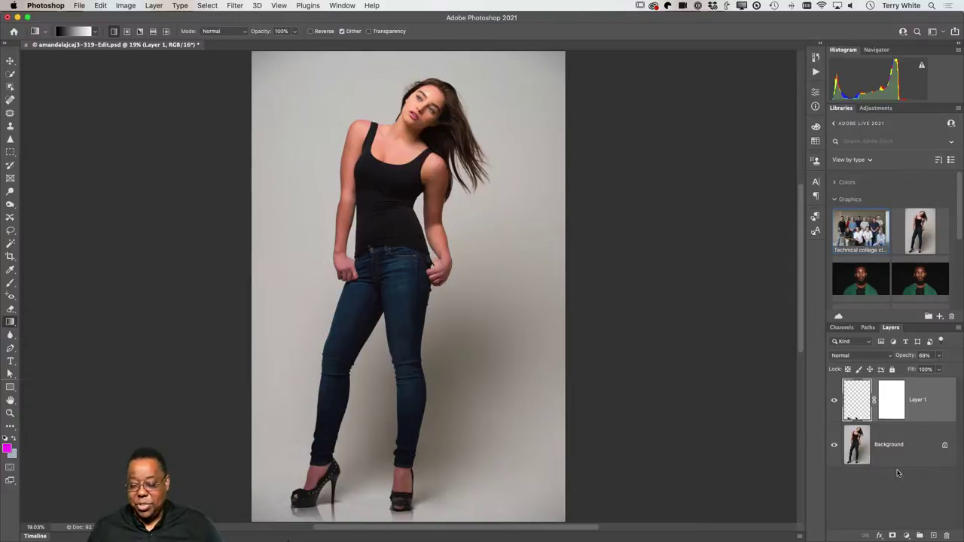
left_click(905, 357)
left_click_drag(904, 358, 899, 359)
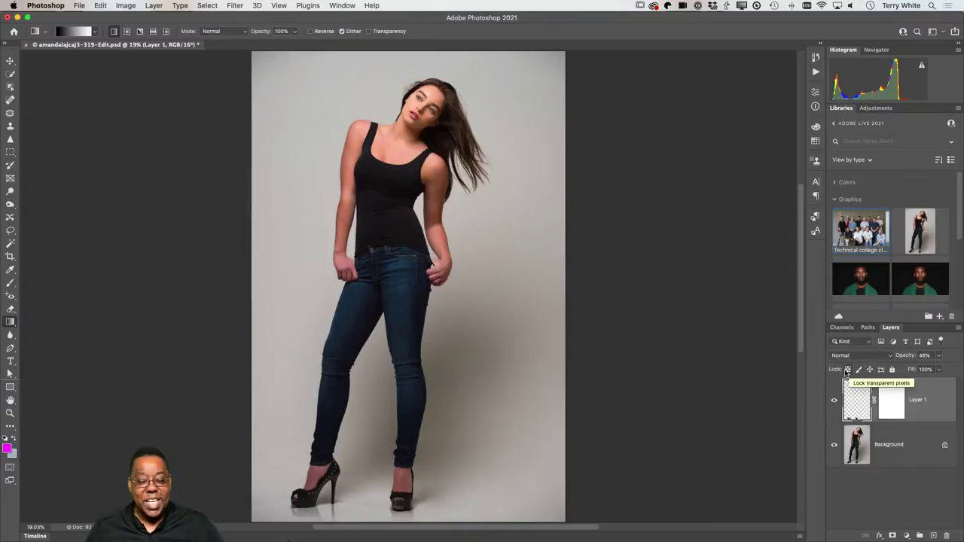
Save and close the reflection document, and switch to Lightroom Classic.
key("super+s")
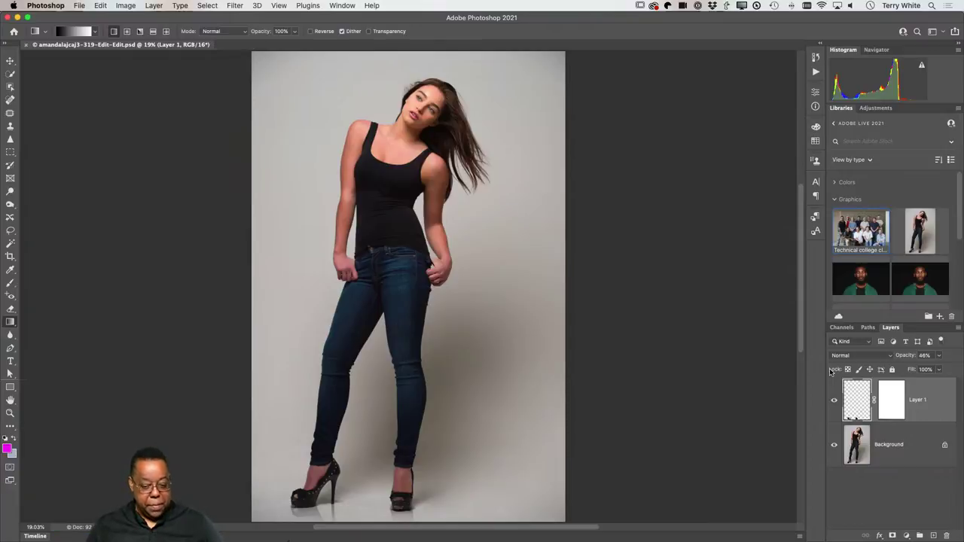
key("super+w")
key("super+Tab")
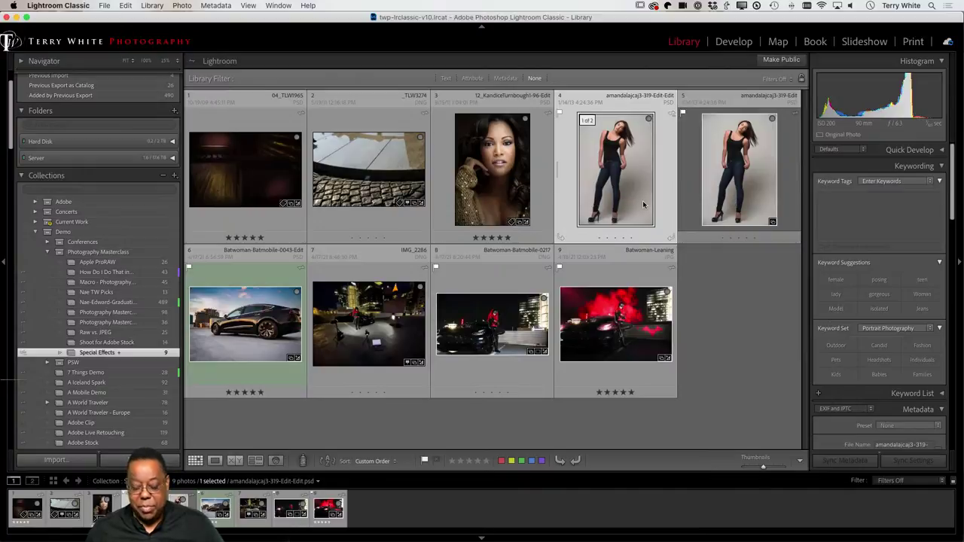
In Develop, set the reflection photo's white balance from the gray backdrop beside the model's legs and adjust Temp to -5.
key("d")
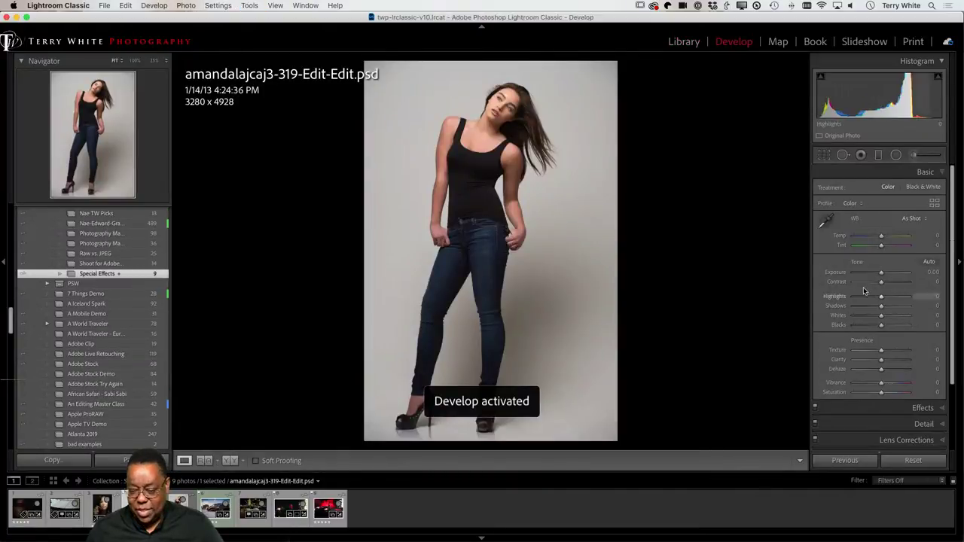
left_click(827, 222)
left_click(597, 320)
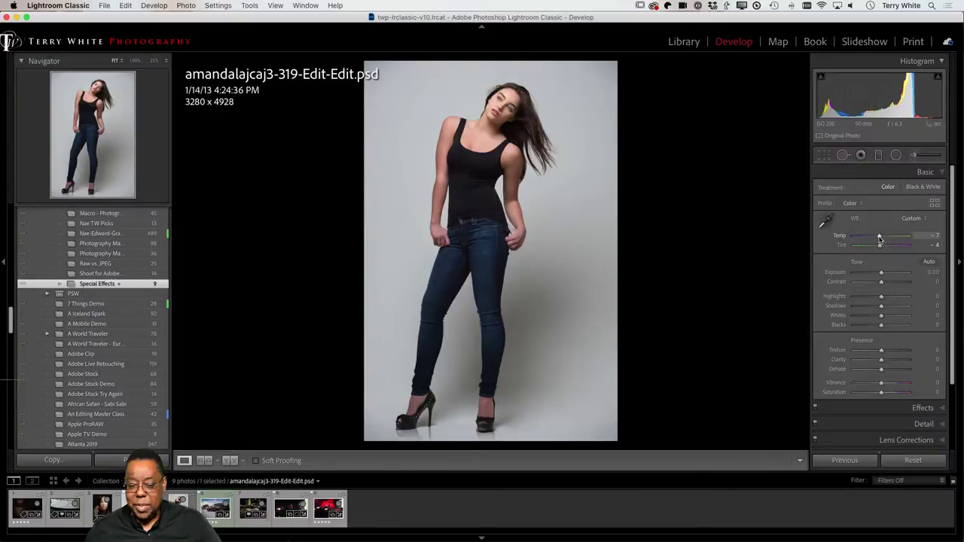
left_click_drag(879, 238, 880, 239)
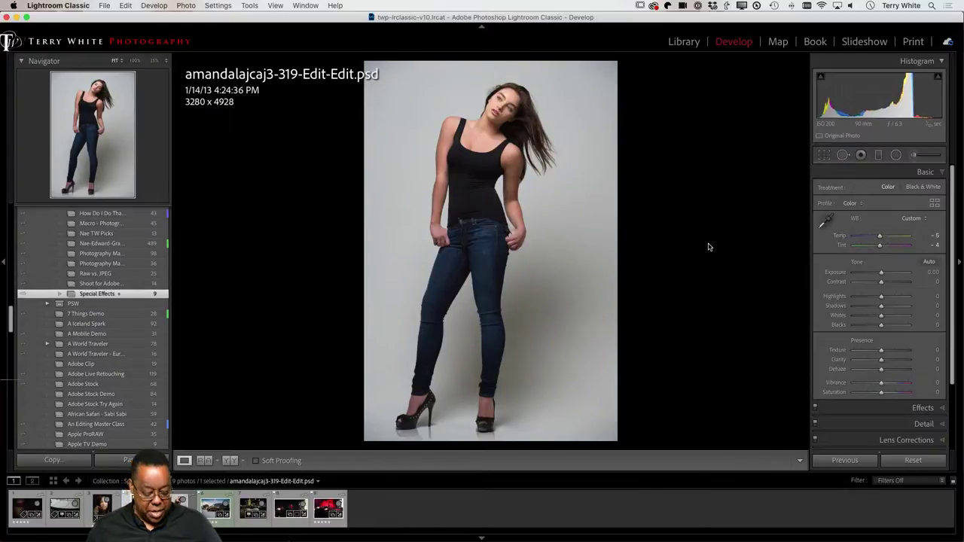
Open the portrait of the woman in the knit cardigan in Develop and reset all its adjustments.
key("g")
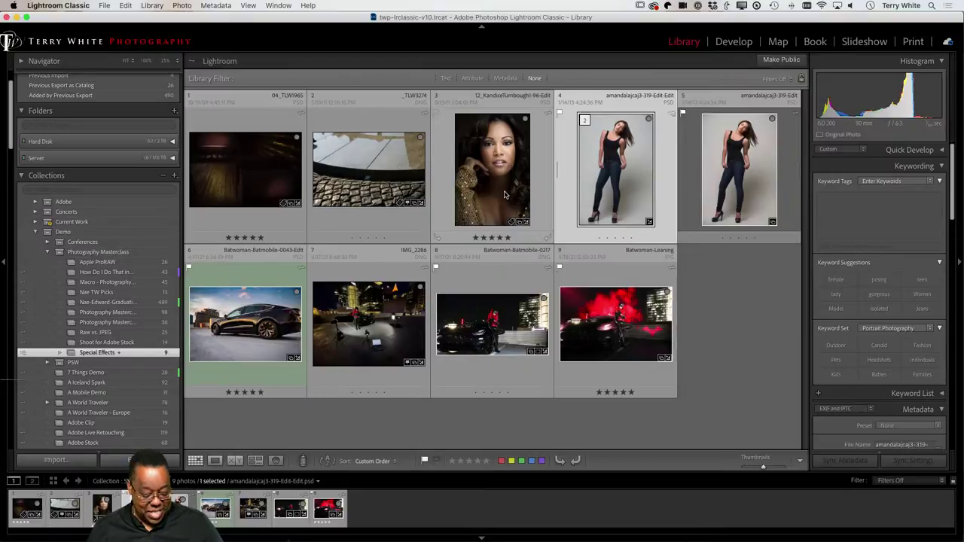
key("d")
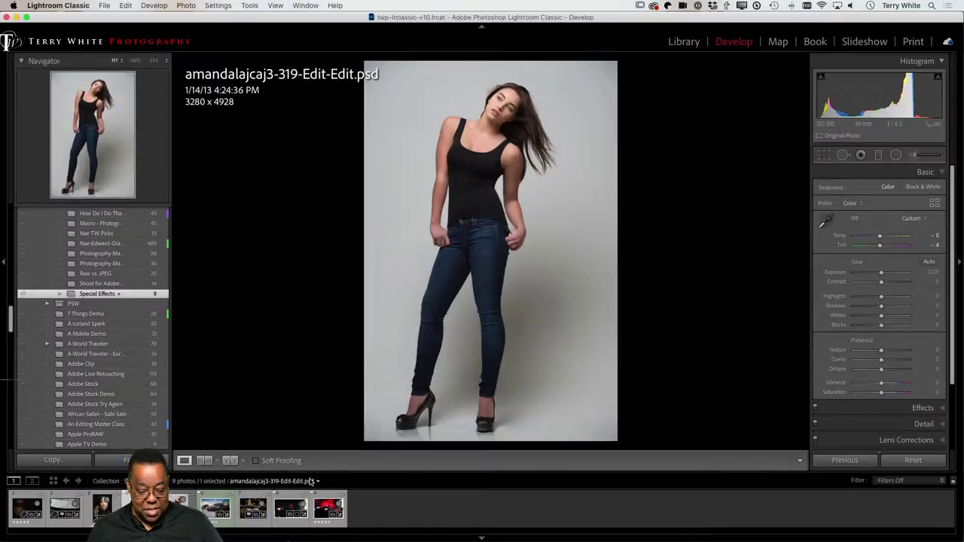
key("Right")
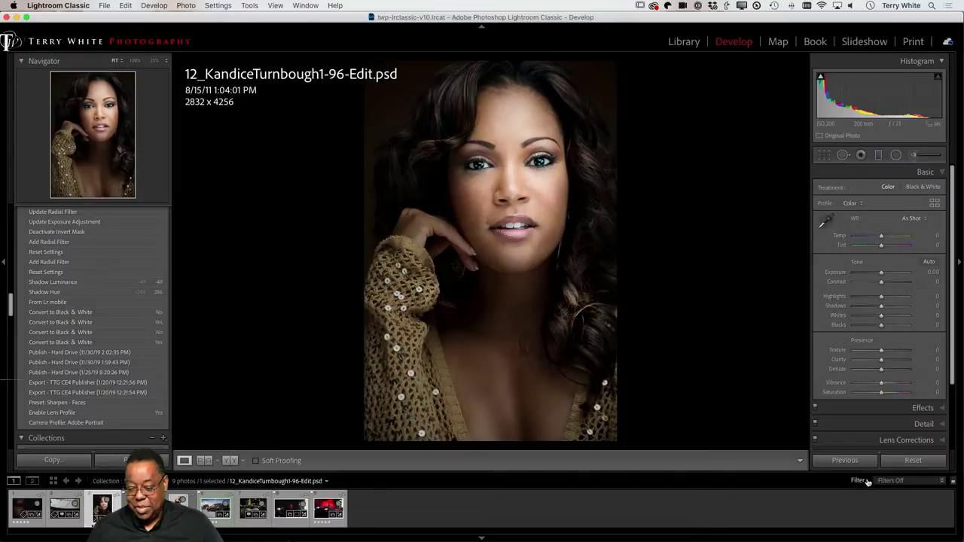
left_click(913, 461)
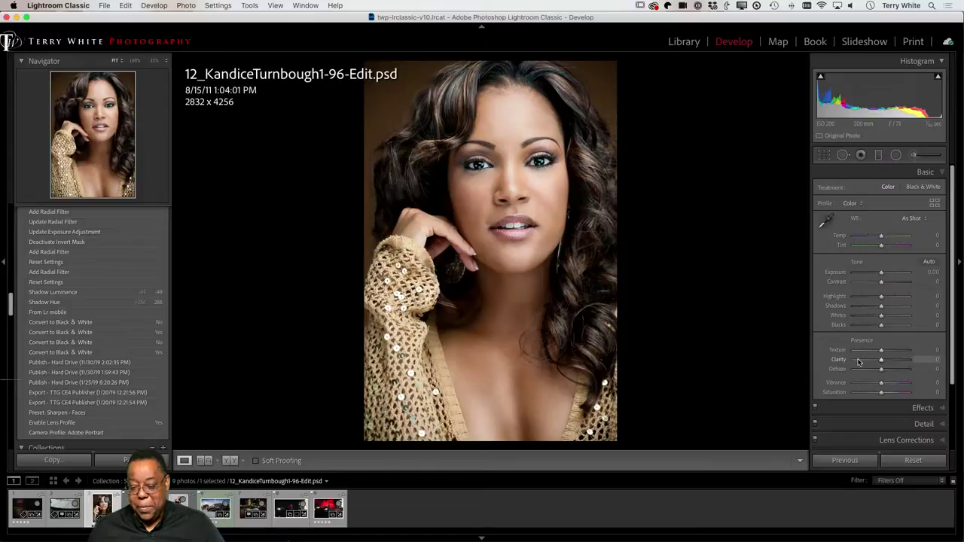
Open Color Grading for the portrait and tint the shadows purple with hue 276 and saturation 100.
scroll(863, 360, "down", 2)
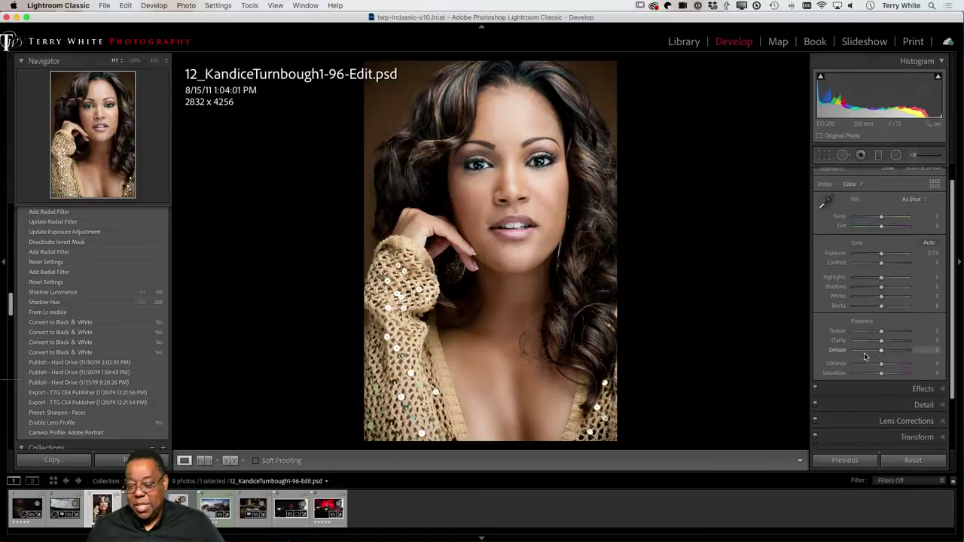
scroll(865, 357, "down", 4)
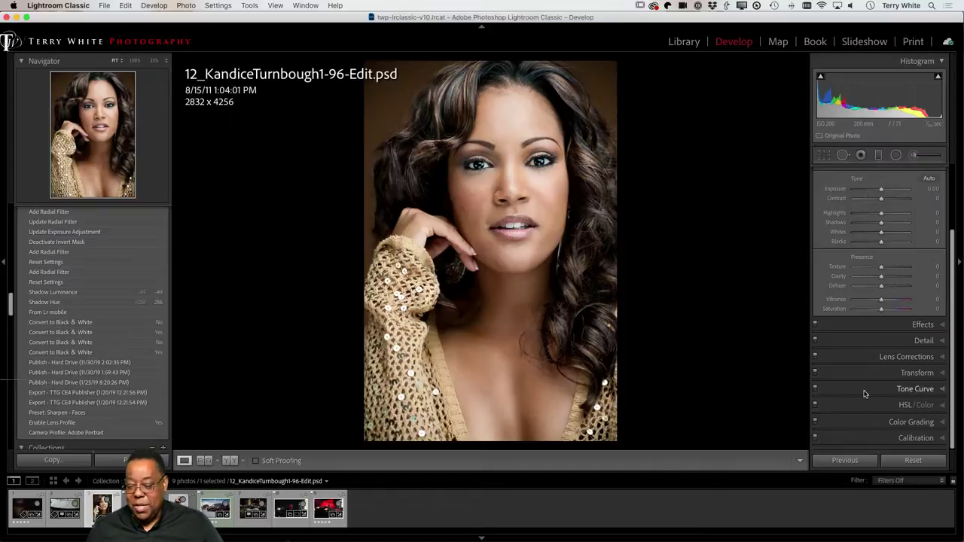
scroll(870, 381, "up", 5)
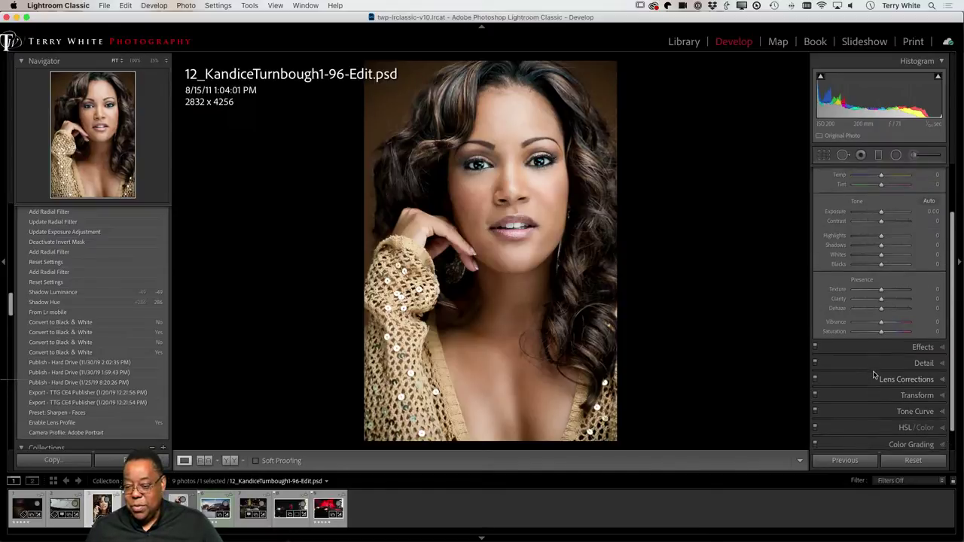
scroll(874, 375, "down", 5)
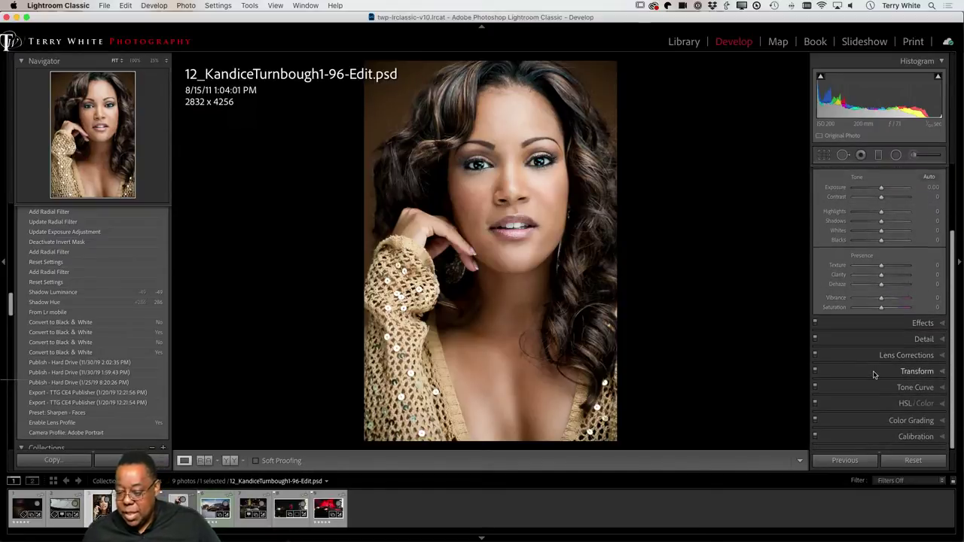
left_click(891, 423)
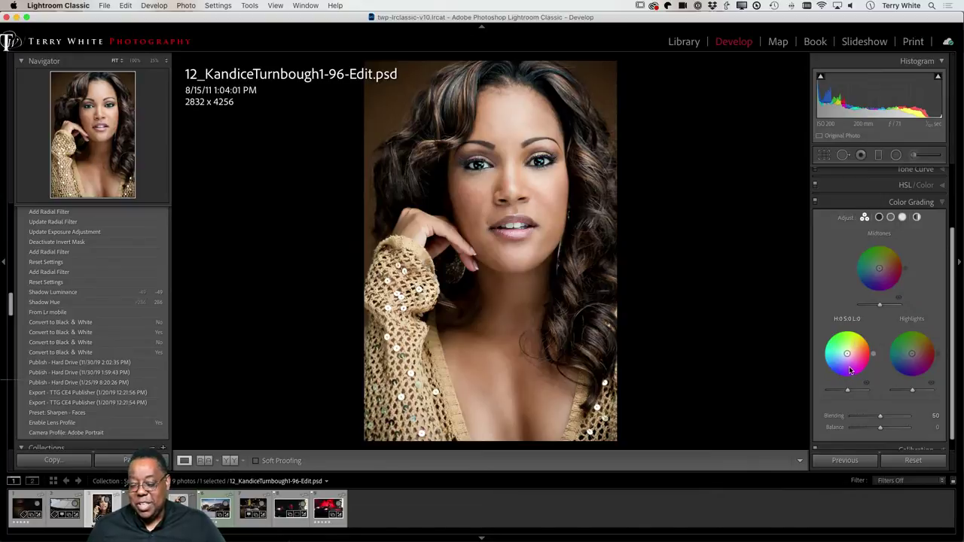
mouse_move(844, 370)
left_mouse_down()
mouse_move(832, 348)
mouse_move(850, 341)
mouse_move(858, 354)
mouse_move(849, 374)
left_mouse_up()
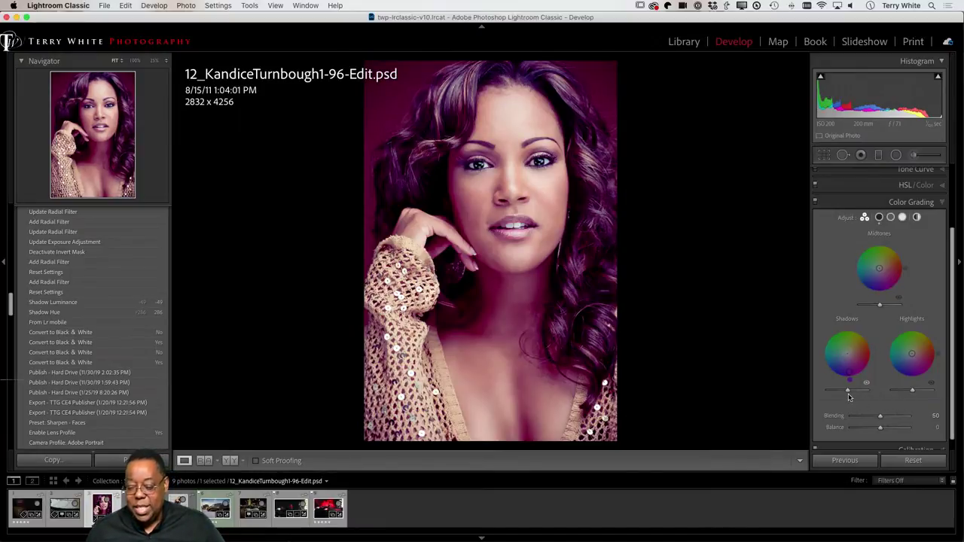
Refine the shadow tint to hue 269 and luminance -18, and set Blending to 32 and Balance to +7.
mouse_move(848, 393)
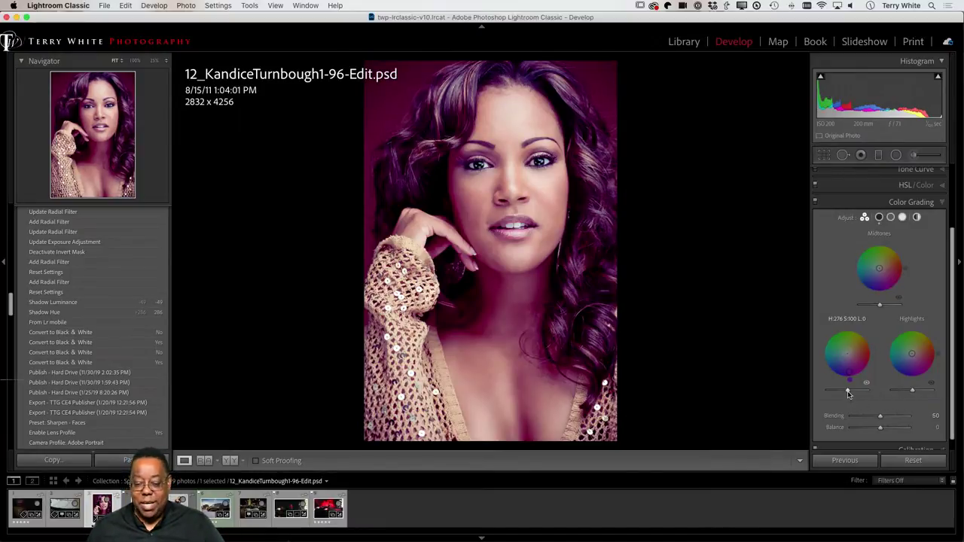
left_click_drag(848, 393, 847, 373)
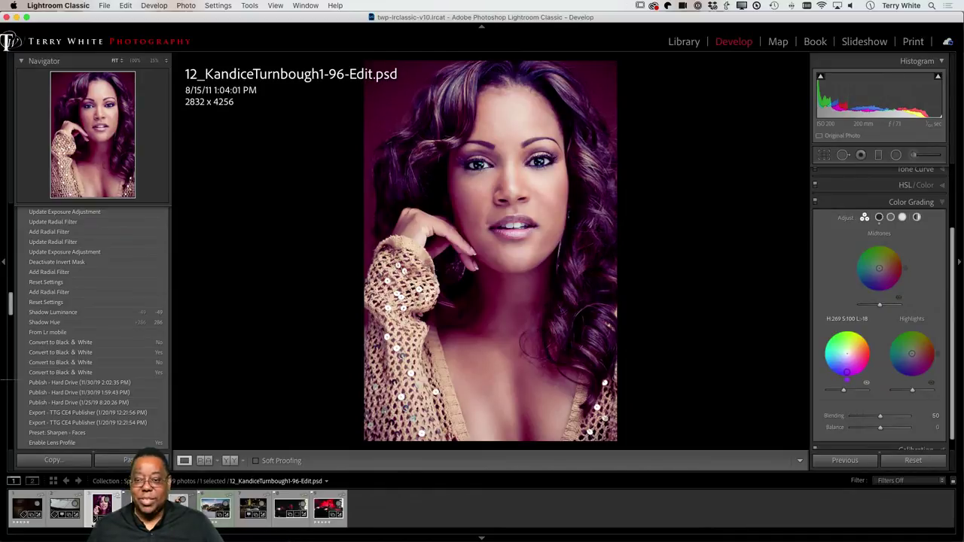
left_click_drag(846, 372, 847, 373)
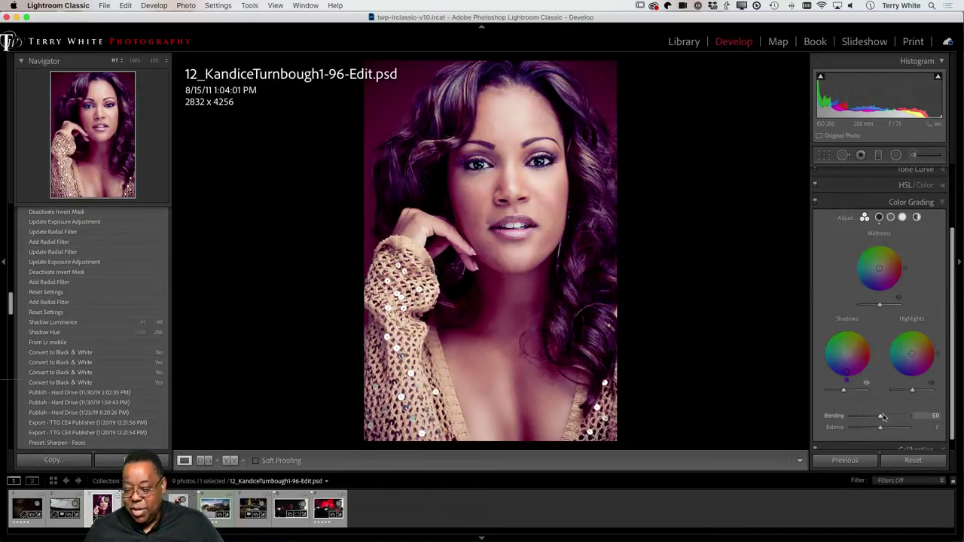
left_click_drag(884, 417, 845, 424)
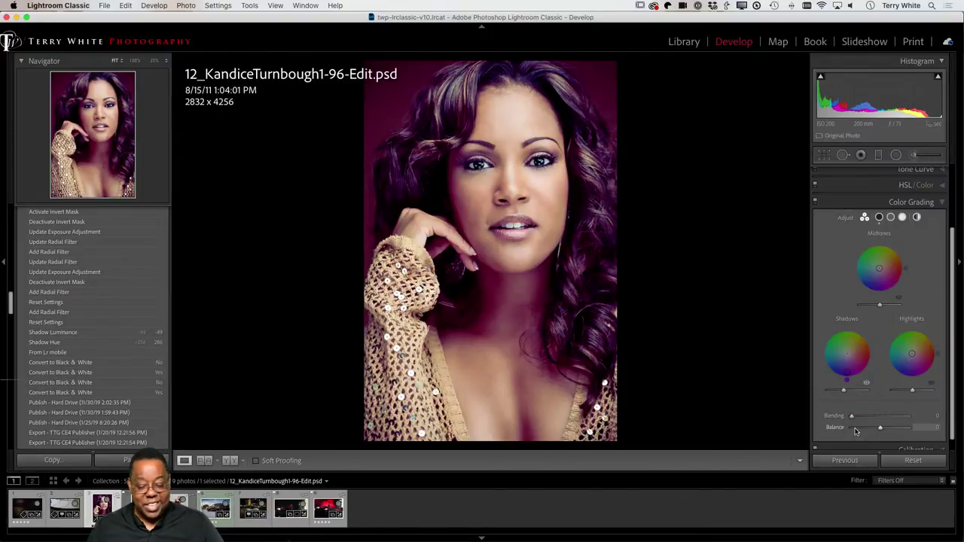
left_click_drag(852, 417, 884, 429)
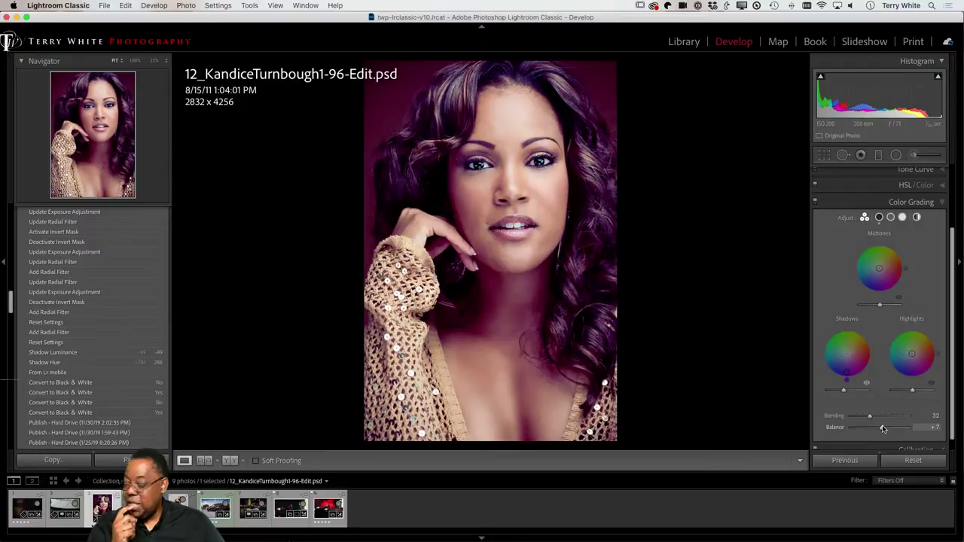
Preview the black car photo full screen from the grid, and open it in Photoshop as a copy with Lightroom adjustments.
key("g")
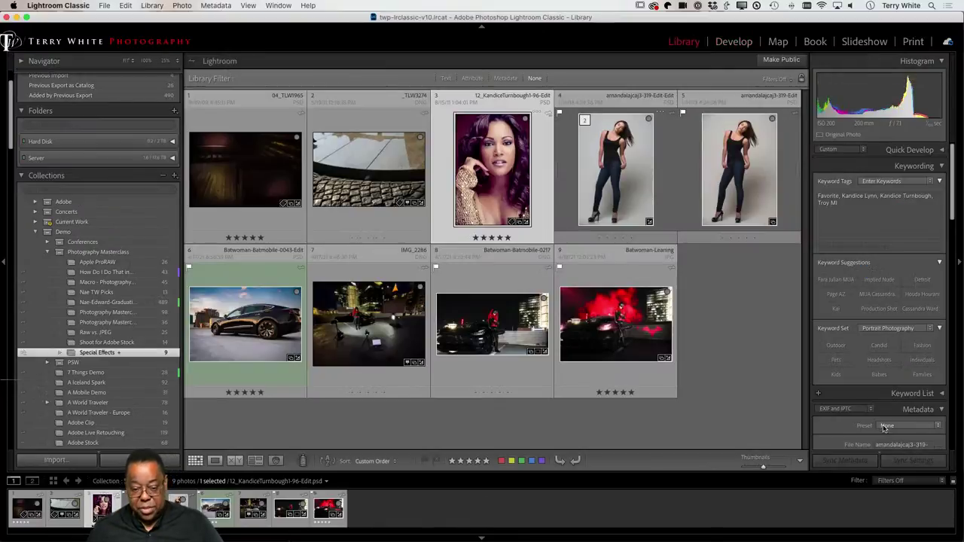
left_click(240, 335)
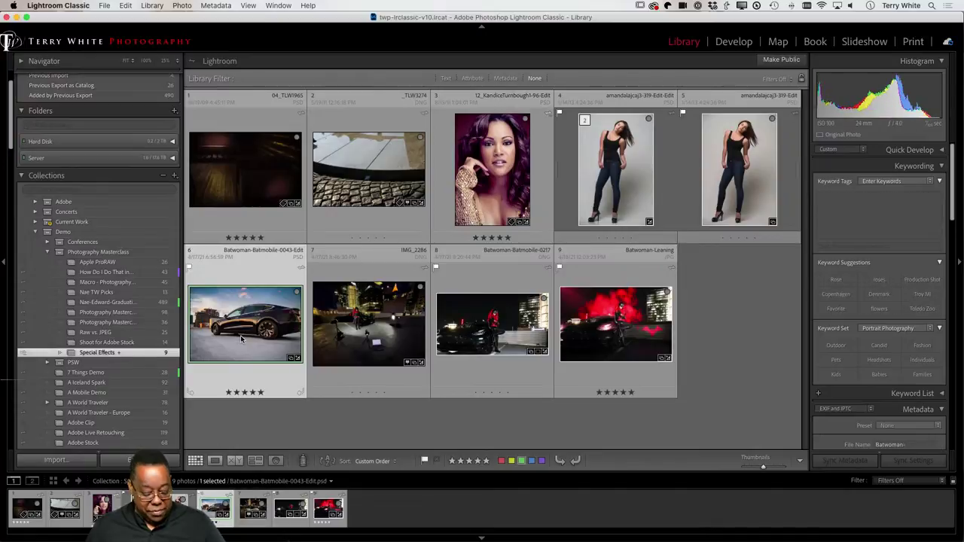
key("f")
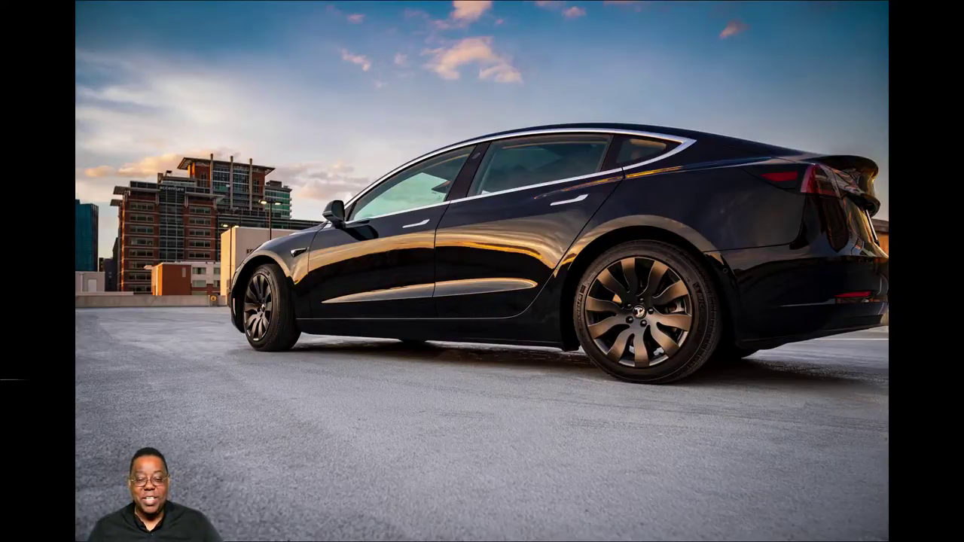
key("Escape")
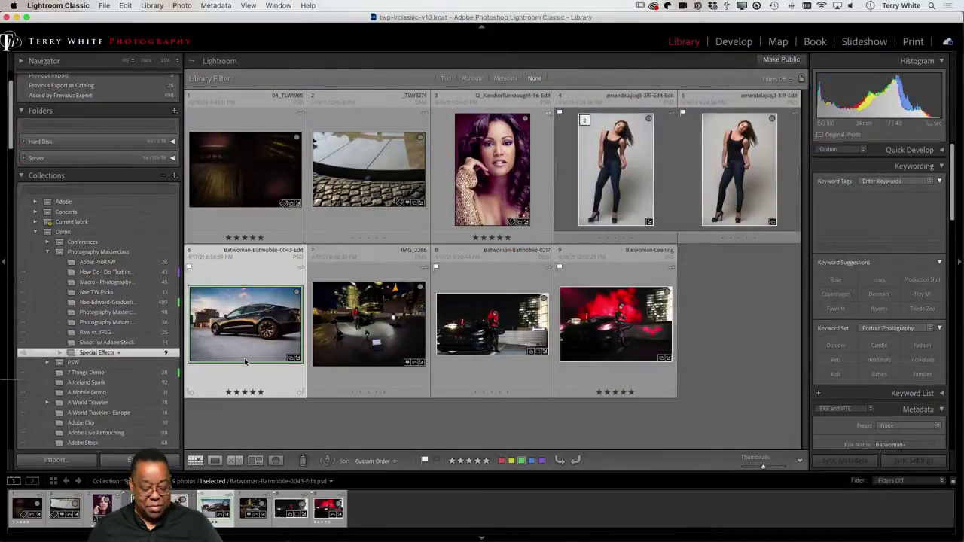
key("super+e")
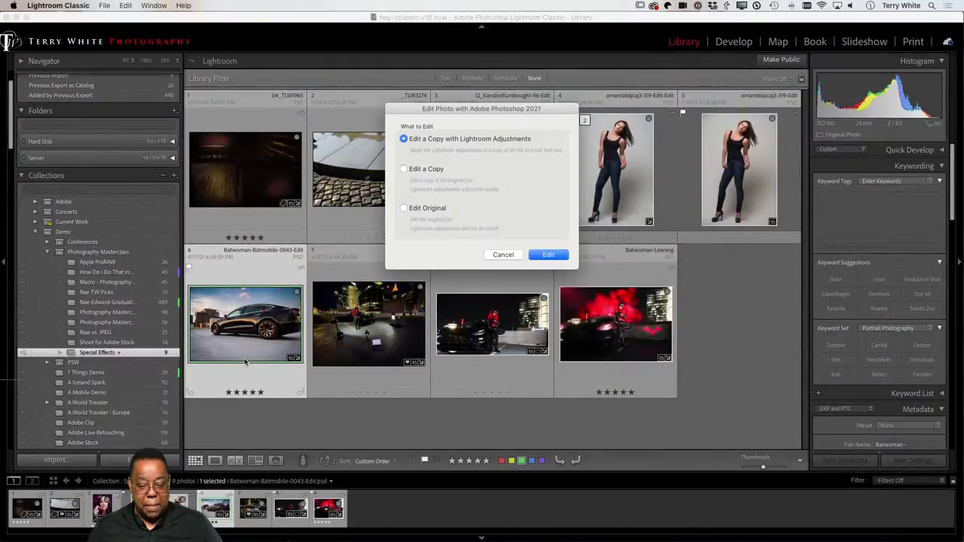
left_click(544, 255)
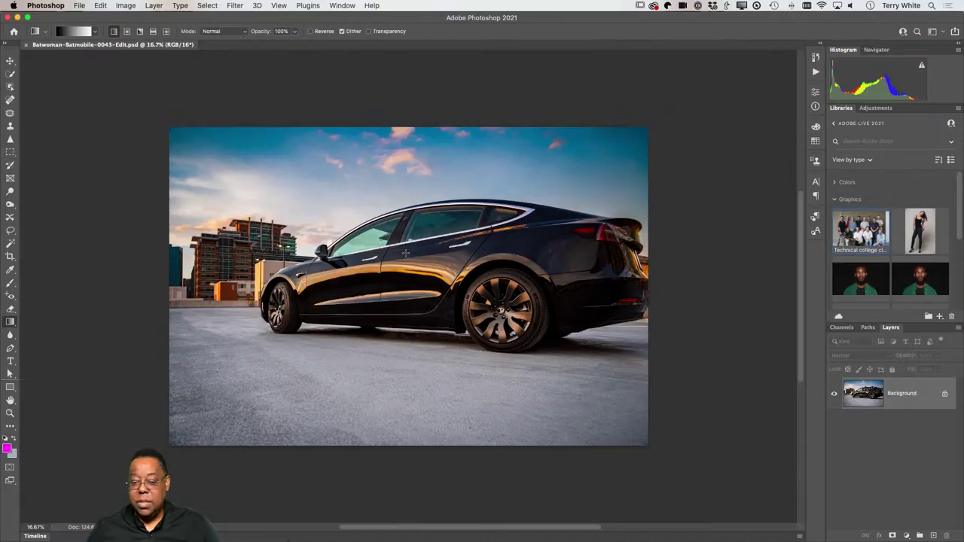
Duplicate the car photo's Background layer.
scroll(406, 254, "up", 2)
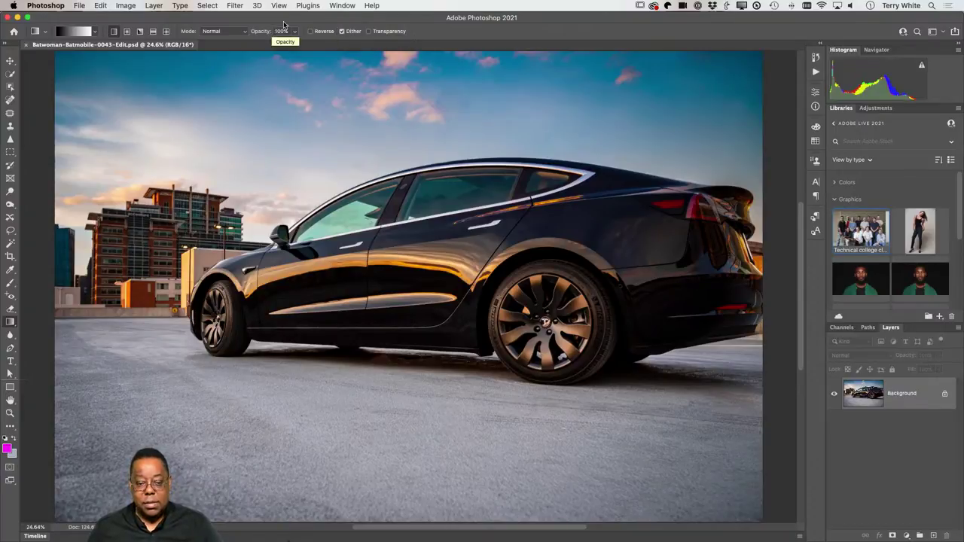
left_click(234, 5)
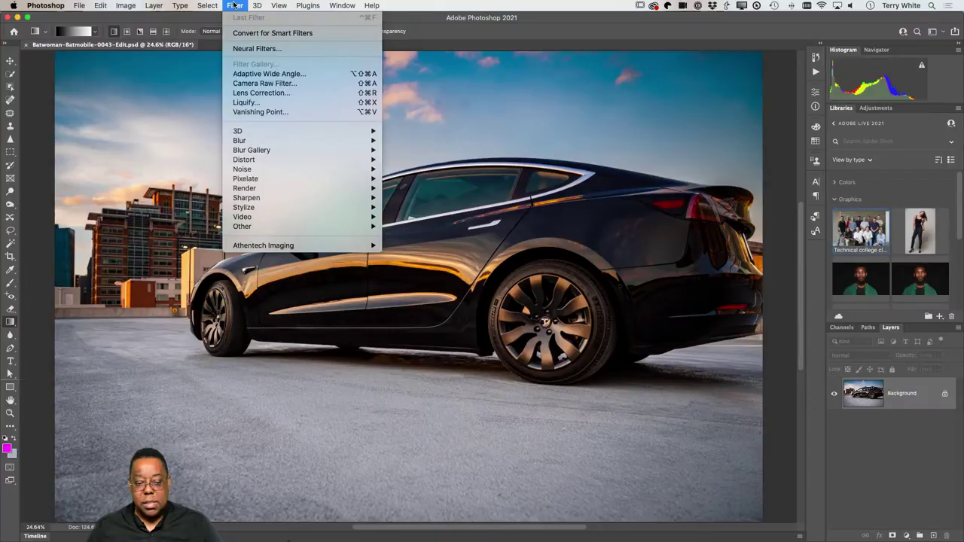
left_click(234, 5)
left_click_drag(902, 396, 934, 536)
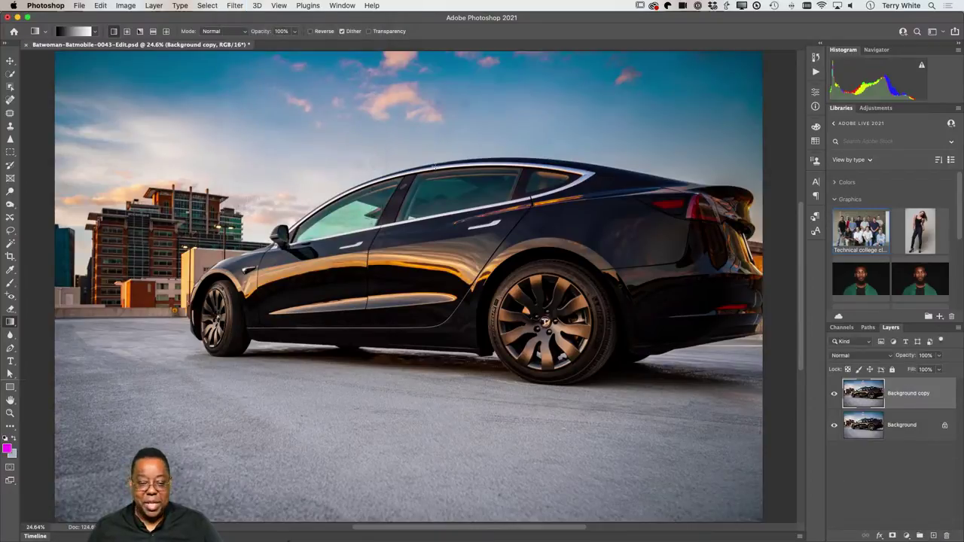
Start a Spin Blur on the duplicated layer, center it on the rear wheel at 15°, and fit its ellipse to the tire.
left_click(235, 5)
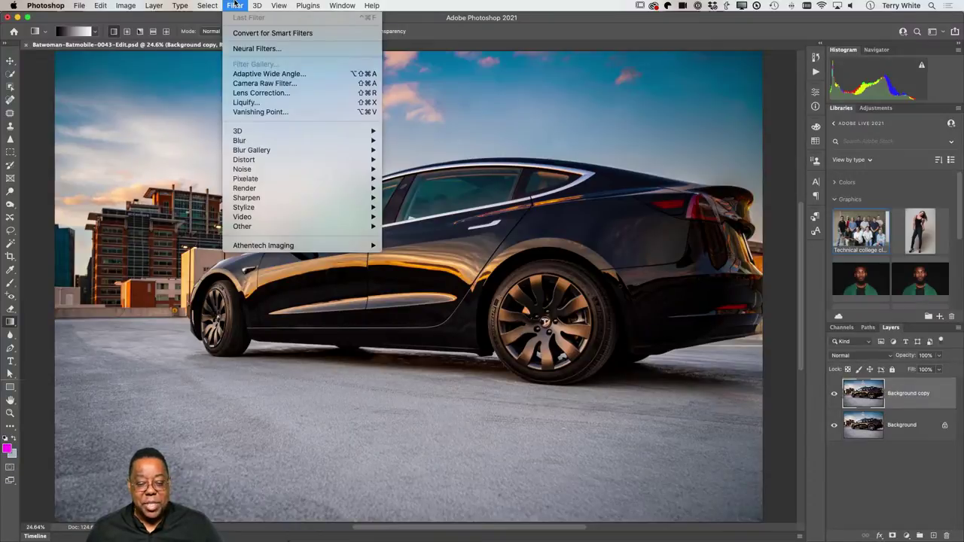
mouse_move(268, 151)
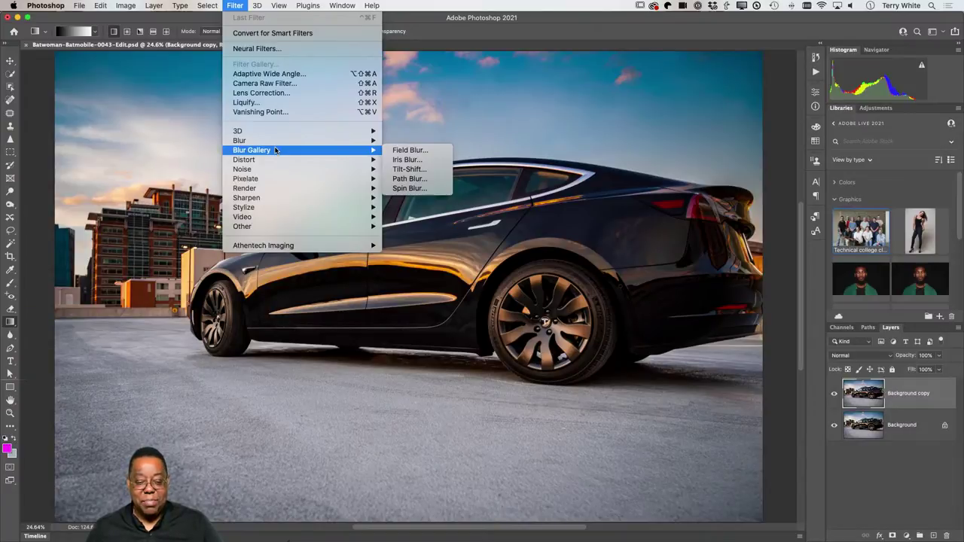
left_click(400, 189)
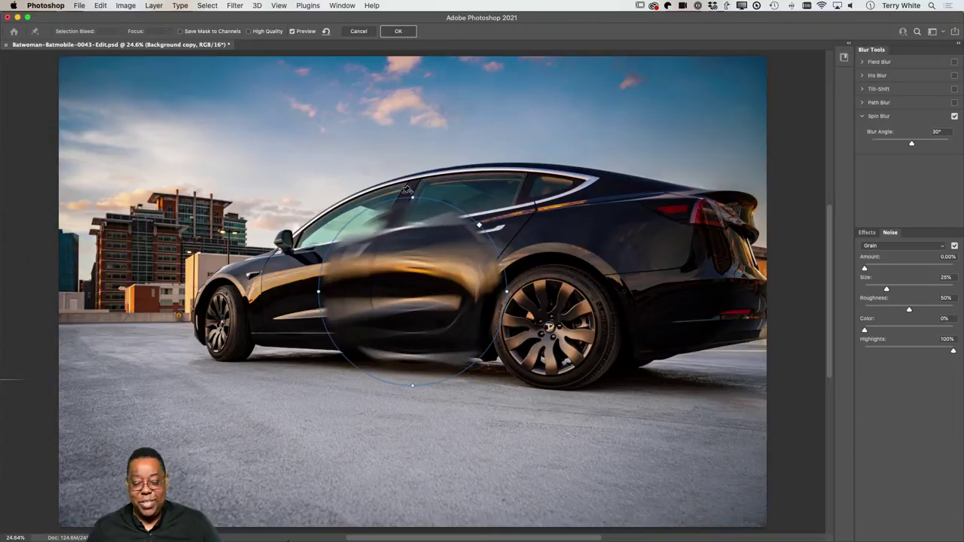
mouse_move(413, 213)
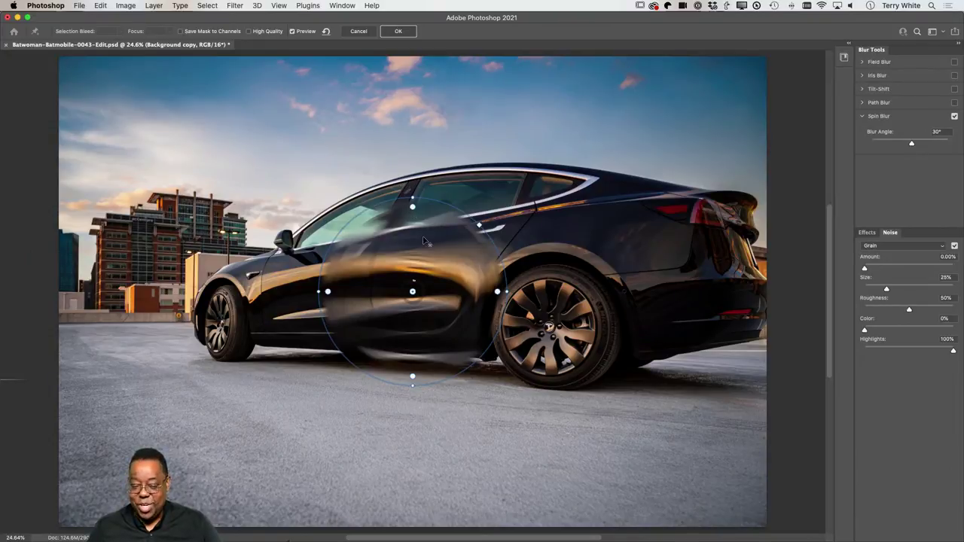
left_click_drag(439, 265, 577, 299)
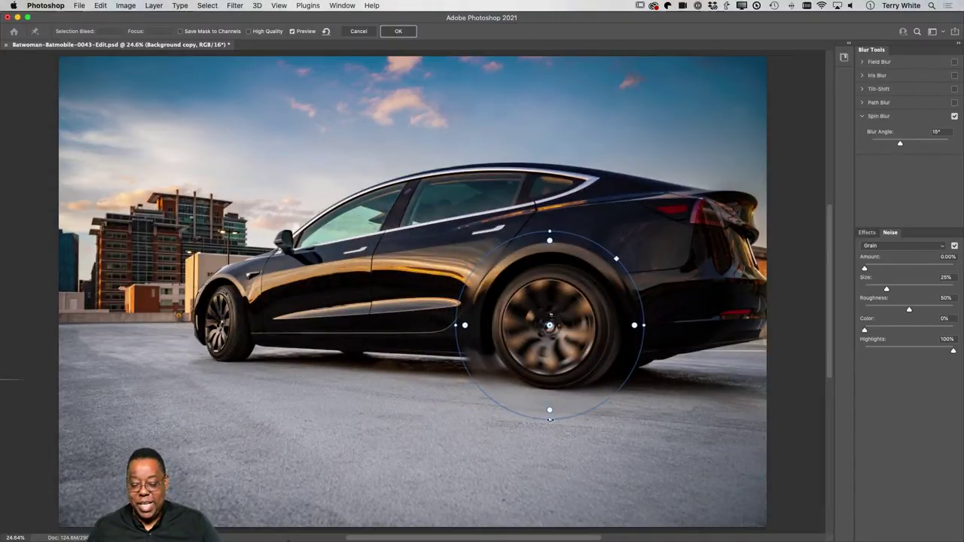
left_click_drag(550, 421, 554, 384)
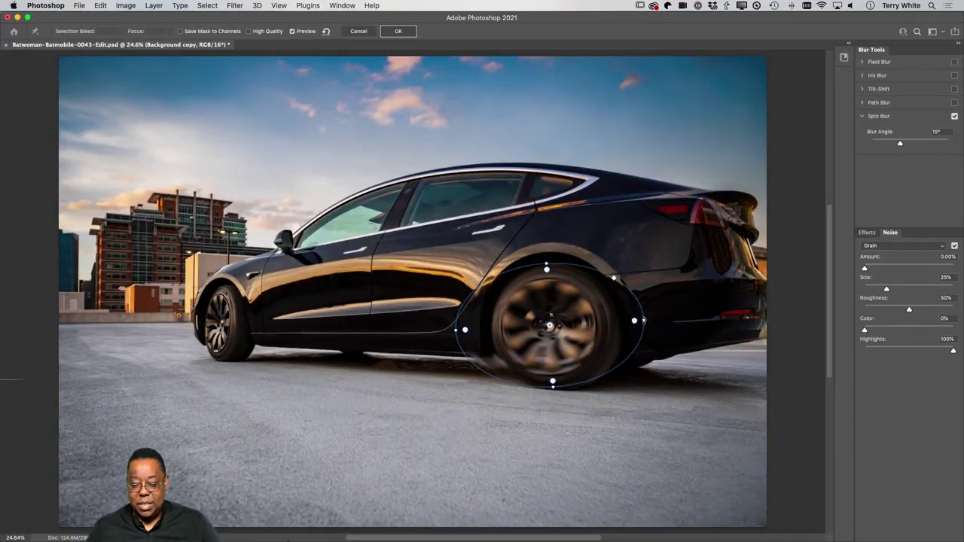
left_click_drag(644, 320, 612, 324)
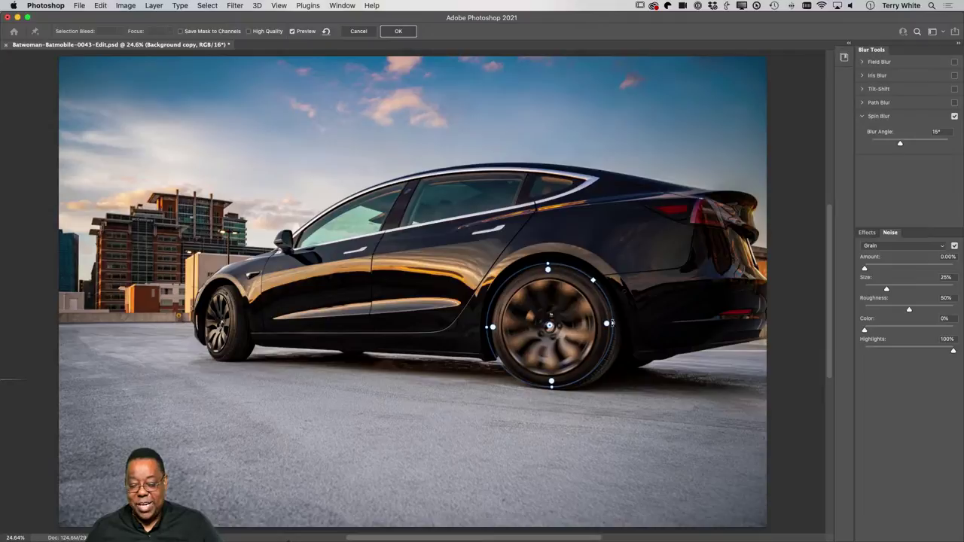
Set the rear wheel blur's feather handles close to the ellipse's outer edge, and increase the Blur Angle to 17°.
left_click_drag(612, 323, 593, 324)
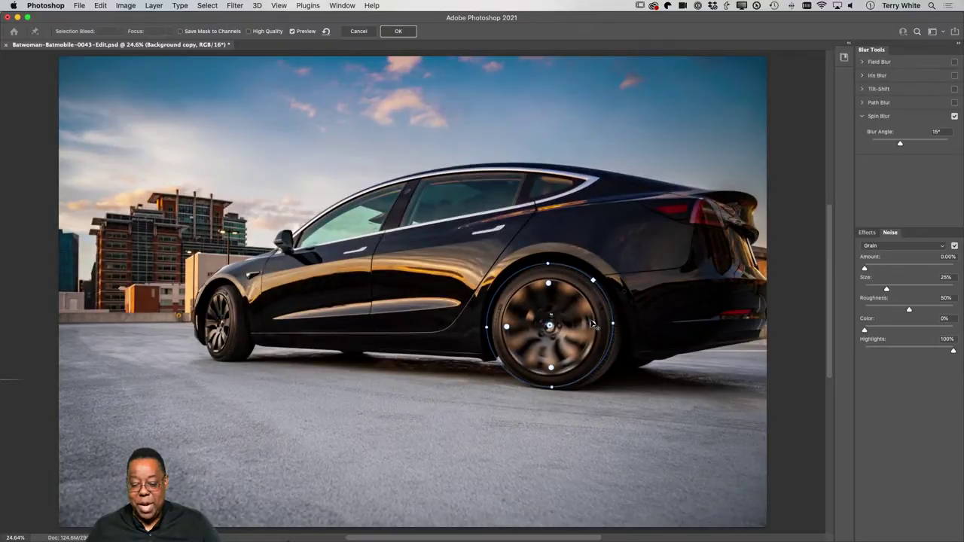
left_click_drag(593, 324, 591, 325)
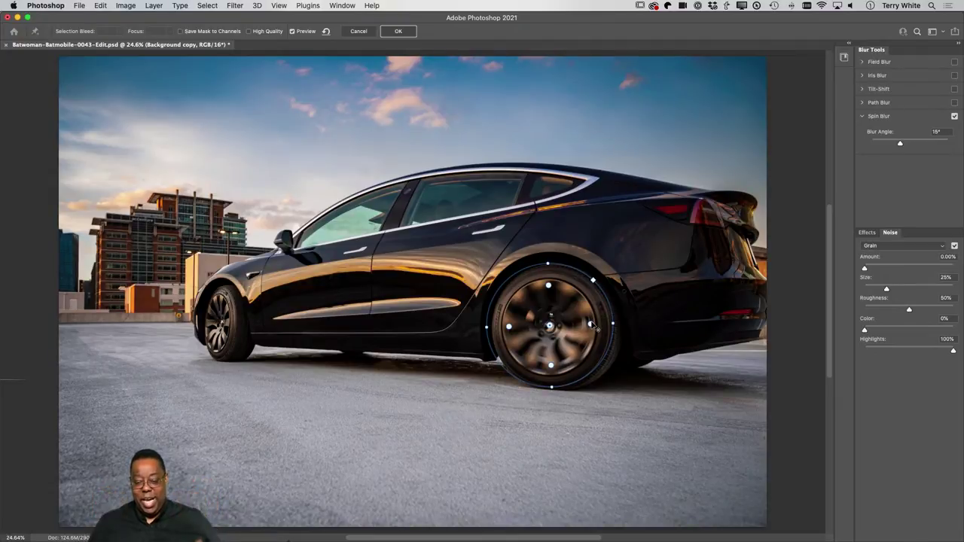
left_click_drag(592, 324, 603, 328)
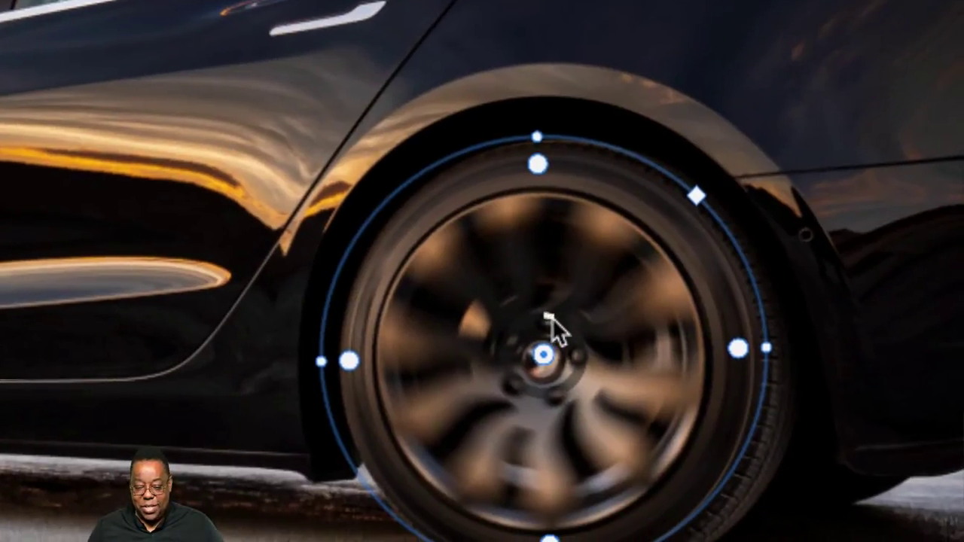
mouse_move(549, 317)
left_mouse_down()
mouse_move(534, 364)
mouse_move(507, 357)
mouse_move(553, 362)
mouse_move(557, 316)
mouse_move(543, 345)
mouse_move(534, 326)
mouse_move(557, 329)
mouse_move(554, 310)
left_mouse_up()
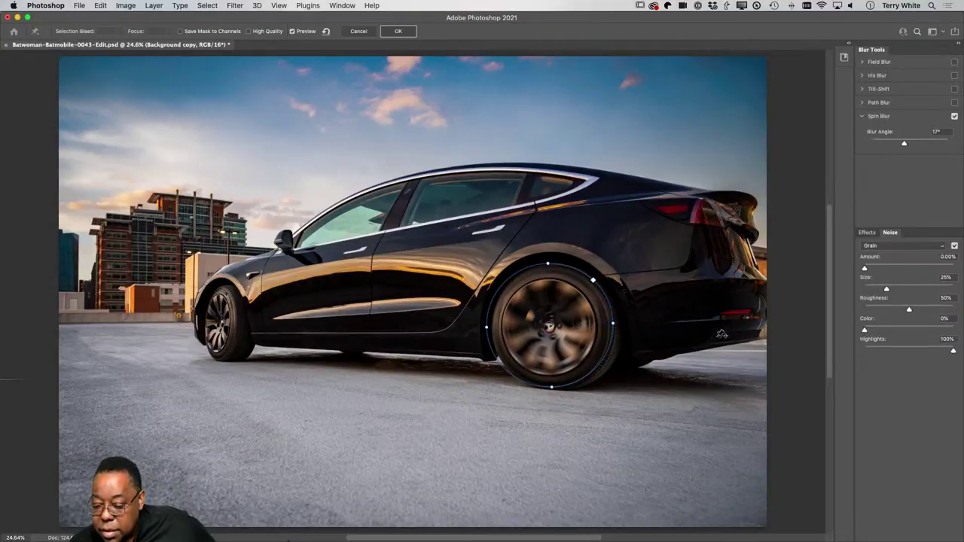
Check the Effects and Noise options, try a 35° Blur Angle on the rear wheel, and return it to 17°.
left_click(867, 233)
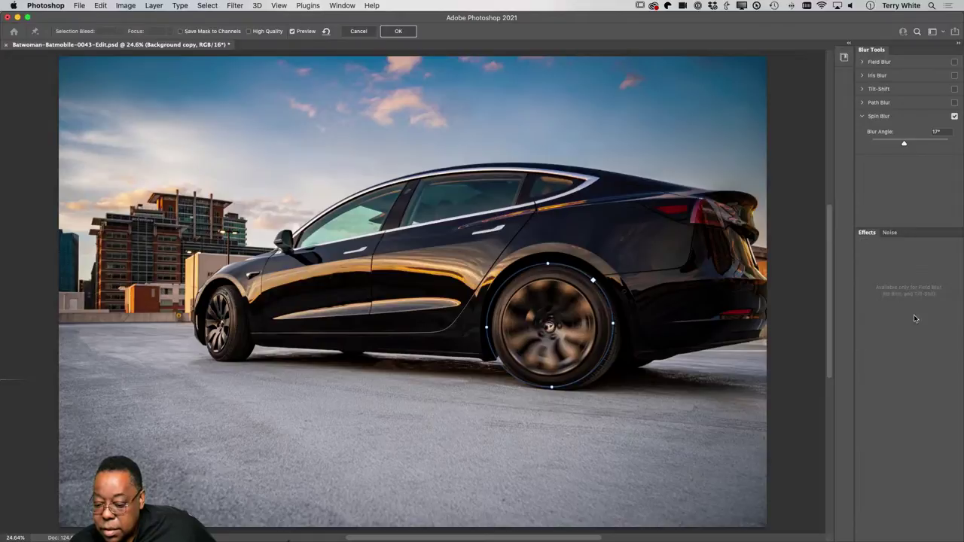
left_click(889, 232)
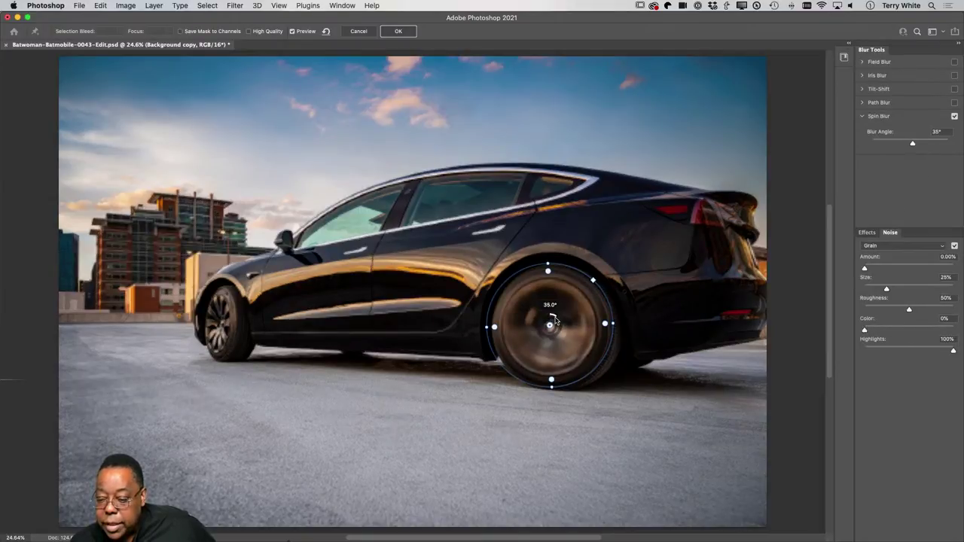
left_click_drag(904, 143, 913, 143)
left_click(937, 132)
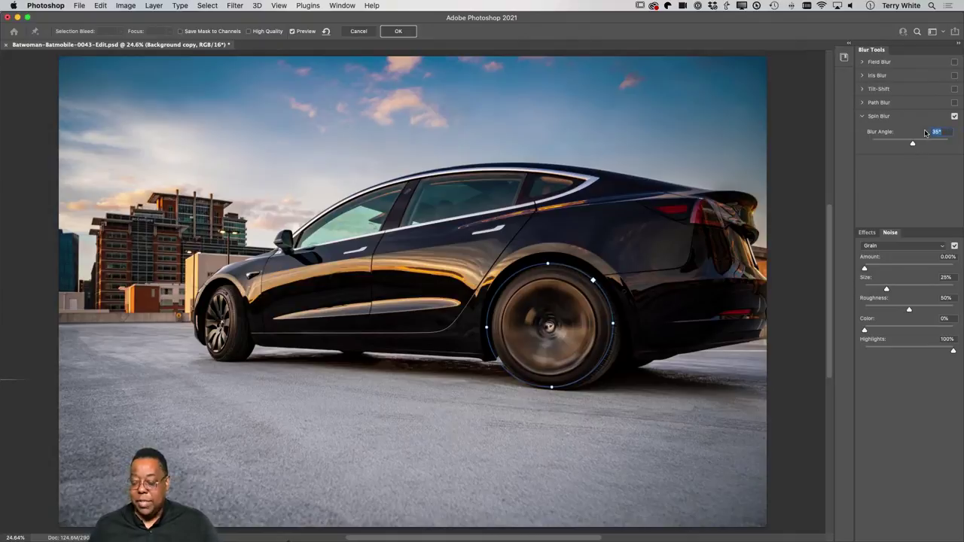
type("17")
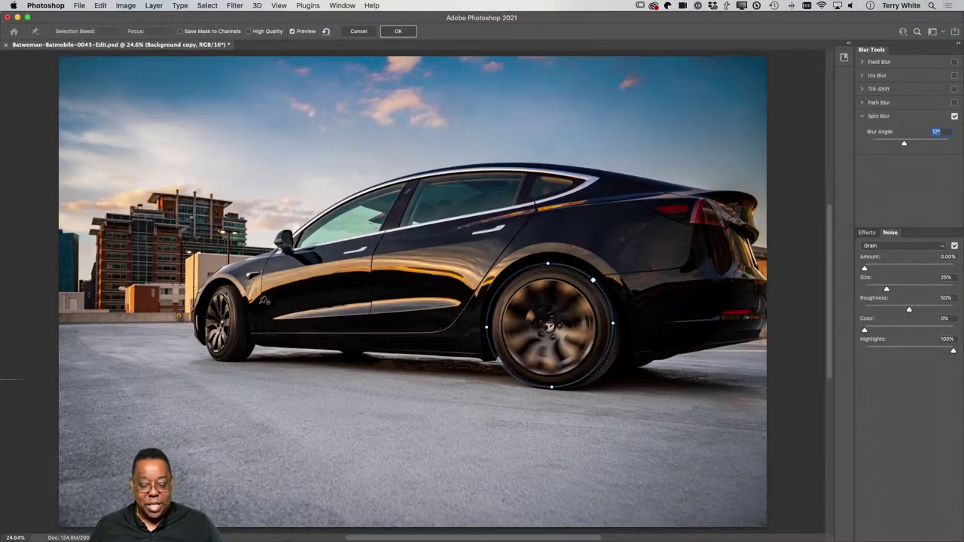
Add a second spin blur centered on the front wheel and set its Blur Angle to 17°.
left_click(220, 321)
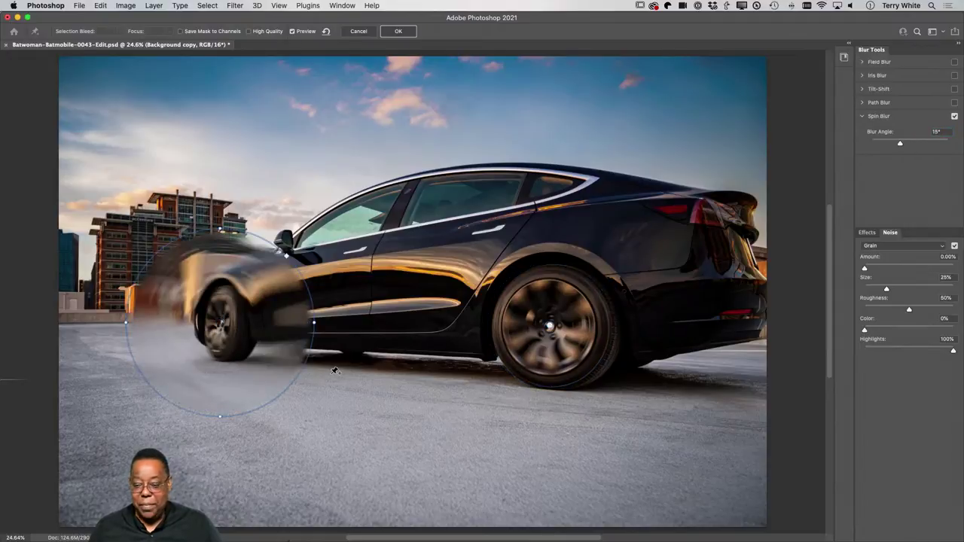
left_click(938, 132)
type("1")
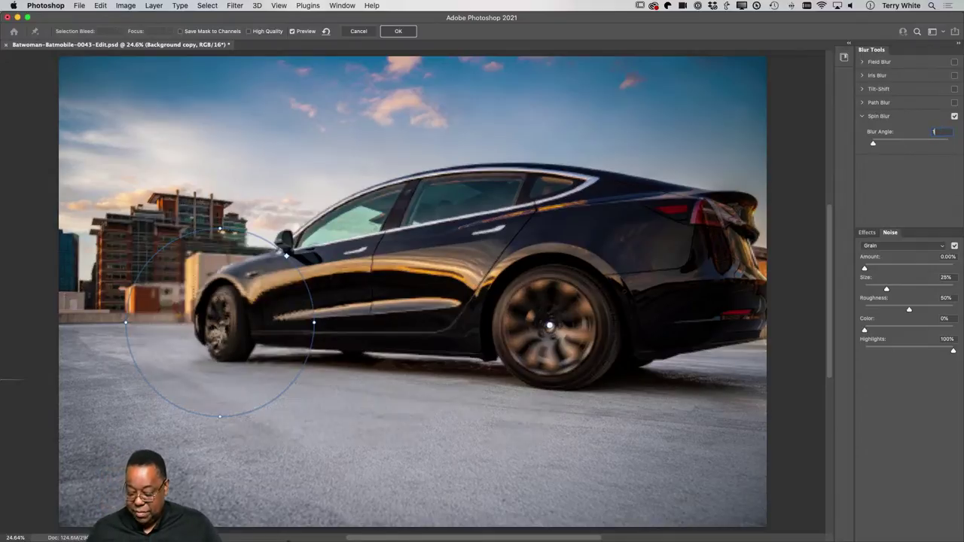
type("2")
key("Return")
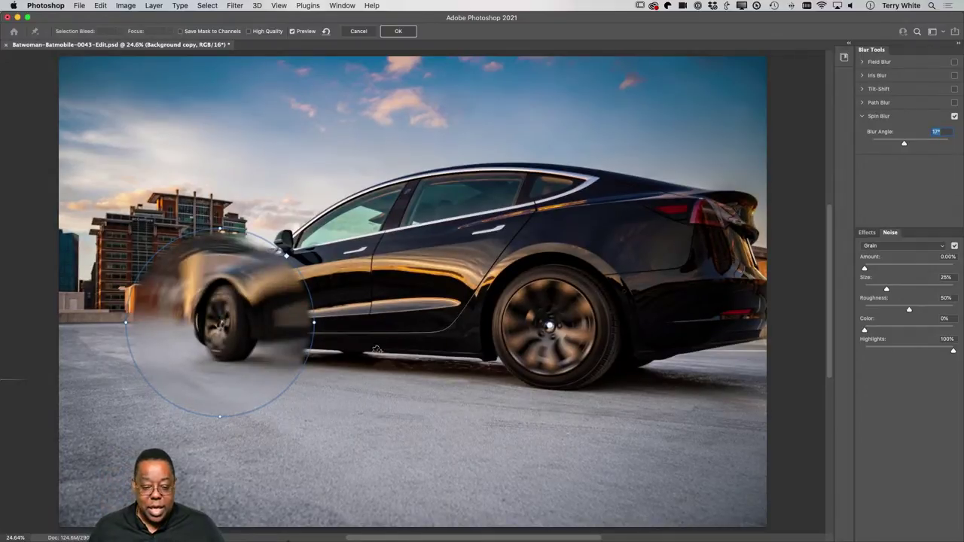
Narrow, shorten and tilt the front wheel blur's ellipse until it fits the tire.
mouse_move(309, 325)
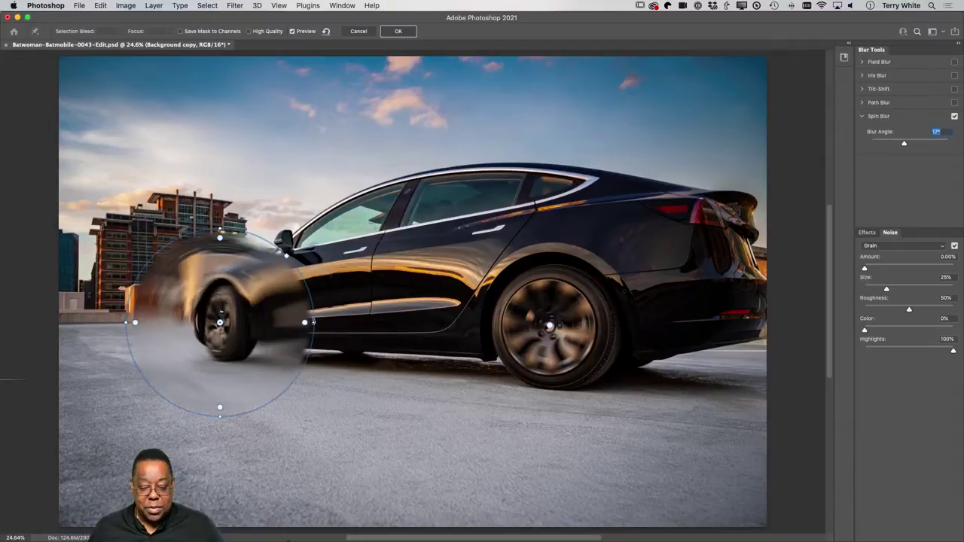
left_click_drag(311, 323, 240, 322)
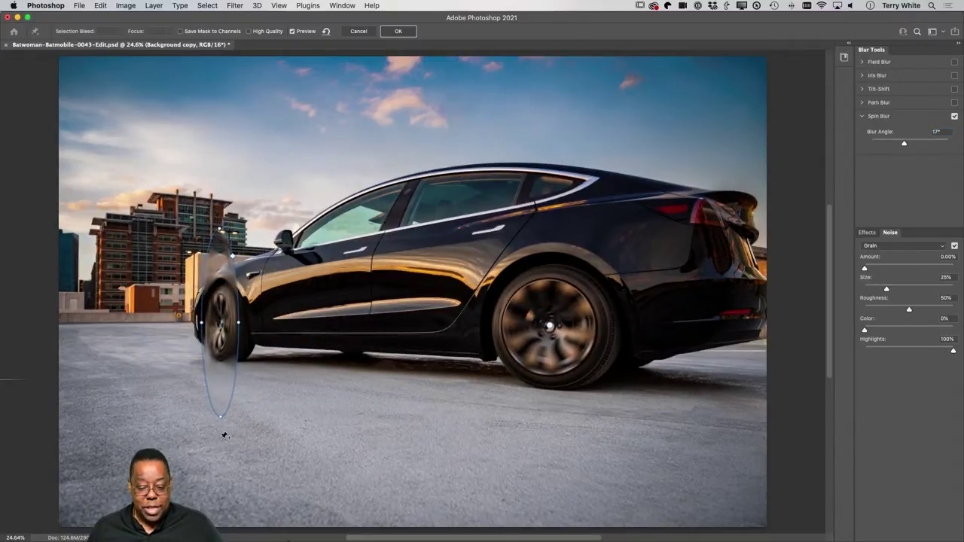
mouse_move(219, 416)
left_click_drag(219, 416, 215, 356)
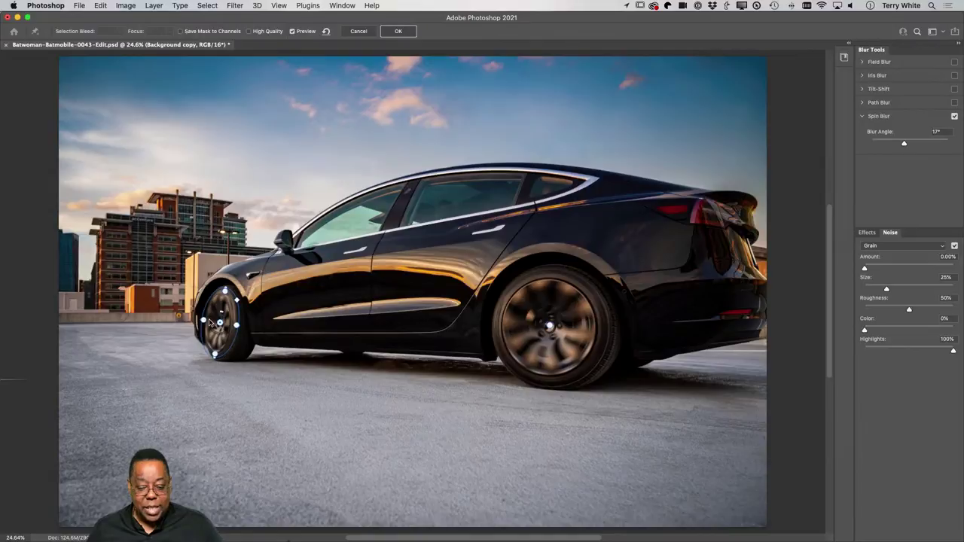
Set the front wheel's Blur Angle to 17°, raise it slightly to 18°, and apply the Spin Blur to the layer.
left_click_drag(214, 330, 227, 343)
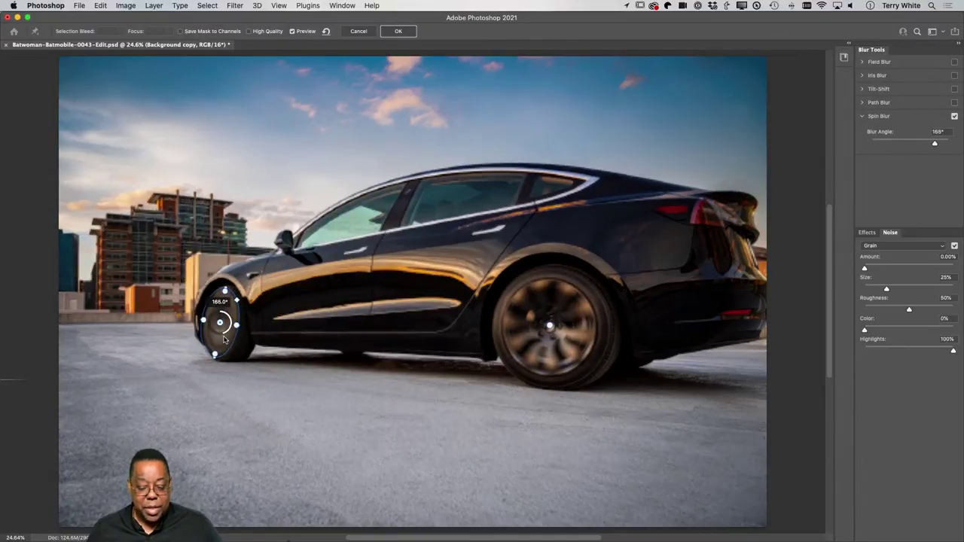
left_click(938, 132)
type("1")
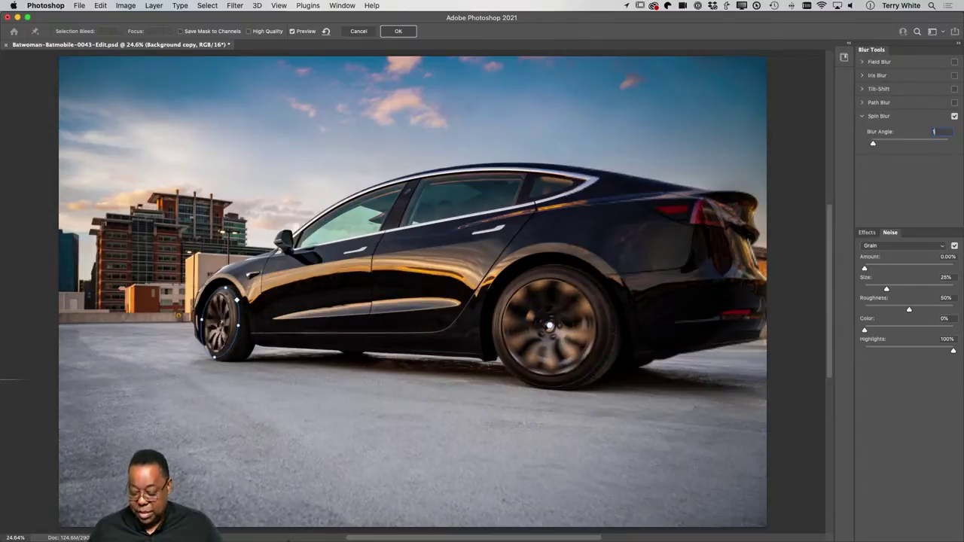
type("7")
key("Return")
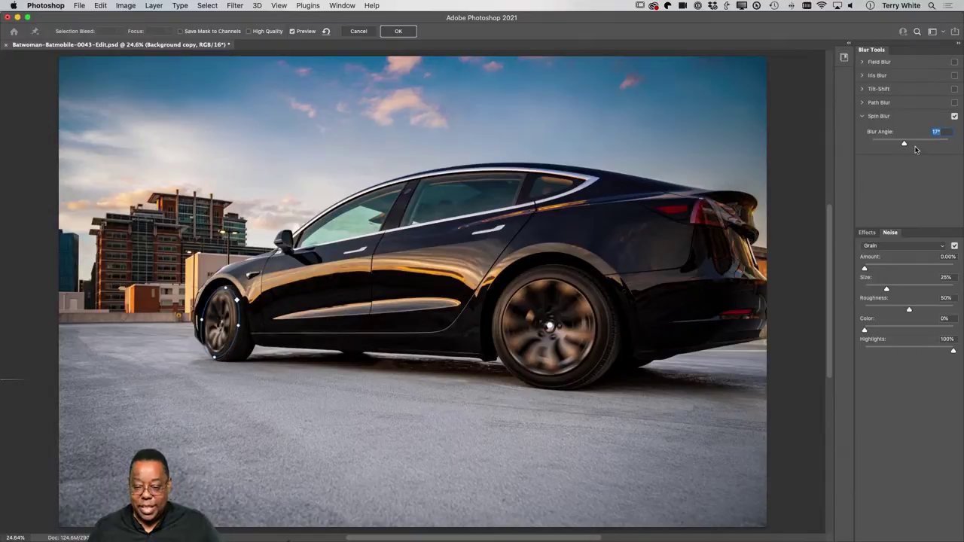
left_click_drag(905, 144, 907, 144)
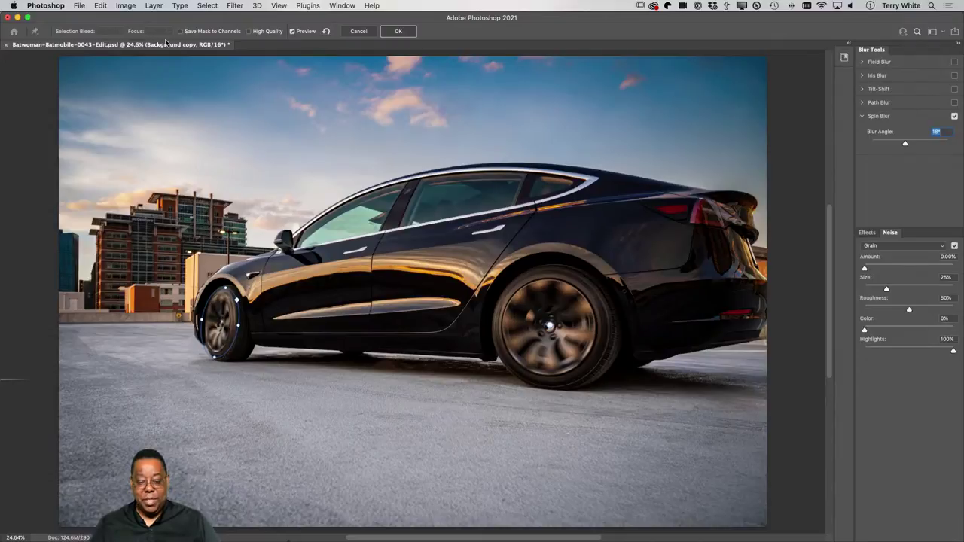
left_click(398, 31)
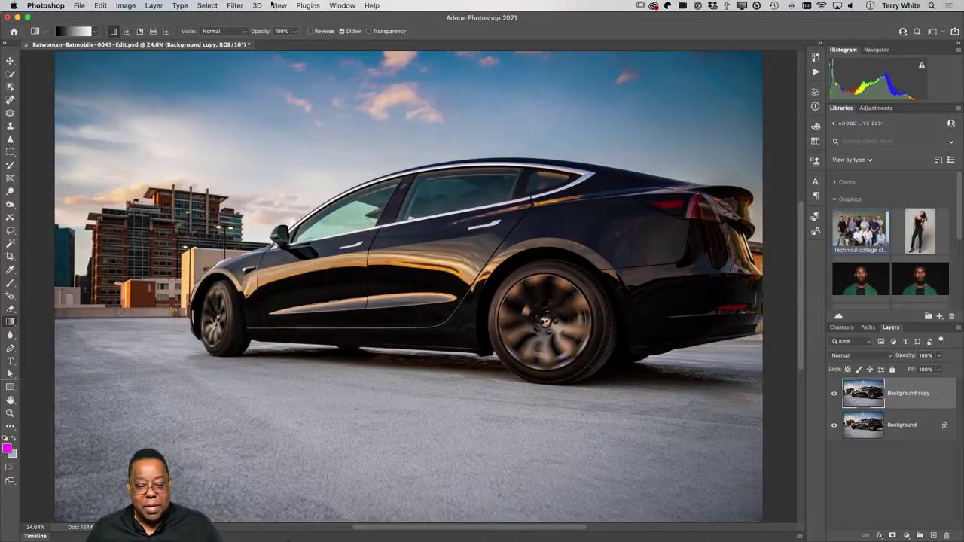
left_click(298, 6)
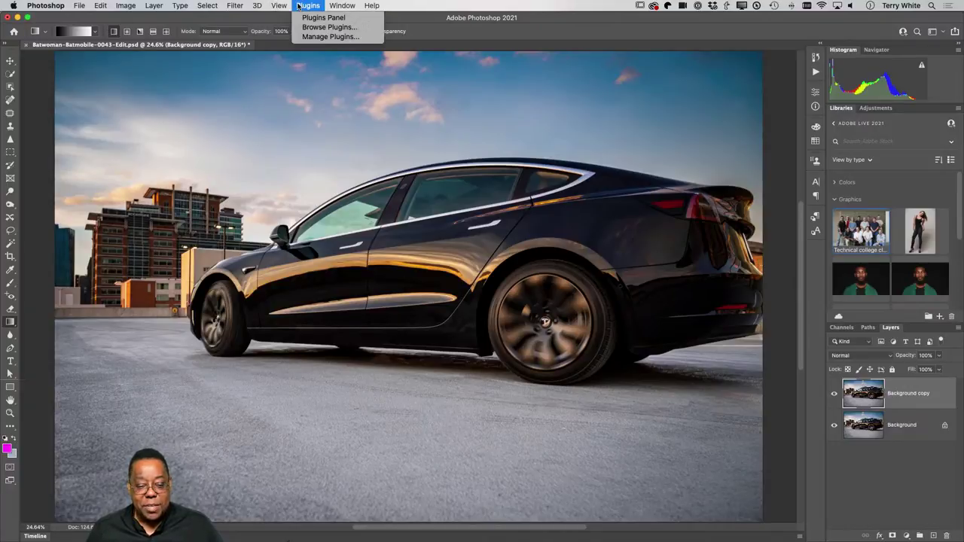
mouse_move(235, 6)
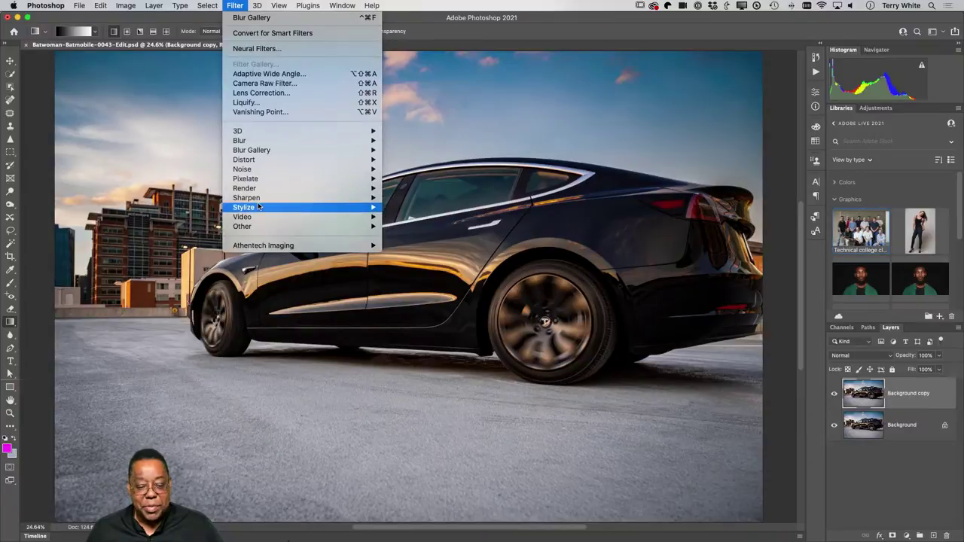
mouse_move(276, 153)
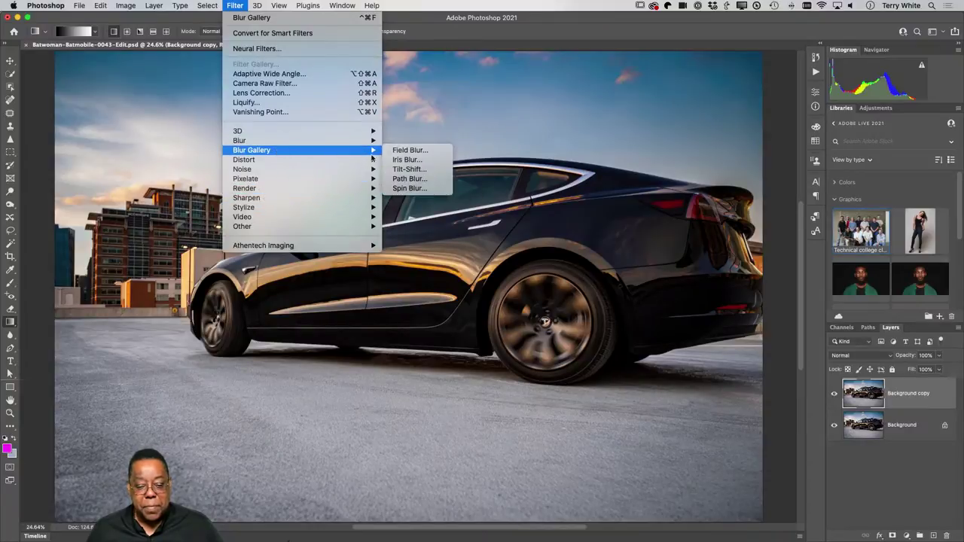
left_click(430, 180)
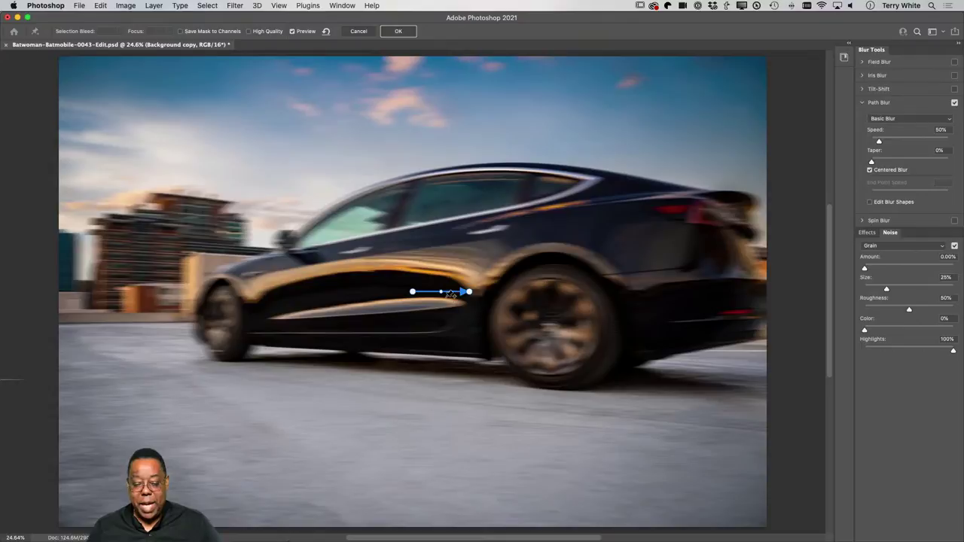
mouse_move(451, 296)
left_mouse_down()
mouse_move(446, 305)
mouse_move(442, 295)
left_mouse_up()
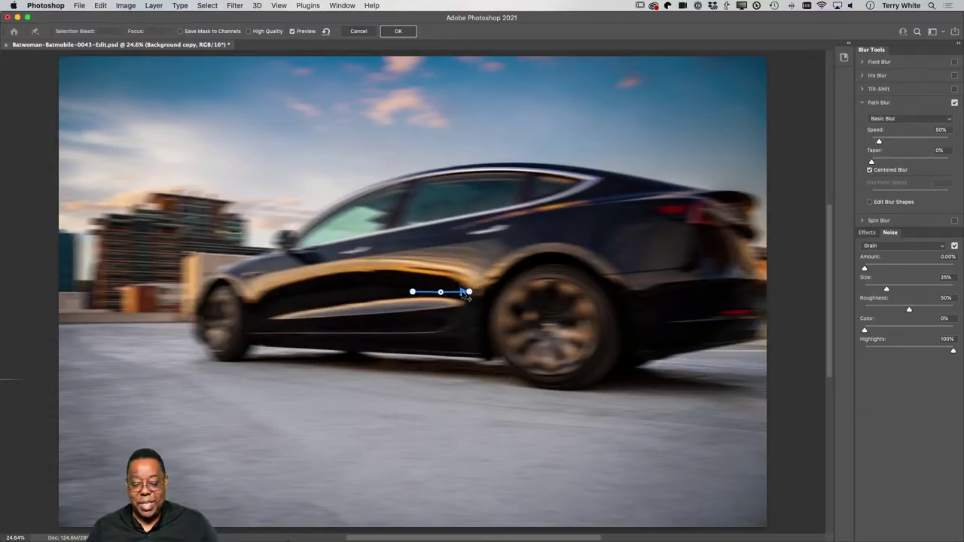
left_click(482, 292)
key("Delete")
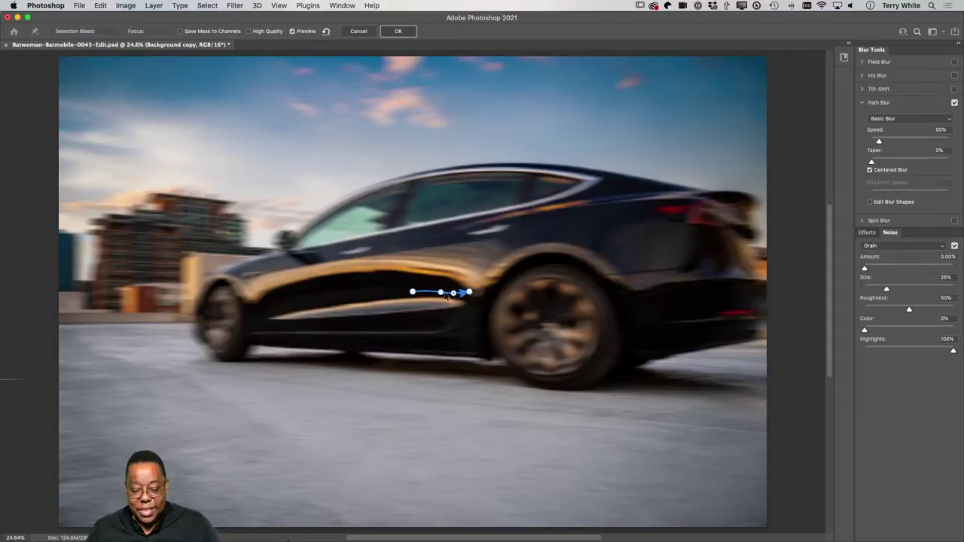
left_click_drag(413, 292, 610, 241)
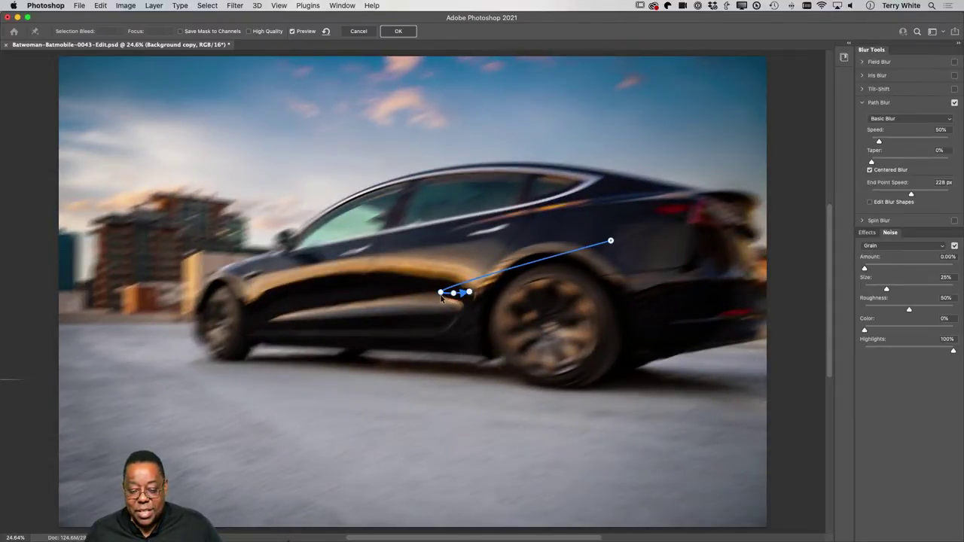
left_click_drag(441, 294, 644, 243)
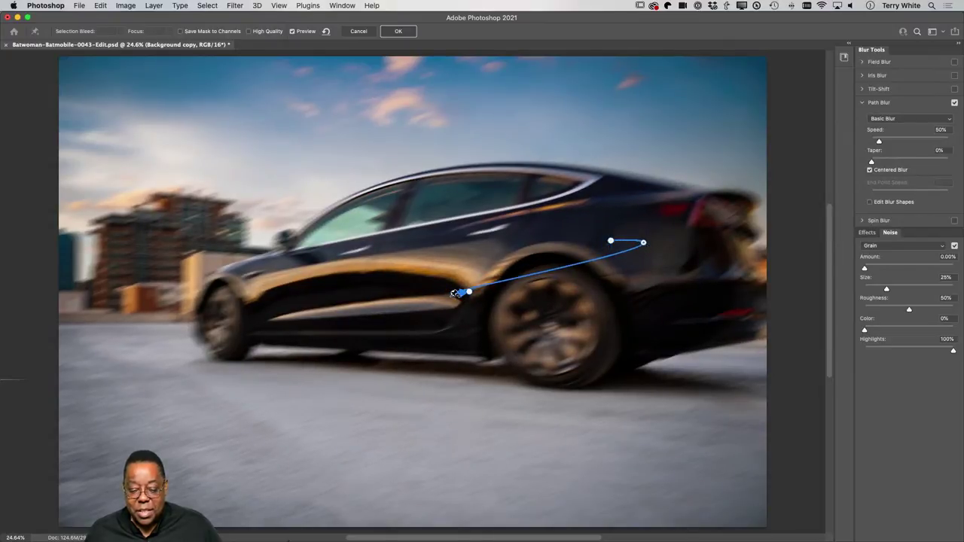
left_click_drag(643, 242, 670, 245)
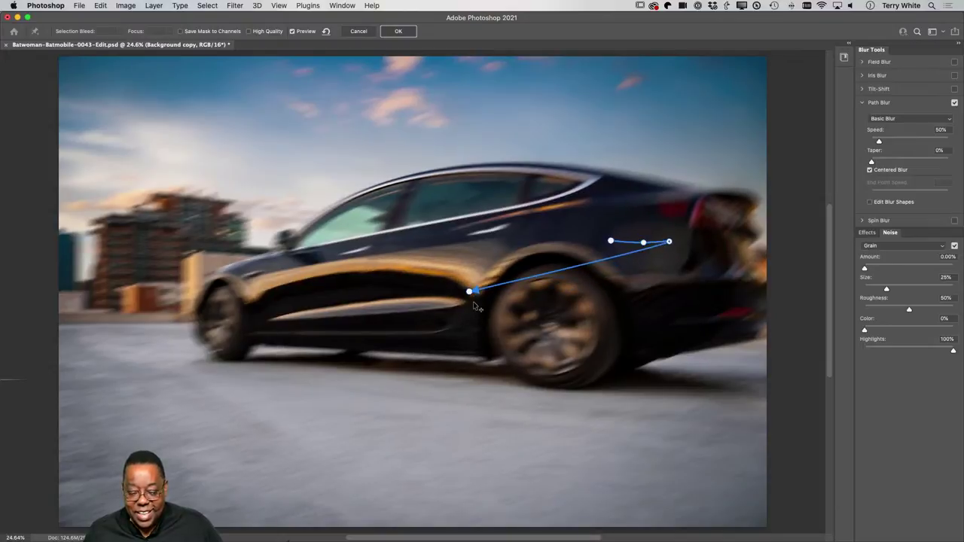
left_click_drag(469, 293, 707, 240)
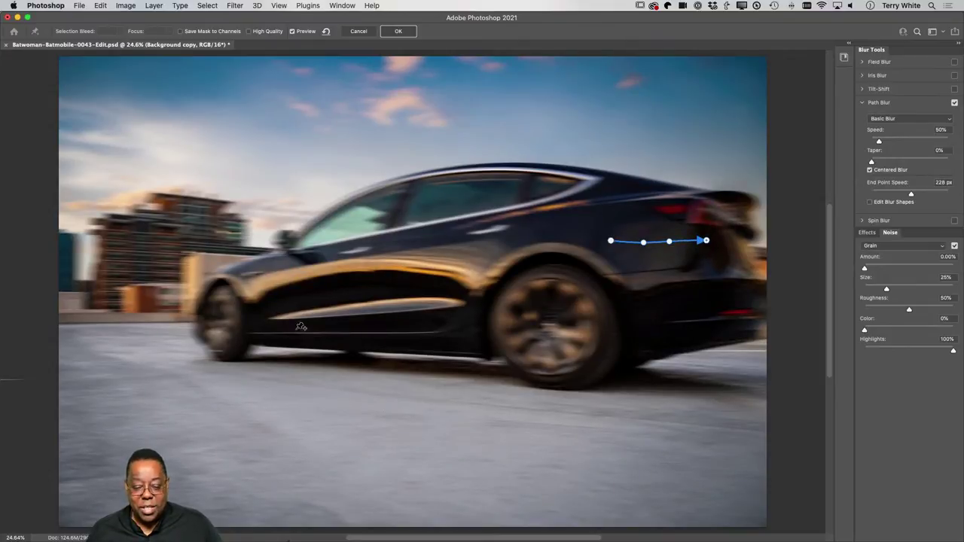
left_click(308, 286)
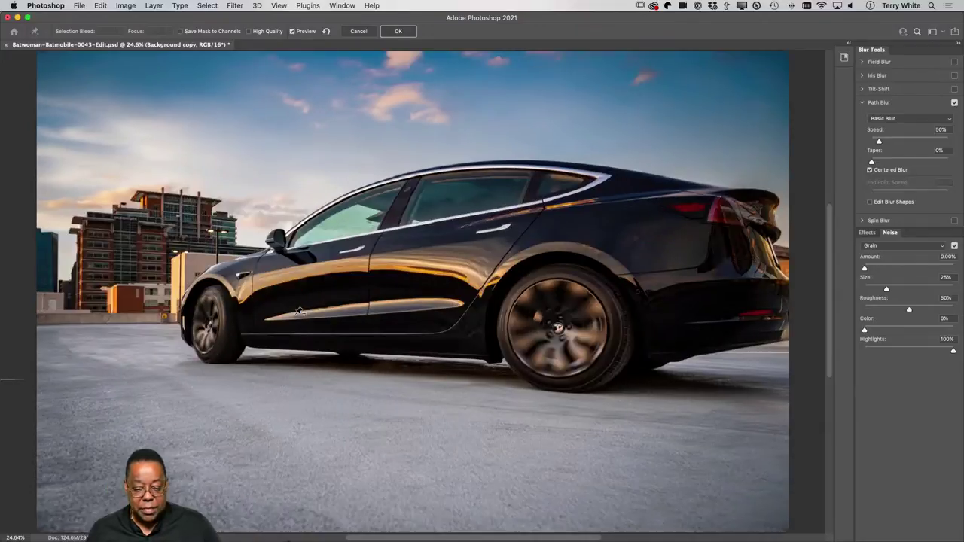
key("Return")
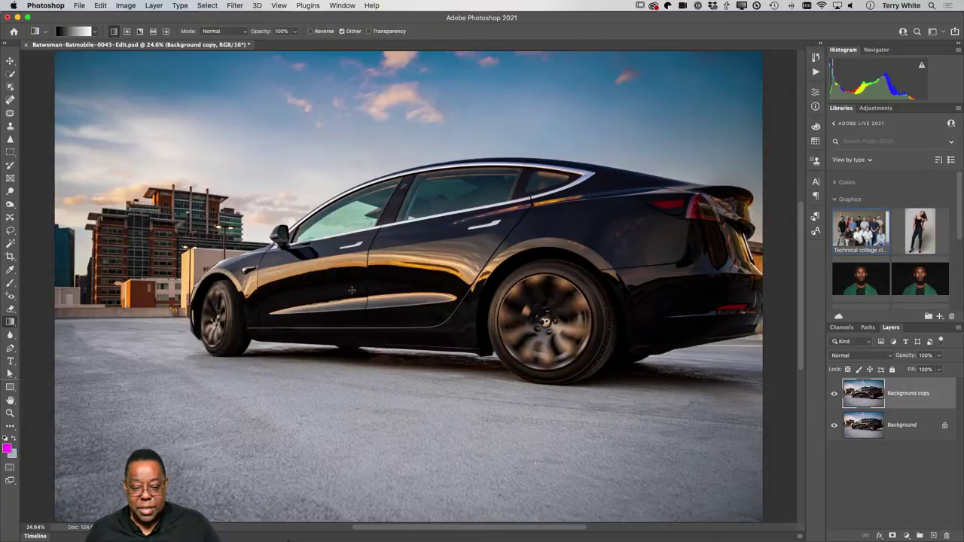
Start a Path Blur on the duplicated layer and add one middle point to the default blur path, undoing any extra points.
left_click(237, 5)
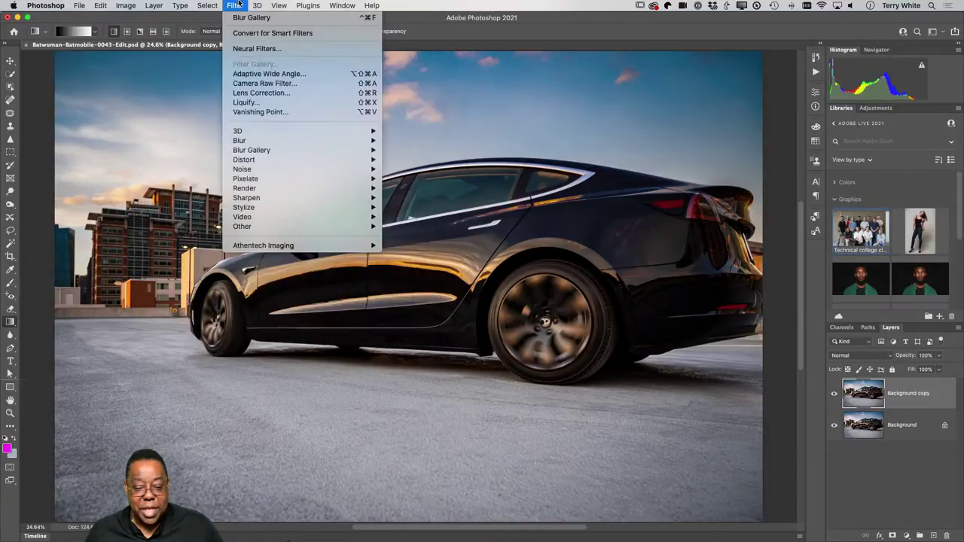
mouse_move(265, 152)
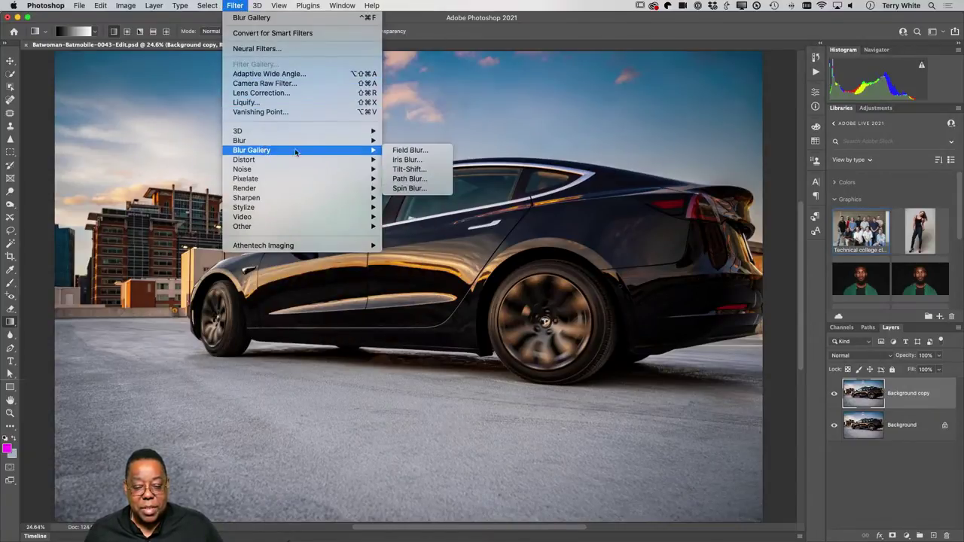
left_click(407, 179)
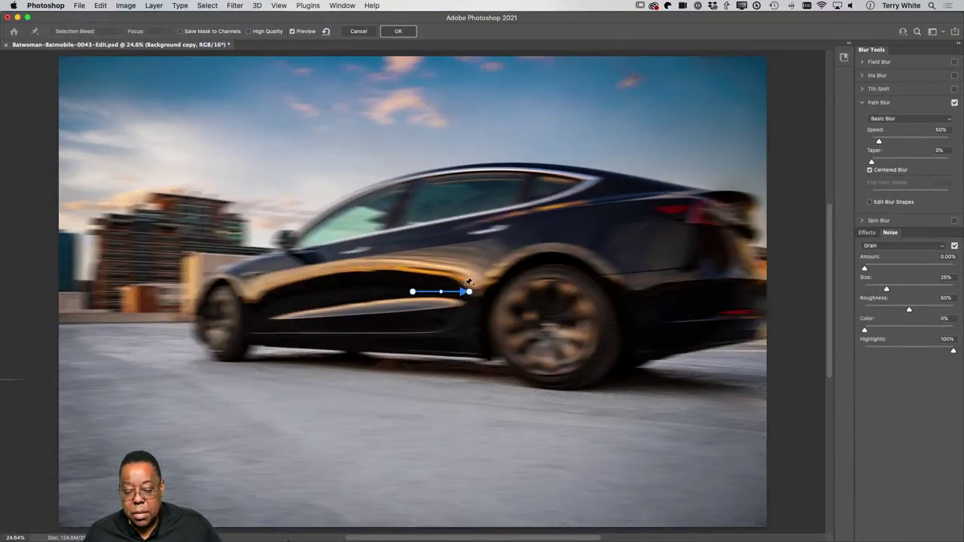
left_click(413, 292)
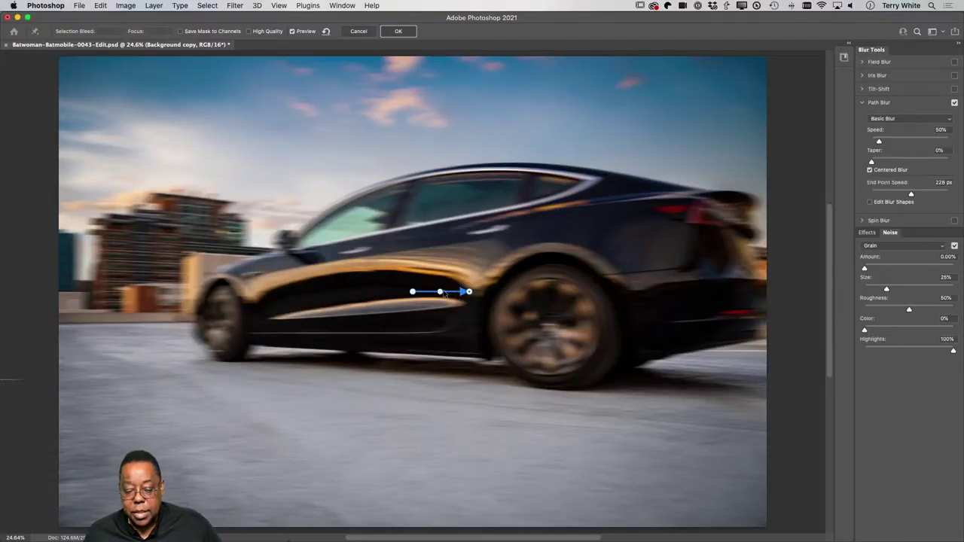
left_click(449, 291)
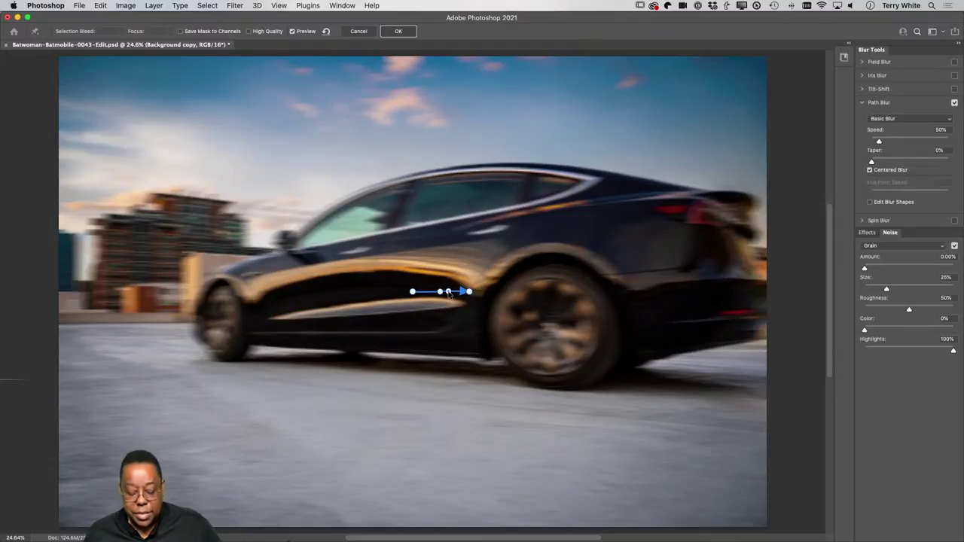
key("super+z")
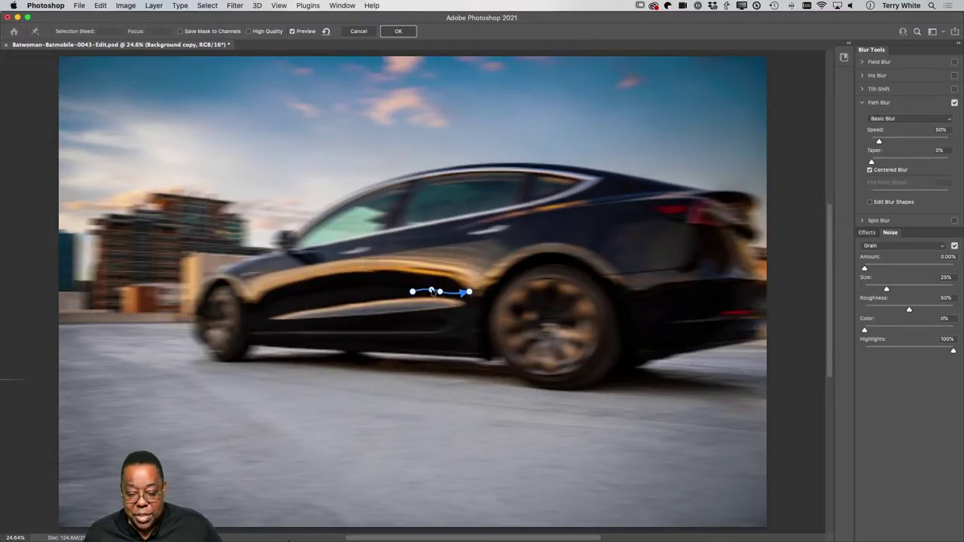
left_click(426, 293)
key("super+z")
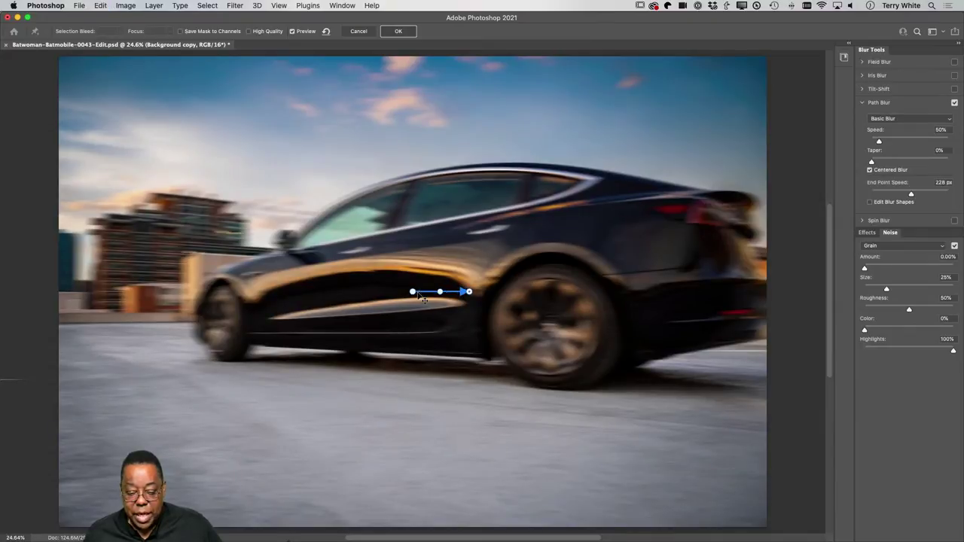
Move the blur path onto the car's rear side above the wheel, and draw a second, nearly horizontal path along the front door.
left_click_drag(413, 291, 640, 246)
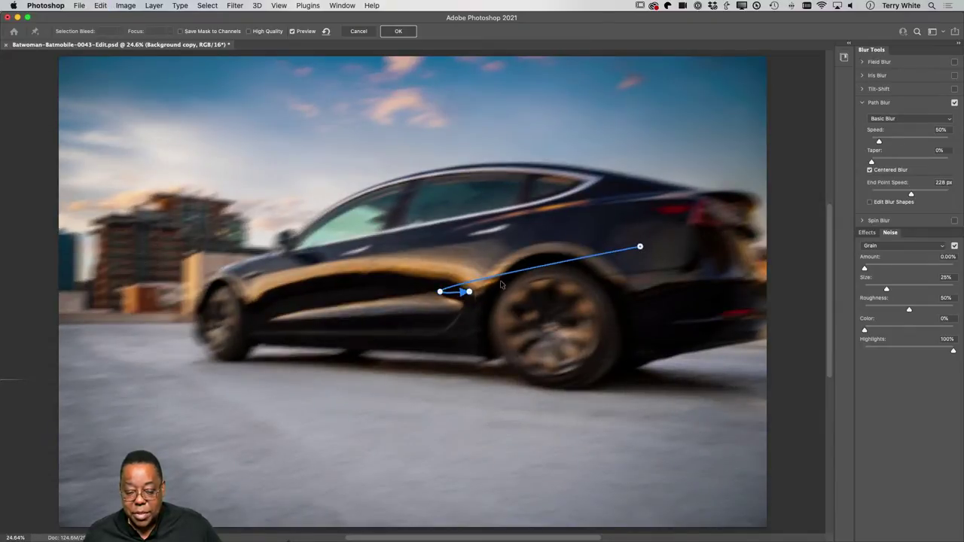
left_click(640, 246)
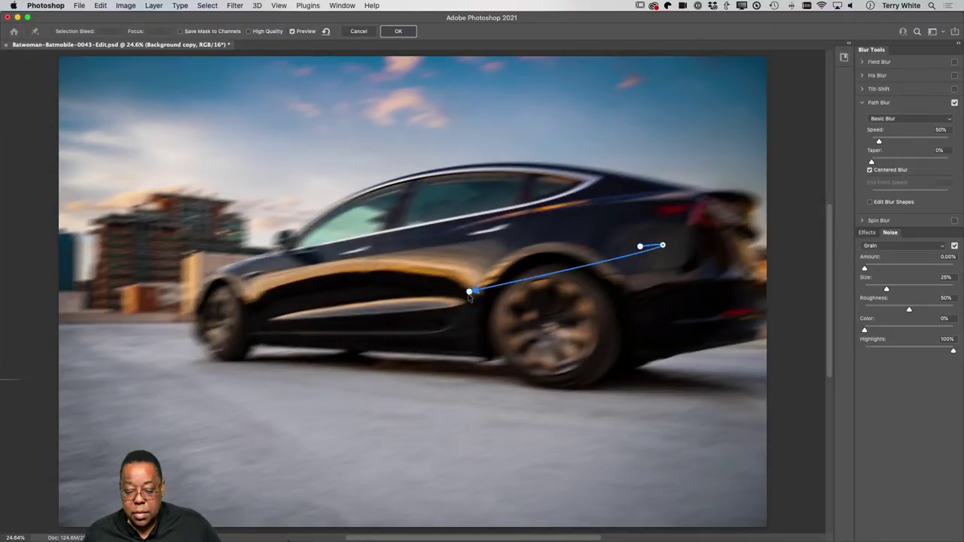
left_click_drag(469, 293, 691, 247)
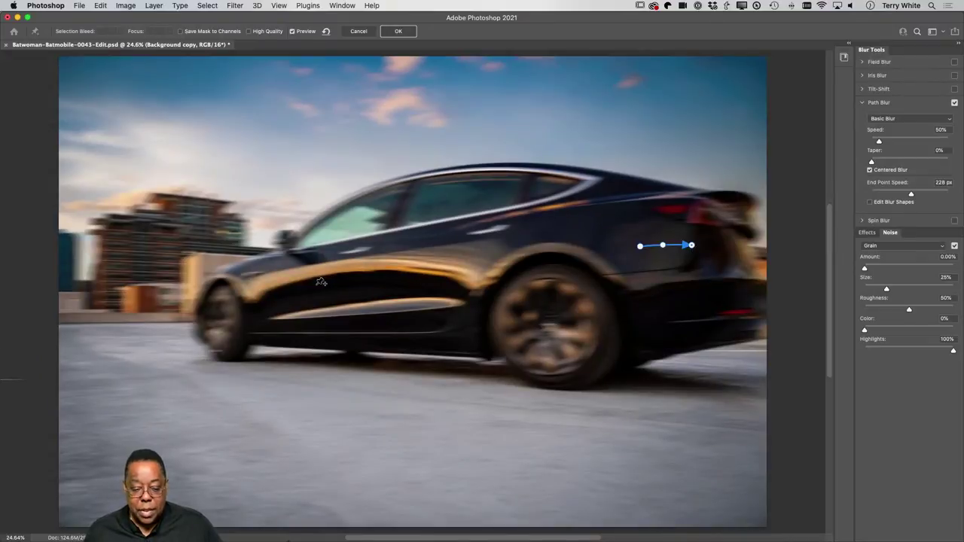
left_click(289, 284)
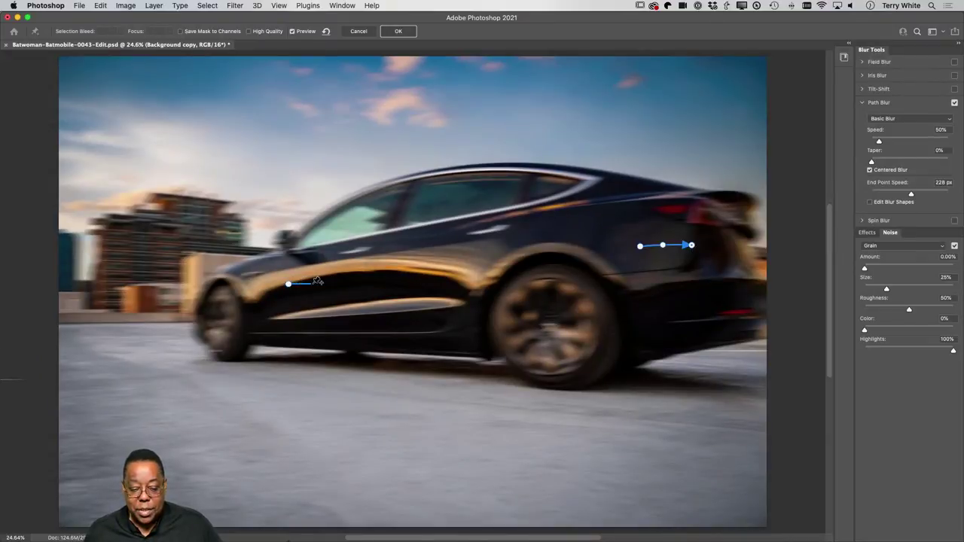
double_click(365, 279)
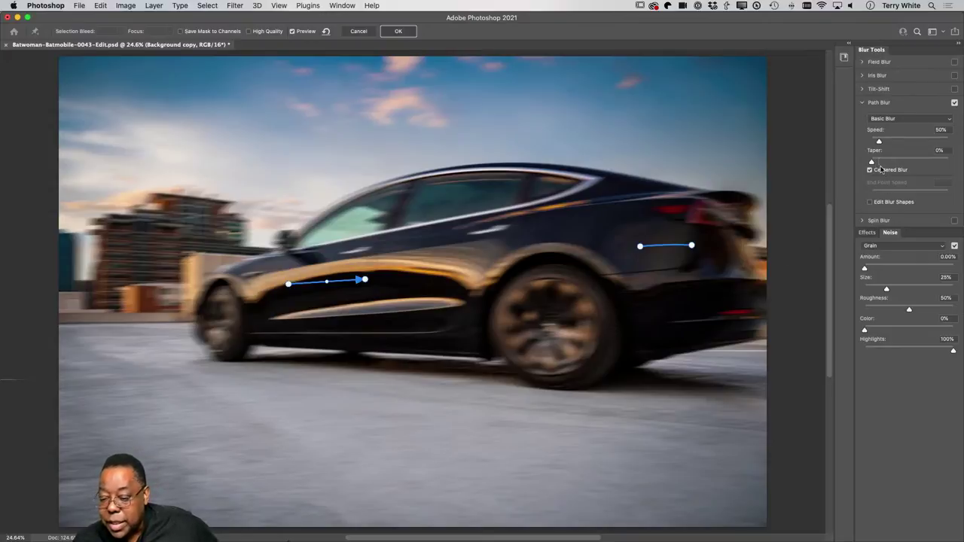
Lower the path blur's Speed to 0%, raise it to 13%, and extend the rear path's end toward the car's back edge.
mouse_move(880, 143)
left_mouse_down()
mouse_move(895, 144)
mouse_move(867, 156)
left_mouse_up()
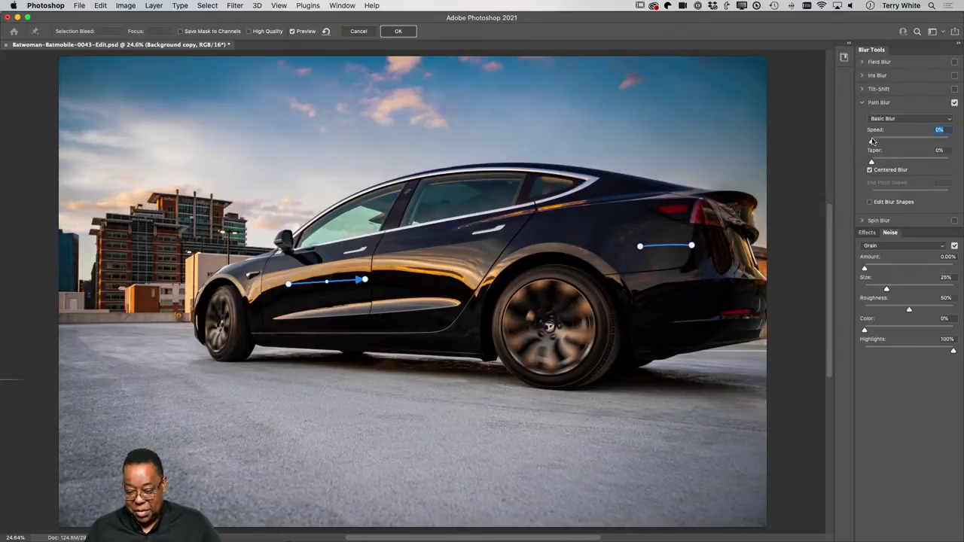
left_click_drag(873, 140, 875, 143)
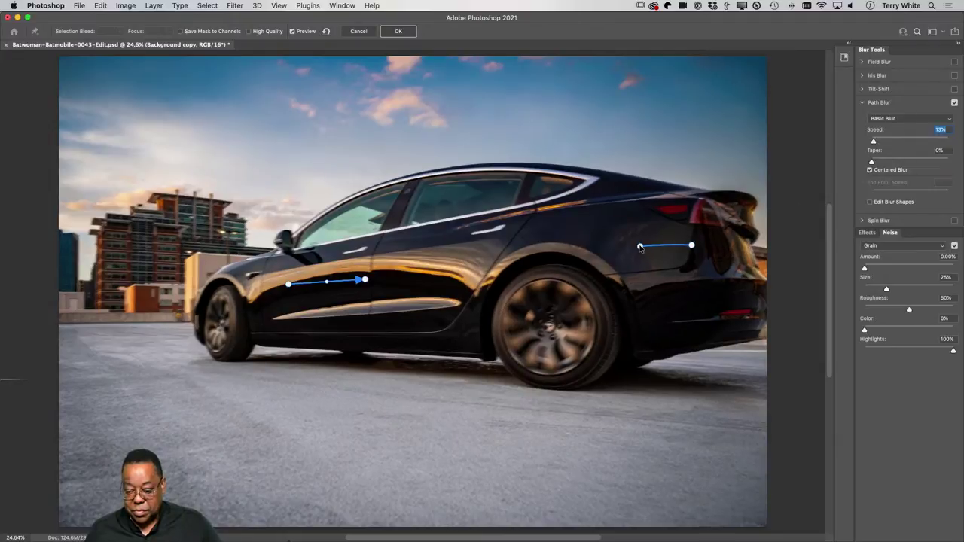
left_click(640, 247)
left_click_drag(691, 245, 736, 241)
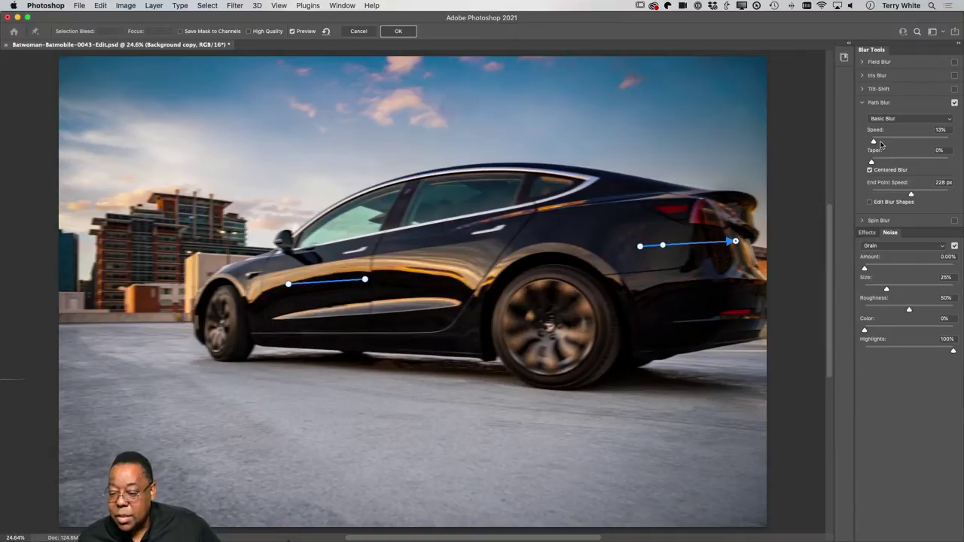
Try path blur Speed values of 42% and 20%, and settle on 29%.
left_click_drag(874, 143, 877, 142)
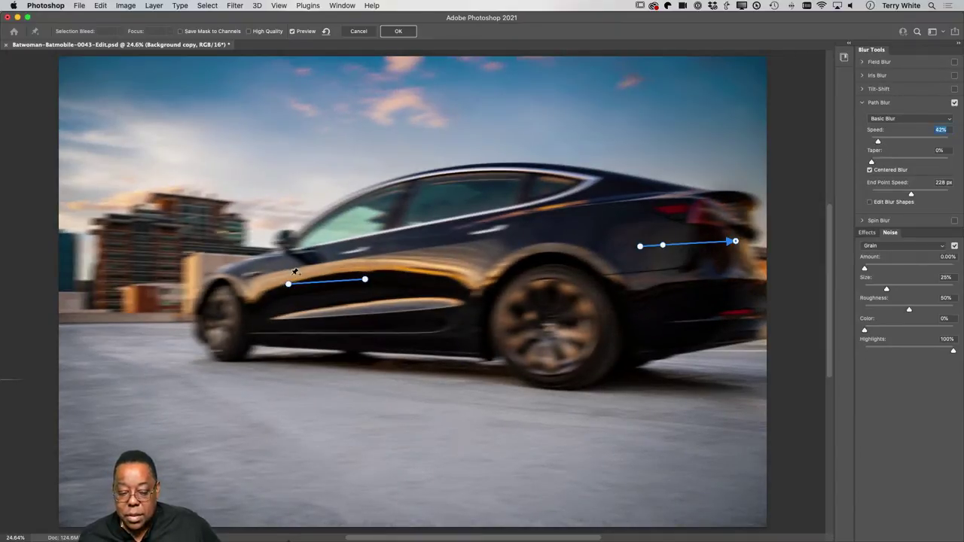
left_click(308, 285)
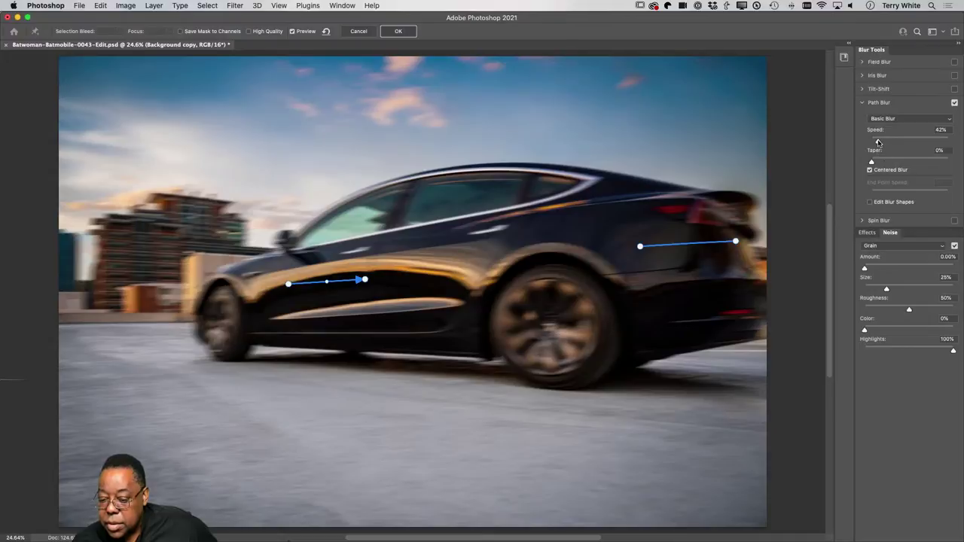
left_click_drag(877, 142, 875, 142)
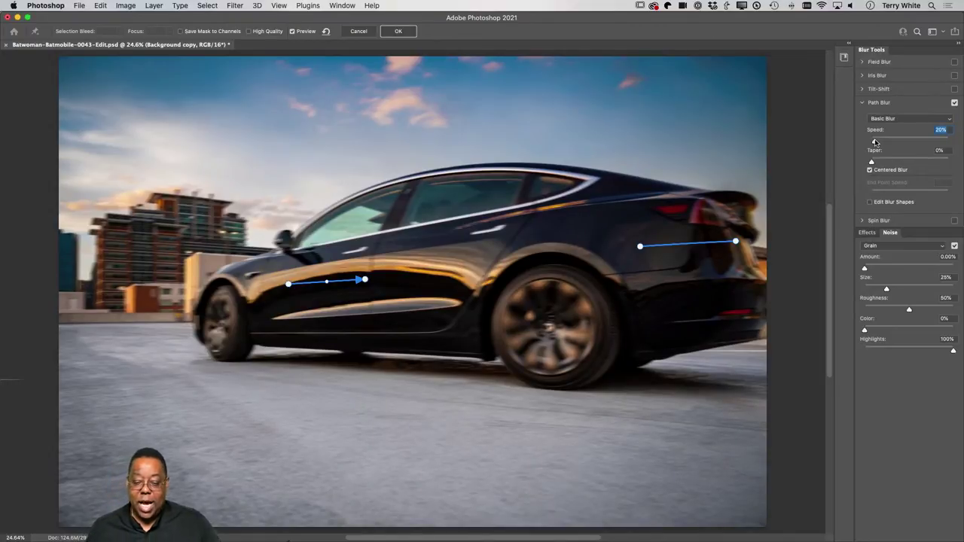
left_click_drag(874, 142, 877, 143)
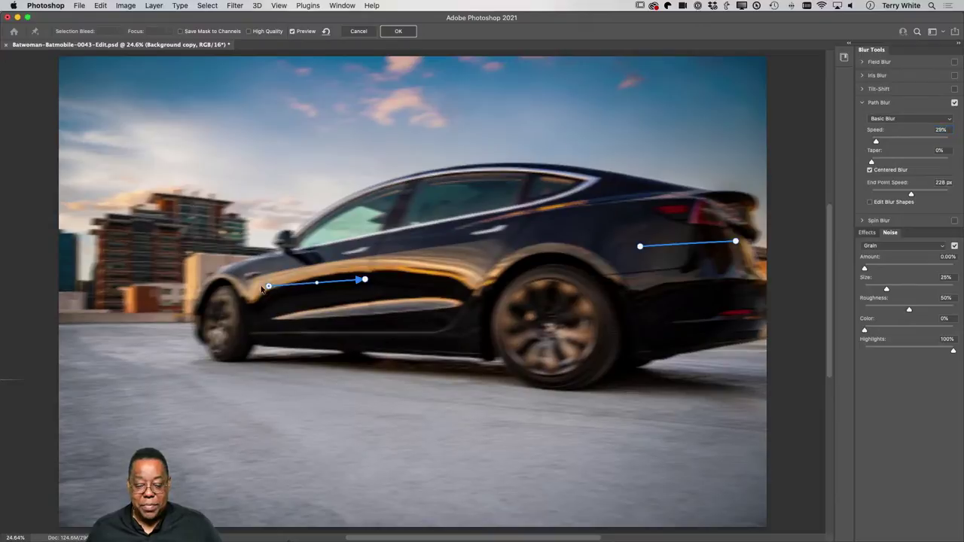
Stretch the front door path from the buildings ahead of the car to the rear door's window line, and add a middle point.
left_click_drag(288, 286, 88, 291)
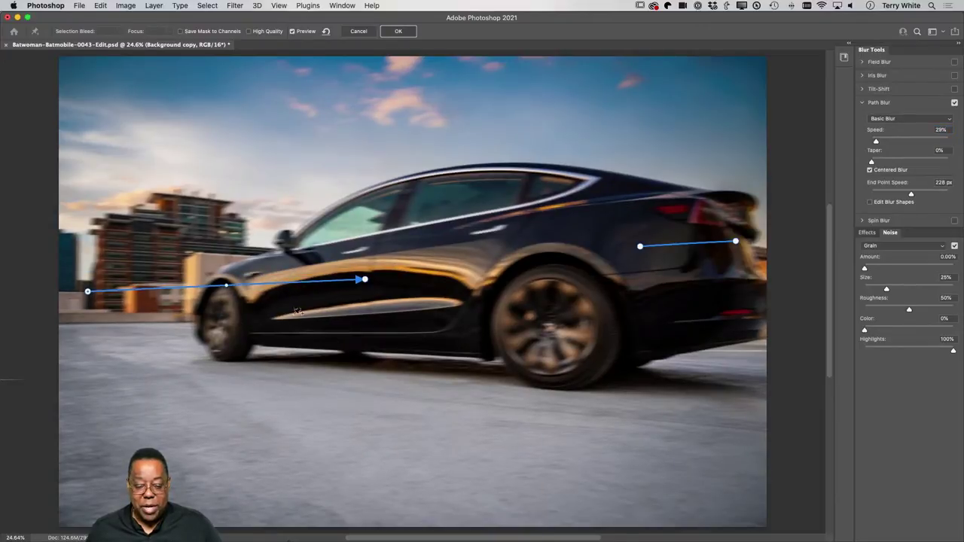
left_click_drag(365, 280, 425, 223)
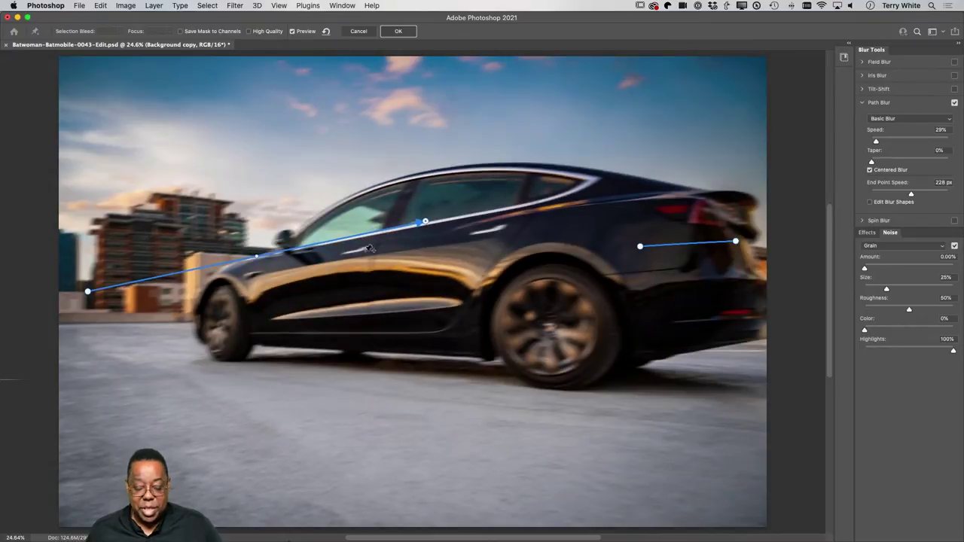
left_click(256, 259)
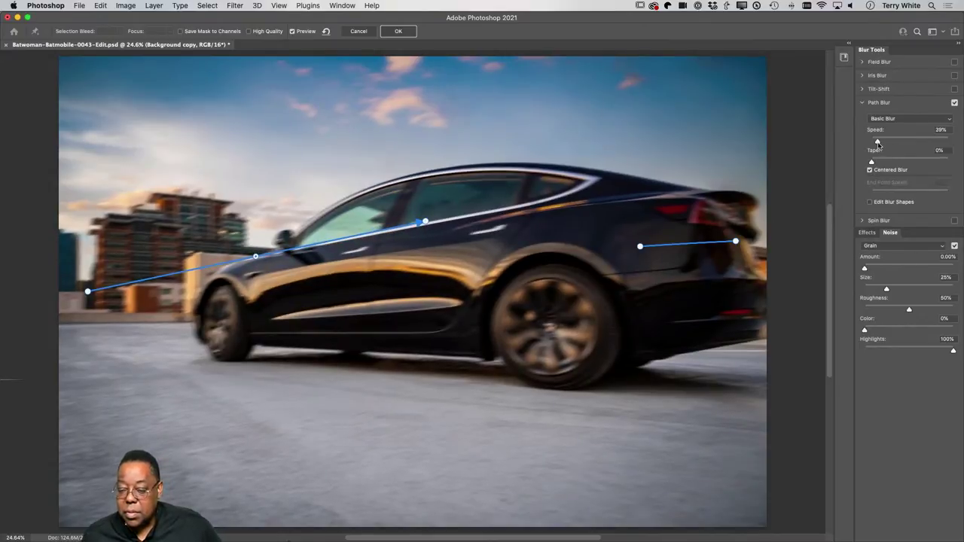
Set the path blur's Speed to 23%, and add a middle point to the rear path, bending it slightly upward.
mouse_move(877, 143)
left_mouse_down()
mouse_move(886, 143)
mouse_move(871, 148)
left_mouse_up()
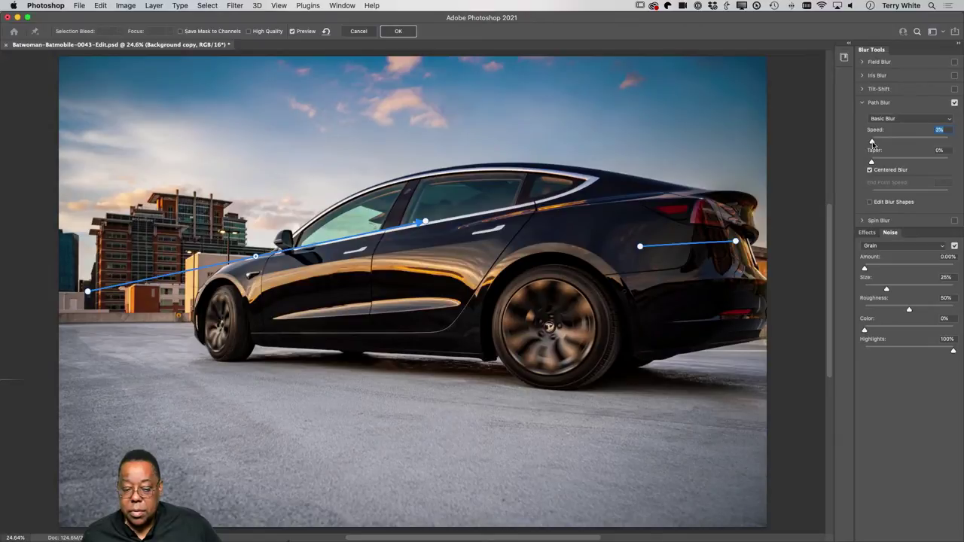
left_click_drag(873, 143, 875, 143)
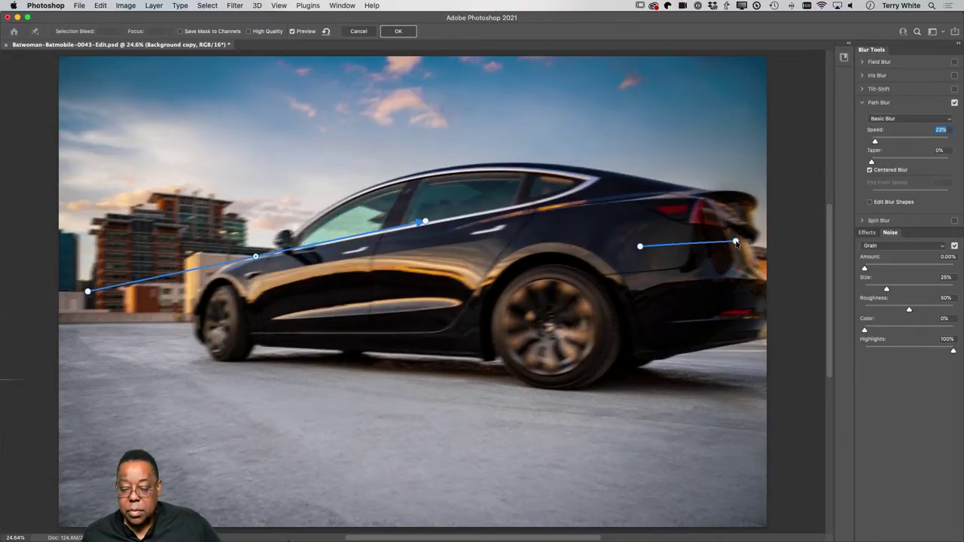
left_click(675, 246)
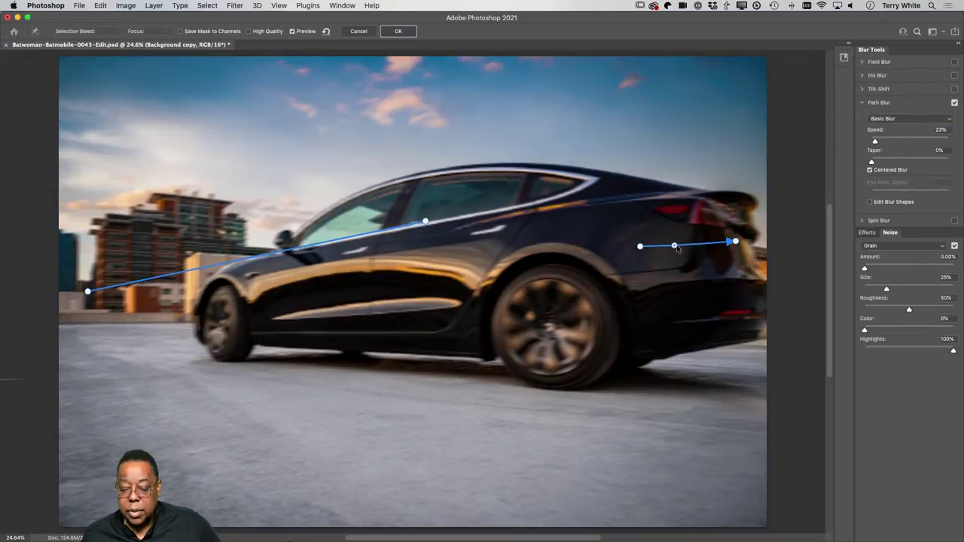
left_click_drag(675, 246, 690, 242)
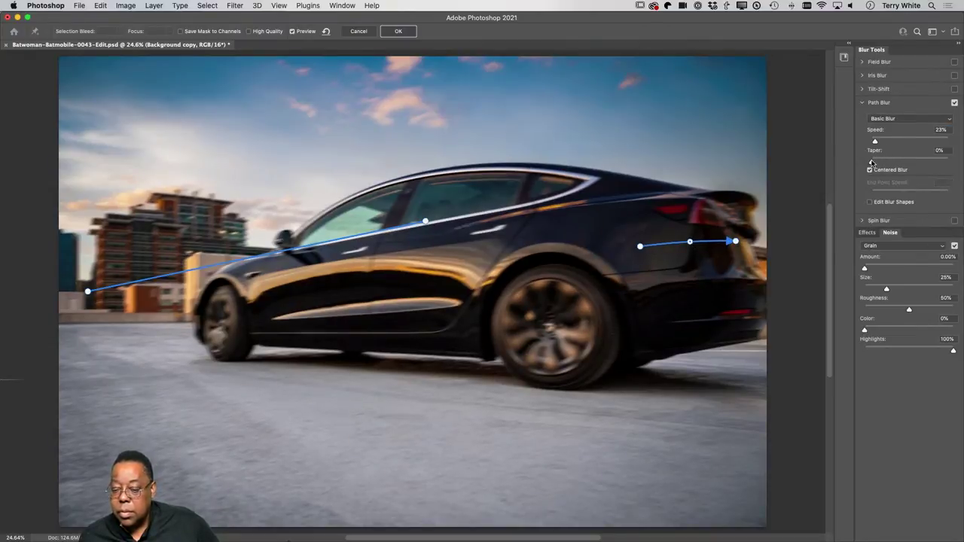
Set the path blur's Taper to 23% and reduce its Speed to 16%.
left_click_drag(872, 163, 917, 159)
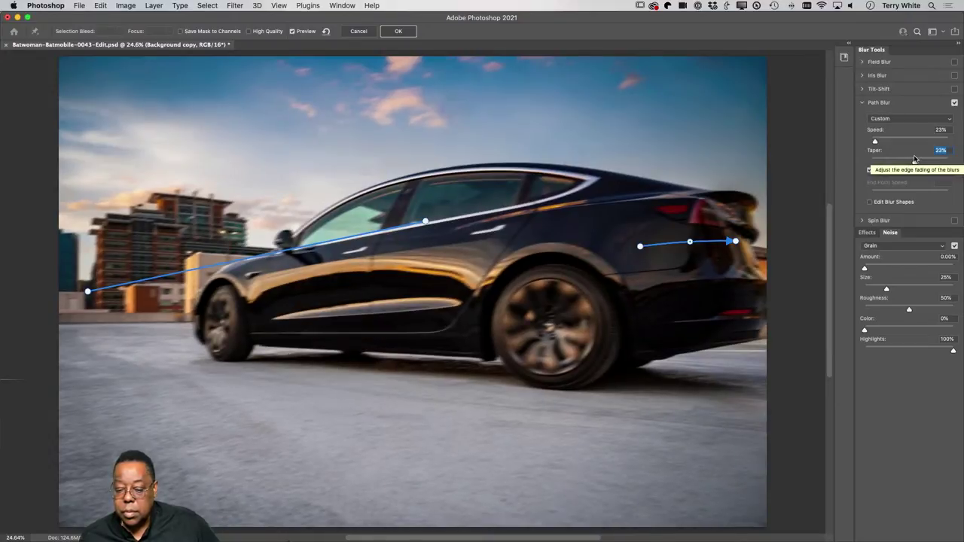
mouse_move(875, 143)
left_mouse_down()
mouse_move(885, 142)
mouse_move(874, 143)
left_mouse_up()
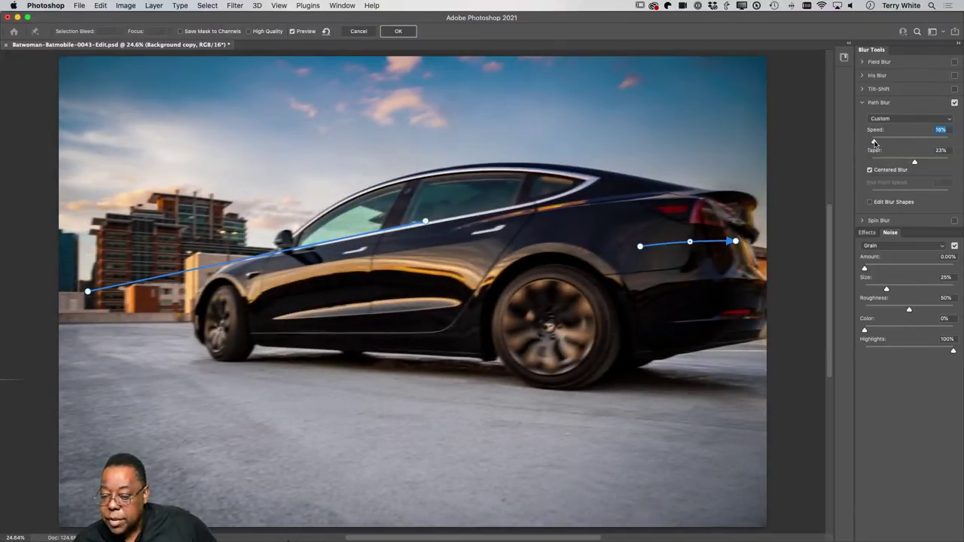
left_click_drag(874, 143, 871, 143)
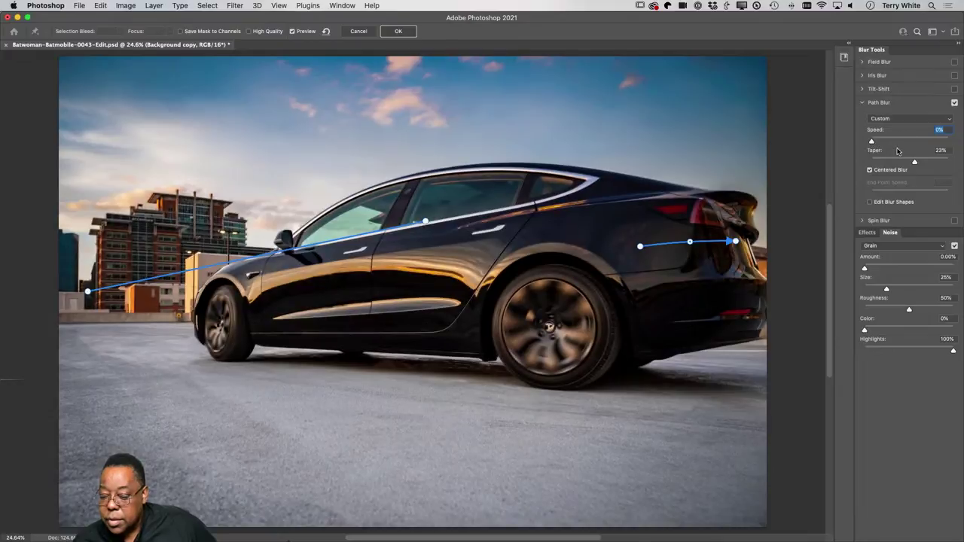
left_click(865, 222)
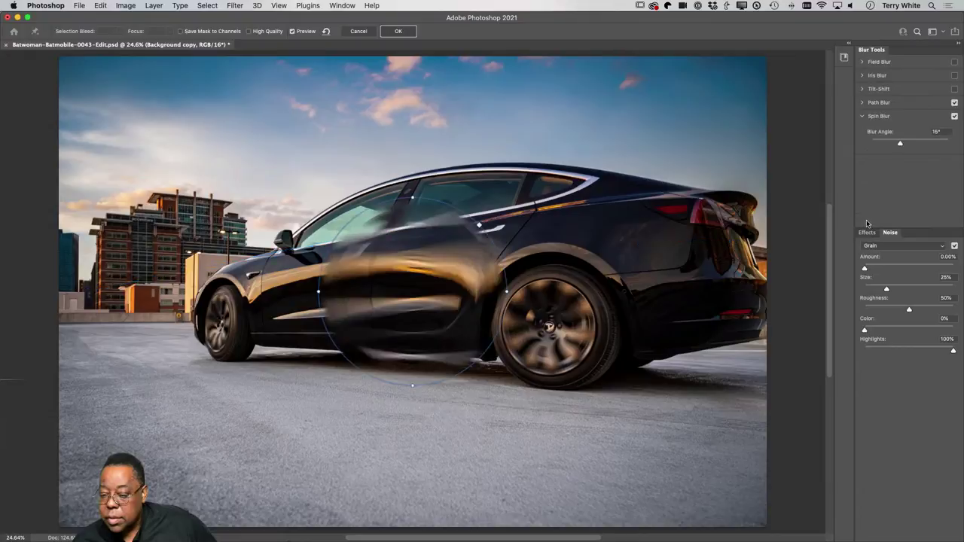
left_click(863, 116)
left_click(863, 102)
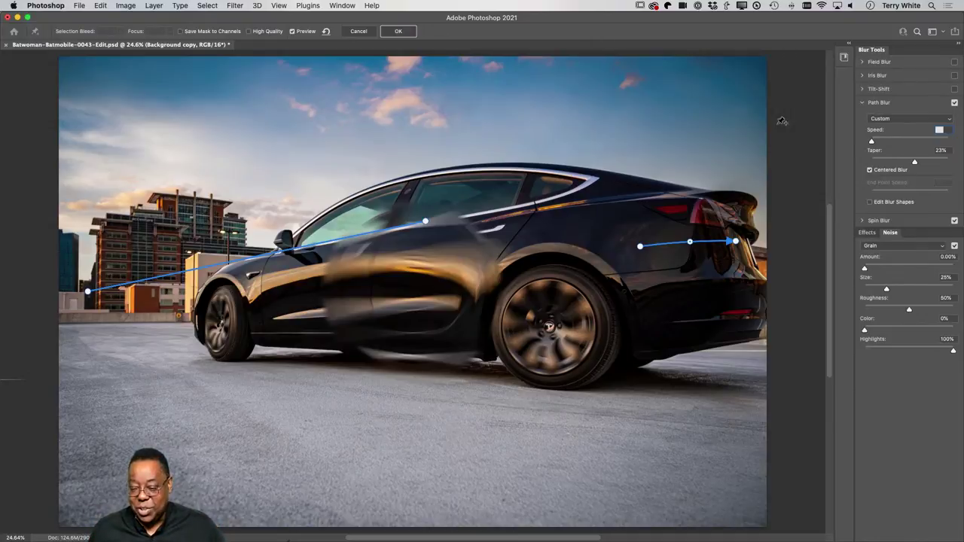
key("Return")
left_click(411, 297)
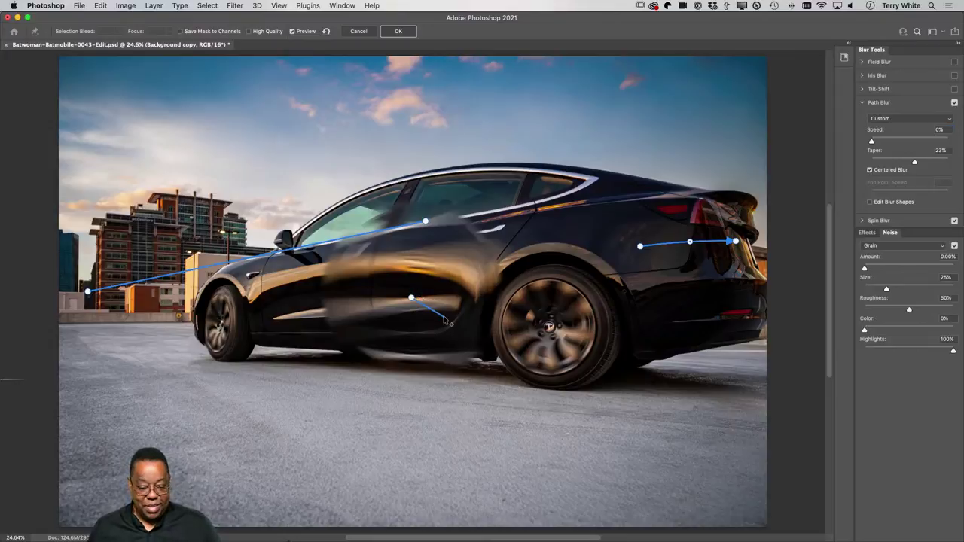
key("Escape")
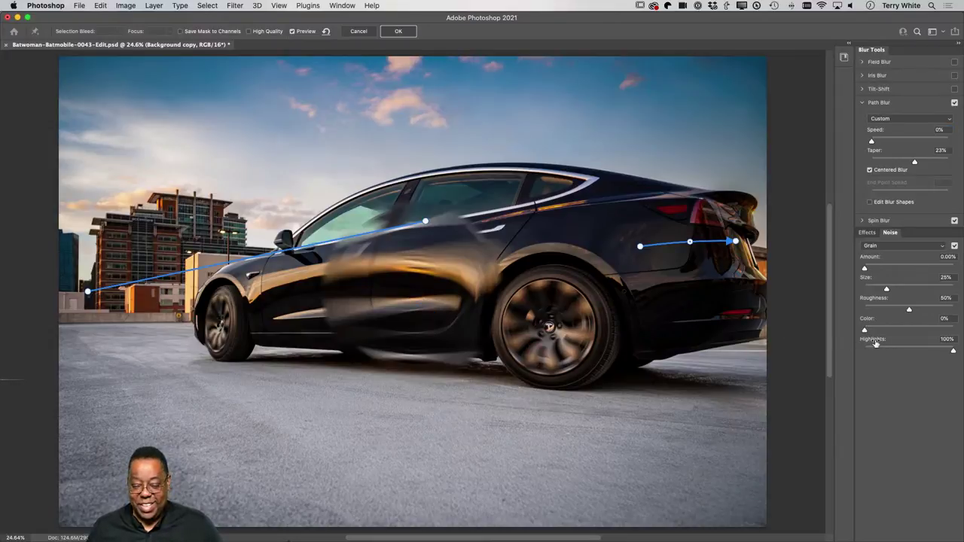
key("Escape")
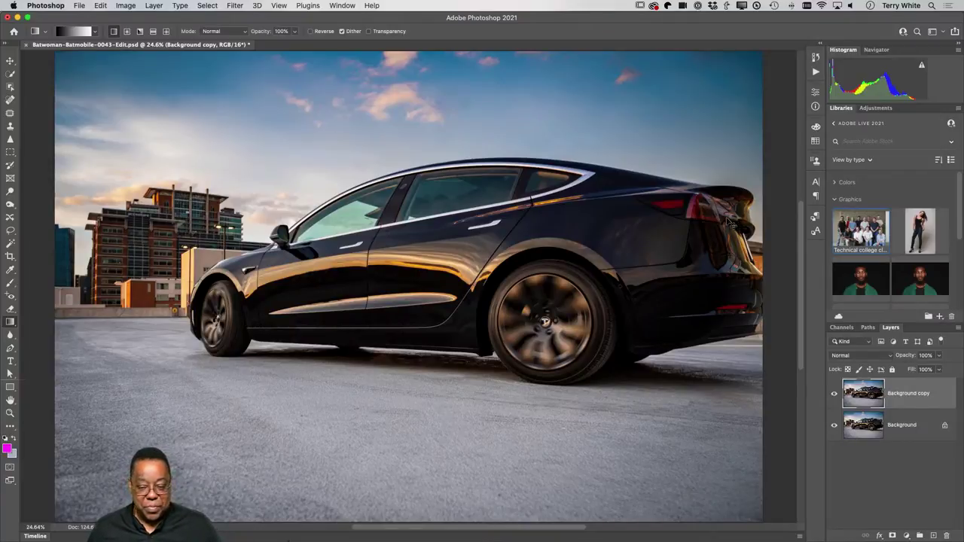
Close Batwoman-Batmobile-0043-Edit.psd without saving the changes and switch to Lightroom Classic.
key("super+w")
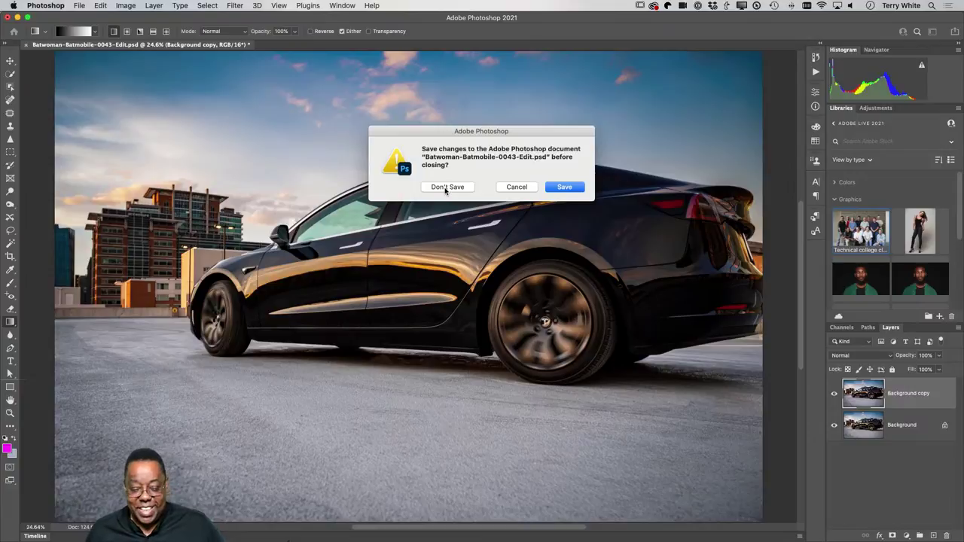
left_click(447, 187)
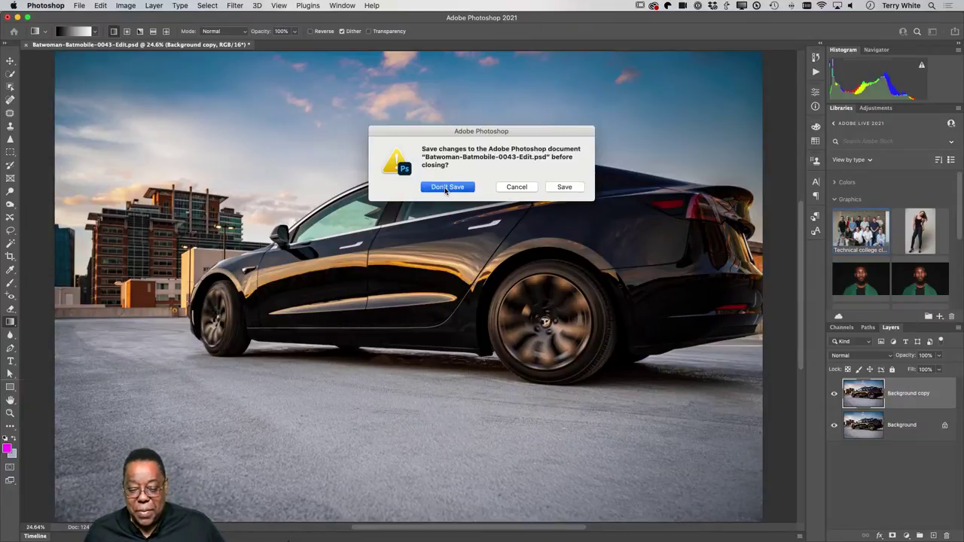
key("super+Tab")
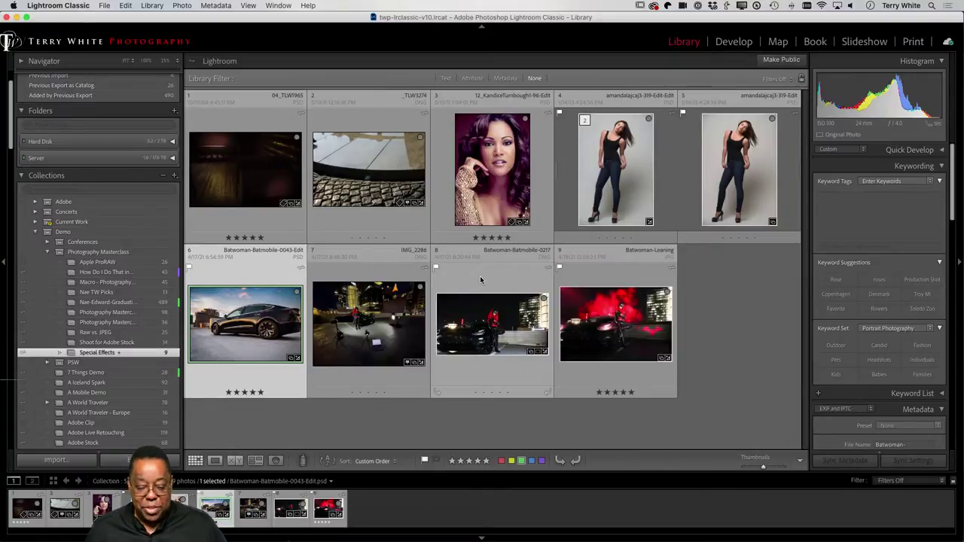
Examine the photos IMG_2286, Batwoman-Batmobile-0217 and Batwoman-Leaning in full screen, one after another.
left_click(377, 319)
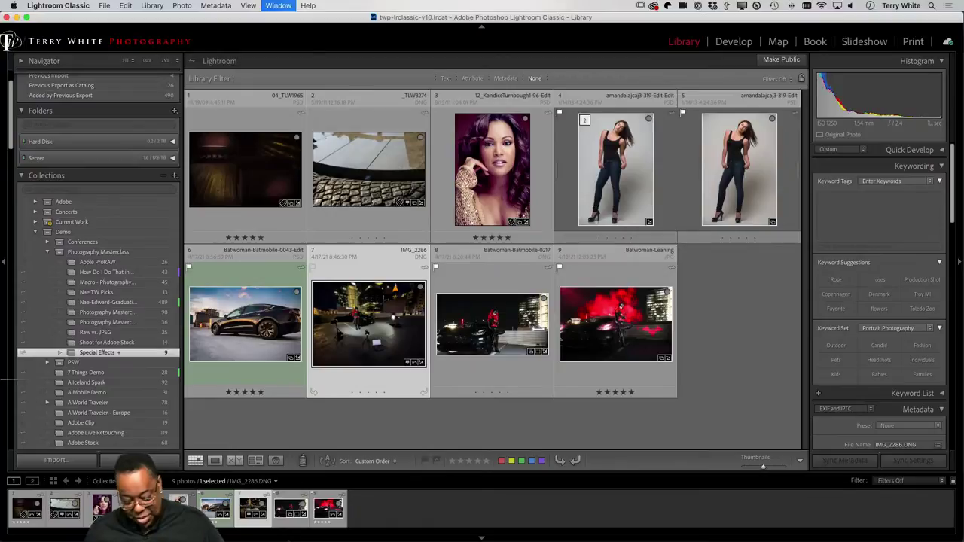
key("f")
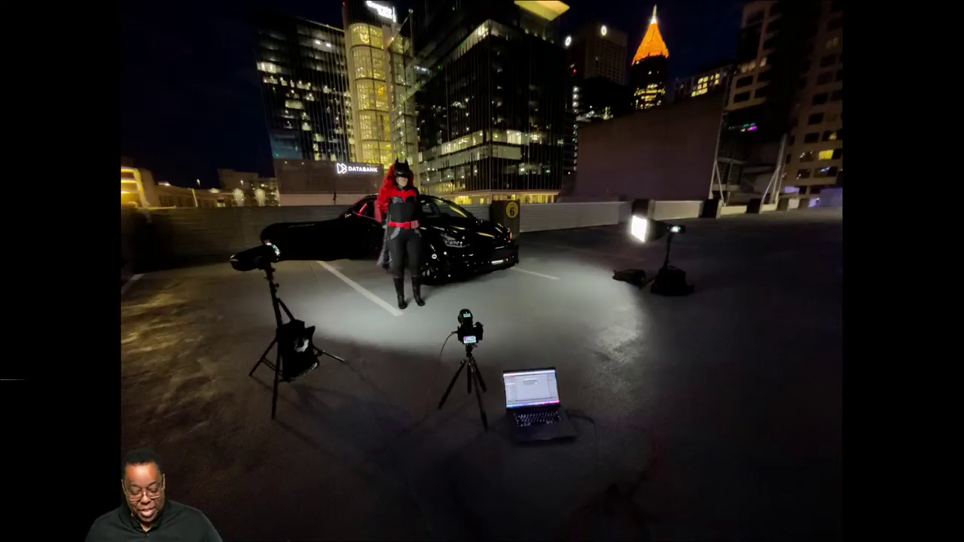
key("Escape")
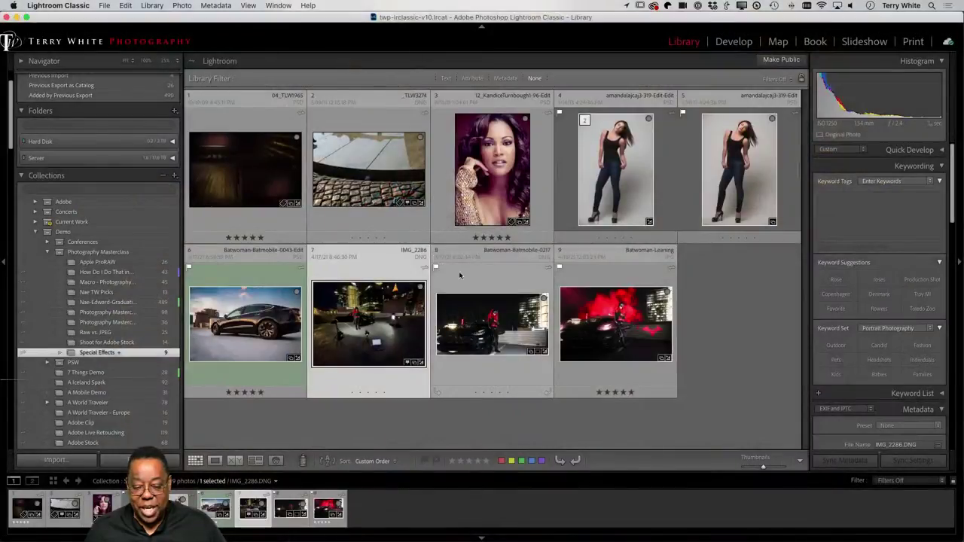
left_click(488, 329)
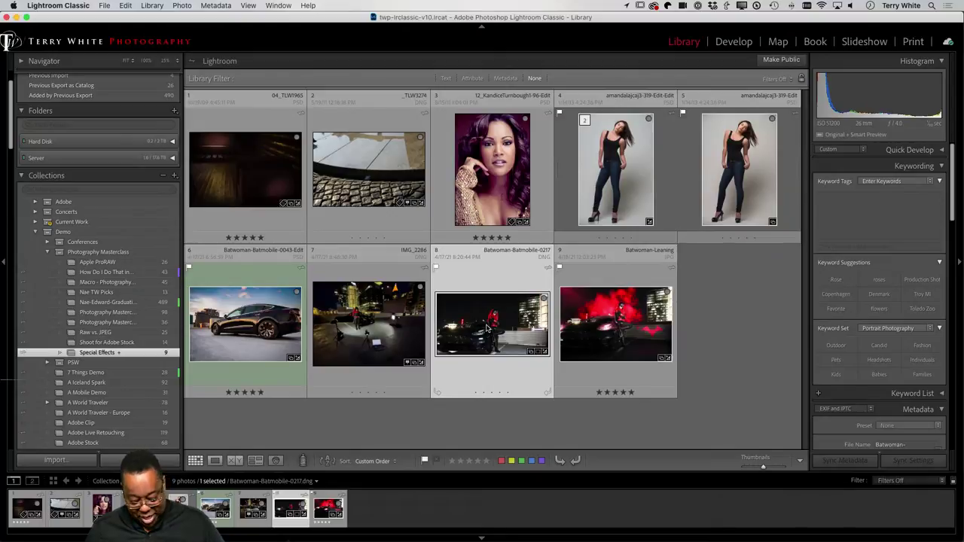
key("f")
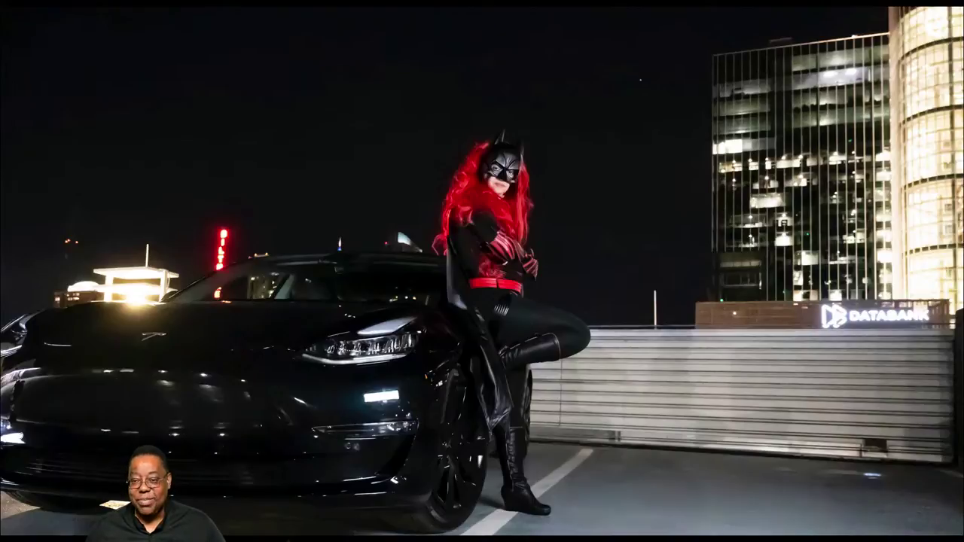
key("Escape")
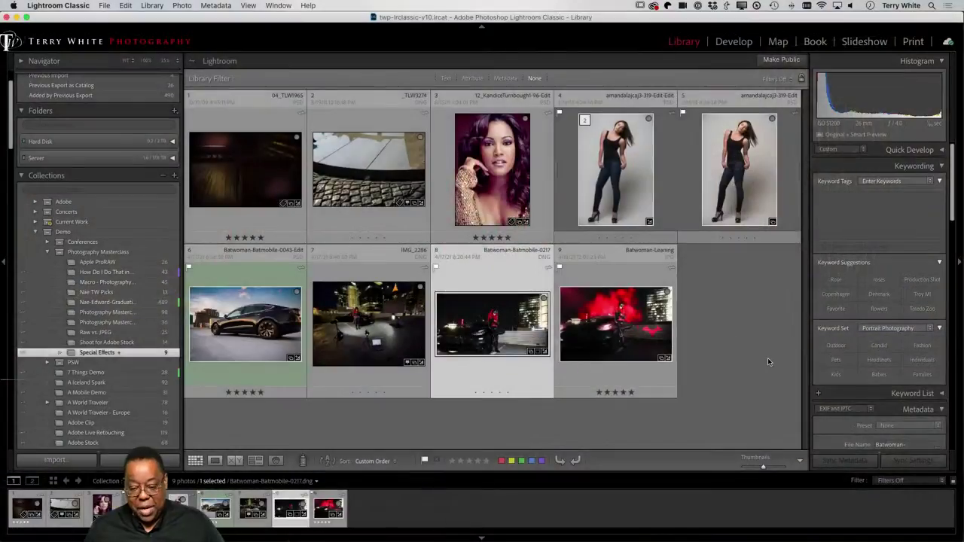
left_click(632, 336)
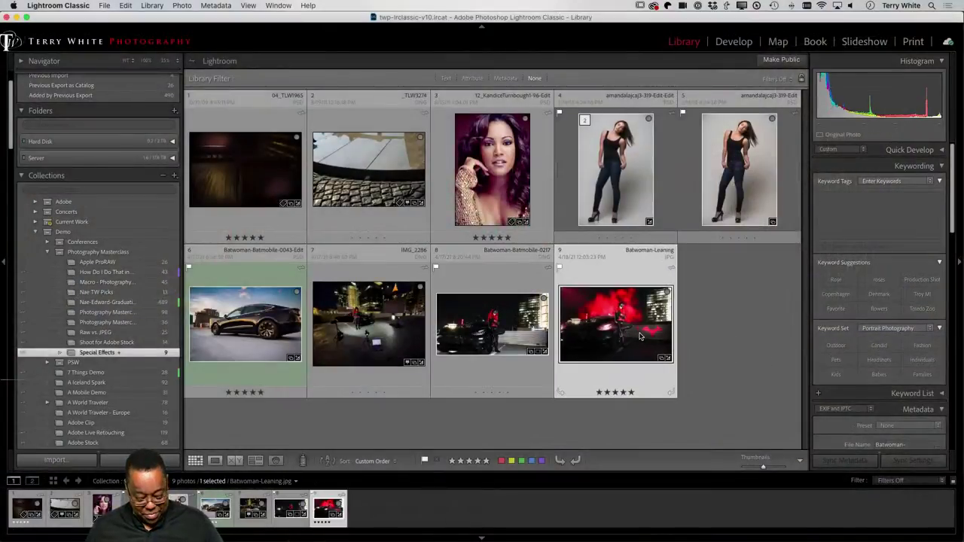
key("f")
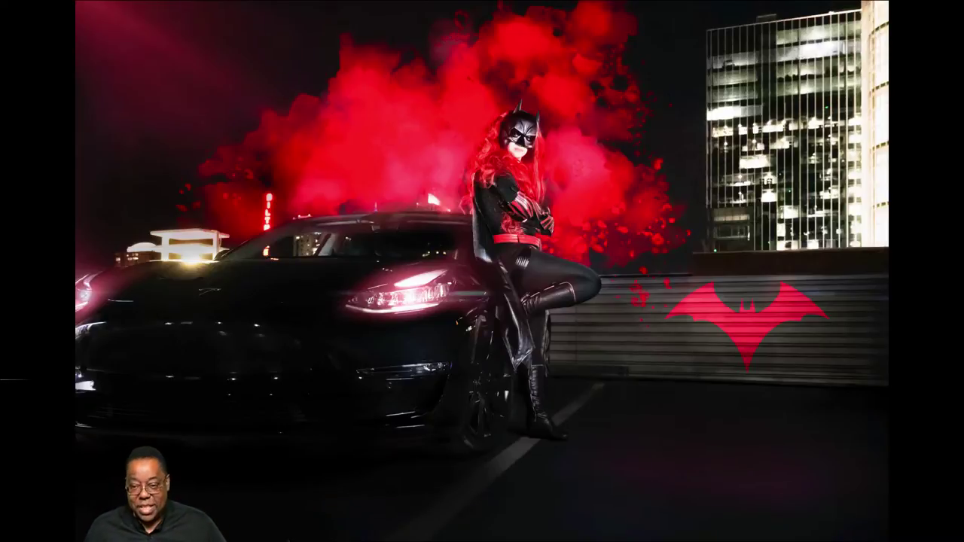
key("f")
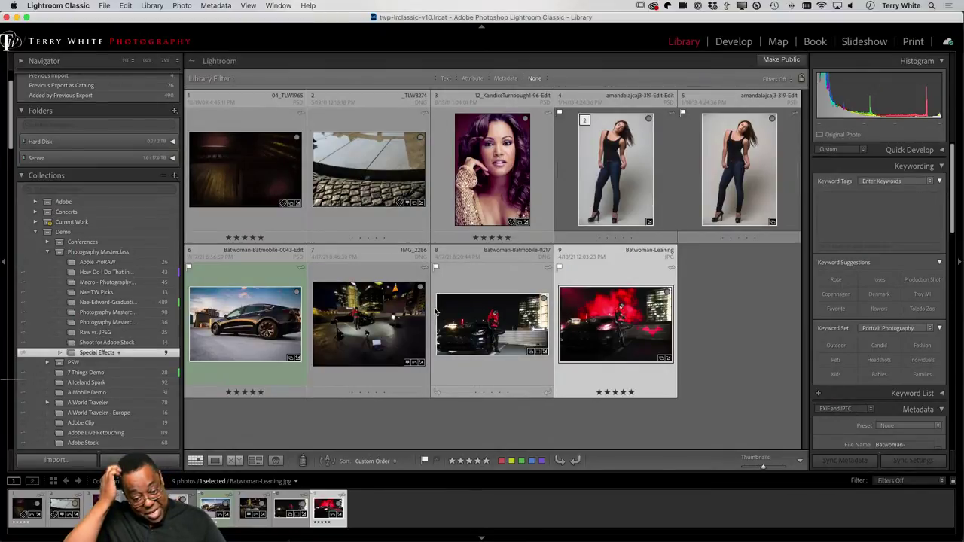
Open the Batwoman-Batmobile-0217 photo from Lightroom Classic in Photoshop for editing.
left_click(468, 331)
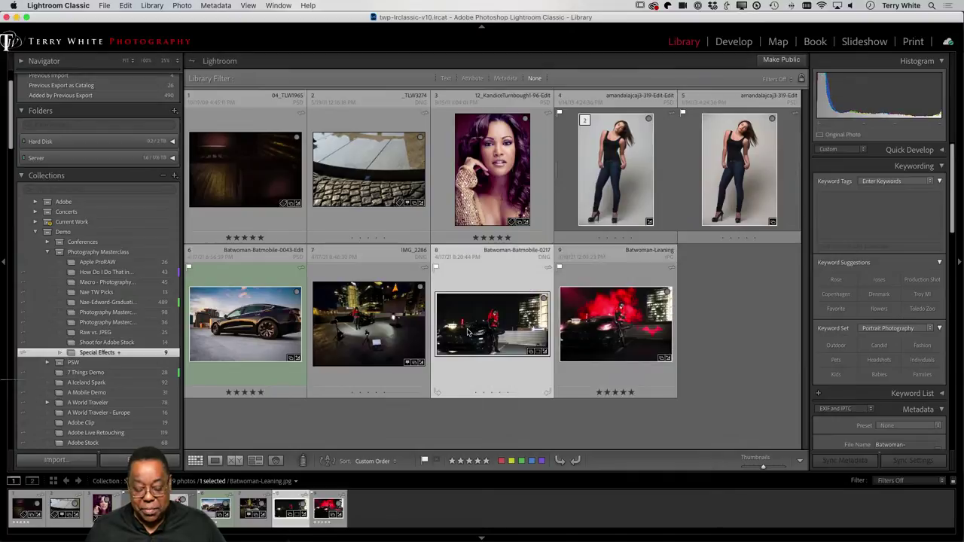
key("super+e")
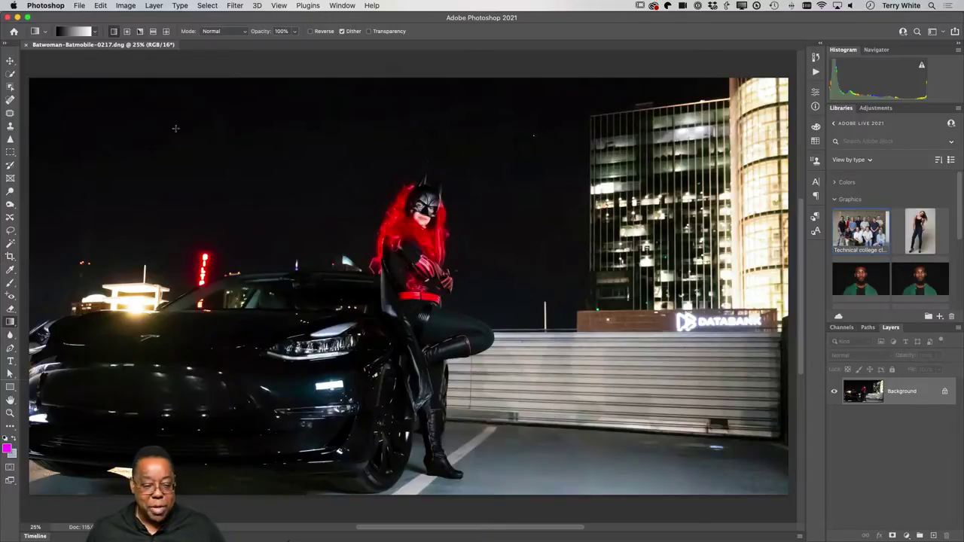
Use the Content-Aware Patch tool to remove the bright ground patch under the car and the light streak on the pavement near the wall.
left_click(11, 113)
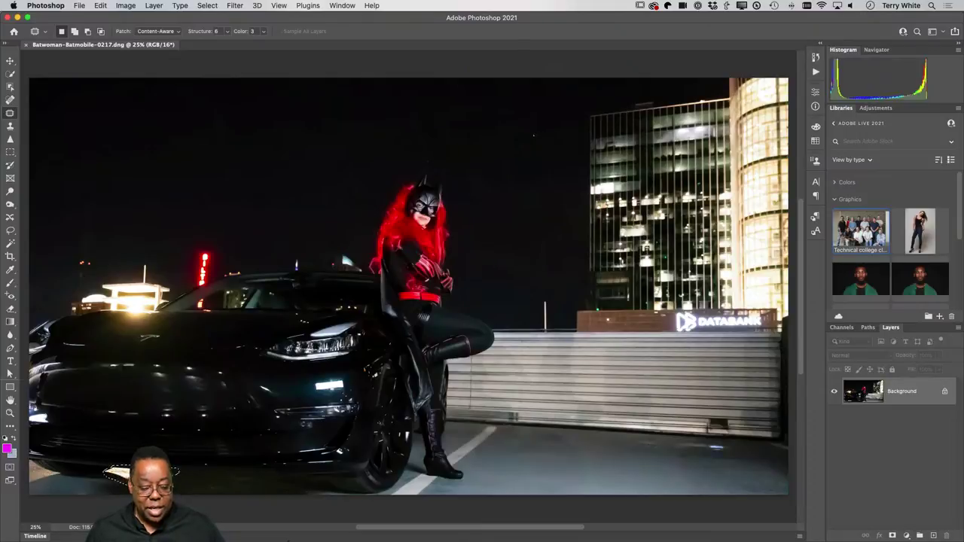
mouse_move(213, 469)
left_mouse_down()
mouse_move(235, 476)
mouse_move(224, 487)
left_mouse_up()
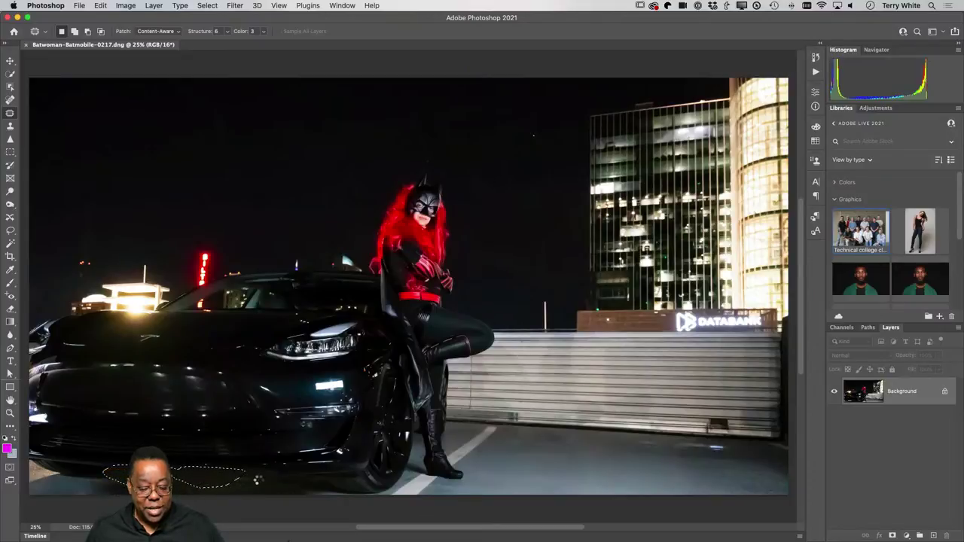
left_click_drag(257, 480, 262, 488)
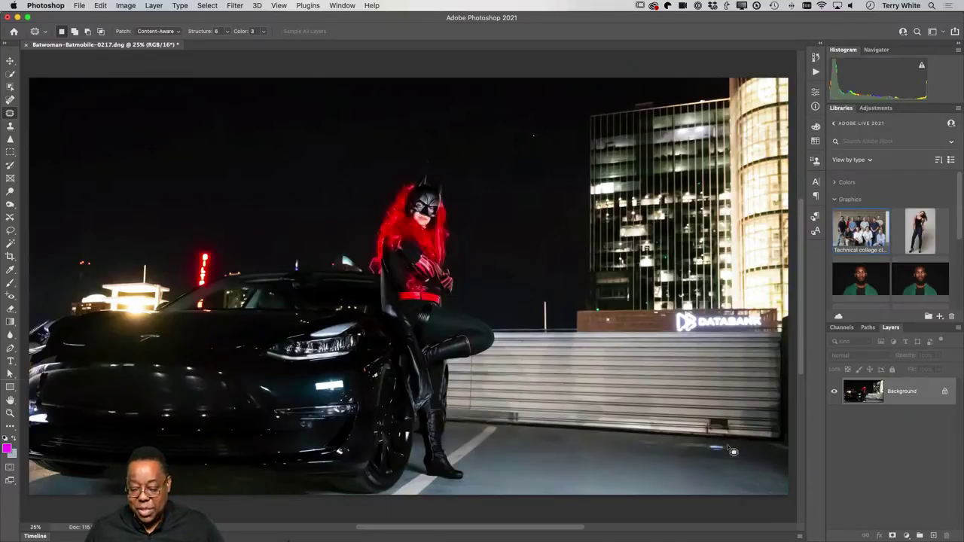
mouse_move(727, 442)
left_mouse_down()
mouse_move(703, 449)
mouse_move(739, 455)
mouse_move(726, 444)
mouse_move(757, 460)
left_mouse_up()
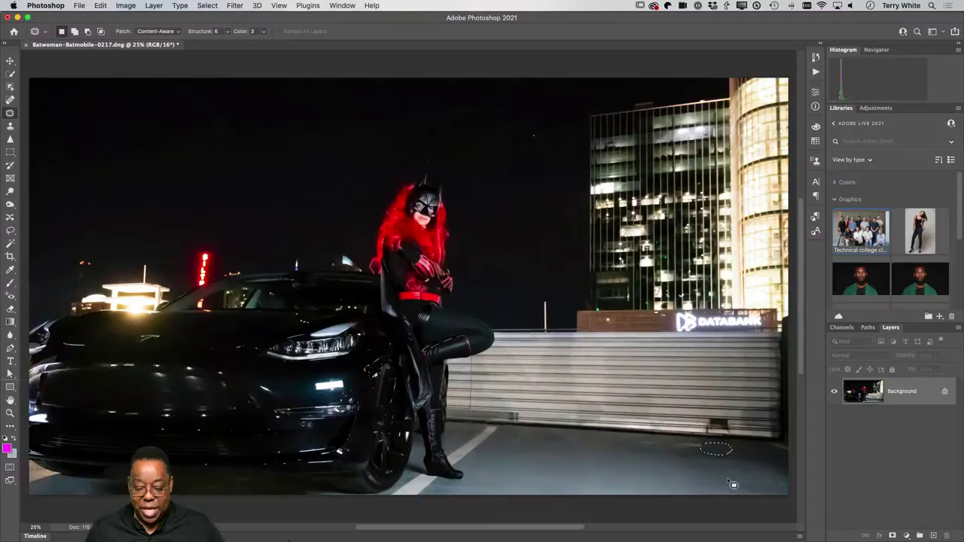
key("super+d")
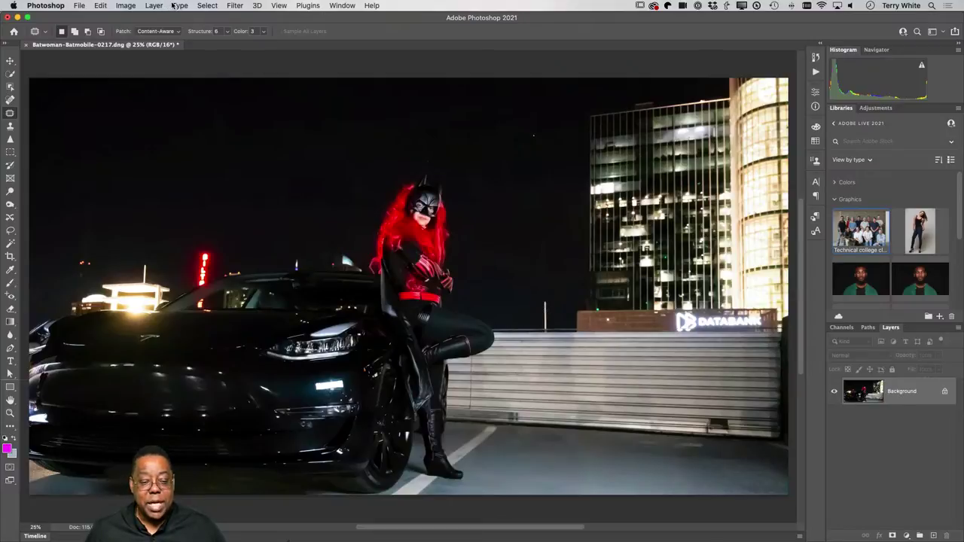
Select the night sky behind the woman and the buildings with the automatic Sky selection.
left_click(208, 5)
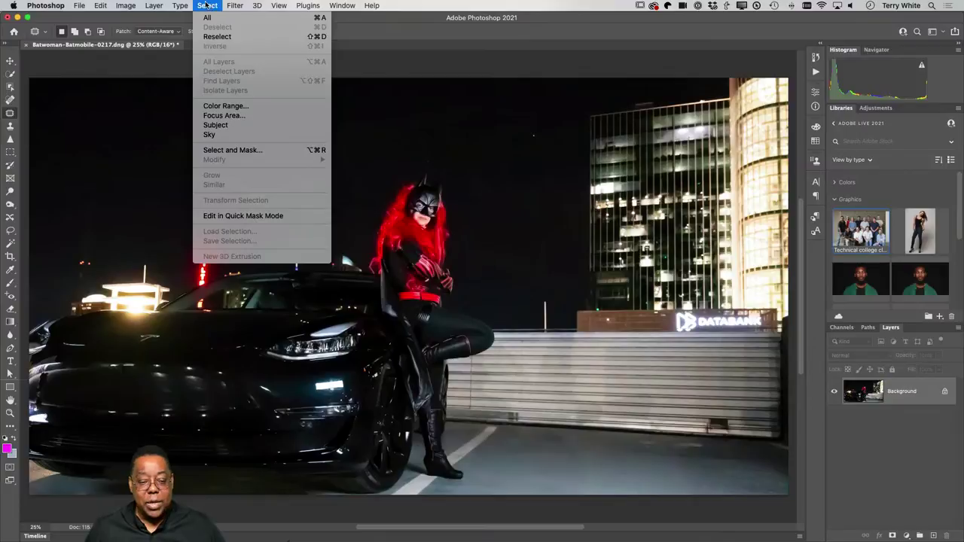
mouse_move(105, 5)
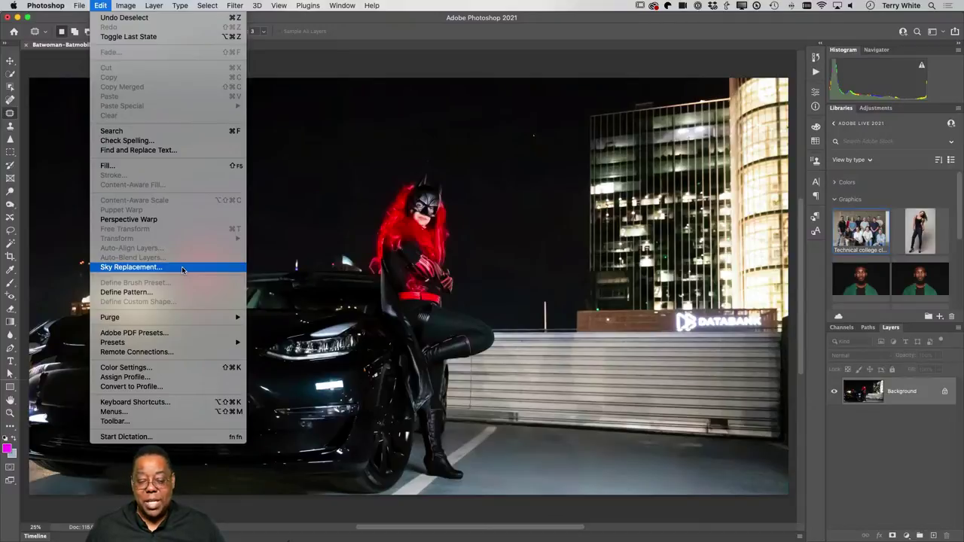
mouse_move(201, 7)
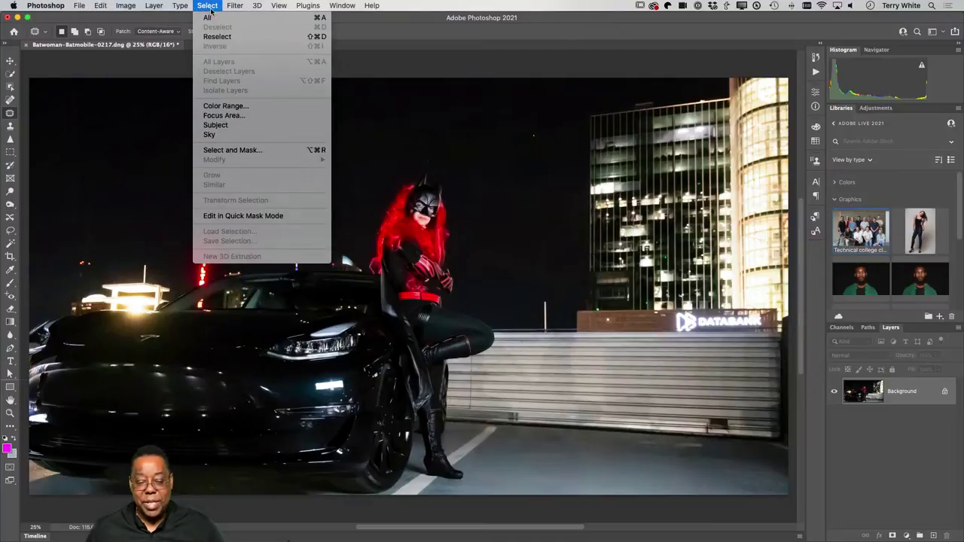
left_click(253, 135)
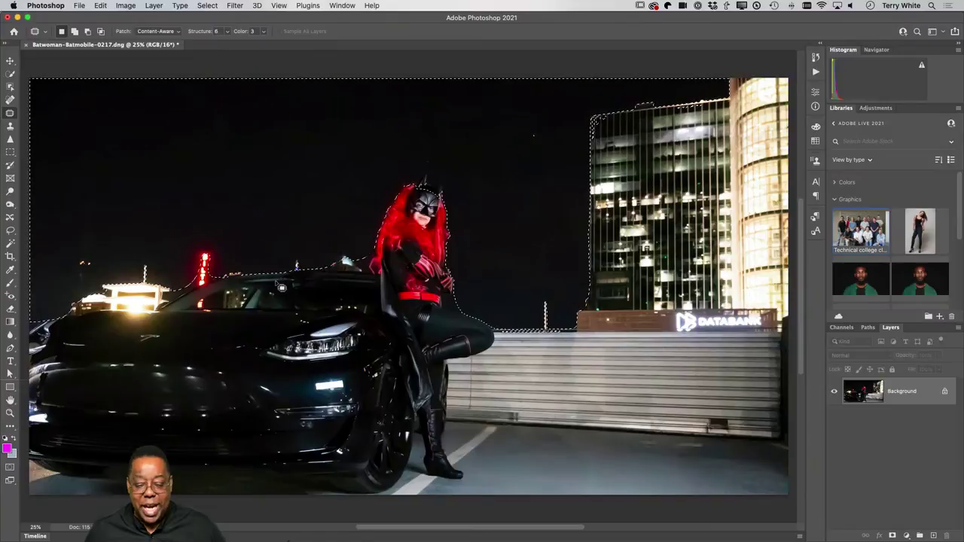
Fill the selected sky with black on a new layer above the Background, using the default colours, and deselect.
left_click(933, 536)
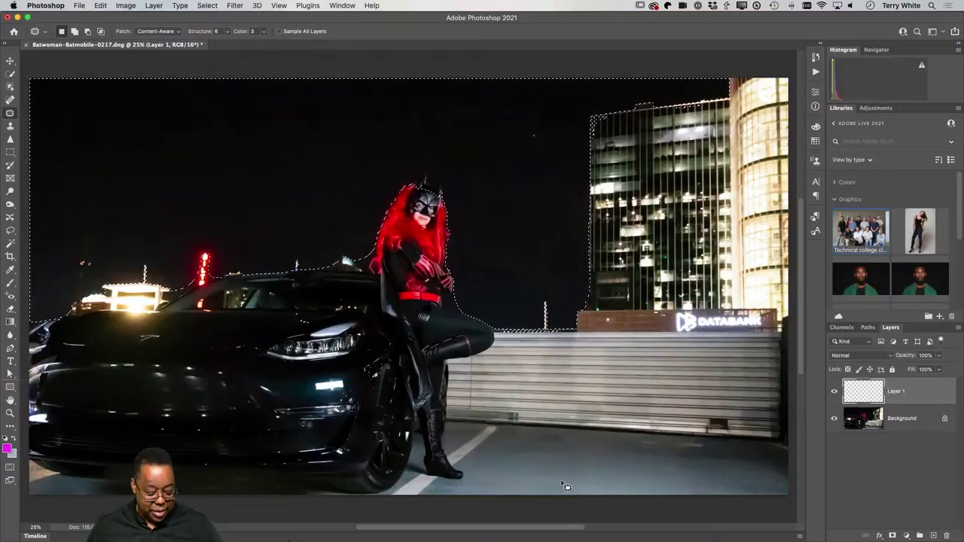
key("d")
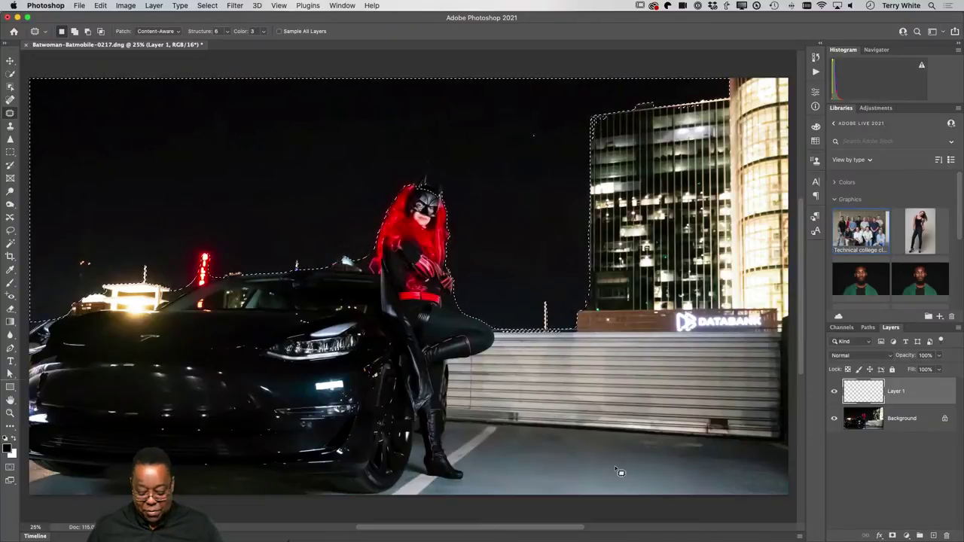
key("alt")
key("alt+BackSpace")
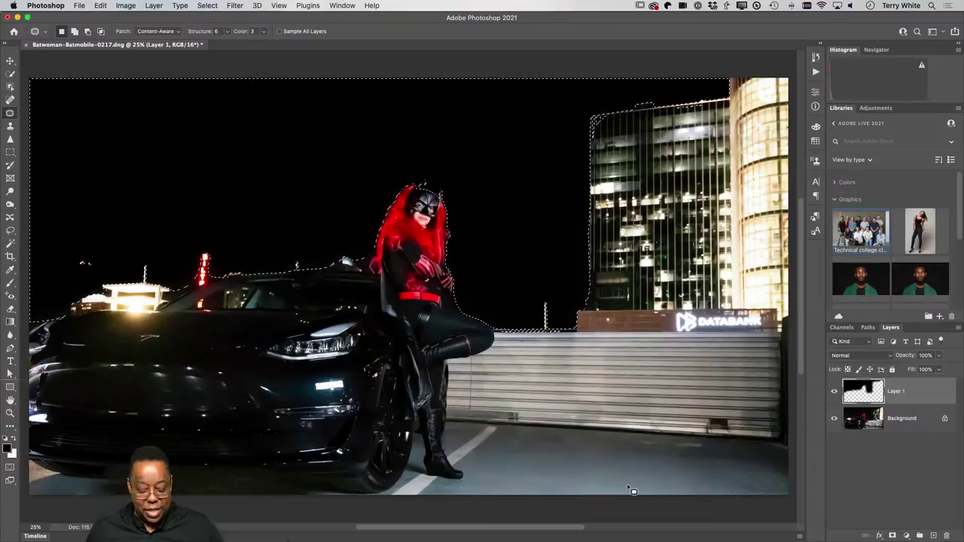
key("super+d")
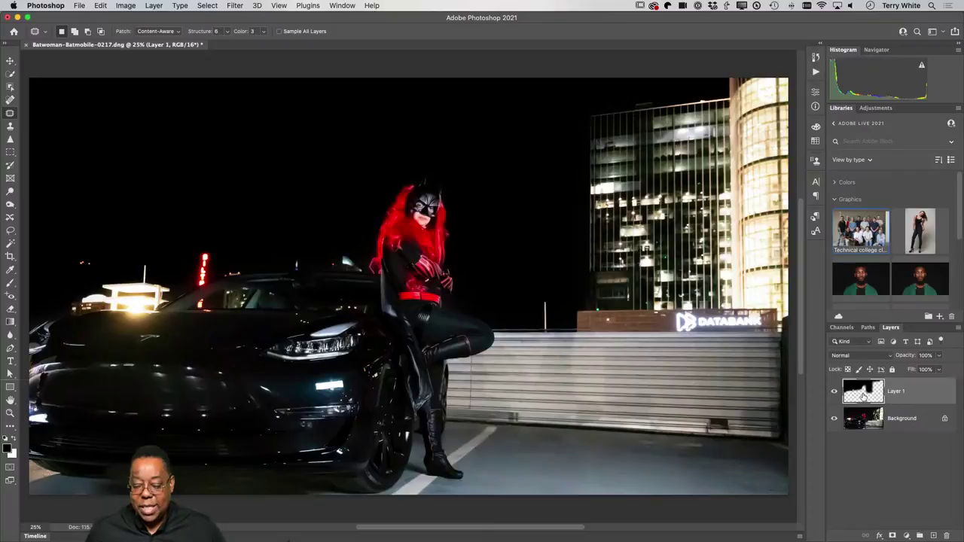
left_click(835, 392, "alt")
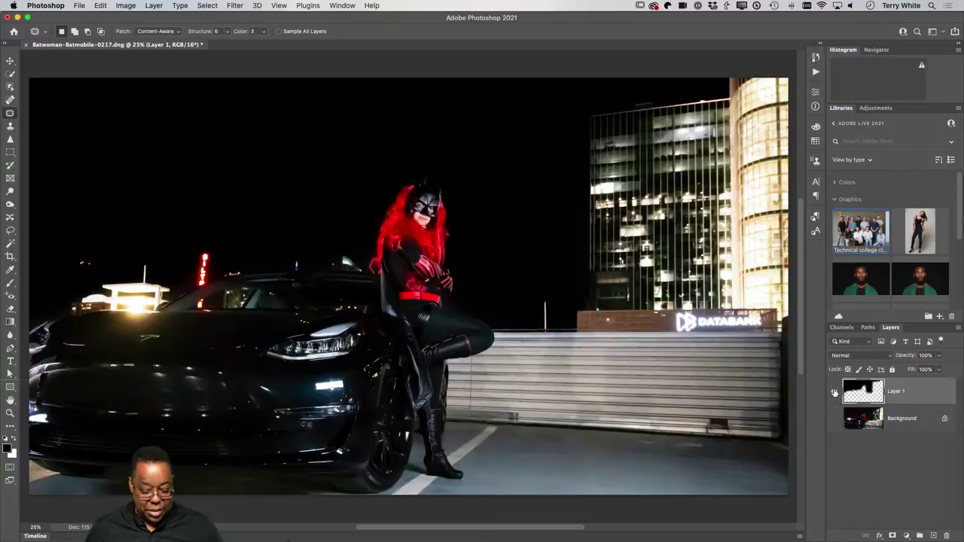
left_click(835, 393, "alt")
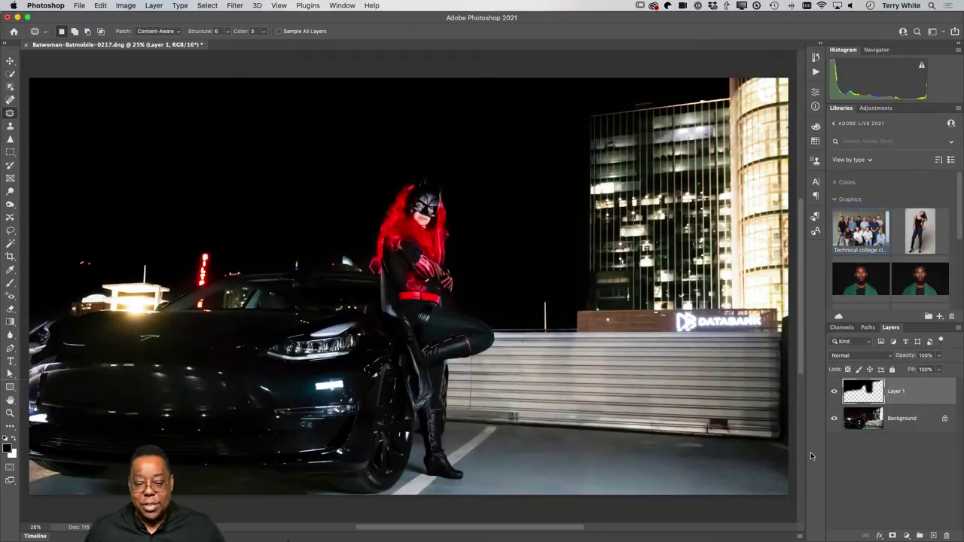
Add 50% Gaussian, monochromatic noise to the black sky on Layer 1.
left_click(235, 7)
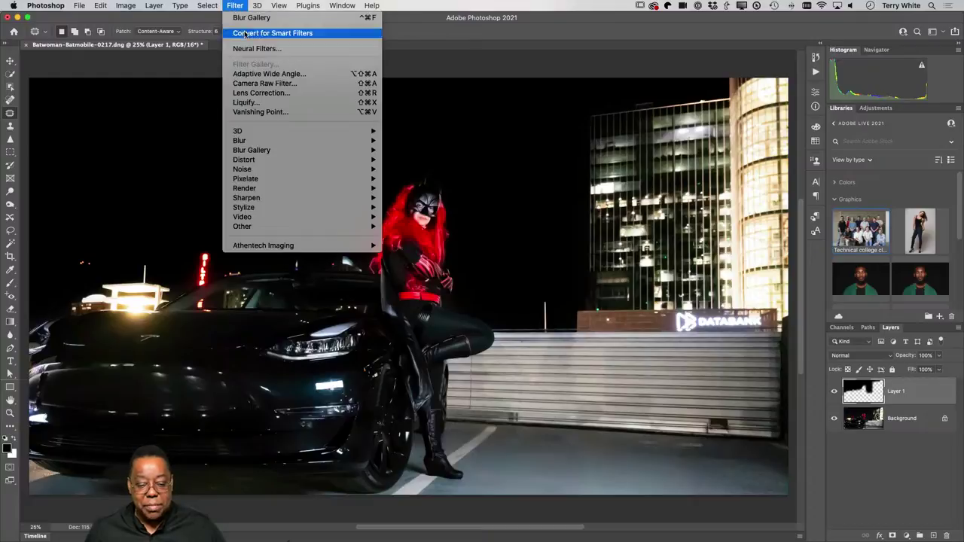
mouse_move(263, 170)
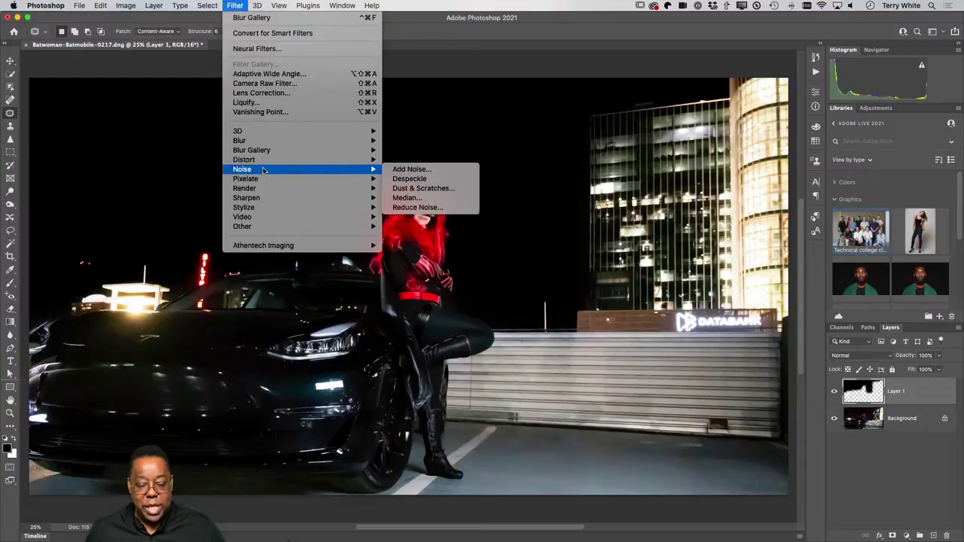
left_click(452, 172)
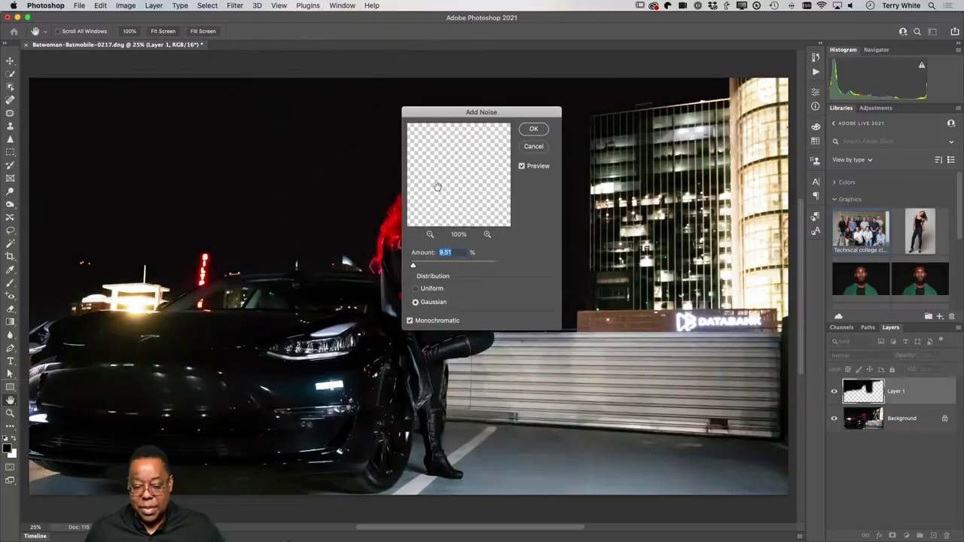
left_click_drag(472, 113, 629, 113)
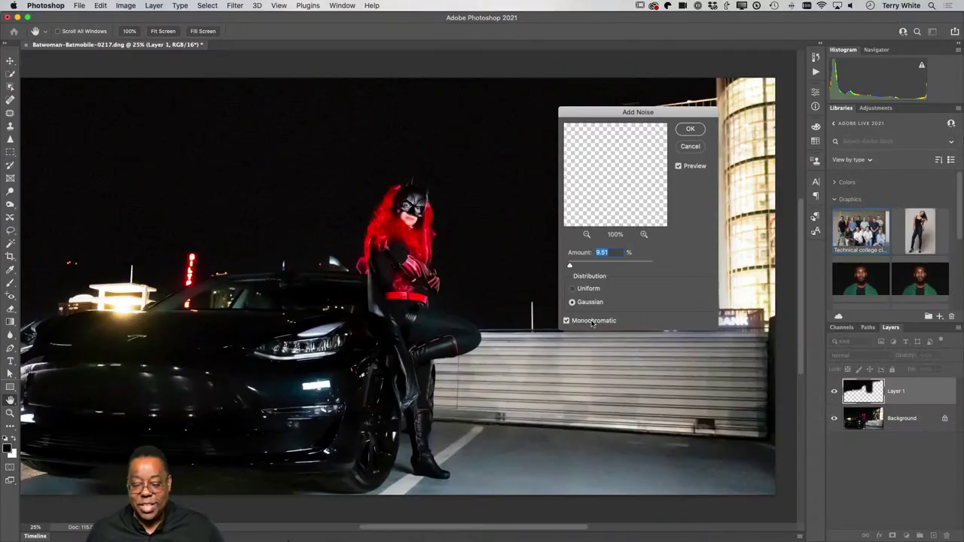
left_click_drag(570, 267, 579, 267)
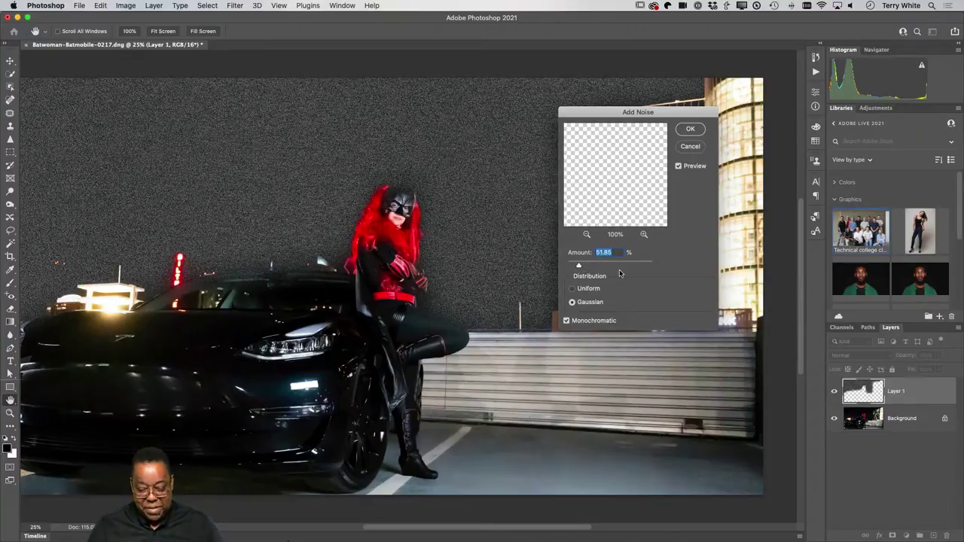
type("50")
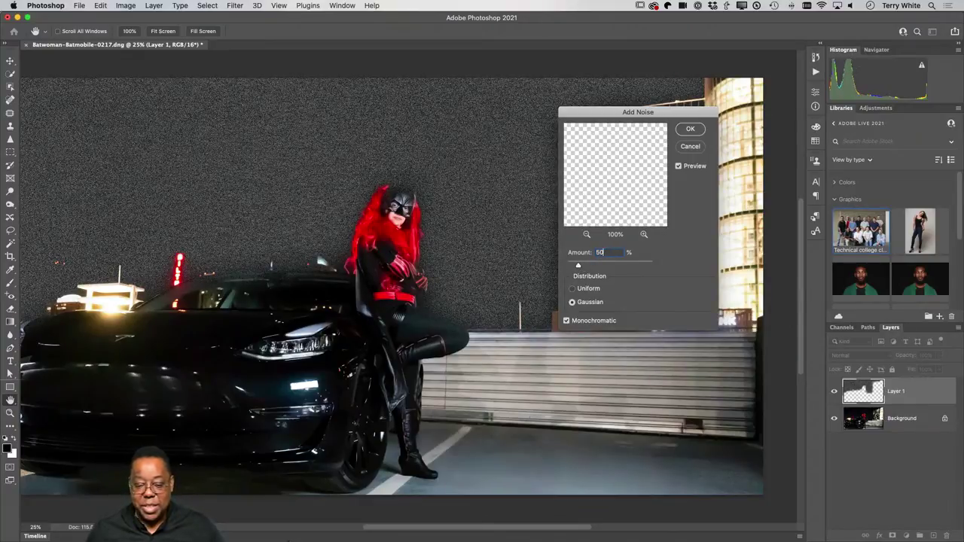
left_click(691, 130)
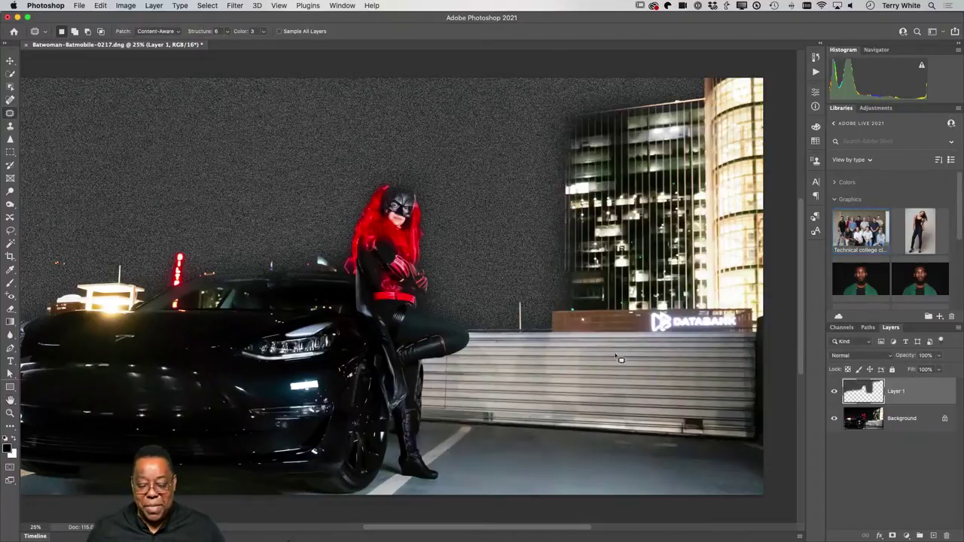
Try to thin the sky noise into stars with Levels, setting the input midtone to 0.12 and the white point to 107.
scroll(595, 360, "left", 2)
key("j")
scroll(609, 361, "left", 5)
scroll(609, 361, "right", 4)
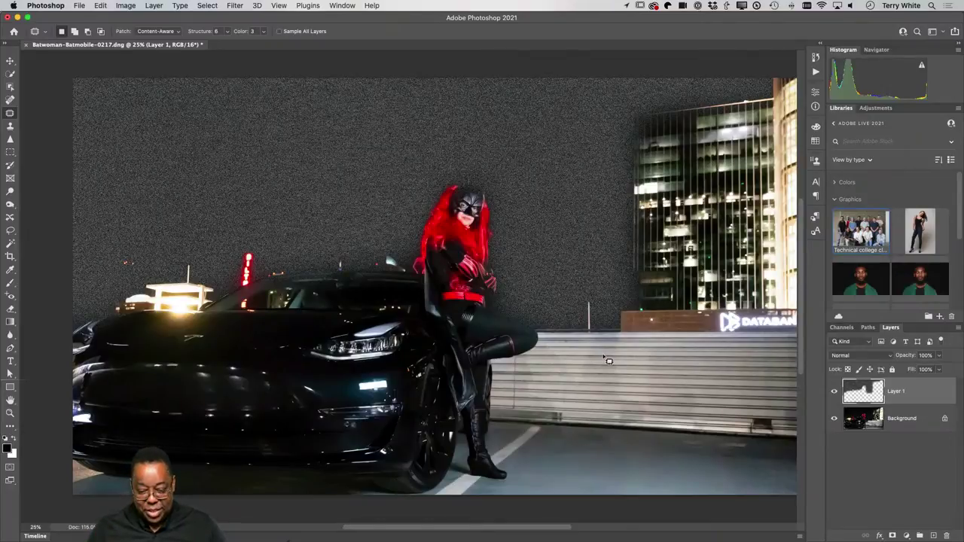
key("super+l")
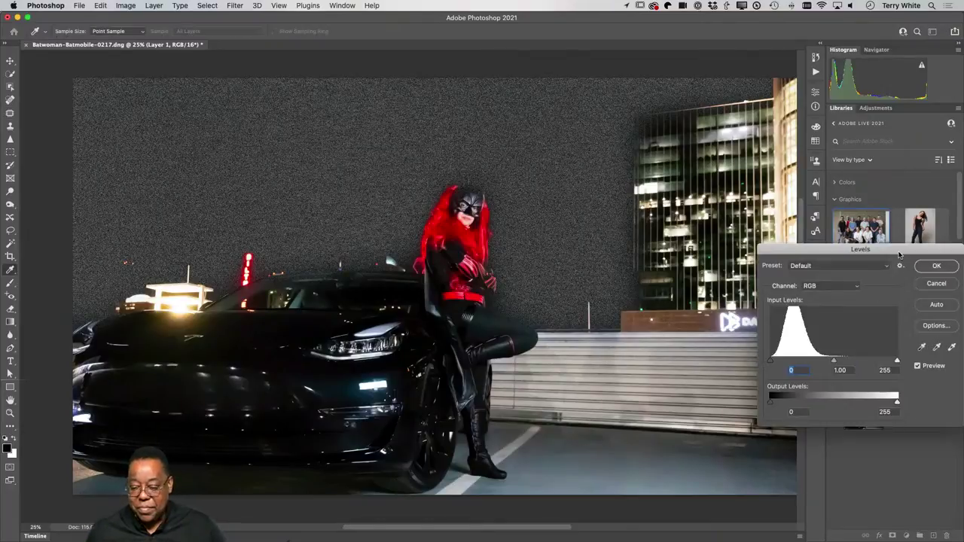
left_click_drag(895, 252, 623, 33)
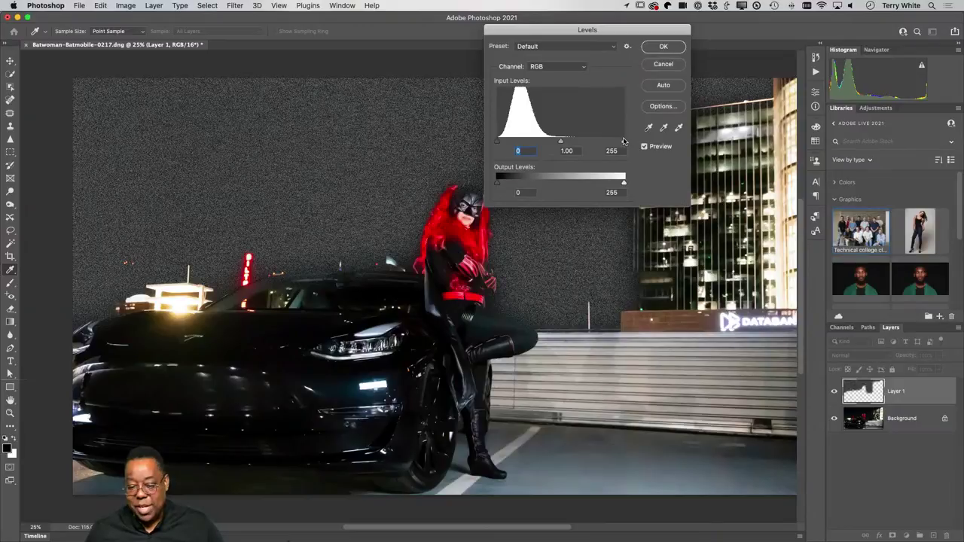
left_click_drag(624, 141, 548, 144)
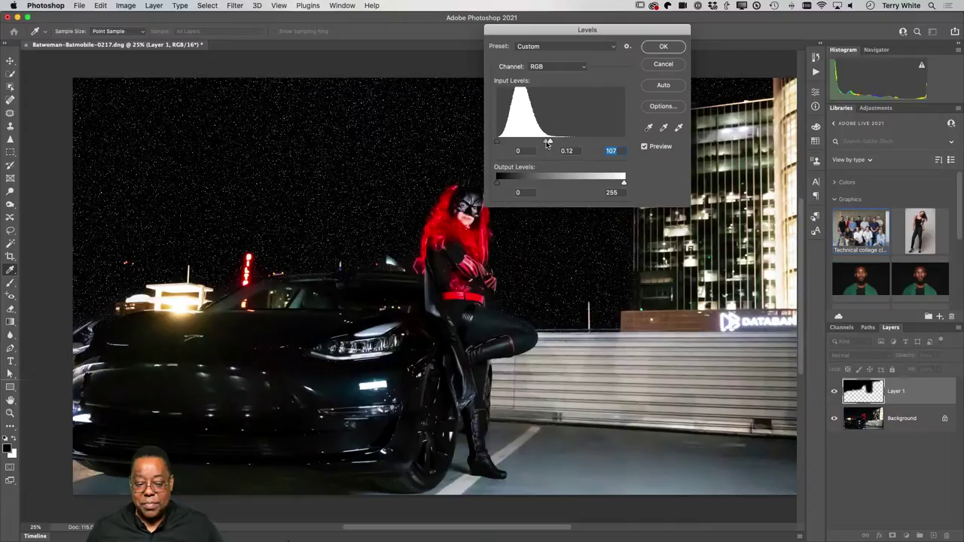
left_click(547, 144)
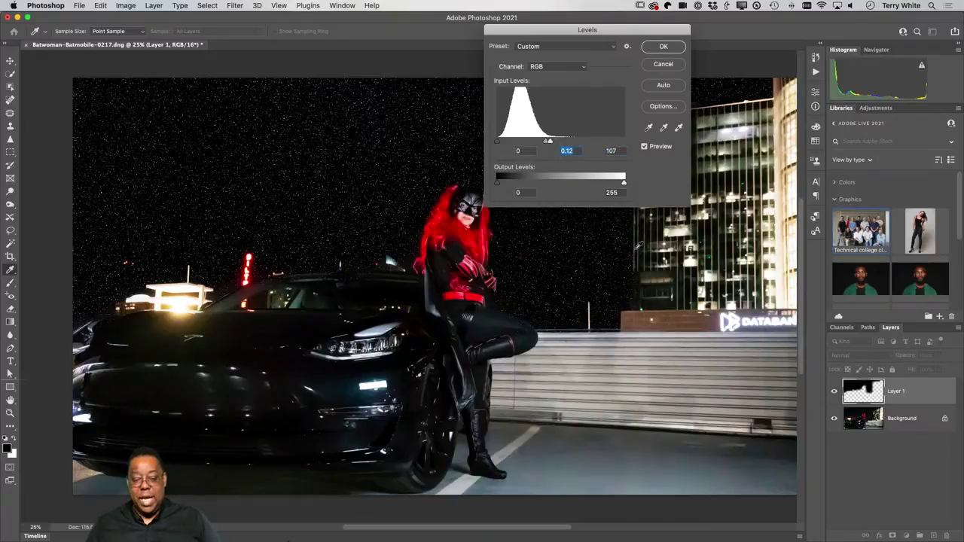
left_click(663, 47)
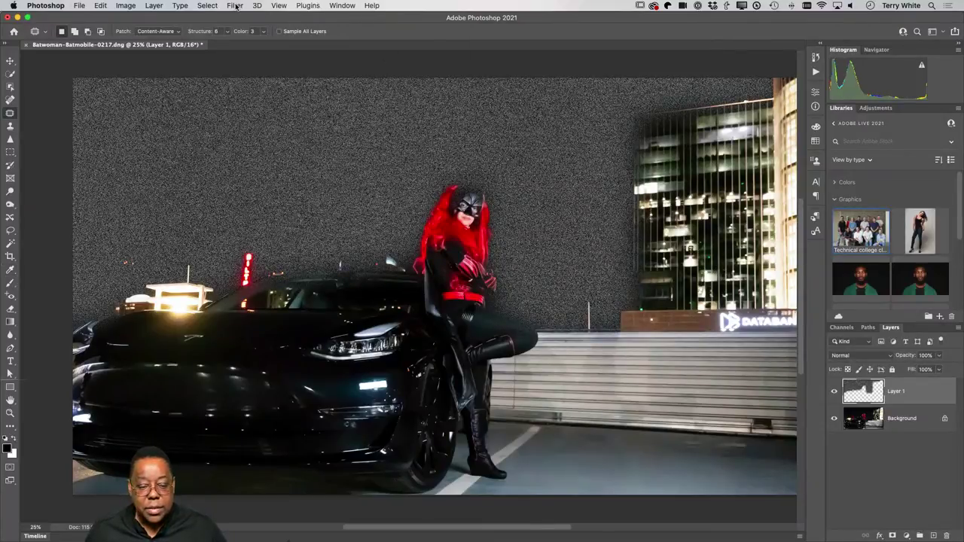
Undo the Levels change and try Levels on the sky noise again with midtone 0.07 and white point 107.
key("super+l")
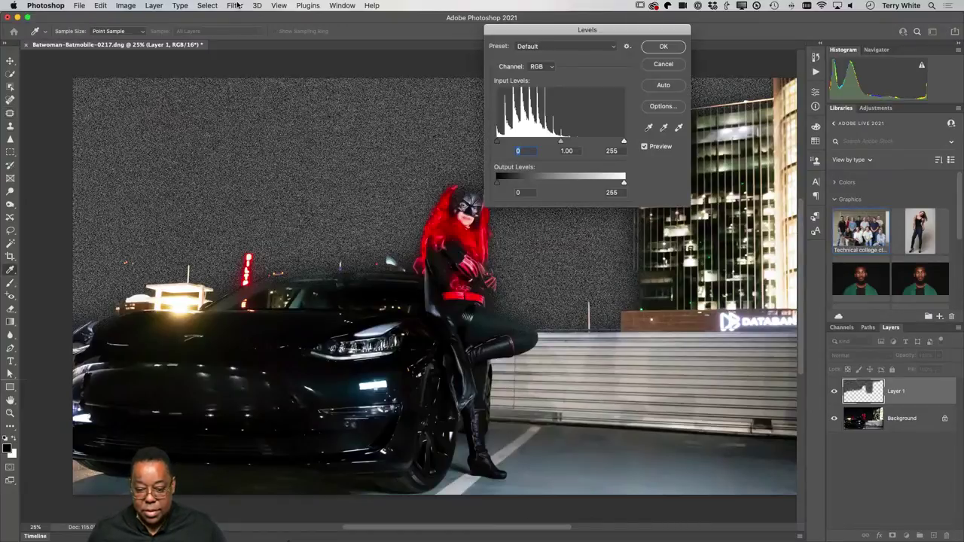
left_click(663, 64)
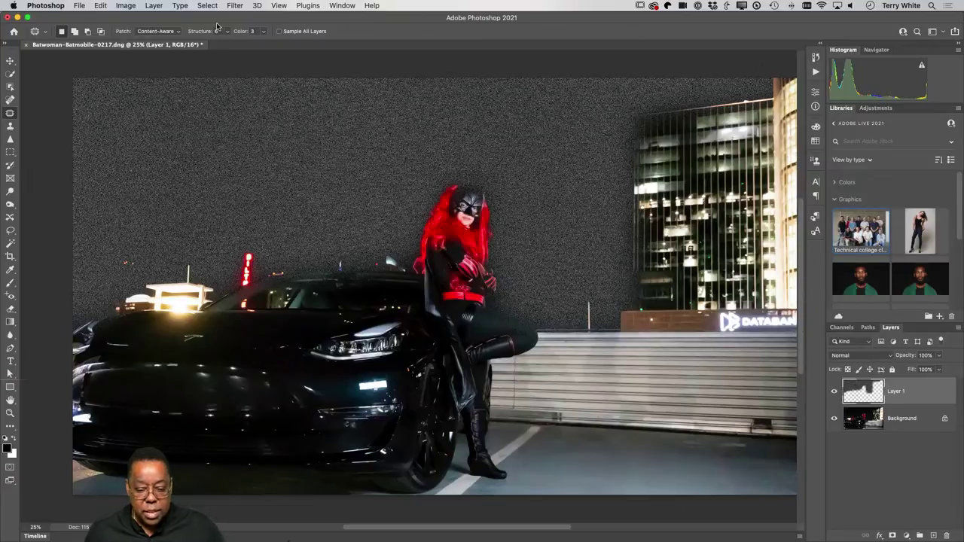
key("super+l")
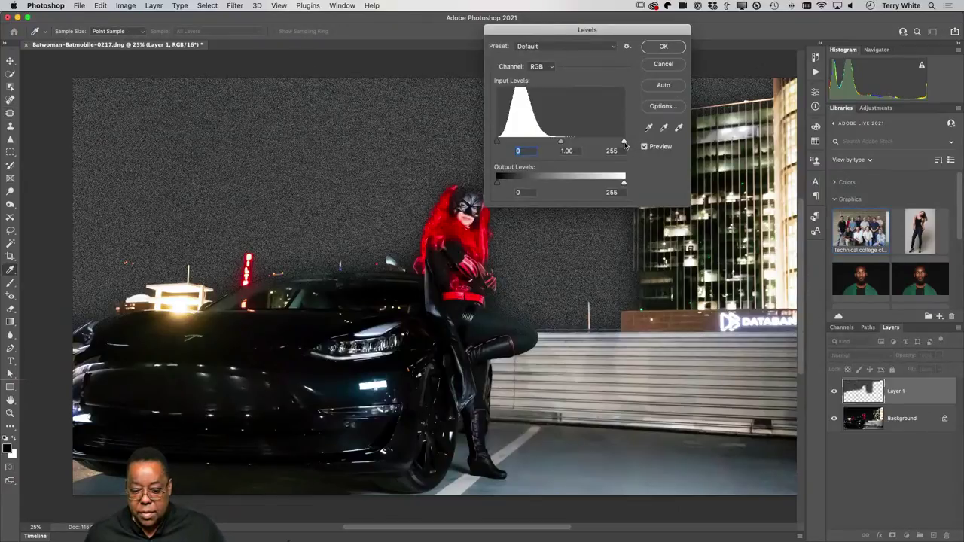
left_click_drag(625, 143, 548, 144)
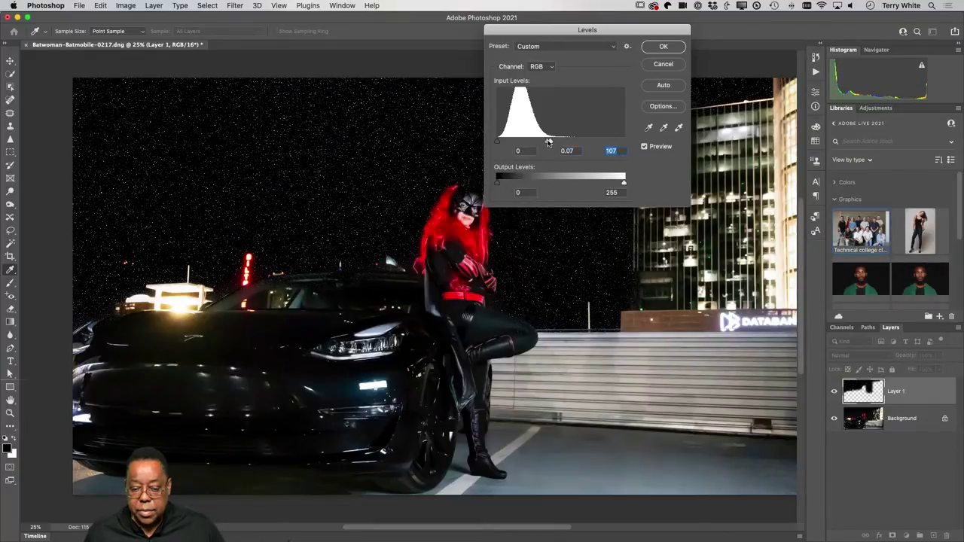
left_click(654, 49)
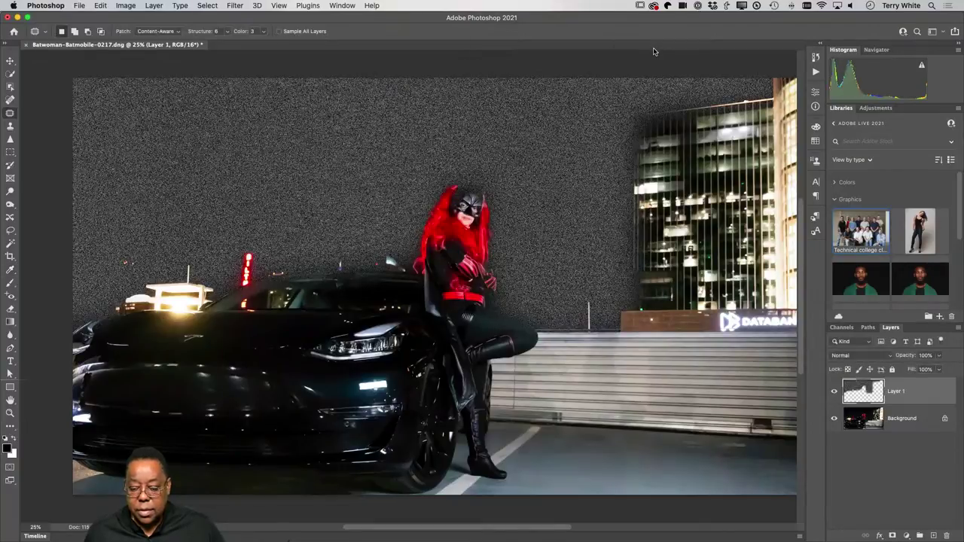
Preview other blend modes for Layer 1 over the Background, keep Normal, and delete the layer.
left_click(864, 357)
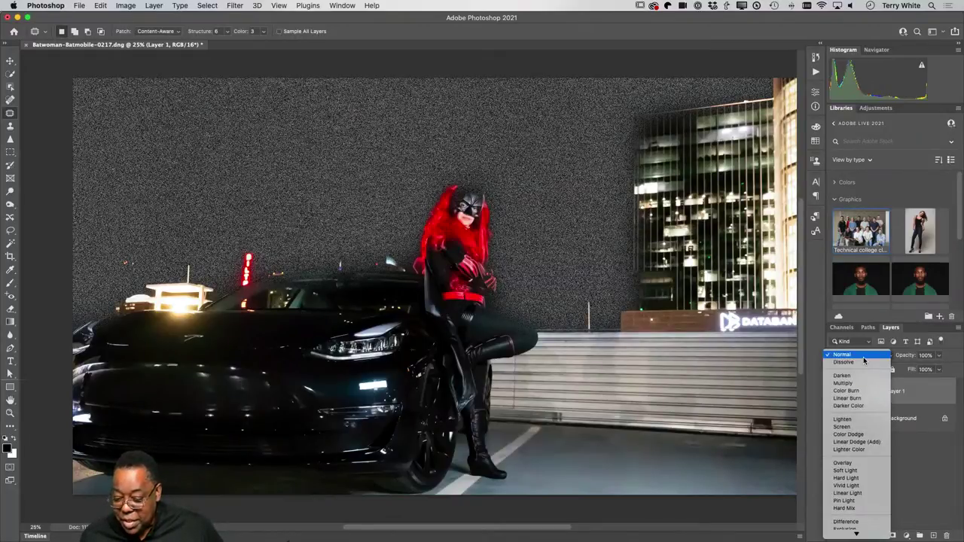
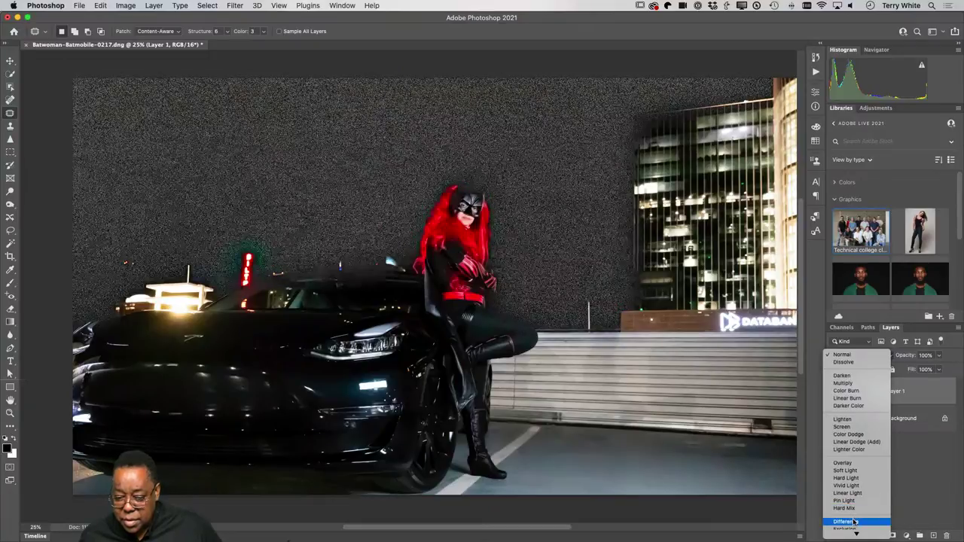
left_click(912, 442)
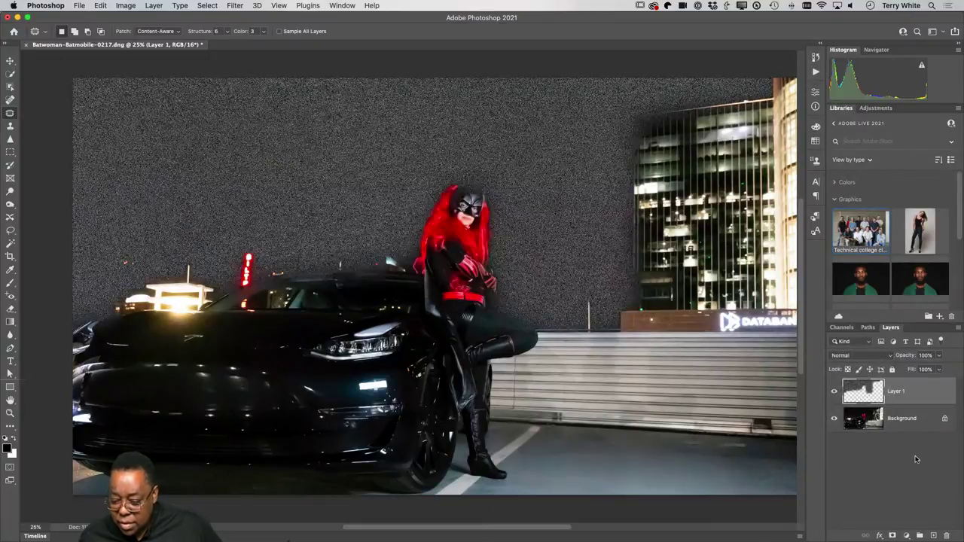
left_click(833, 420)
left_click(834, 419)
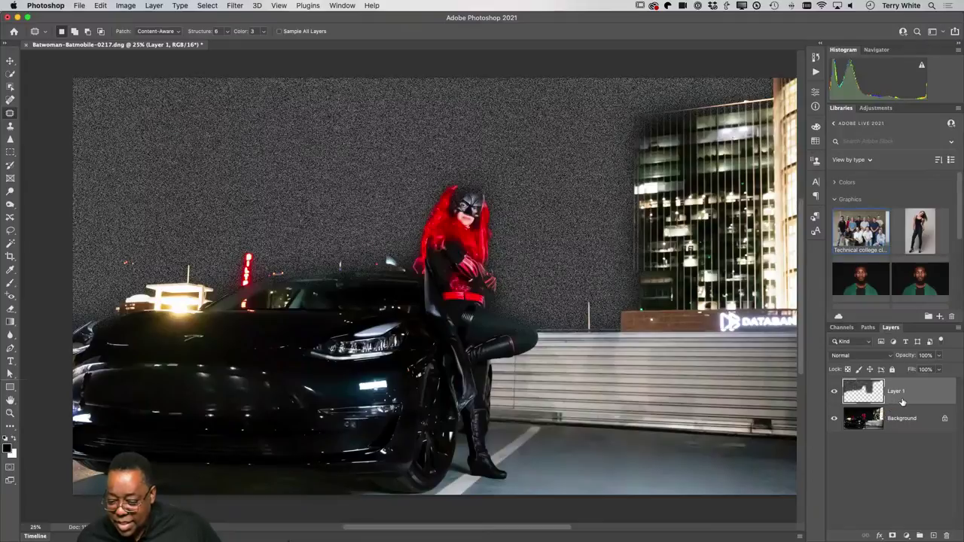
left_click_drag(905, 396, 866, 539)
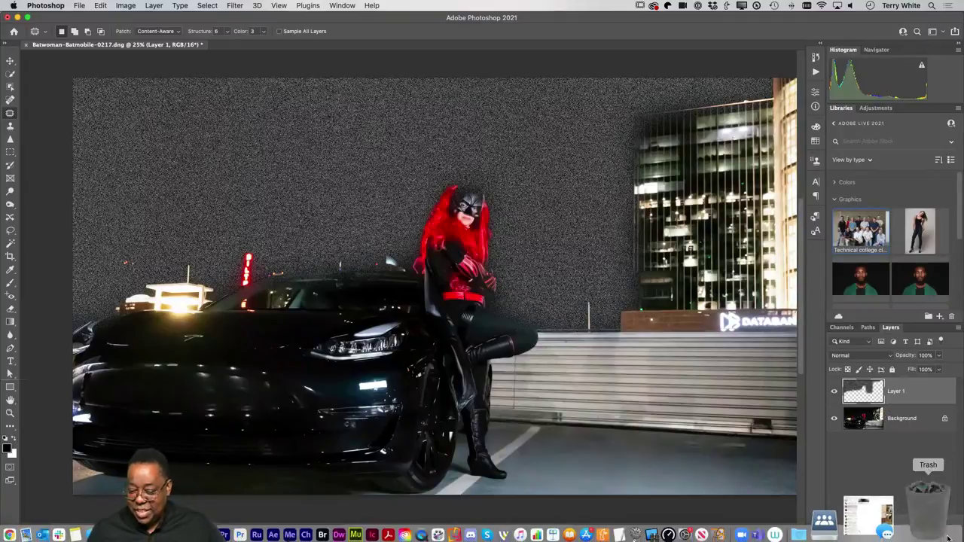
left_click_drag(911, 398, 947, 535)
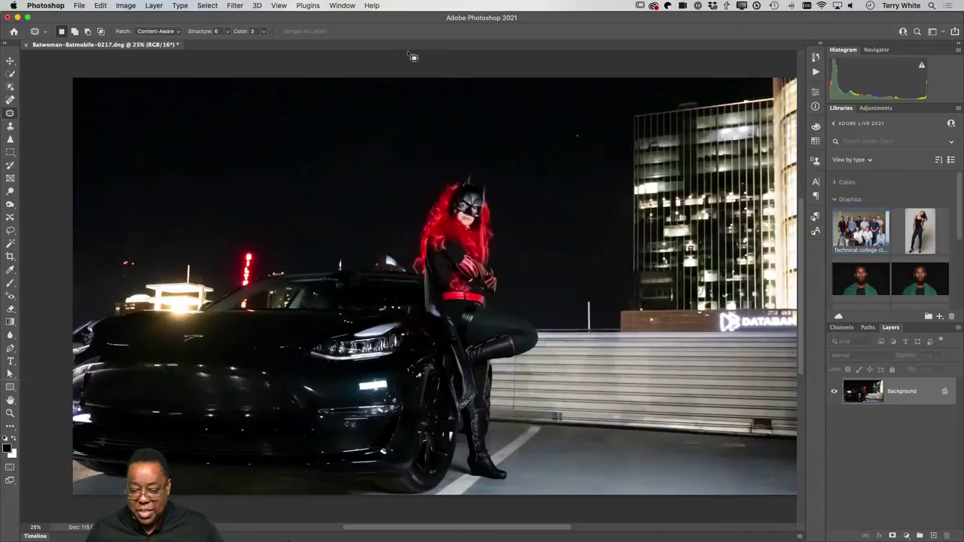
Select the sky automatically, copy it from the Background to a new layer, and load that layer's outline as a selection.
left_click(233, 5)
mouse_move(207, 5)
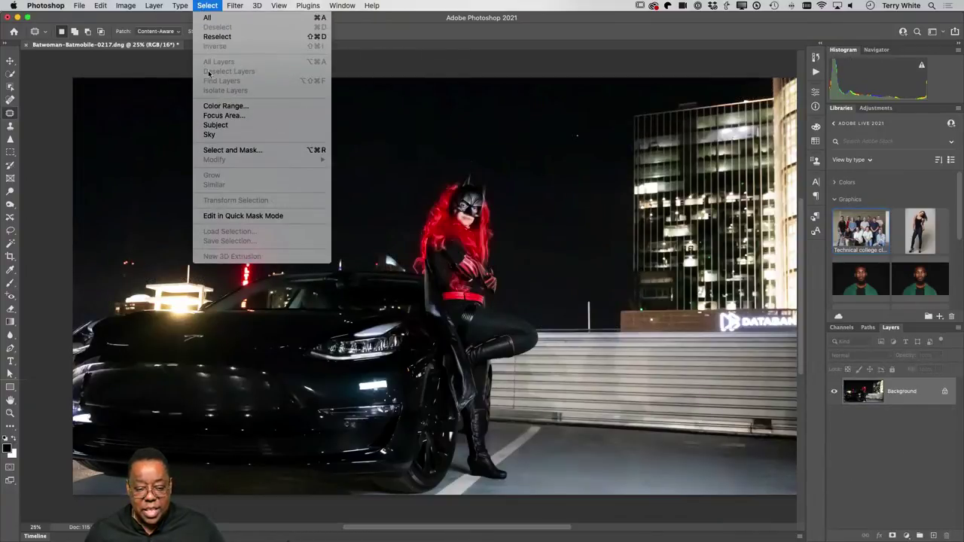
left_click(638, 155)
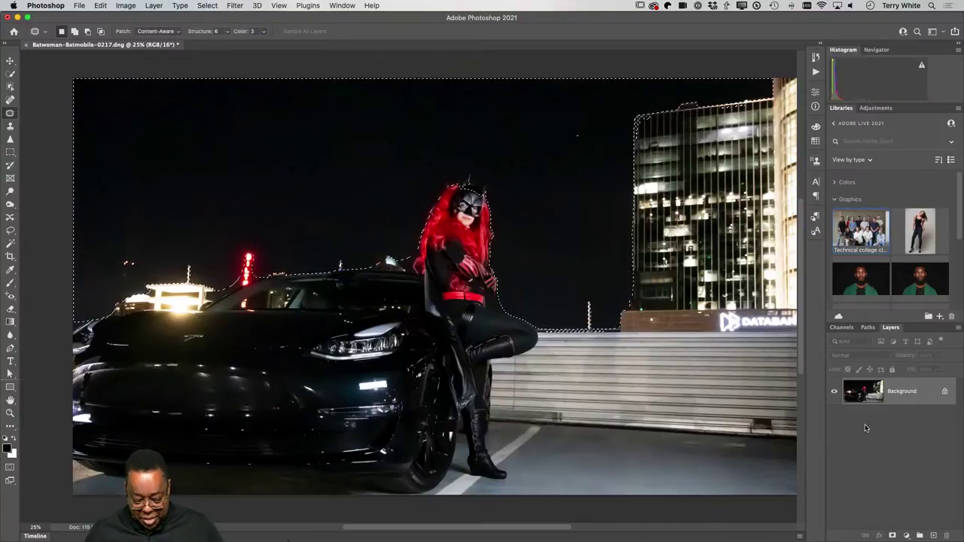
key("super+j")
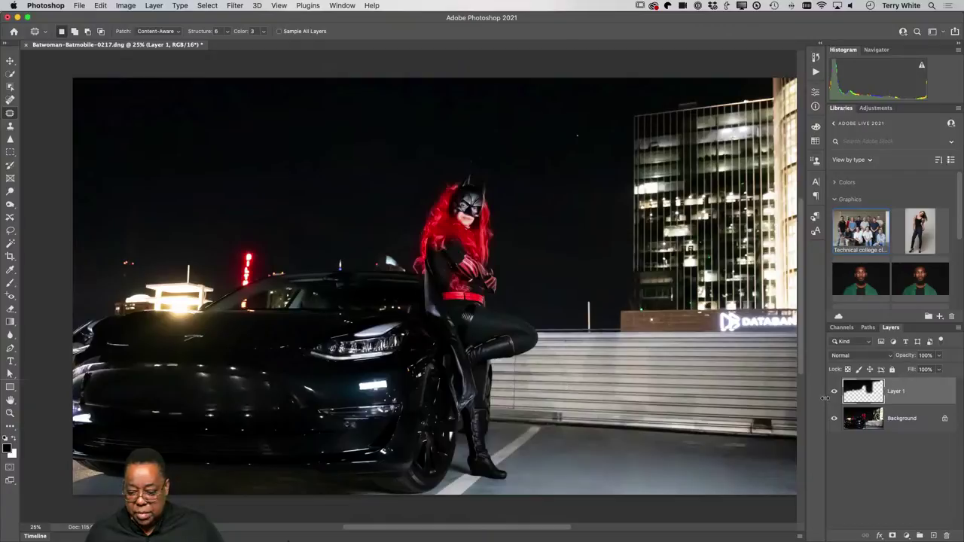
left_click(858, 389, "super")
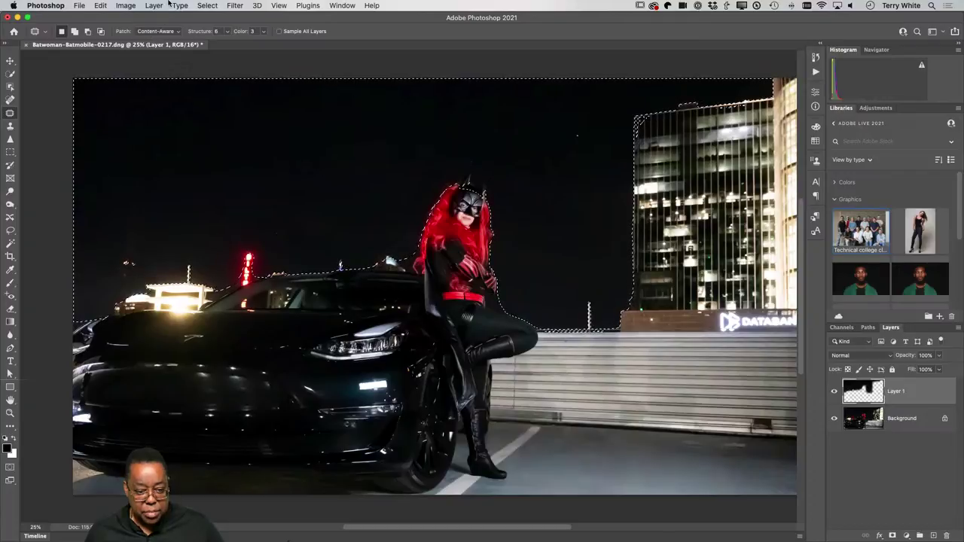
Reapply the last Add Noise filter to the selected sky on Layer 1.
left_click(235, 5)
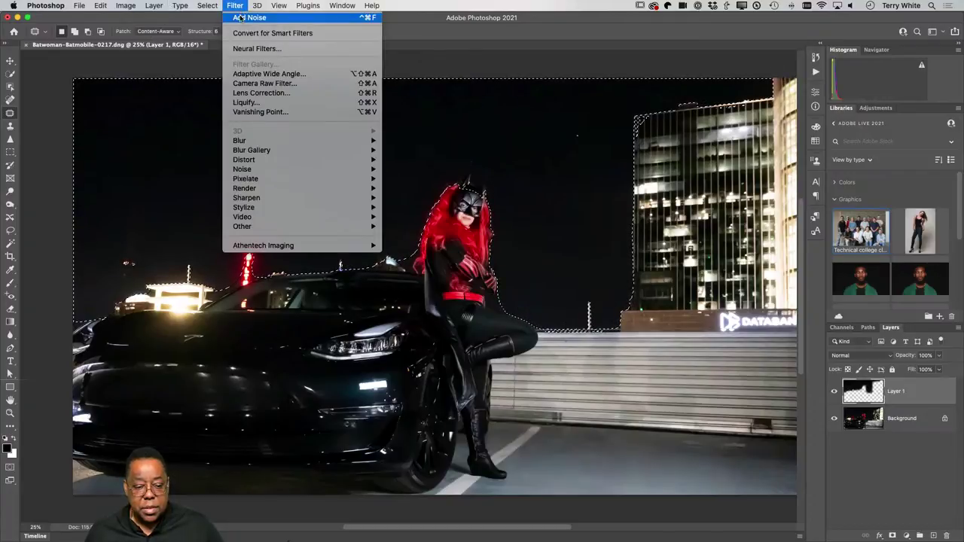
left_click(249, 17)
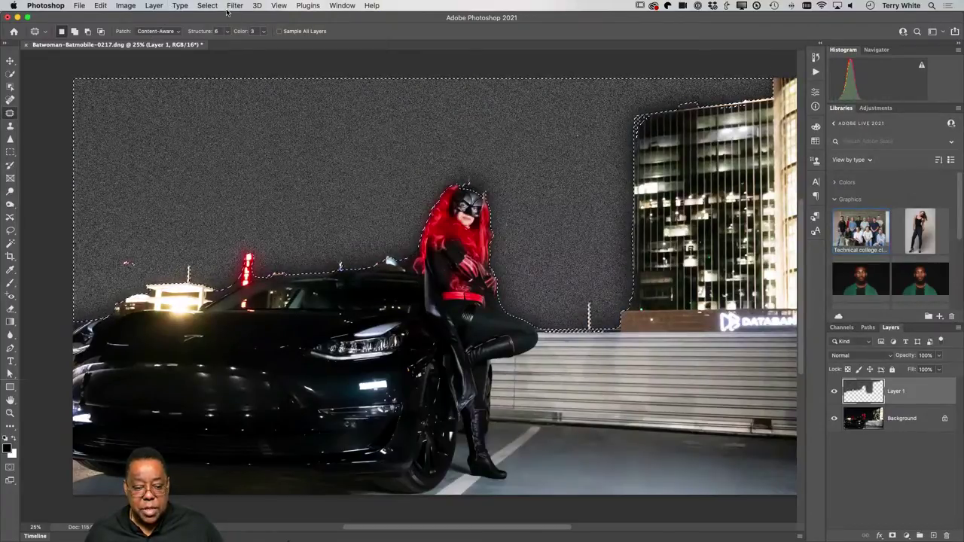
left_click(235, 5)
left_click(235, 5)
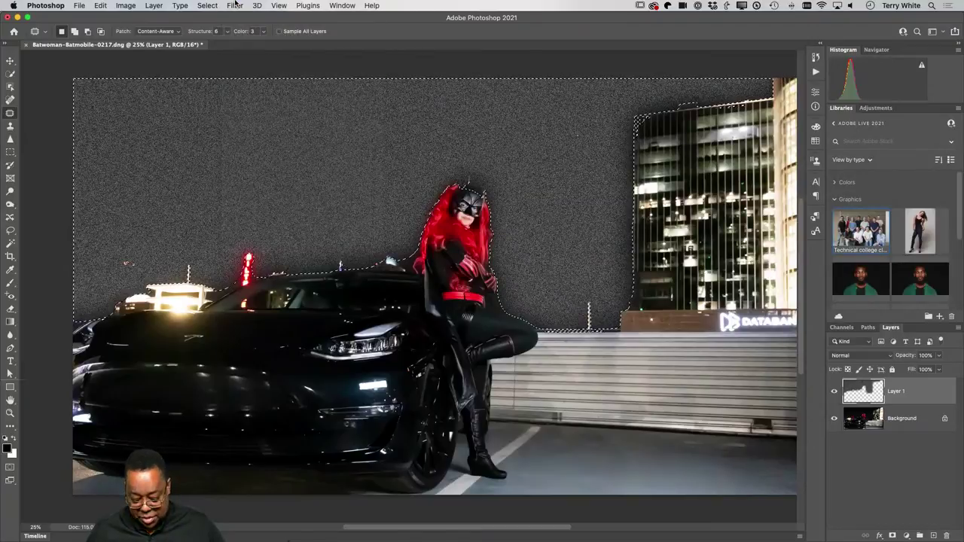
Try to turn the selected sky noise into stars with Levels, using midtone 0.09 and white point 113.
key("ctrl+l")
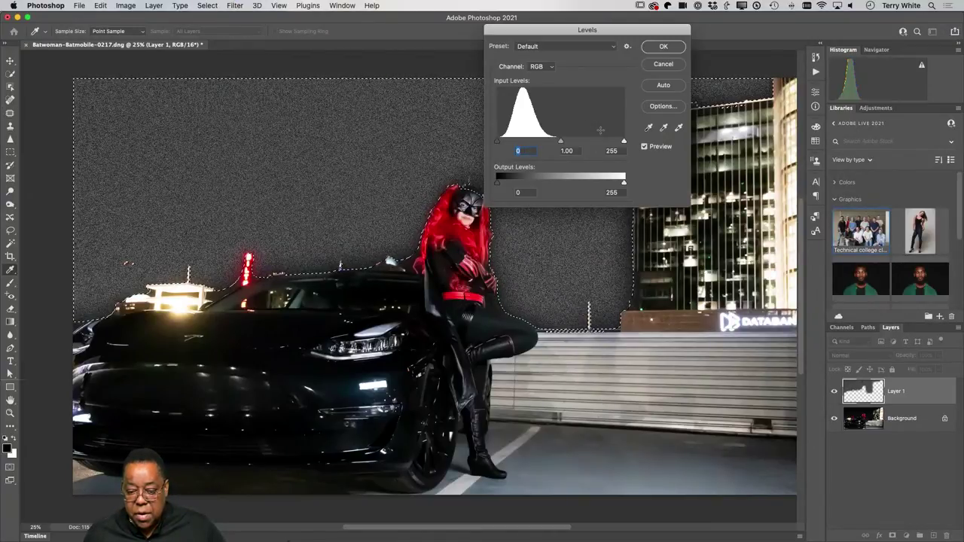
left_click_drag(624, 141, 553, 142)
left_click(553, 143)
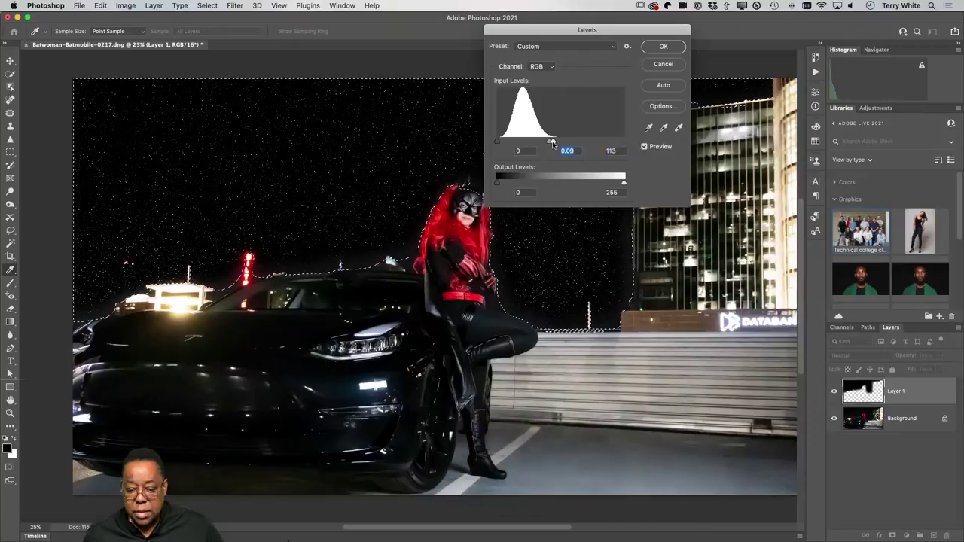
left_click(664, 47)
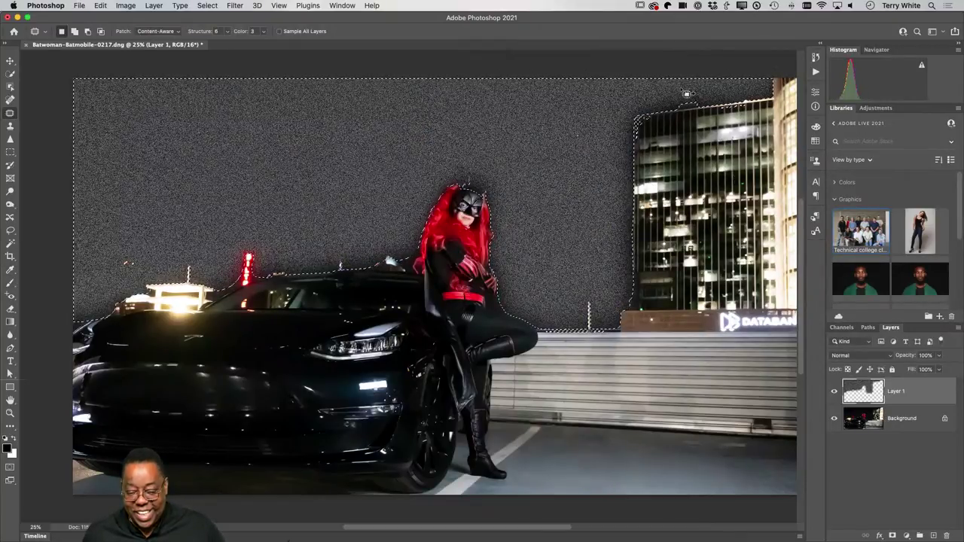
Add a Levels adjustment layer masked to the selected sky, with midtone 0.01 and white point 92.
left_click(907, 536)
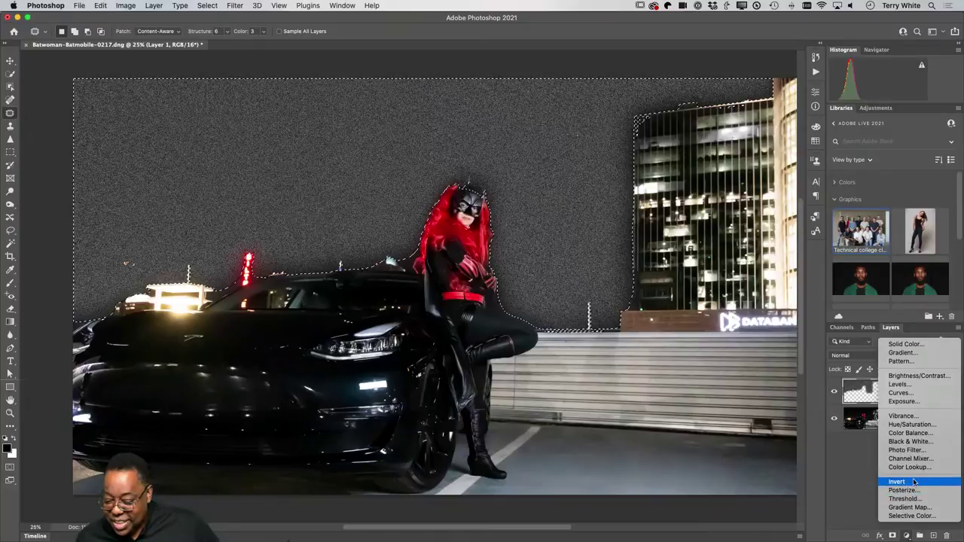
left_click(903, 384)
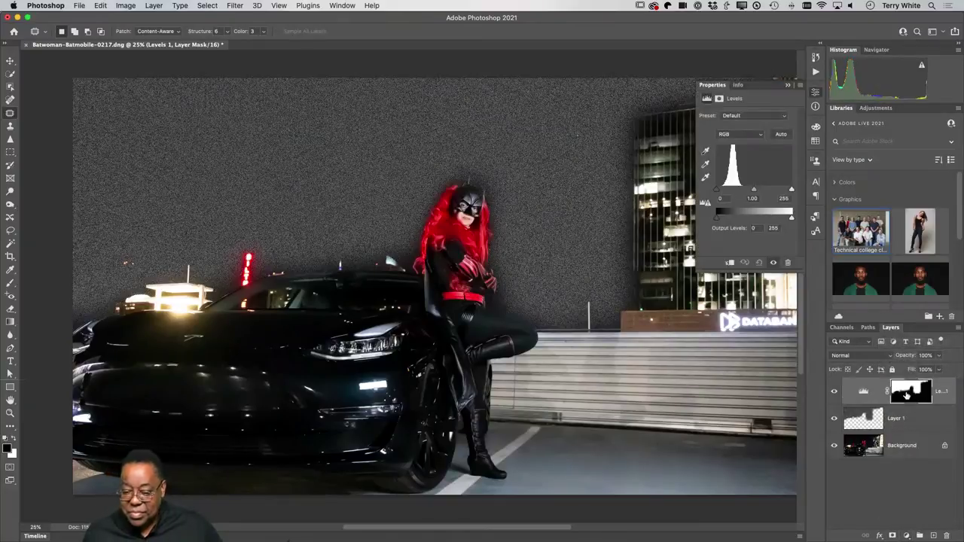
left_click_drag(791, 191, 744, 192)
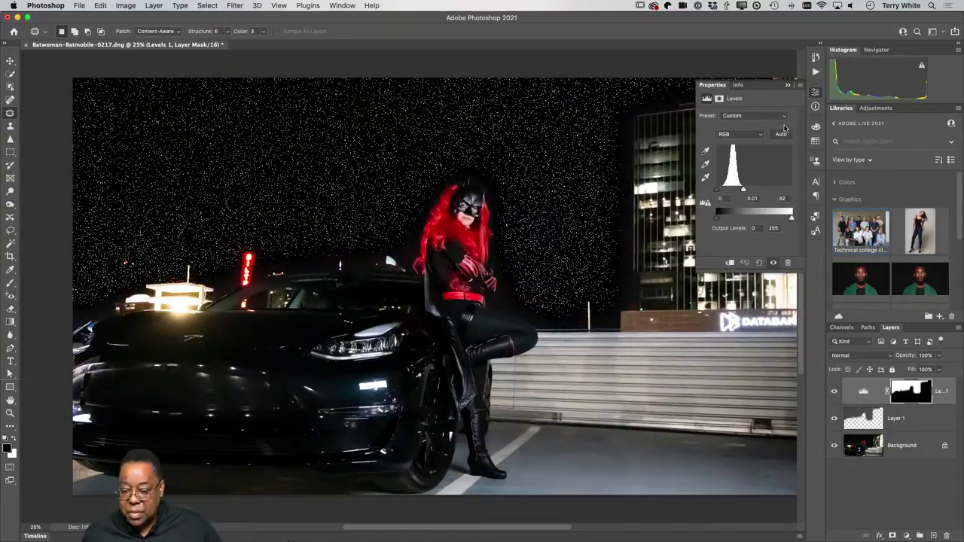
left_click(789, 85)
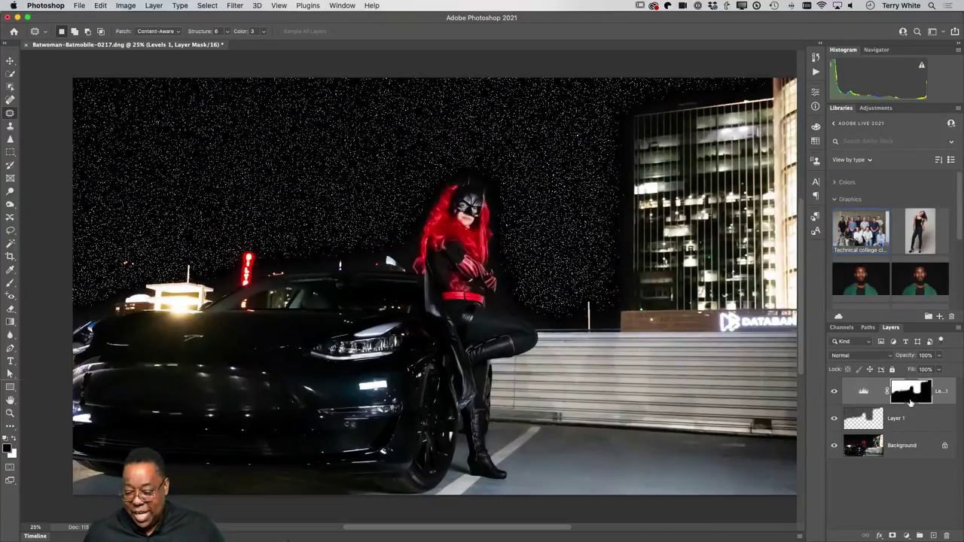
Reduce the opacity of Layer 1 to 75% to thin out the stars in the sky.
left_click(870, 417)
left_click_drag(911, 357, 892, 357)
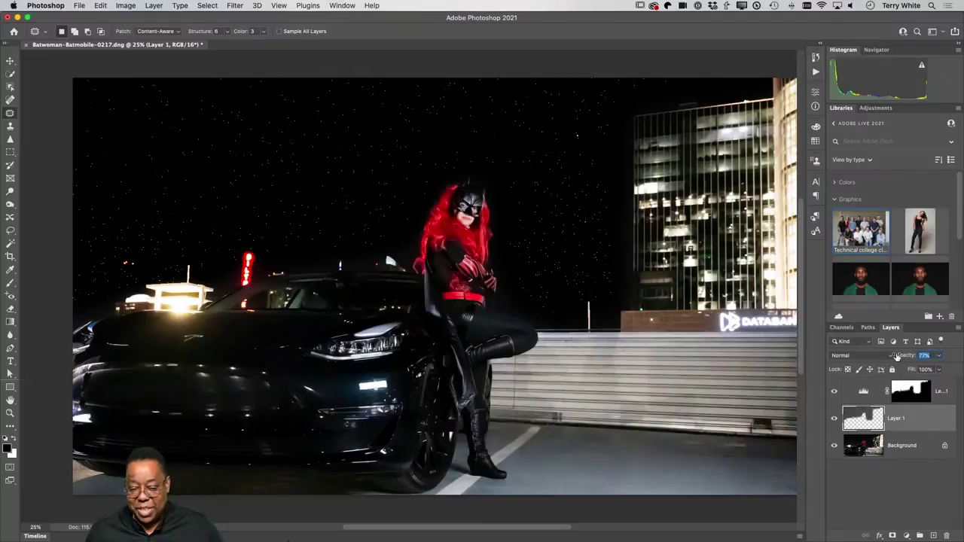
left_click_drag(896, 357, 899, 357)
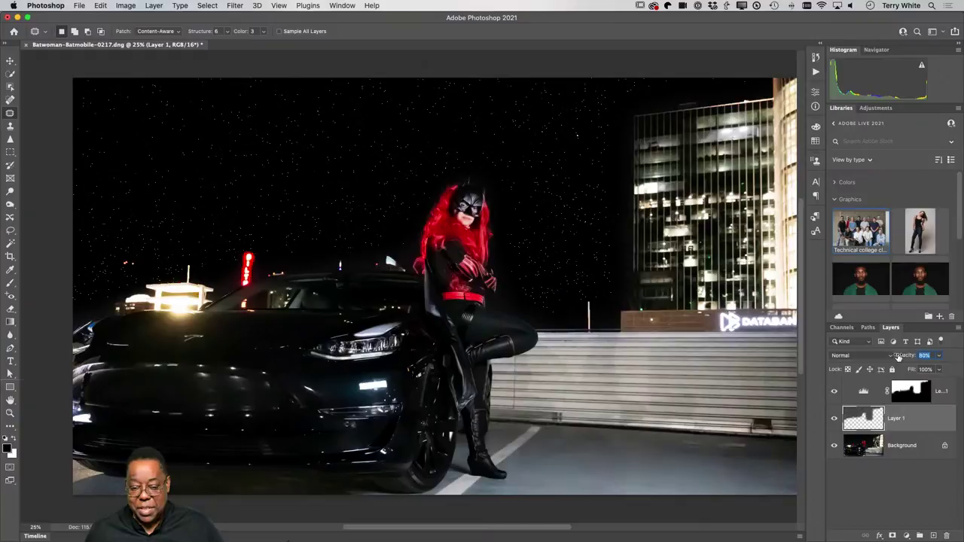
left_click_drag(897, 357, 898, 358)
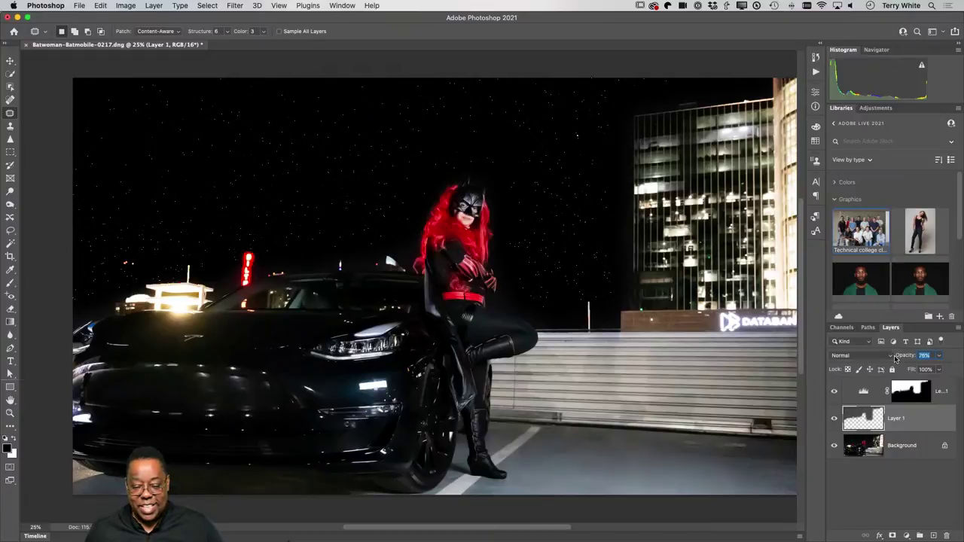
left_click_drag(895, 359, 893, 358)
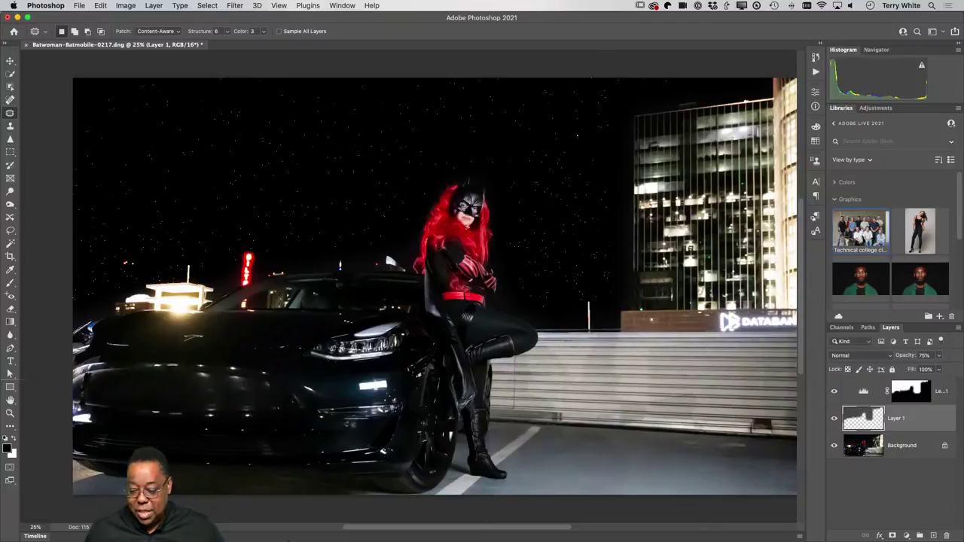
Soften the star noise on Layer 1 with a 0.75-pixel Gaussian Blur and set the layer's opacity to 86%.
left_click(866, 450)
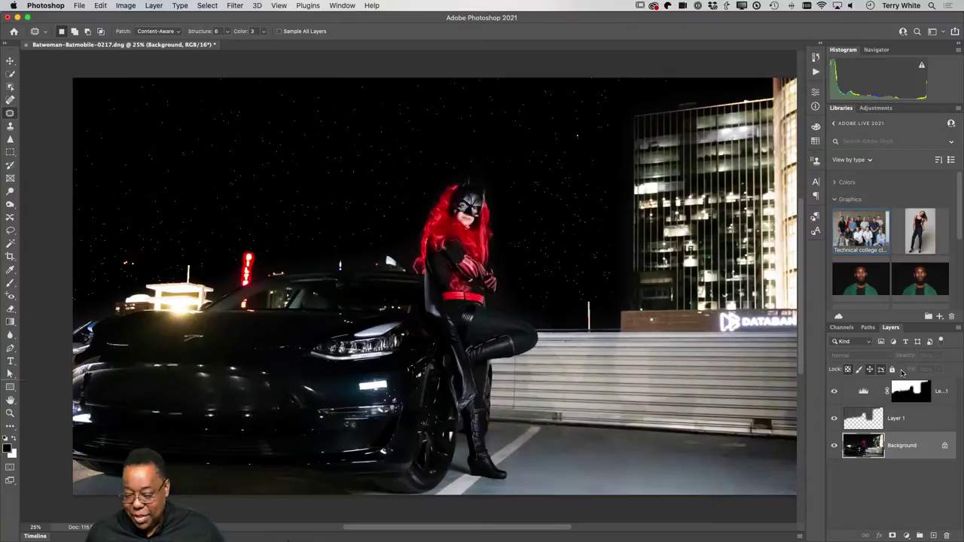
left_click(873, 423)
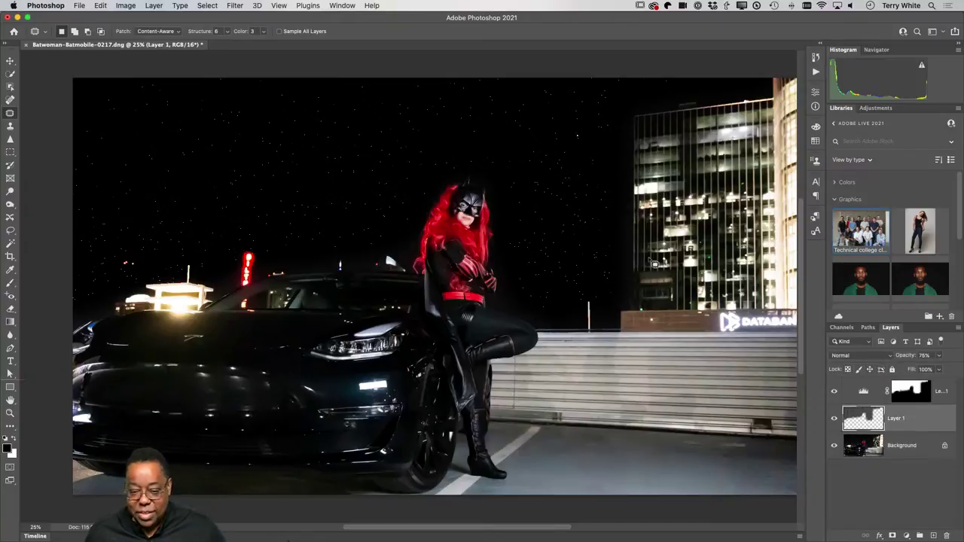
left_click(236, 4)
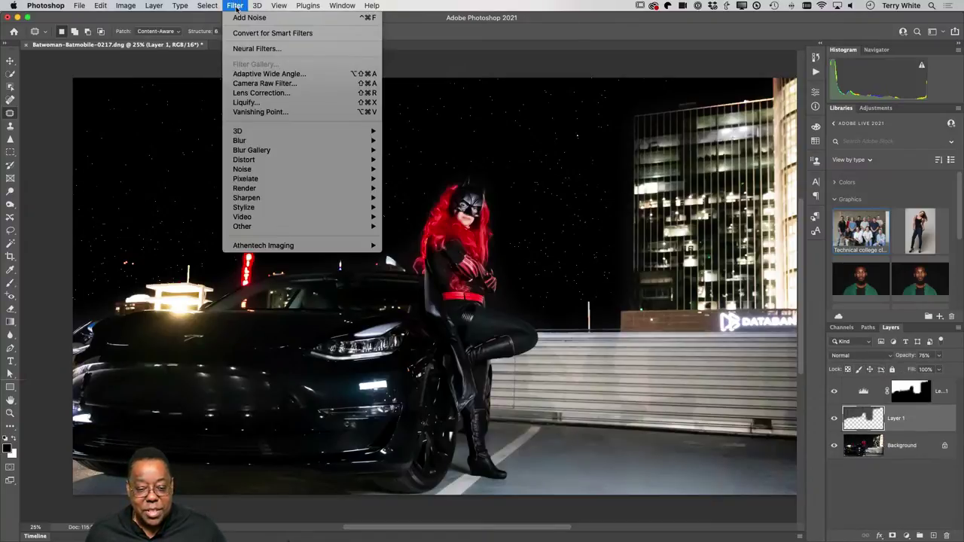
key("Escape")
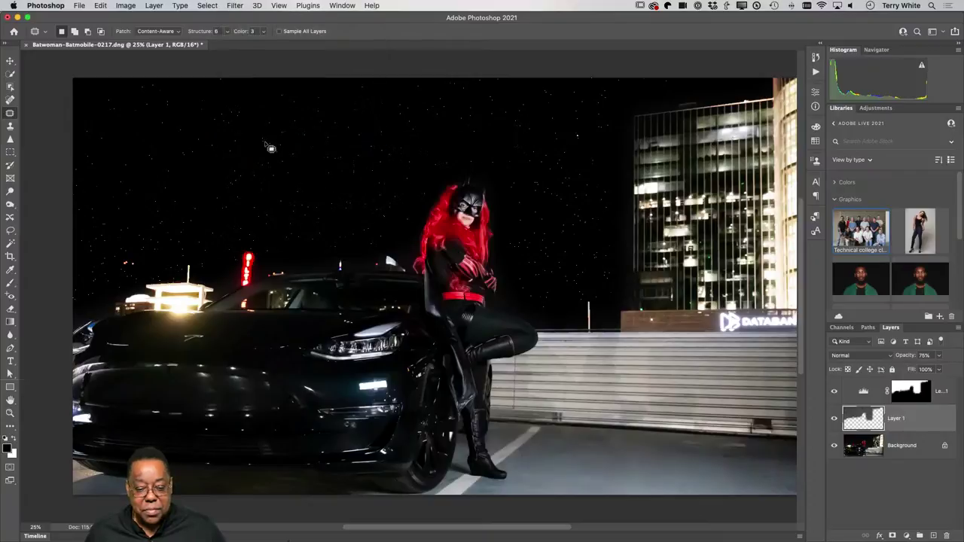
left_click(236, 5)
mouse_move(256, 142)
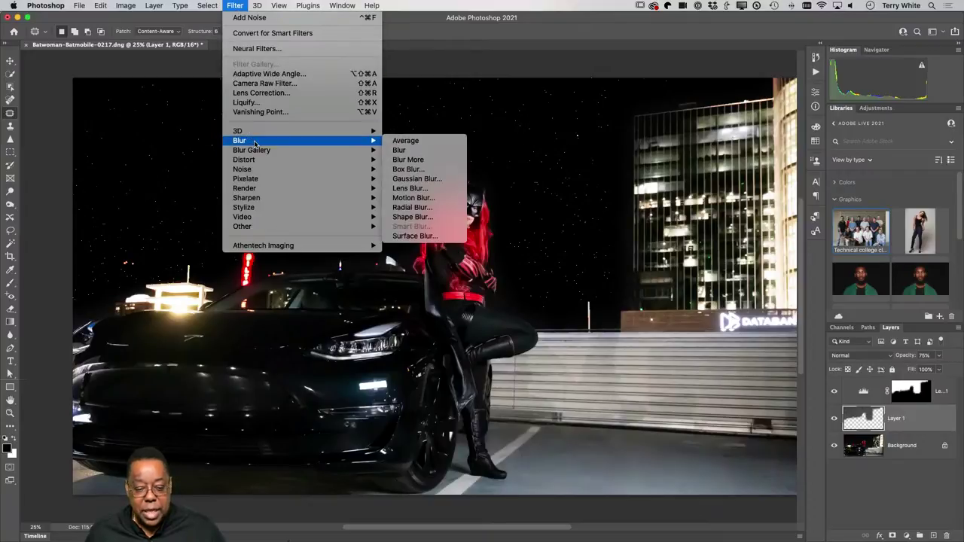
left_click(436, 179)
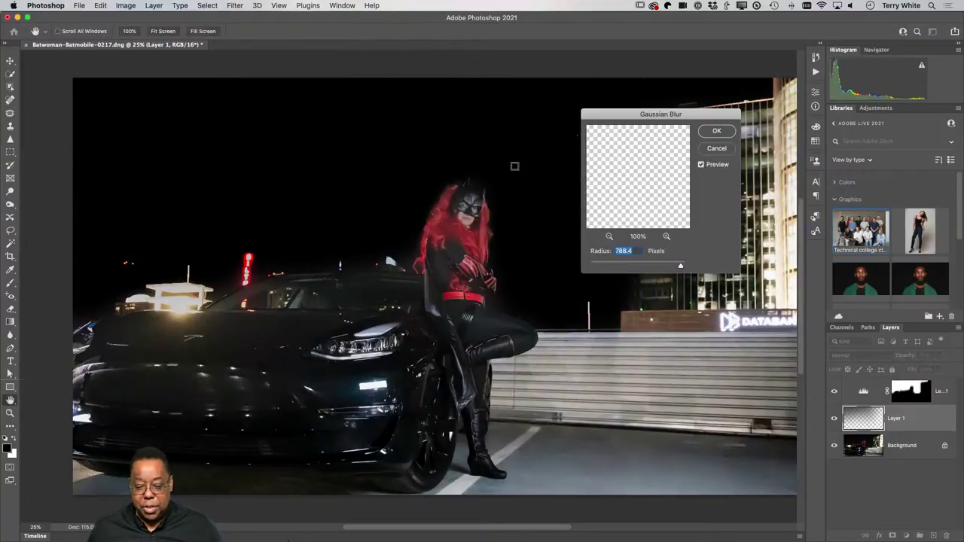
type("1")
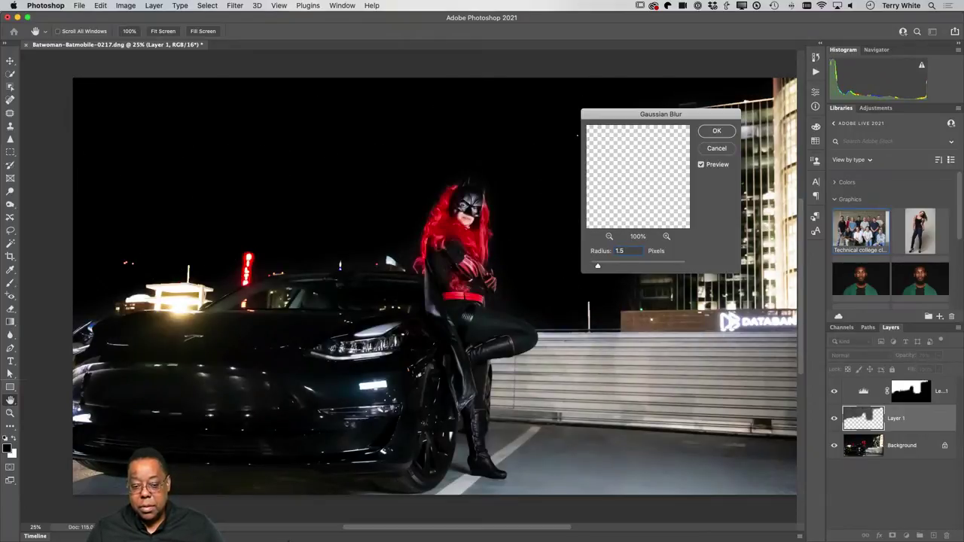
key("BackSpace")
type(".5")
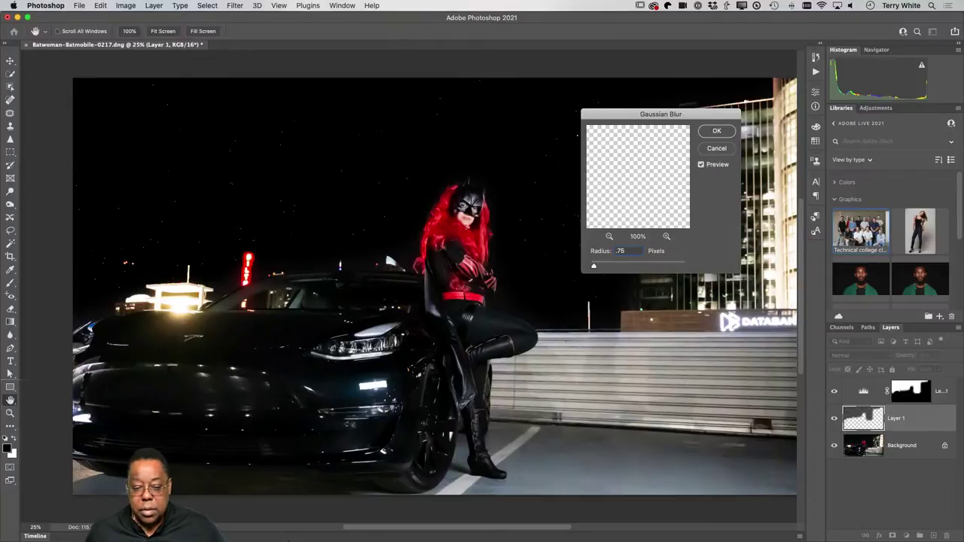
left_click(716, 131)
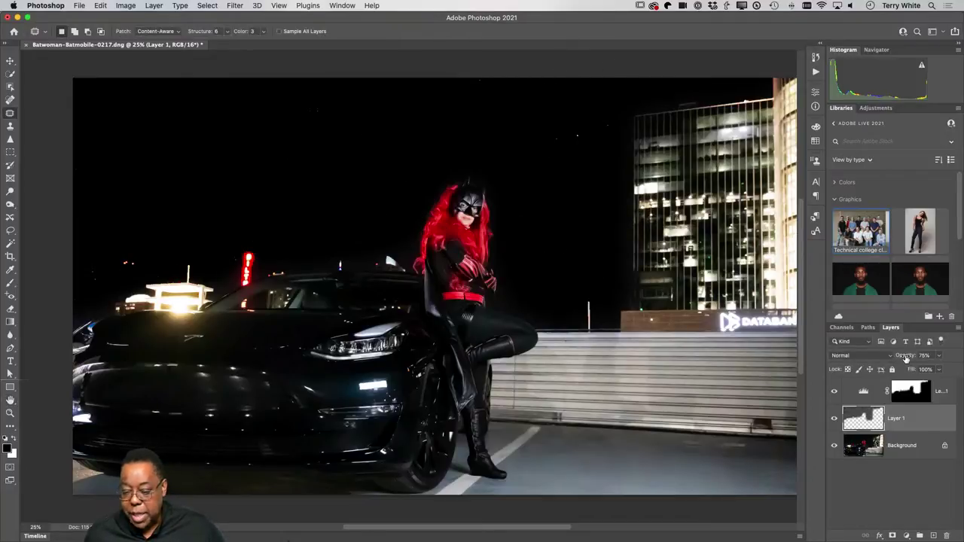
left_click_drag(907, 359, 909, 359)
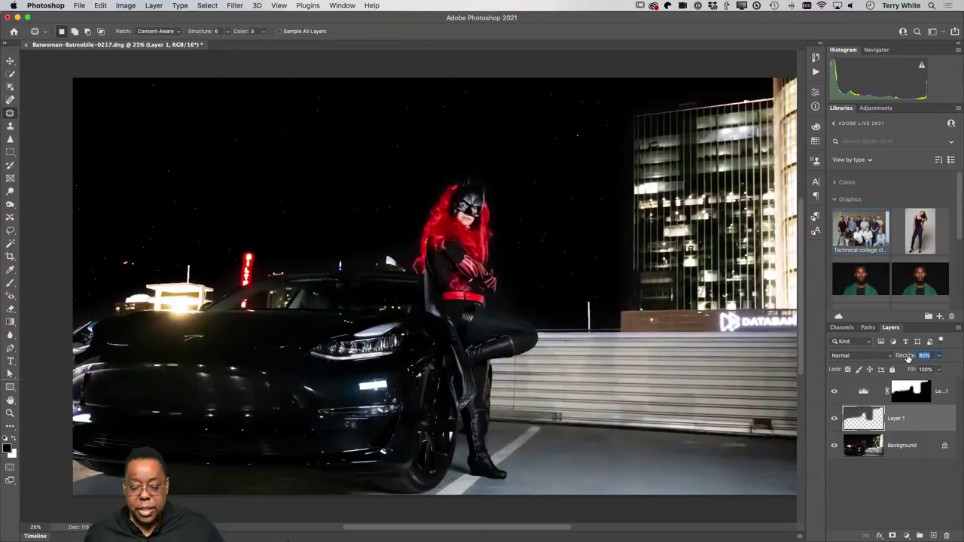
left_click_drag(908, 359, 912, 357)
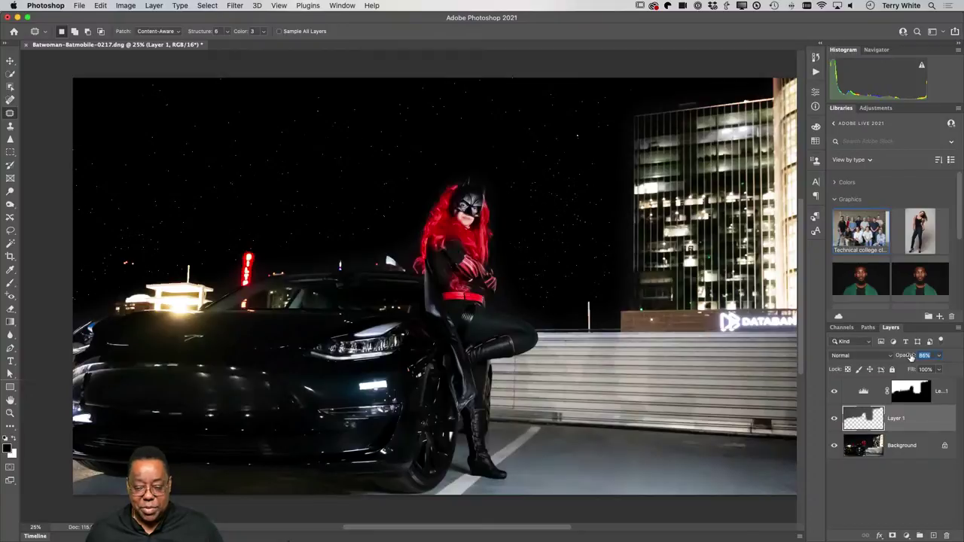
Select the costumed woman on the Background with the Object Selection tool and copy her to a new layer.
left_click(863, 445)
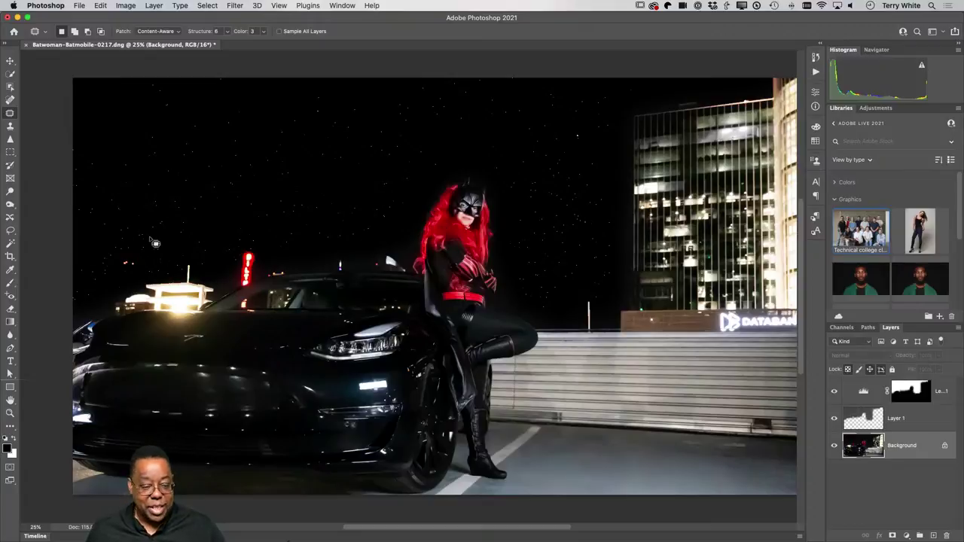
left_click(10, 88)
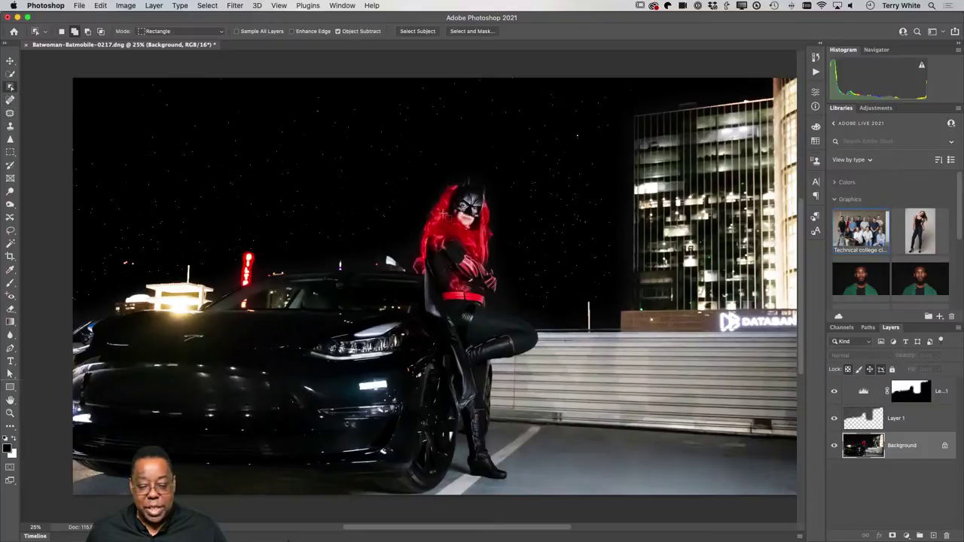
left_click_drag(397, 164, 546, 469)
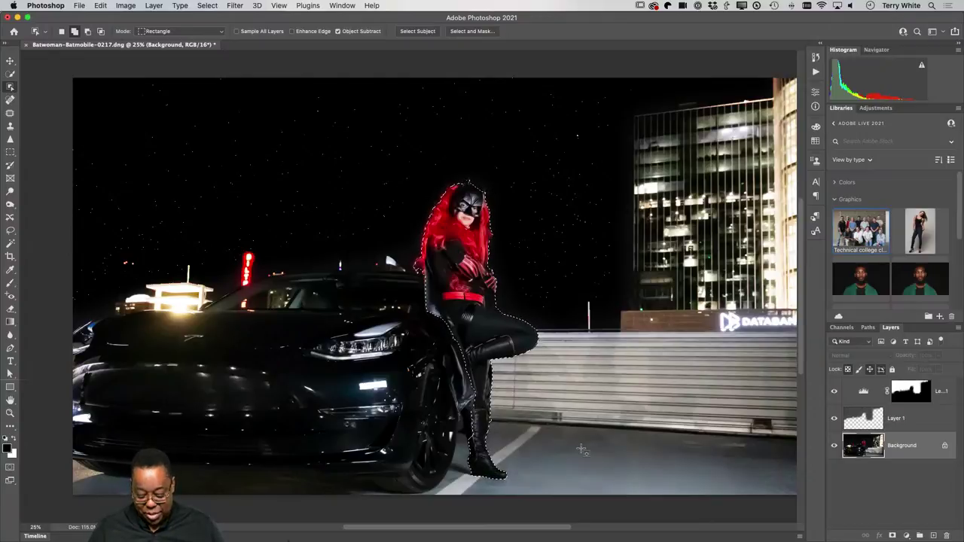
key("super+j")
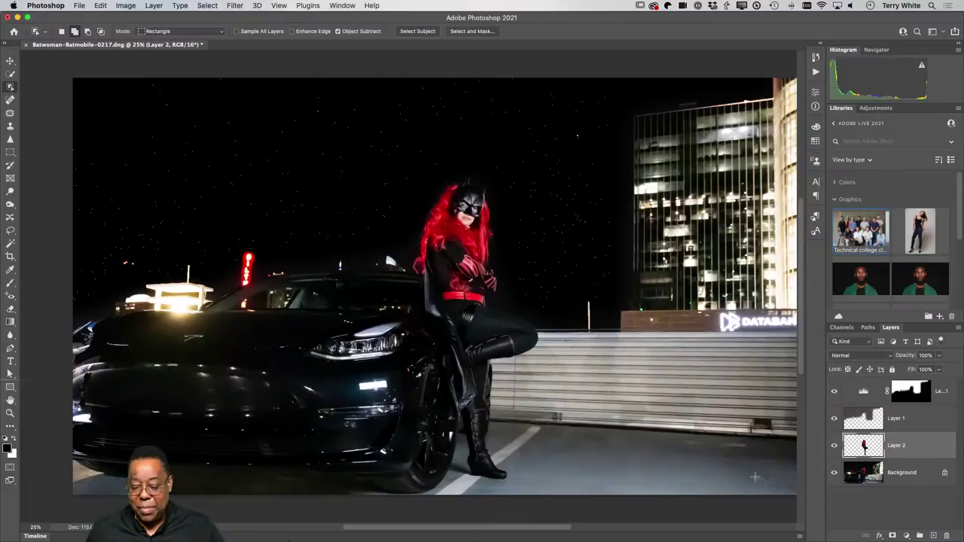
Create an empty layer directly above the Background and name it smoke.
left_click_drag(913, 477, 944, 527)
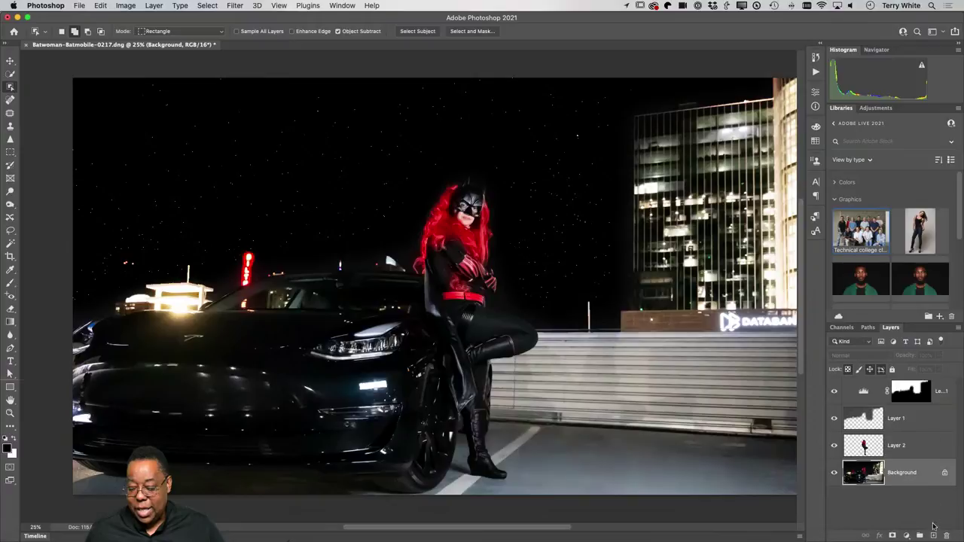
left_click(933, 535)
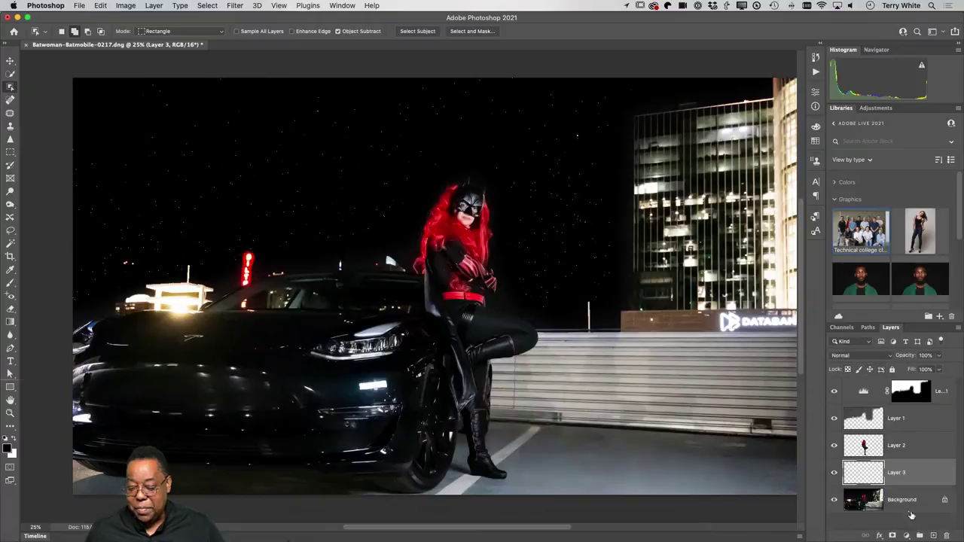
double_click(898, 473)
type("S")
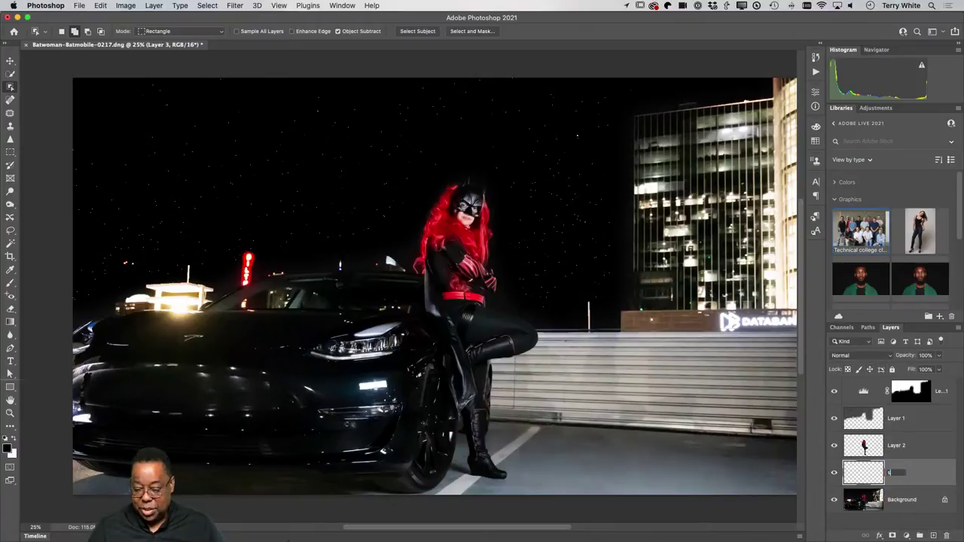
Rename the woman's cutout layer as Hero and the sky noise layer as stars.
double_click(898, 445)
type("He")
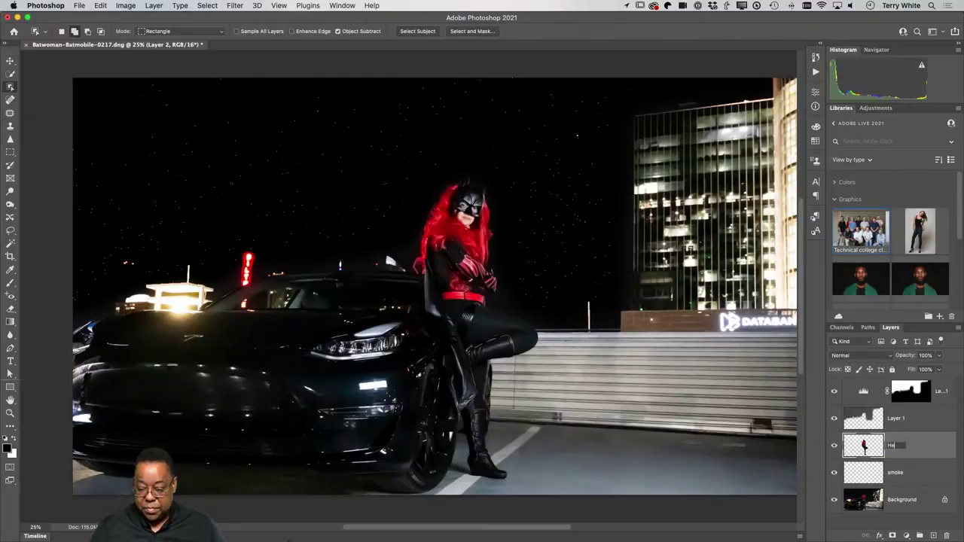
type("ro")
double_click(896, 418)
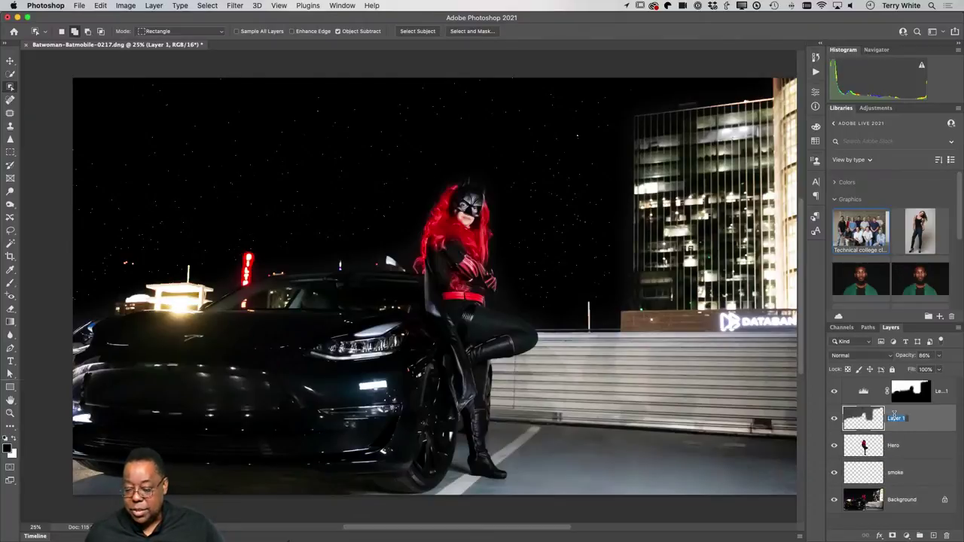
type("B")
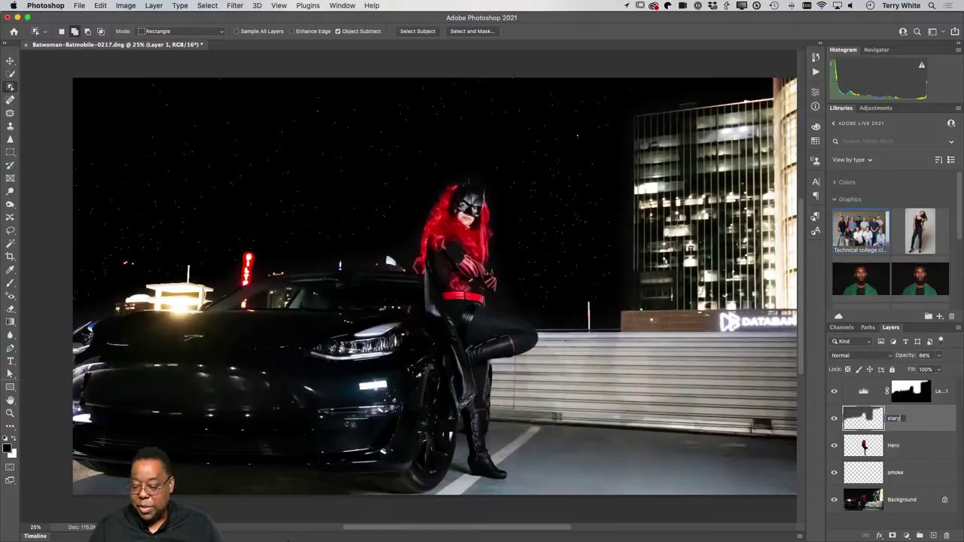
type("tars")
key("Return")
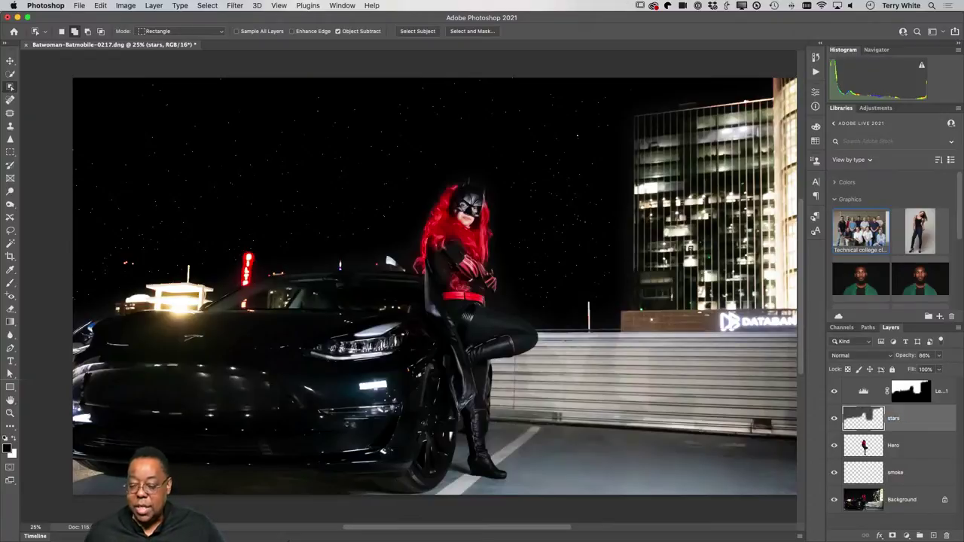
Make the smoke layer active, activate the Brush tool and bring up the list of brush preset groups.
left_click(911, 482)
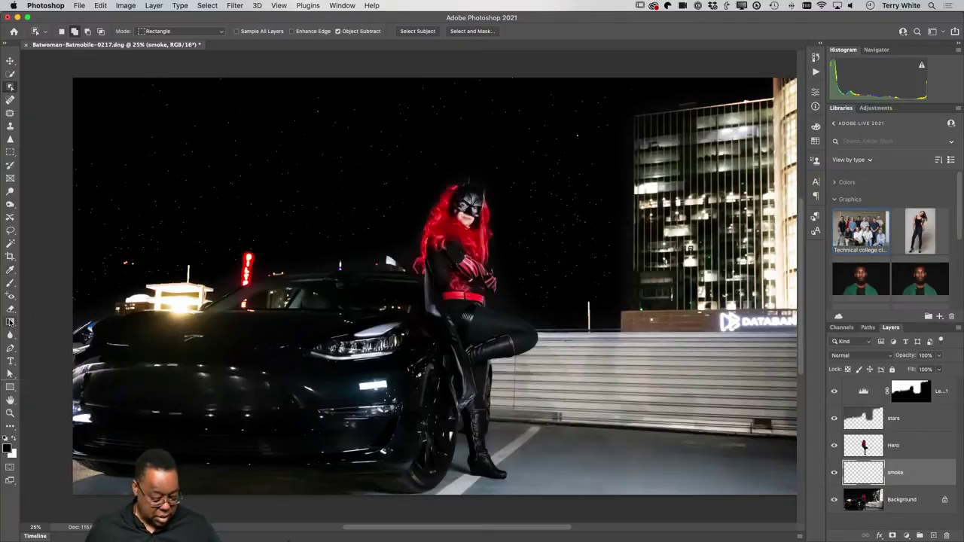
key("b")
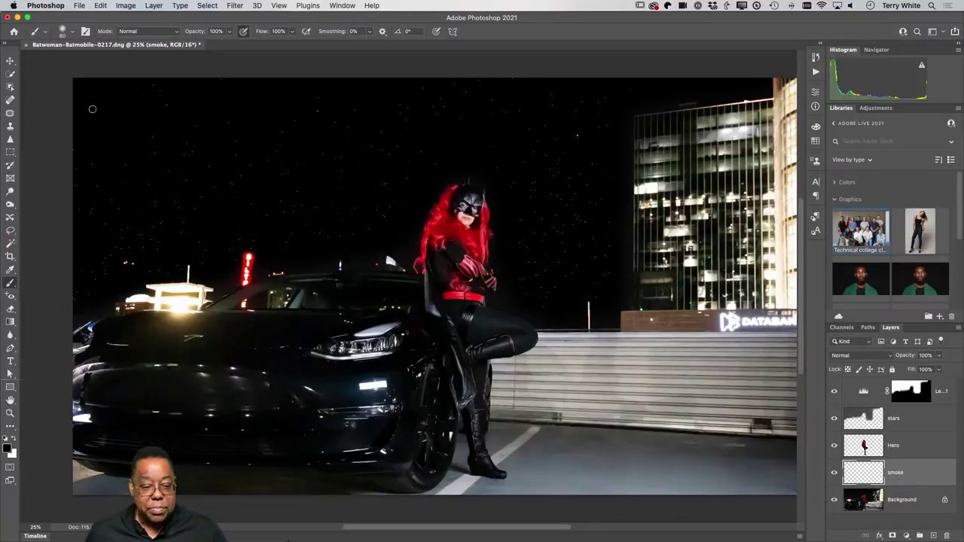
left_click(85, 31)
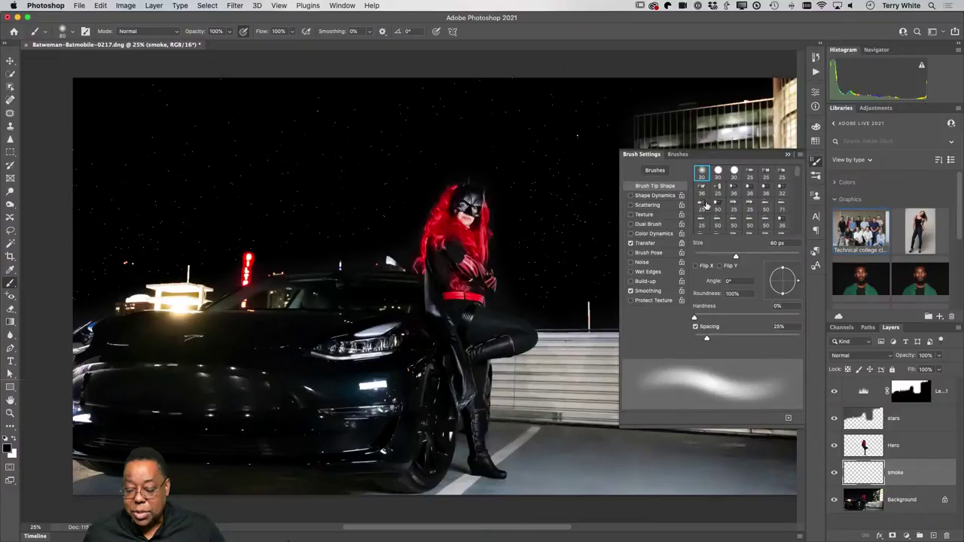
left_click(679, 154)
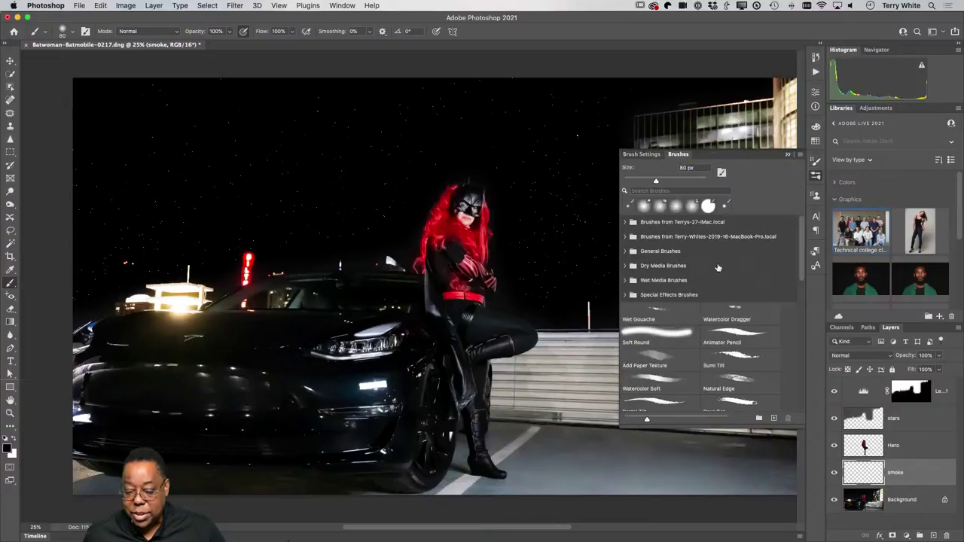
scroll(708, 302, "down", 10)
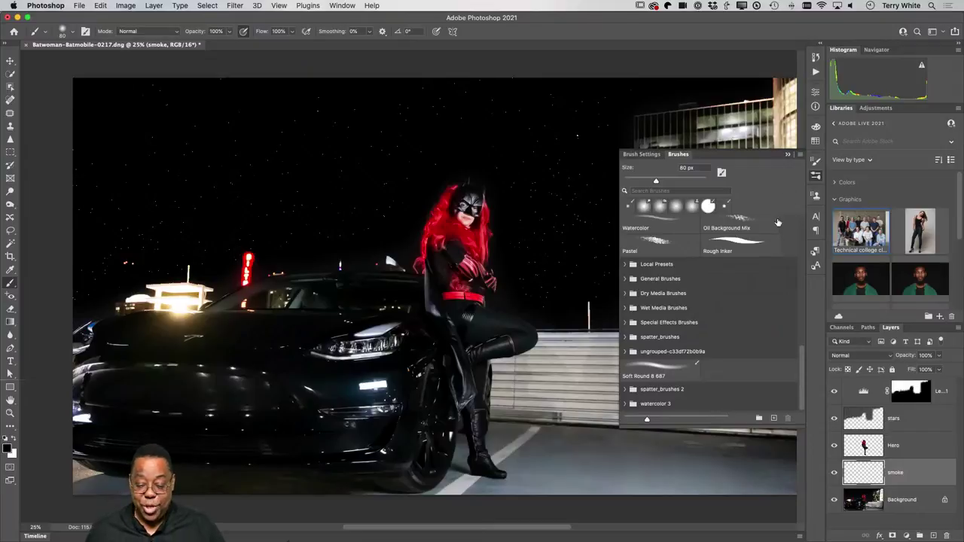
Open Adobe's Get More Brushes page in Chrome, widen the browser window and dismiss the cancellation survey.
left_click(801, 154)
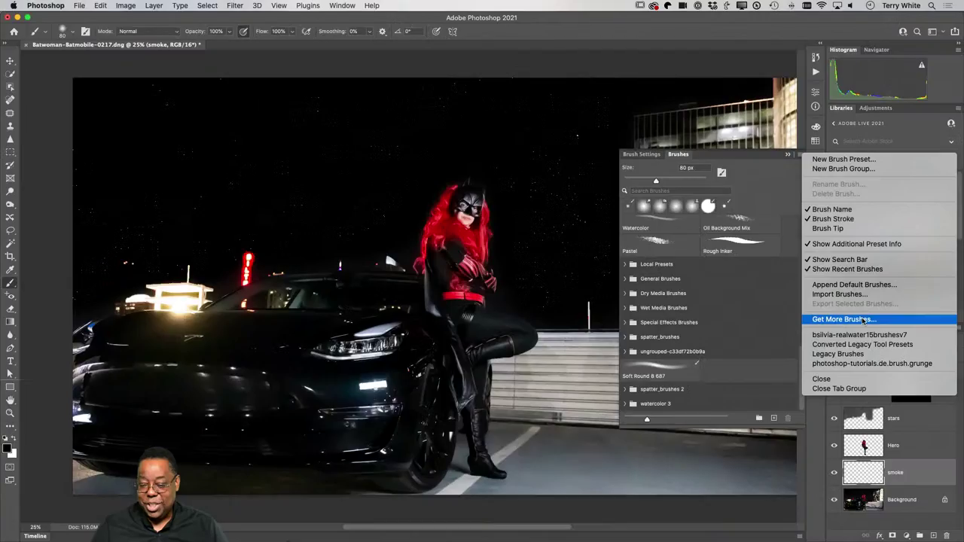
left_click(864, 320)
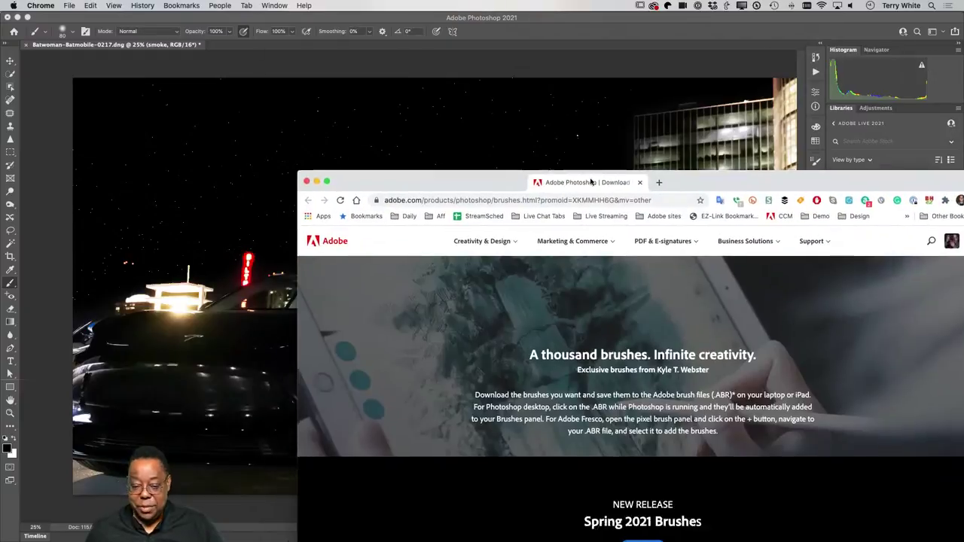
mouse_move(570, 183)
left_mouse_down()
mouse_move(345, 96)
mouse_move(322, 53)
mouse_move(322, 26)
left_mouse_up()
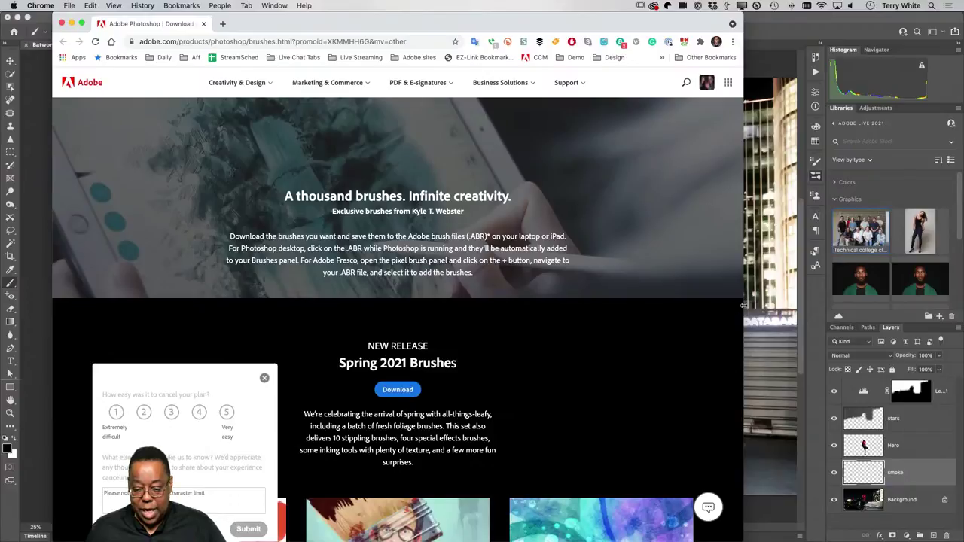
left_click_drag(745, 305, 963, 305)
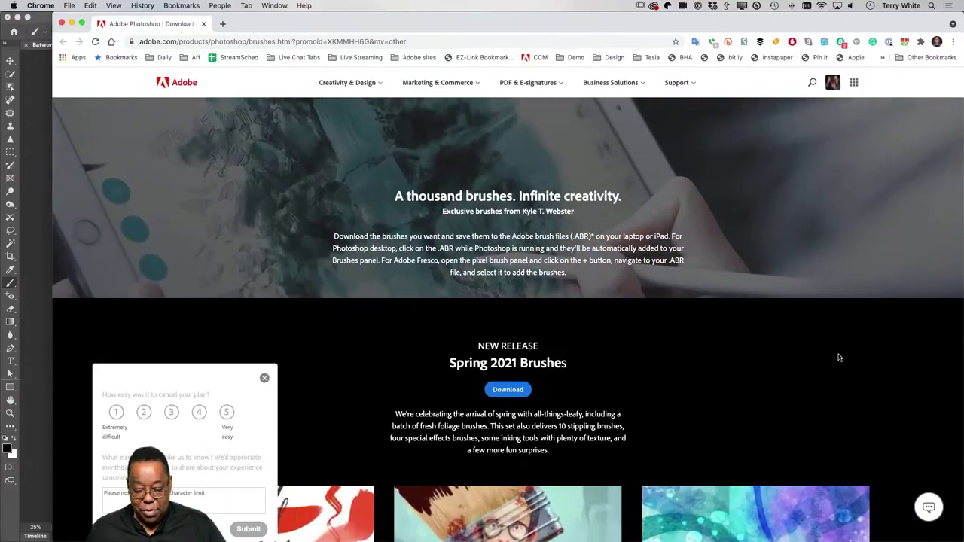
scroll(840, 358, "down", 10)
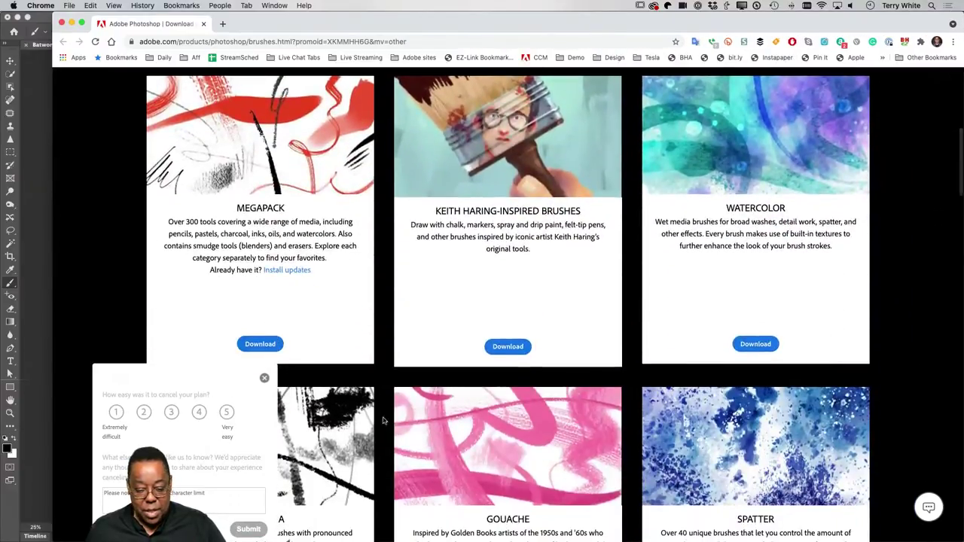
left_click(264, 378)
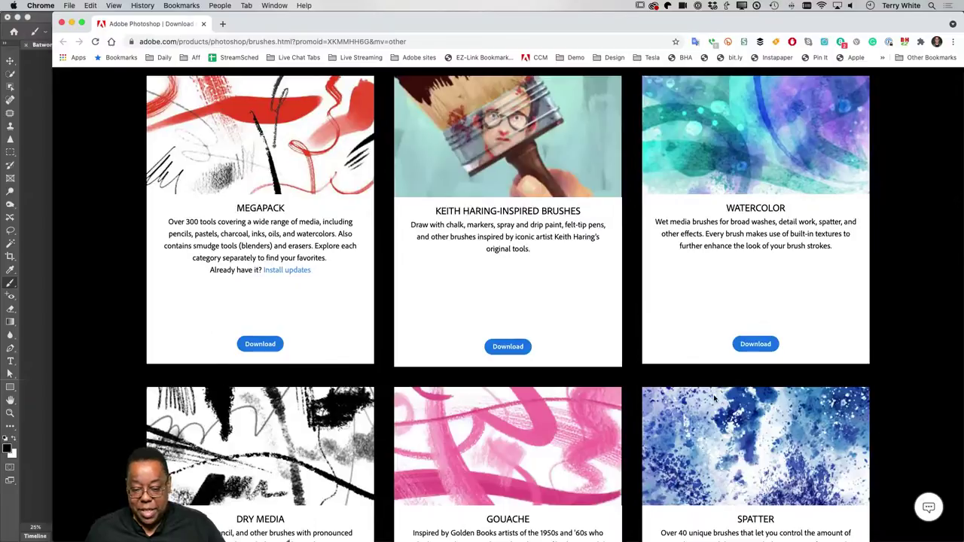
Download the Watercolor and Spatter brush sets from Adobe's brush page.
scroll(714, 397, "down", 12)
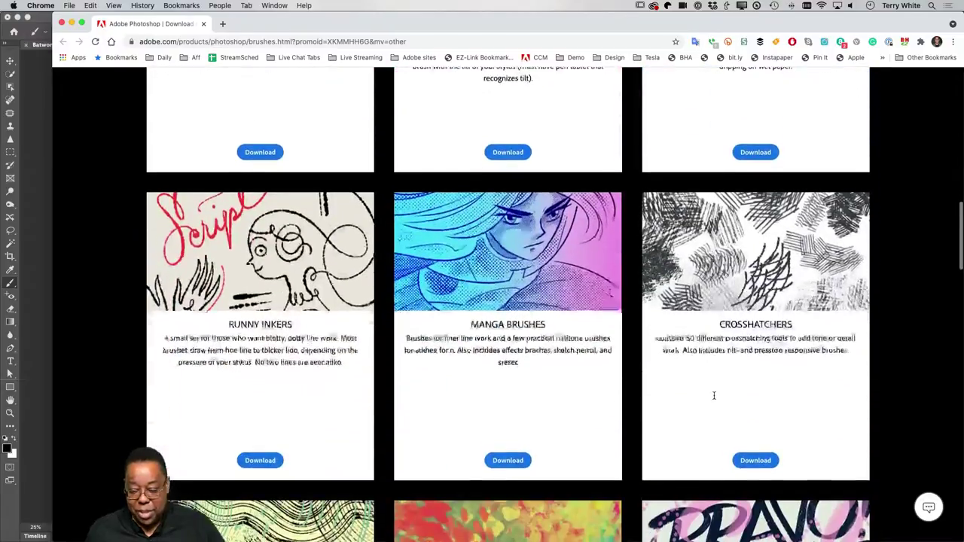
scroll(714, 396, "down", 10)
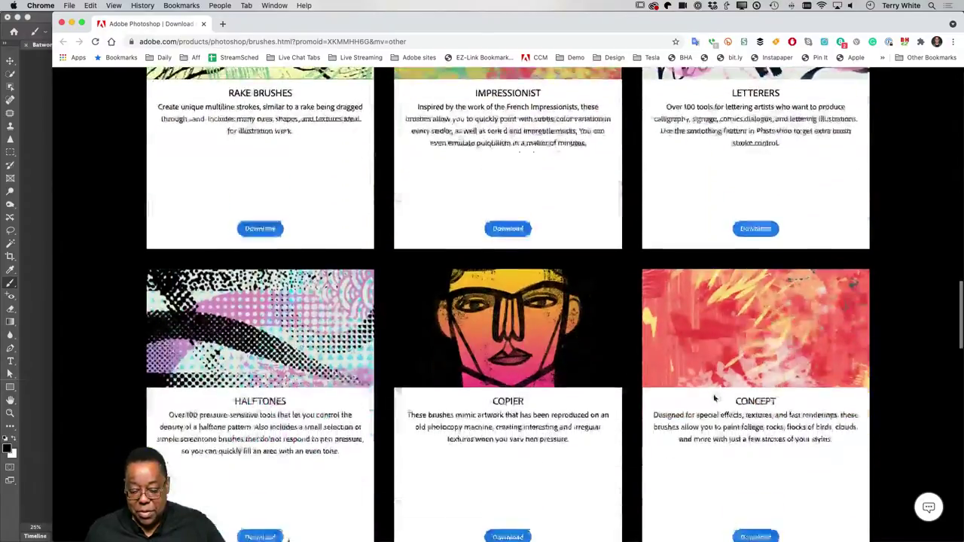
scroll(714, 398, "up", 15)
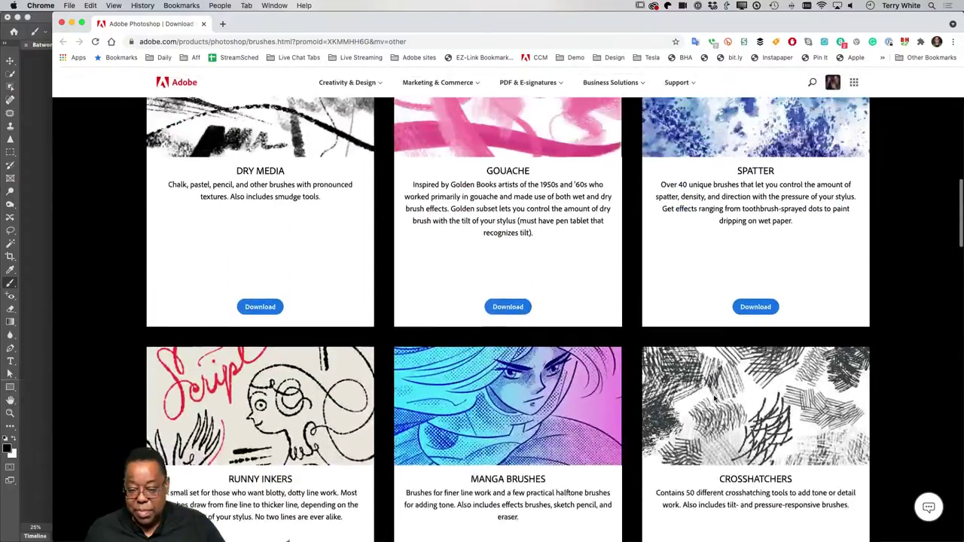
scroll(714, 398, "up", 8)
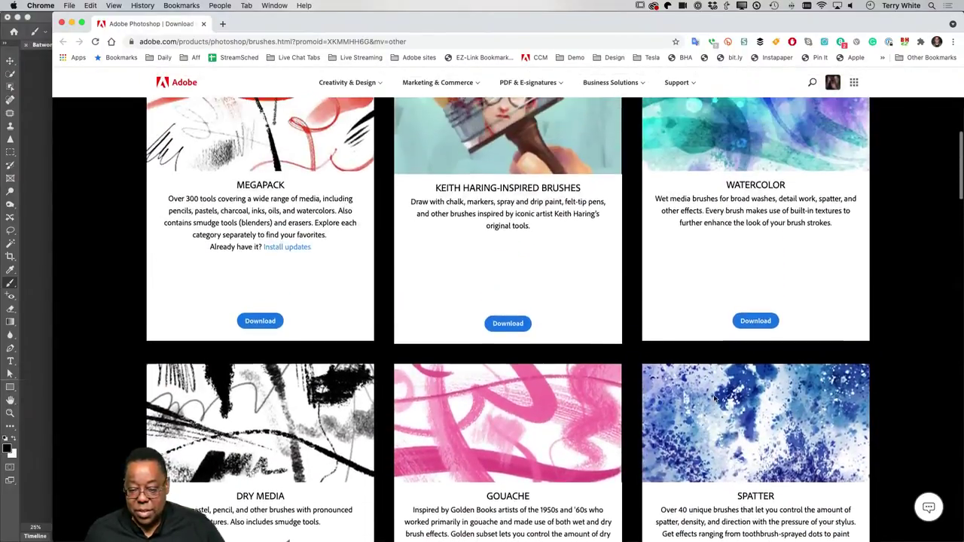
left_click(758, 365)
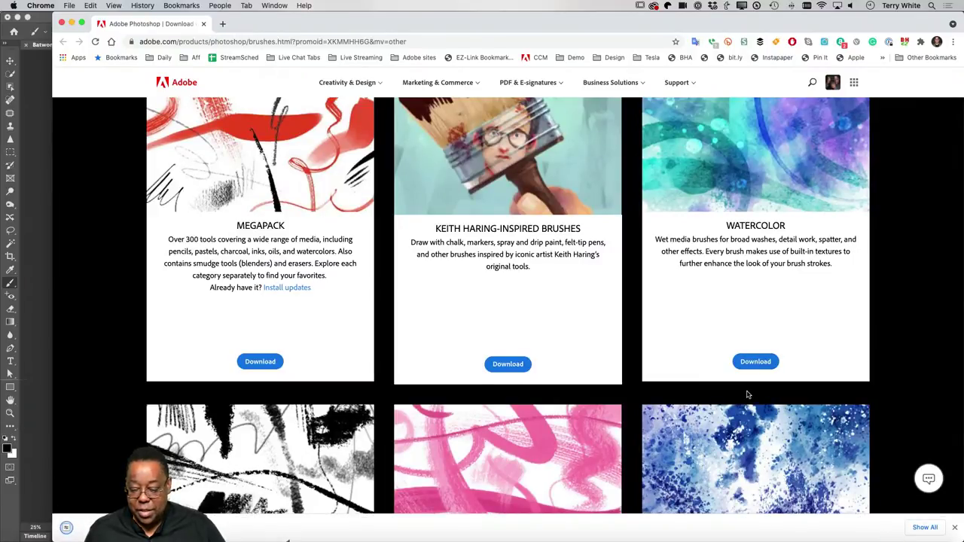
scroll(748, 395, "down", 5)
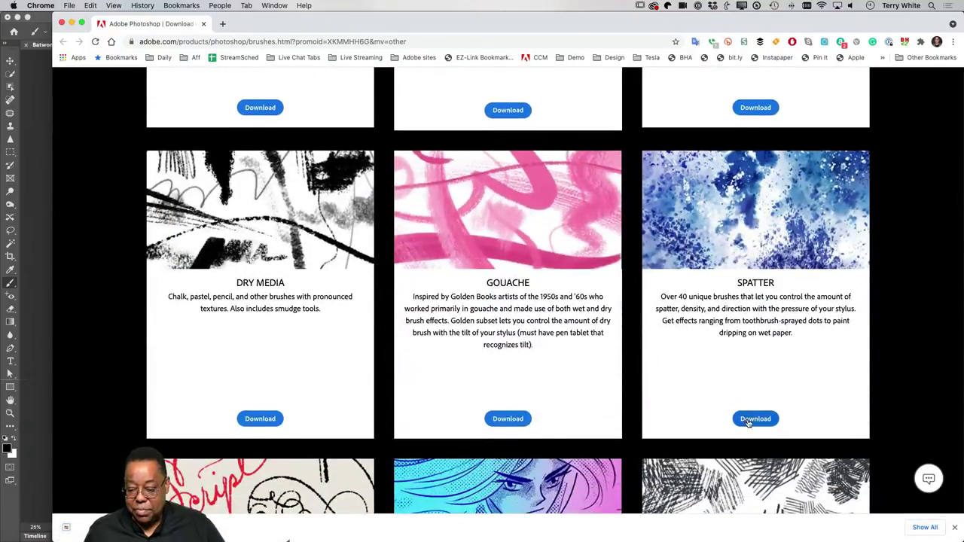
left_click(750, 420)
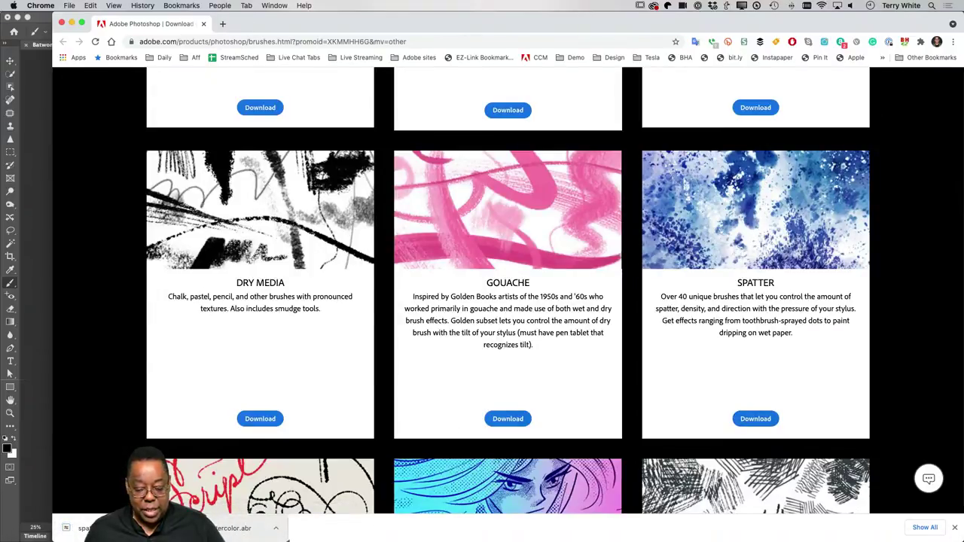
Open the downloaded watercolor.abr file, choosing Adobe Photoshop 2021 as its application.
left_click(261, 528)
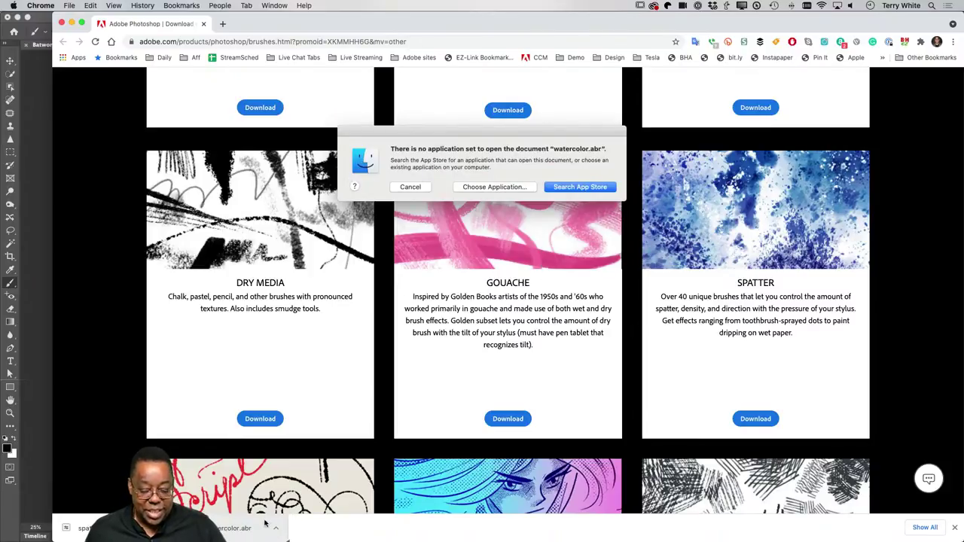
left_click(505, 187)
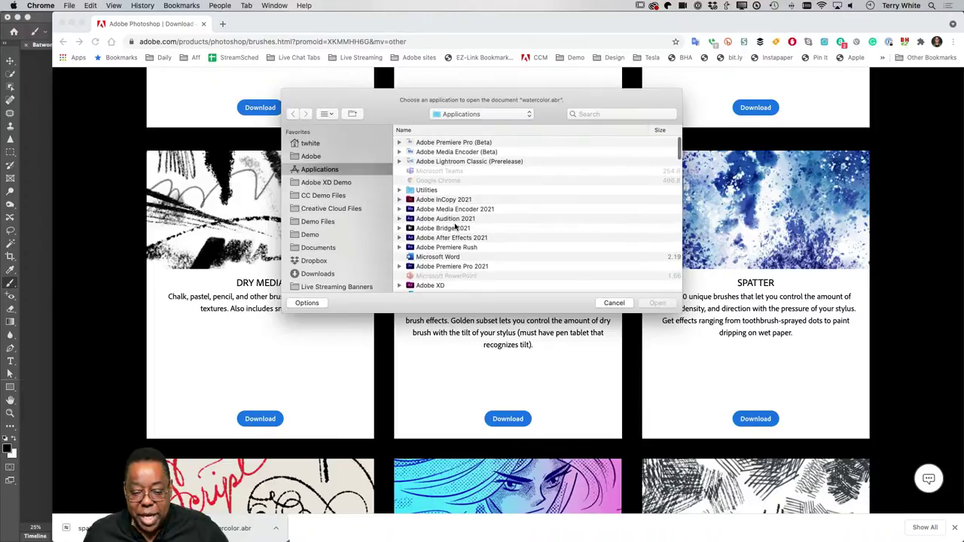
scroll(455, 226, "down", 3)
scroll(455, 225, "down", 1)
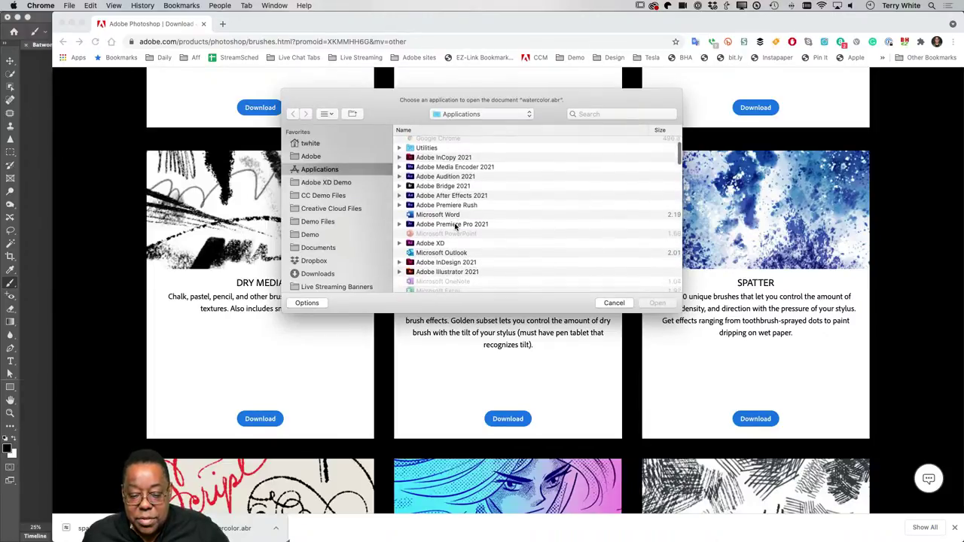
scroll(455, 225, "down", 5)
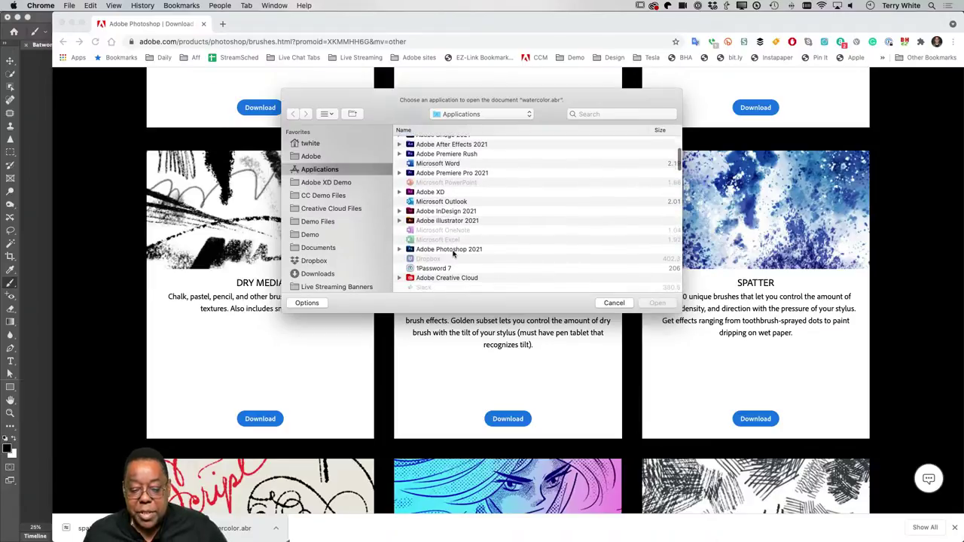
double_click(453, 252)
left_click(432, 172)
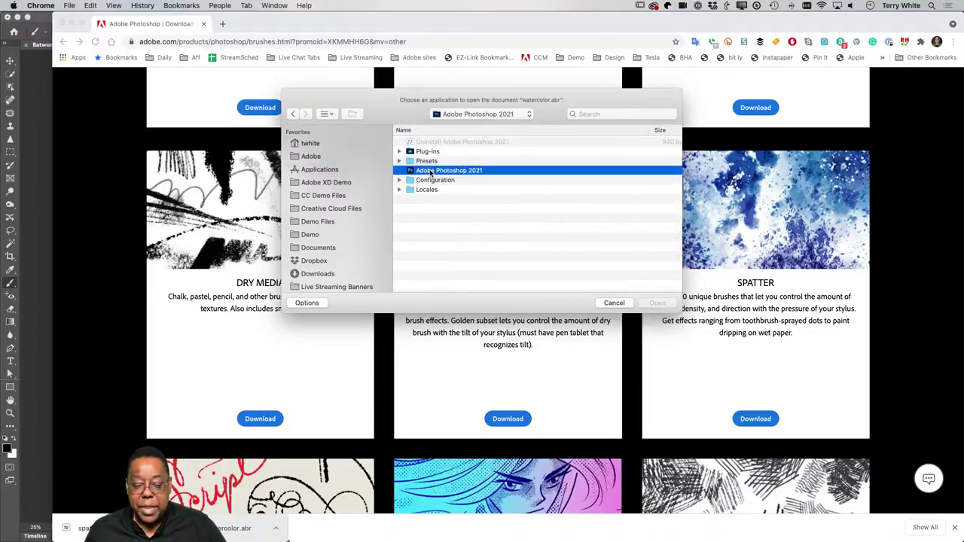
key("Return")
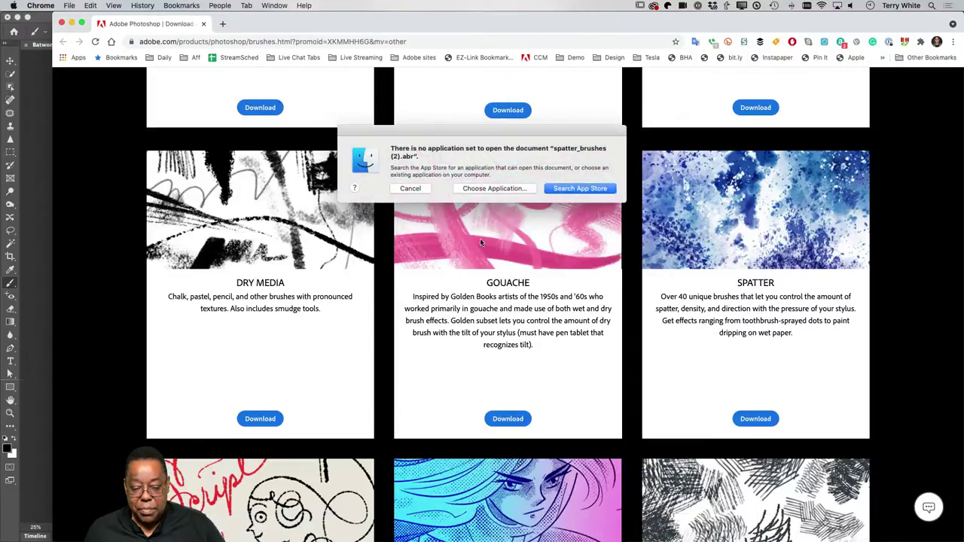
Choose Adobe Photoshop 2021 to open spatter_brushes (2).abr and load the spatter brushes.
left_click(493, 189)
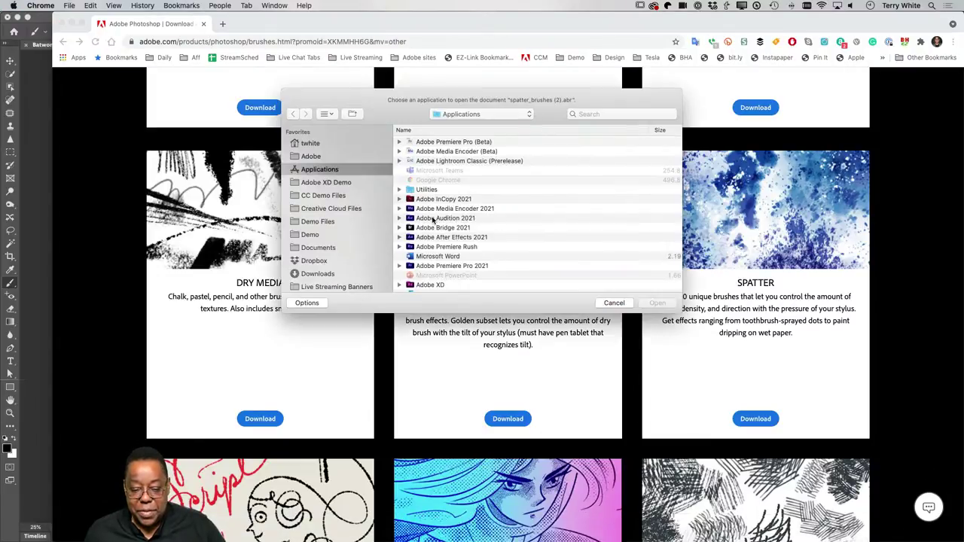
scroll(451, 250, "down", 5)
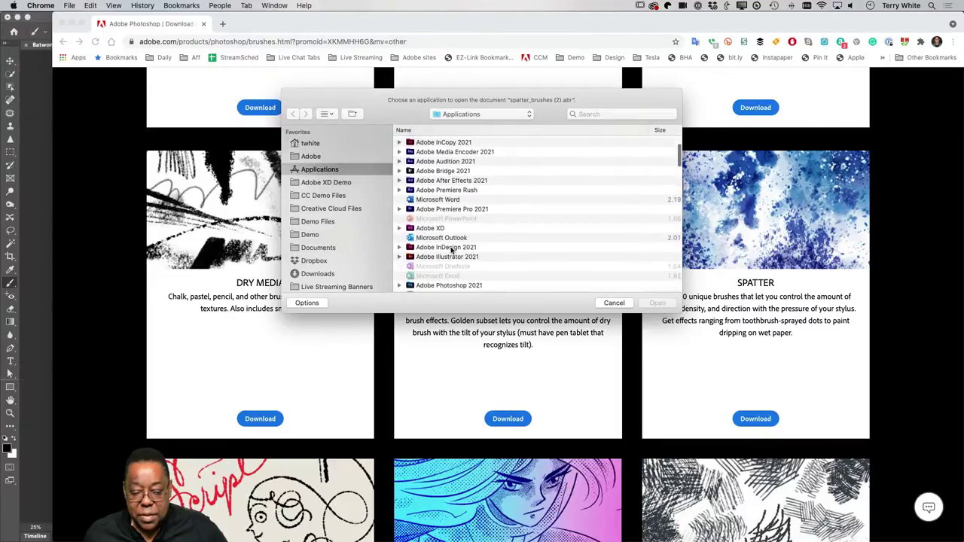
double_click(452, 248)
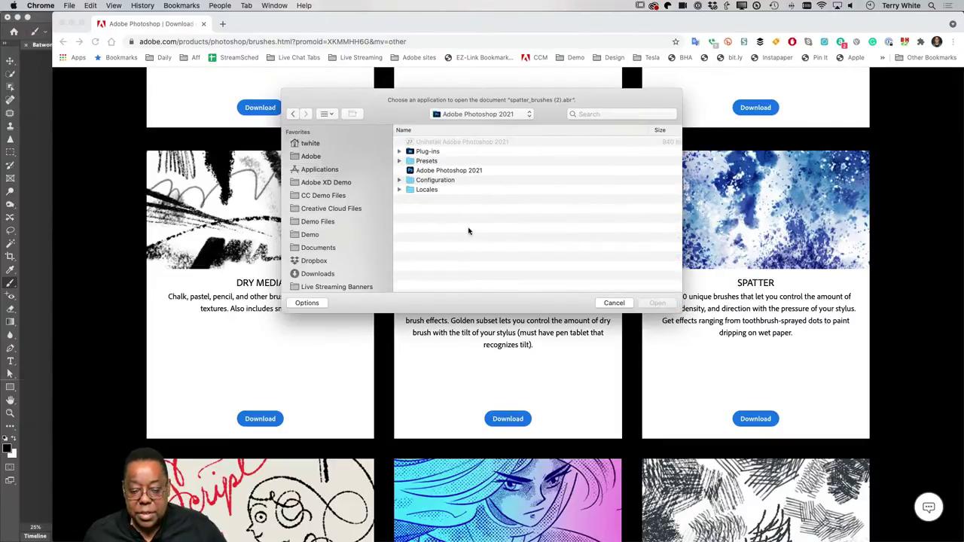
double_click(434, 172)
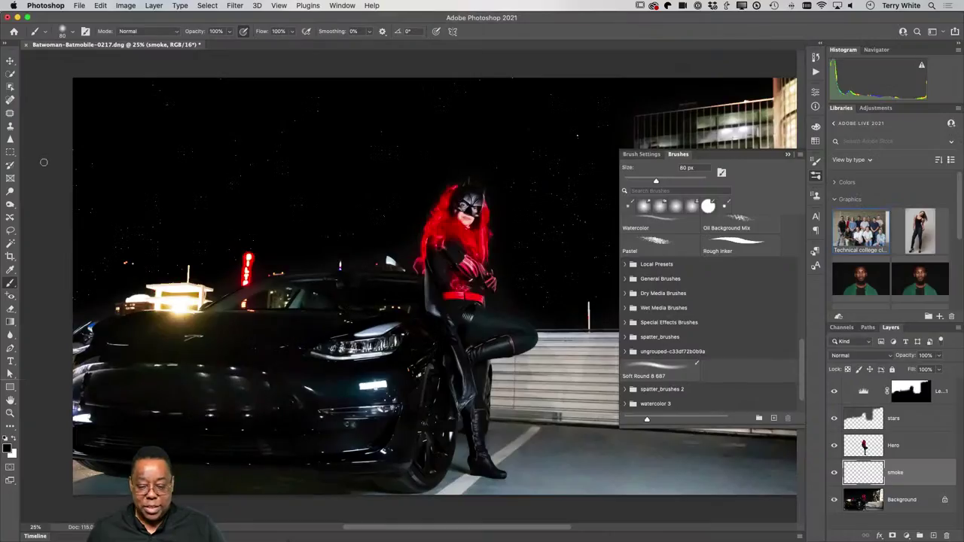
Expand the watercolor 4 brush set and select a 200 px brush from its Kyle's Real Watercolor - Big series.
scroll(699, 354, "down", 2)
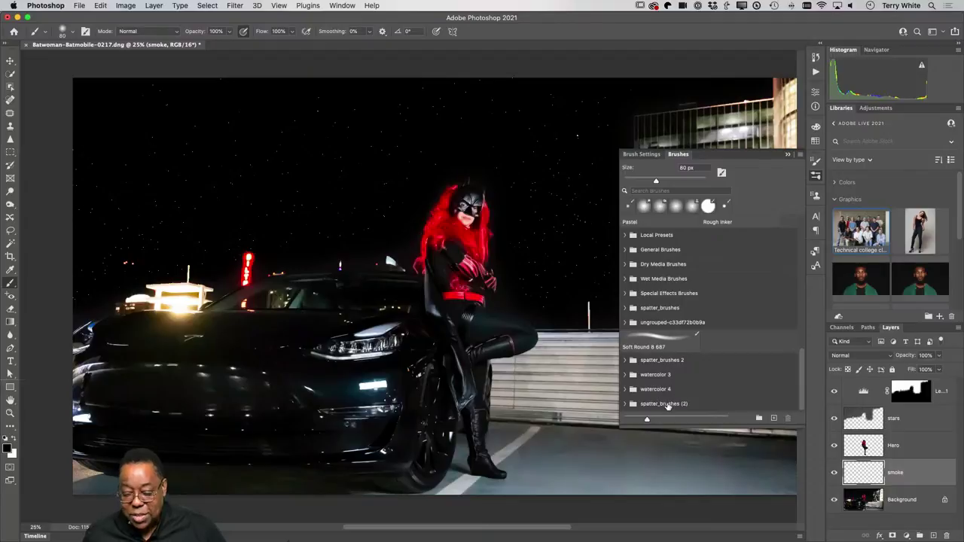
left_click(625, 392)
scroll(694, 394, "down", 5)
scroll(694, 394, "down", 5)
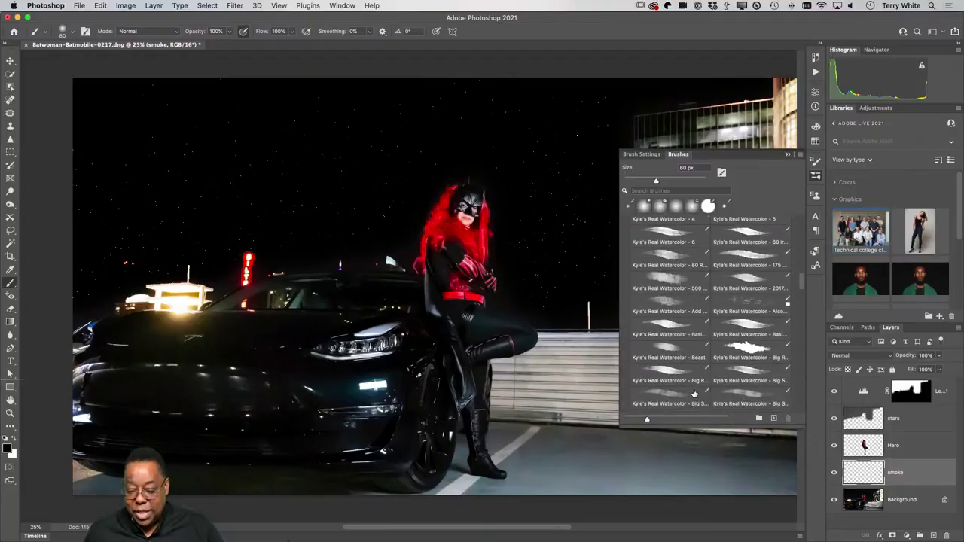
scroll(694, 392, "down", 1)
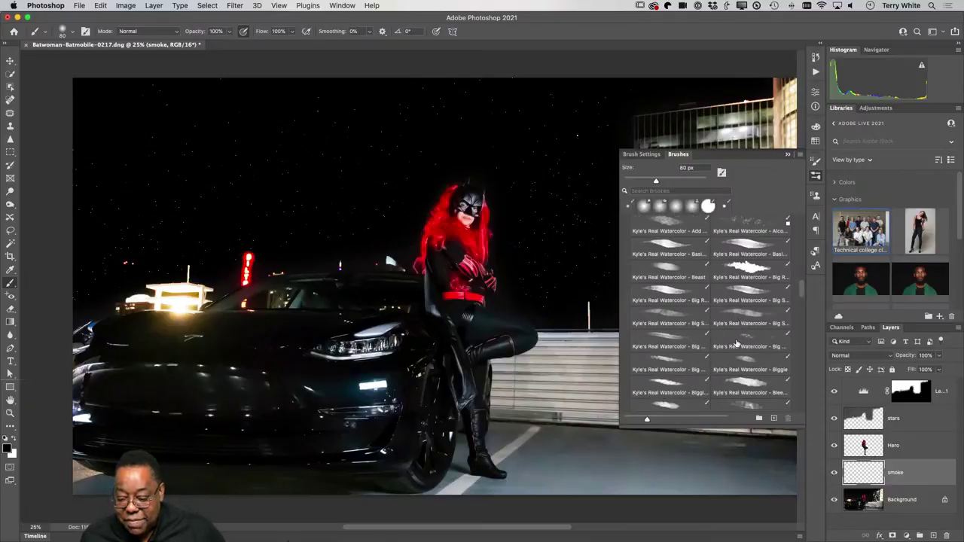
scroll(739, 339, "down", 1)
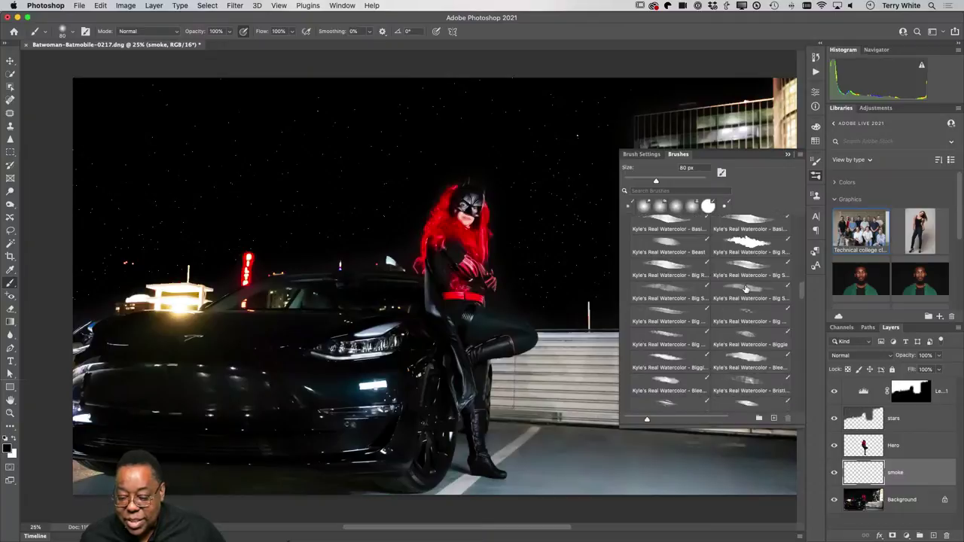
scroll(733, 341, "down", 2)
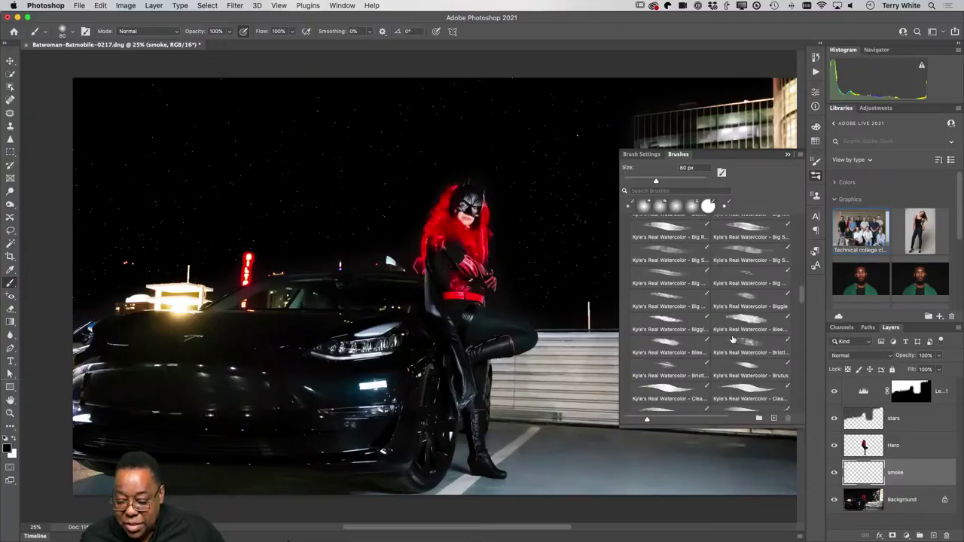
scroll(732, 340, "down", 1)
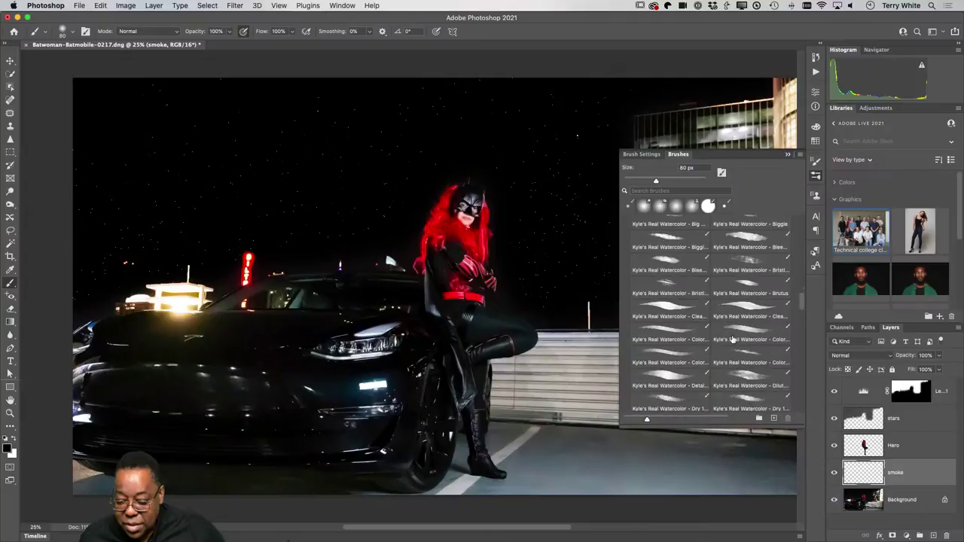
scroll(732, 340, "down", 3)
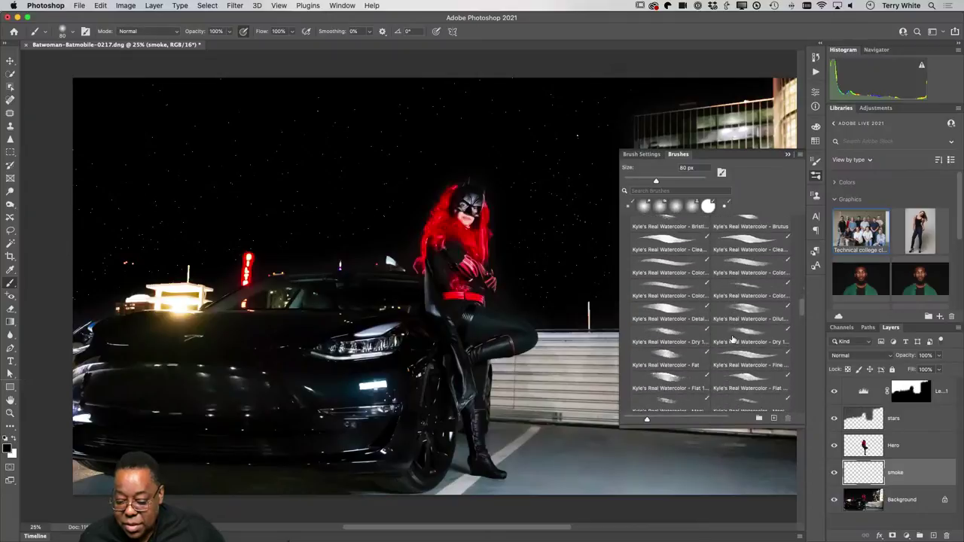
scroll(733, 340, "down", 4)
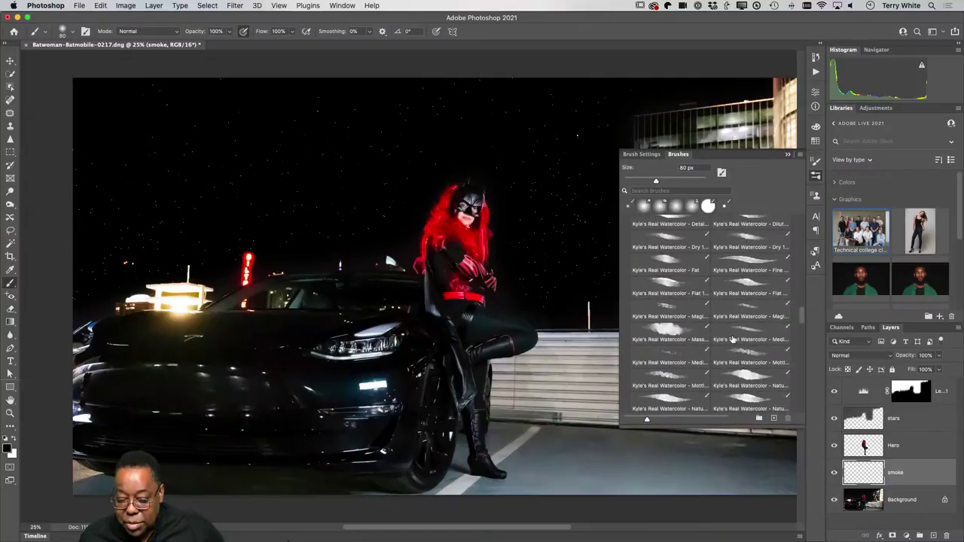
scroll(732, 340, "down", 2)
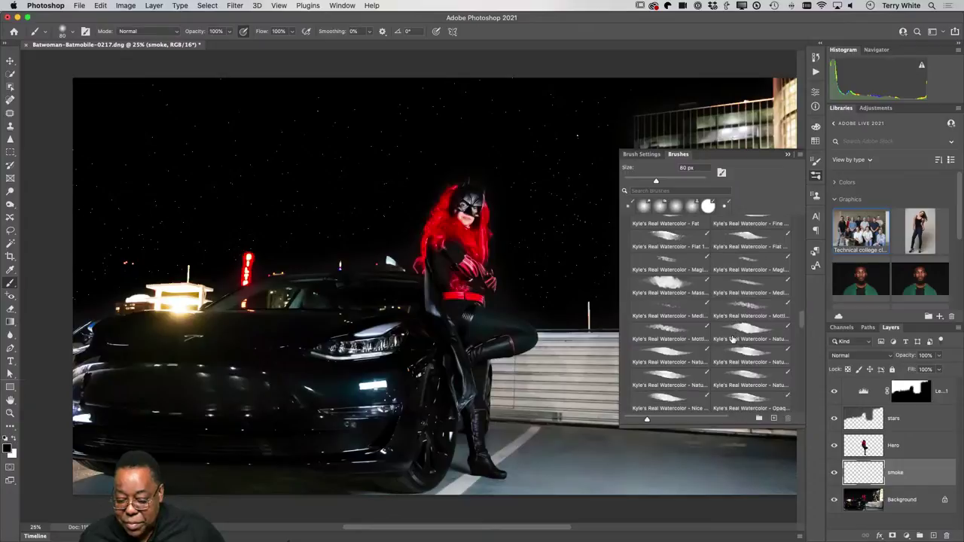
scroll(732, 340, "up", 10)
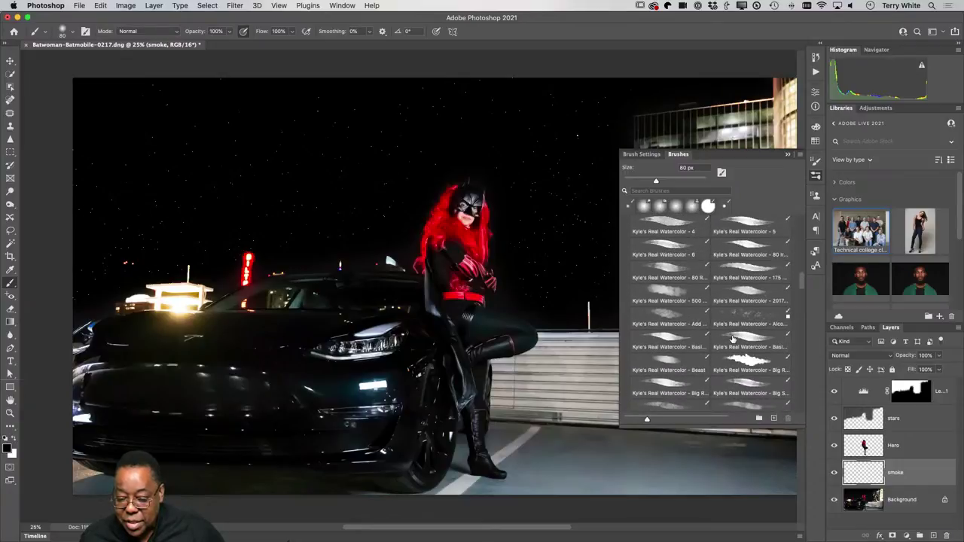
scroll(733, 340, "up", 3)
scroll(733, 340, "down", 2)
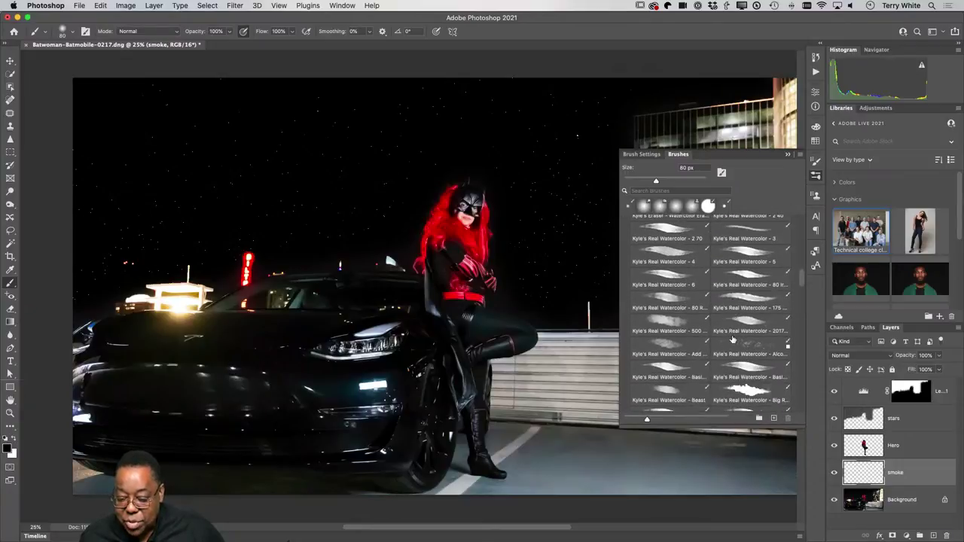
scroll(733, 340, "down", 2)
scroll(732, 340, "down", 2)
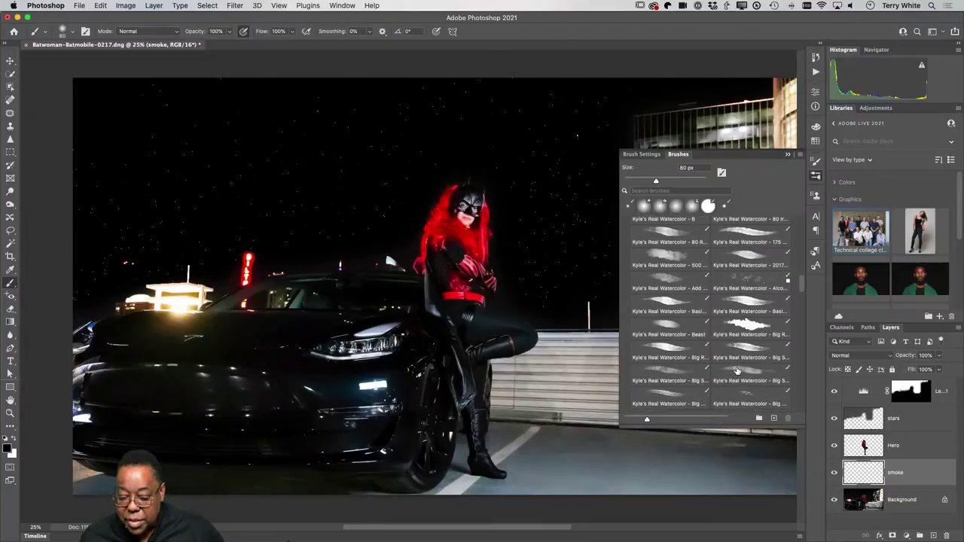
left_click(736, 368)
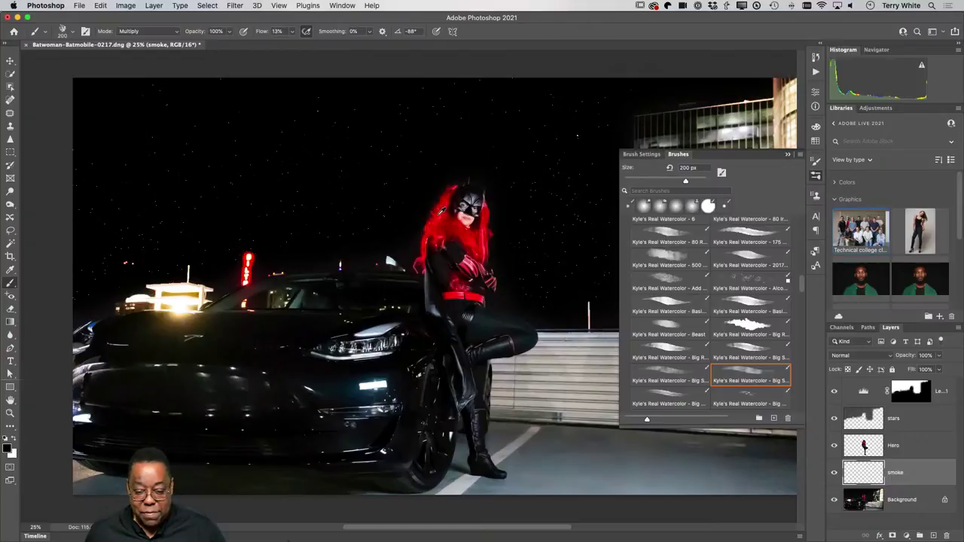
Sample the red of the hero's hair as the paint color and enlarge the brush to 900 px.
left_click(439, 213, "alt")
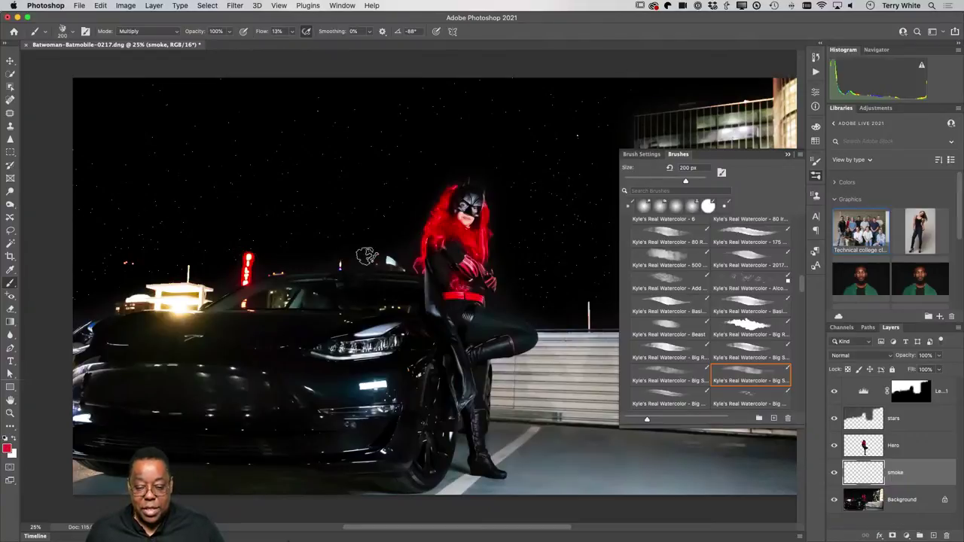
key("bracketright")
key("bracketright")
key("bracketright")
key("bracketright")
key("bracketright")
key("bracketright")
key("bracketright")
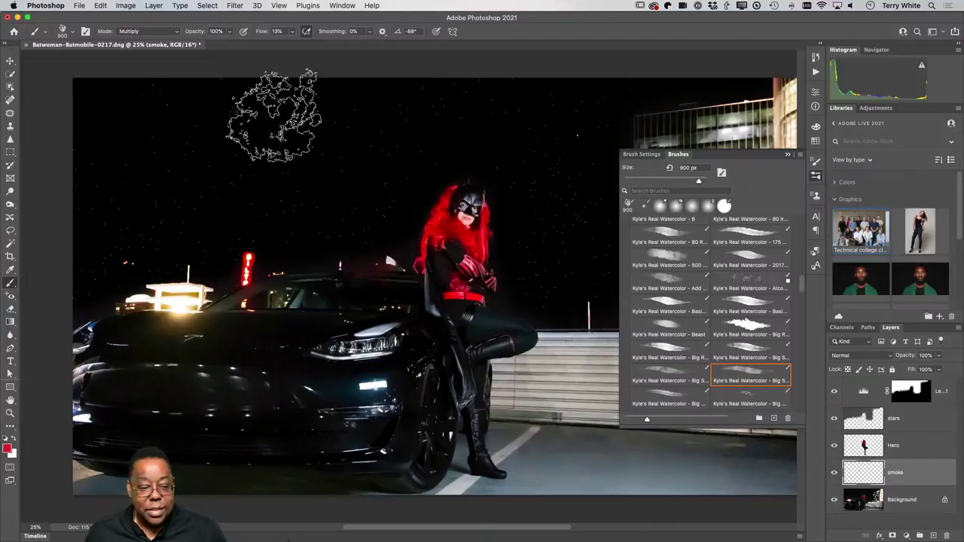
Set the brush mode to Normal, try a red stroke between the hero and the car, and undo it.
left_click(158, 31)
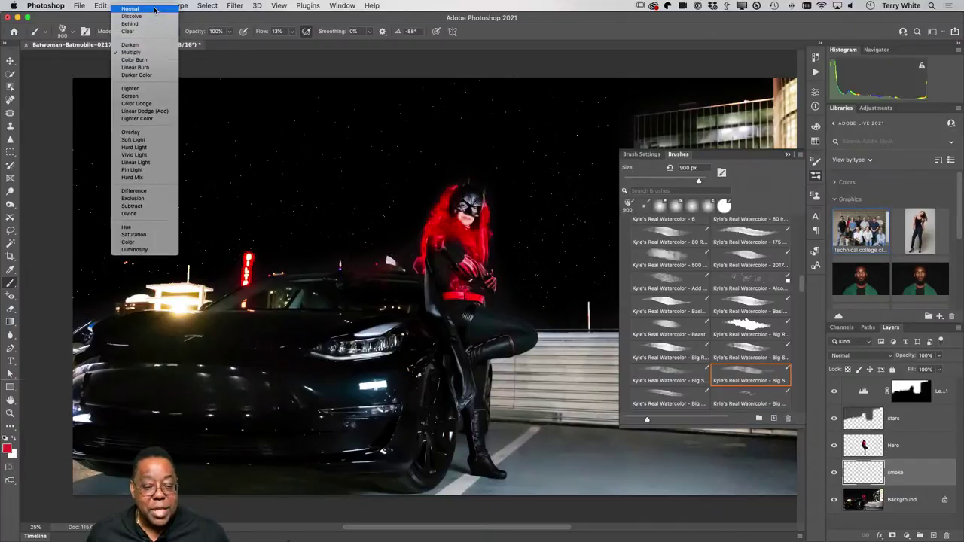
left_click(155, 9)
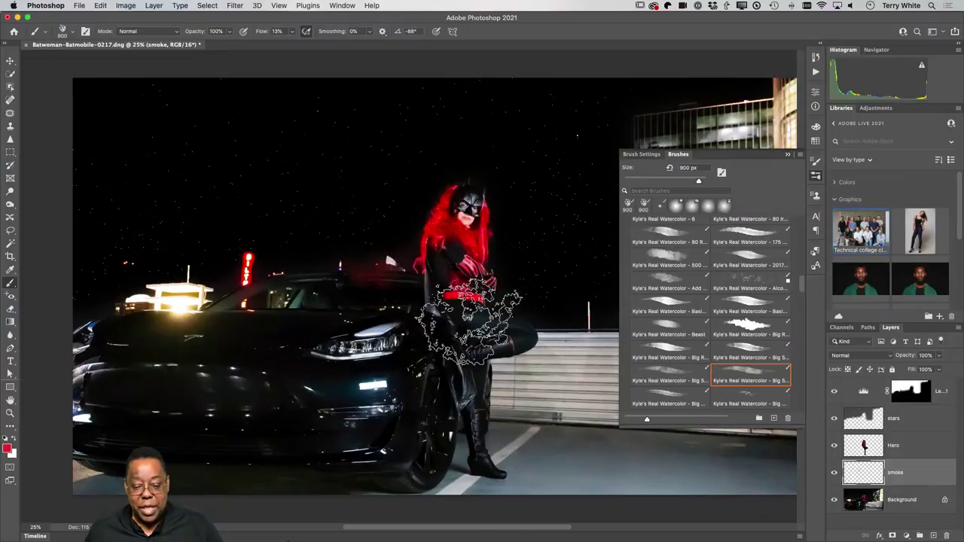
mouse_move(429, 271)
left_mouse_down()
mouse_move(399, 209)
mouse_move(301, 226)
mouse_move(322, 318)
left_mouse_up()
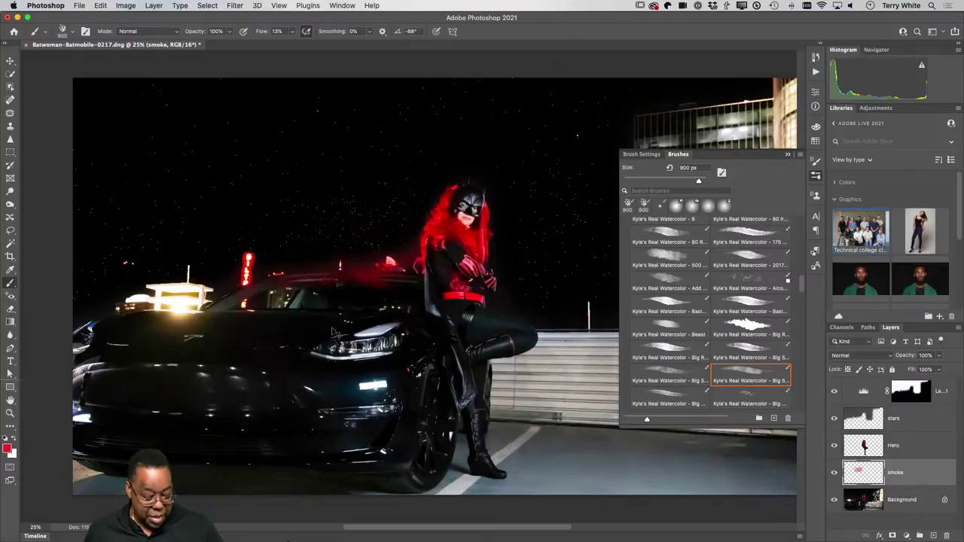
key("super+z")
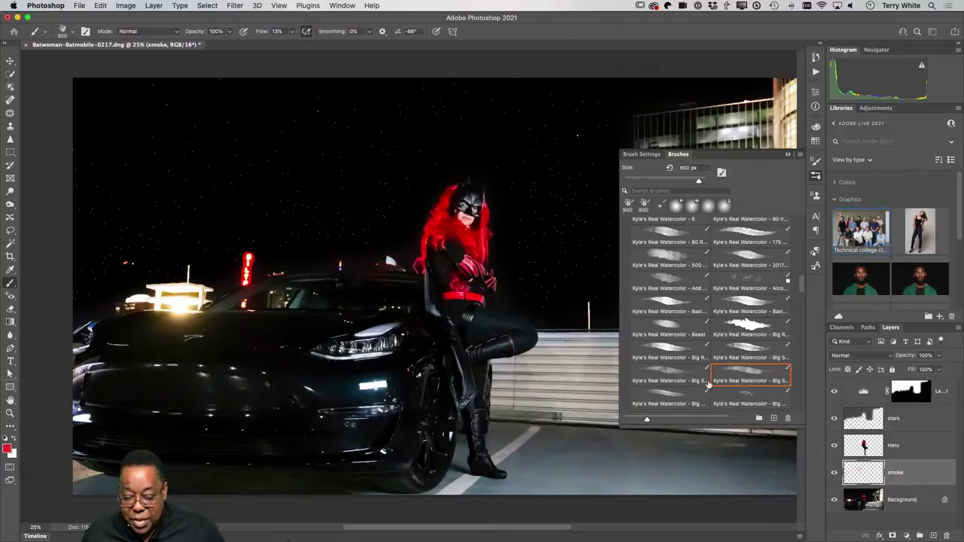
Compare the other brushes in the watercolor 4 set and select the 500 px Kyle's Real Watercolor brush.
scroll(724, 378, "up", 6)
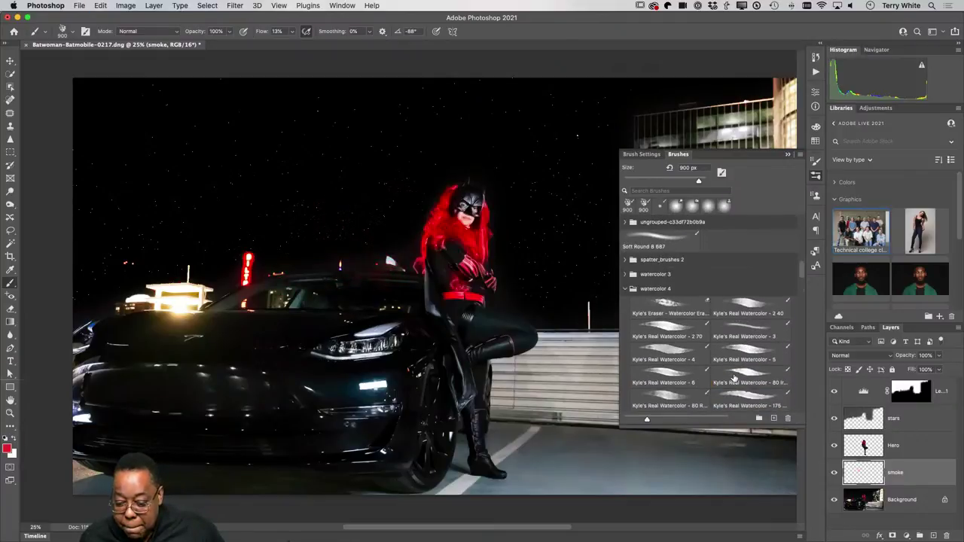
scroll(735, 379, "down", 5)
left_click(735, 379)
scroll(734, 378, "down", 3)
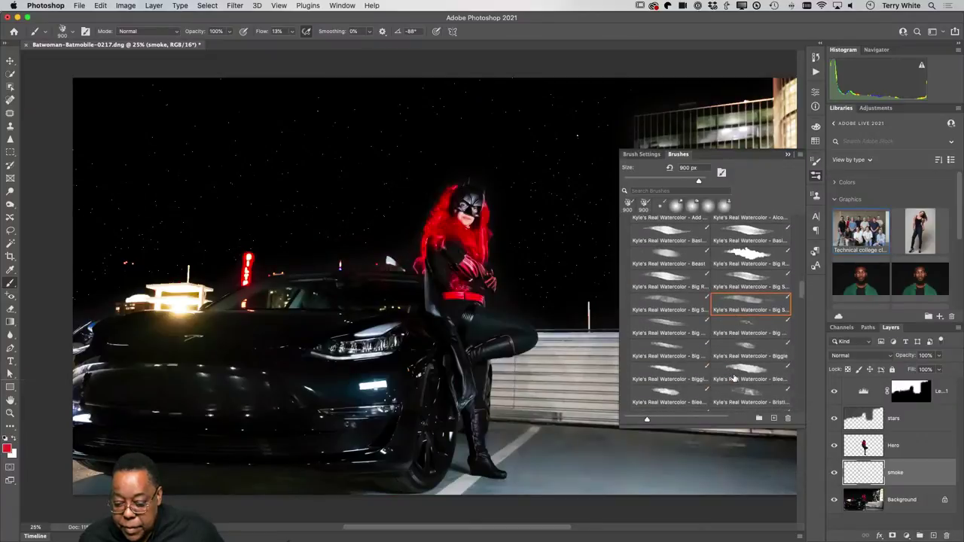
scroll(735, 378, "down", 4)
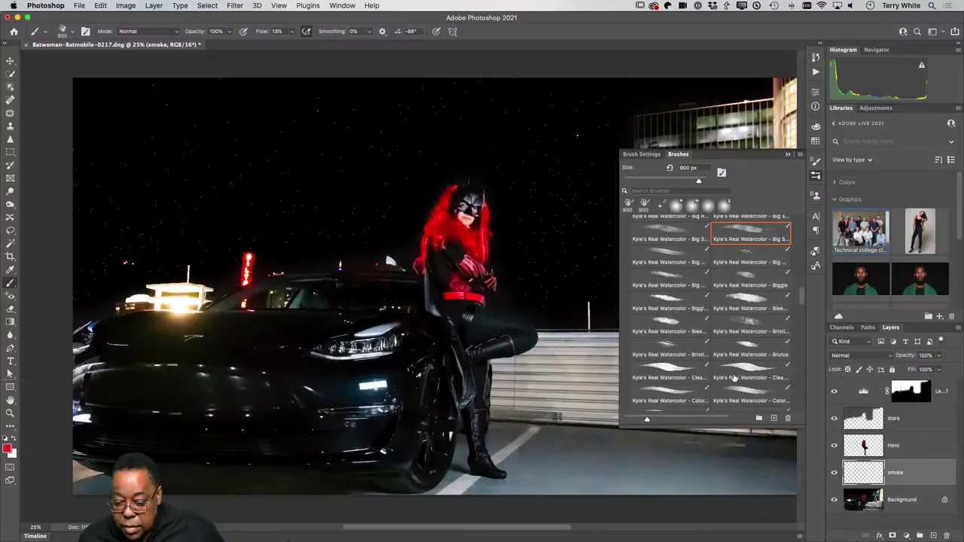
scroll(735, 378, "down", 1)
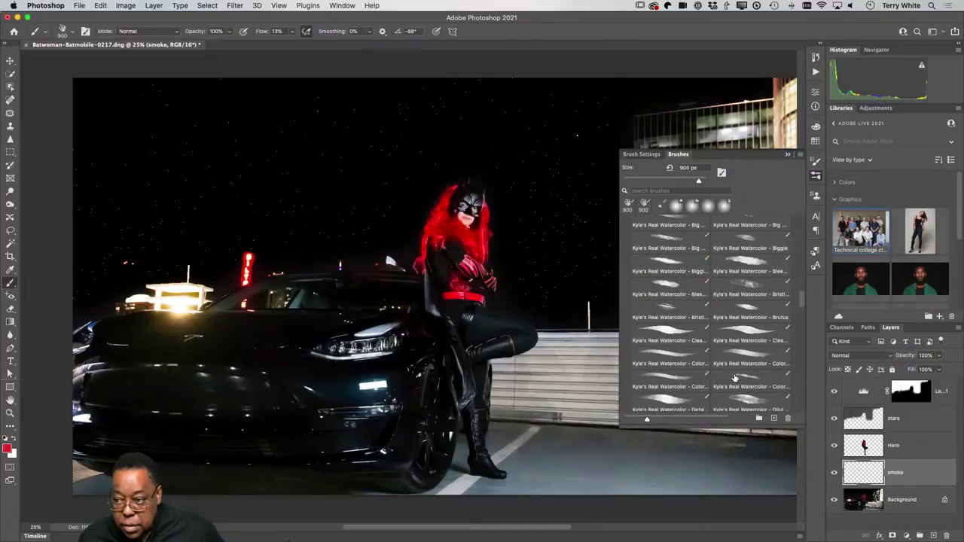
left_click(734, 378)
scroll(735, 378, "down", 2)
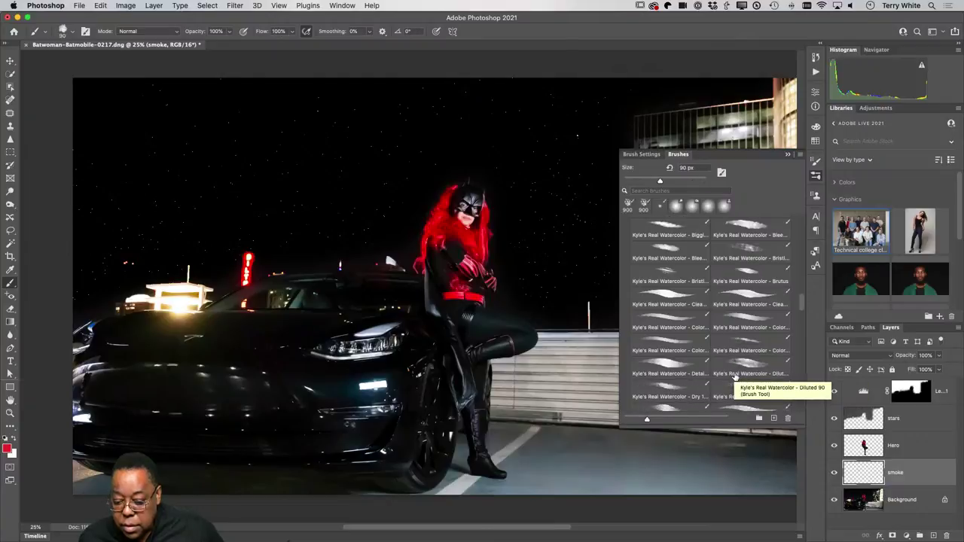
scroll(730, 378, "down", 2)
left_click(730, 379)
scroll(730, 378, "down", 2)
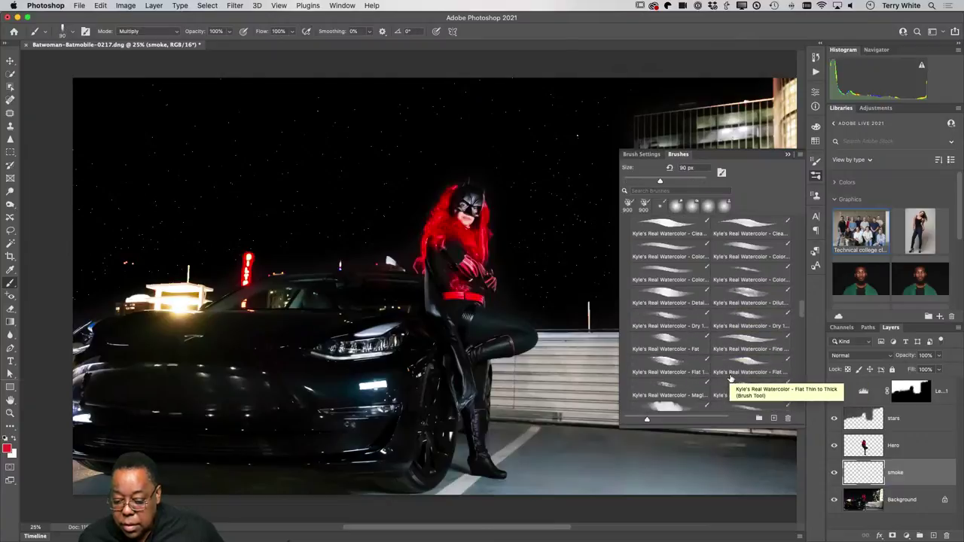
scroll(730, 378, "up", 6)
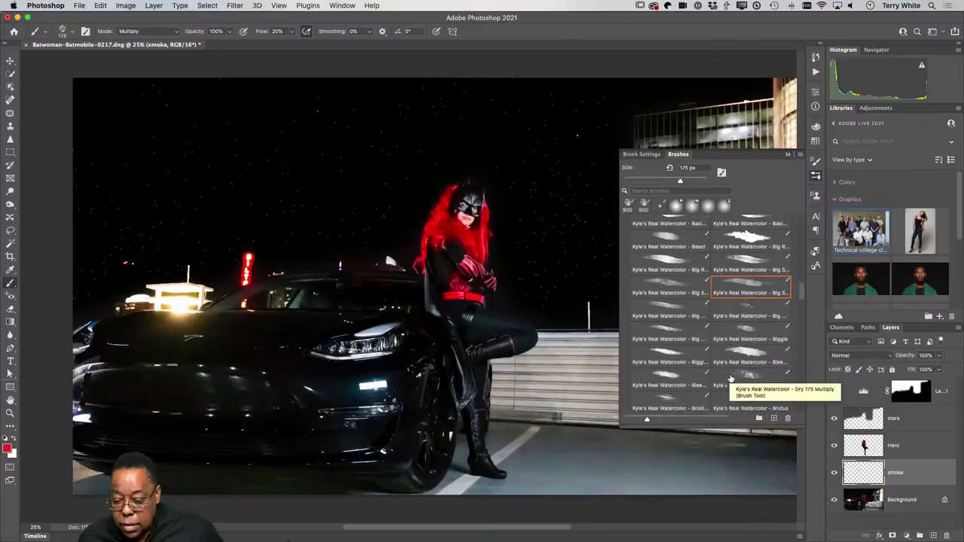
left_click(730, 379)
scroll(730, 379, "up", 2)
left_click(730, 378)
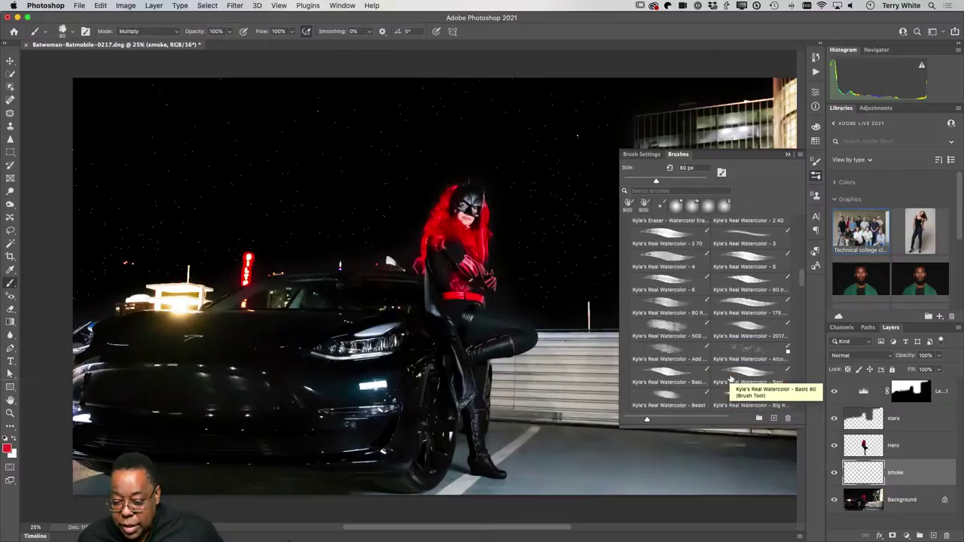
scroll(730, 379, "up", 3)
scroll(730, 378, "up", 1)
left_click(731, 378)
scroll(730, 378, "down", 1)
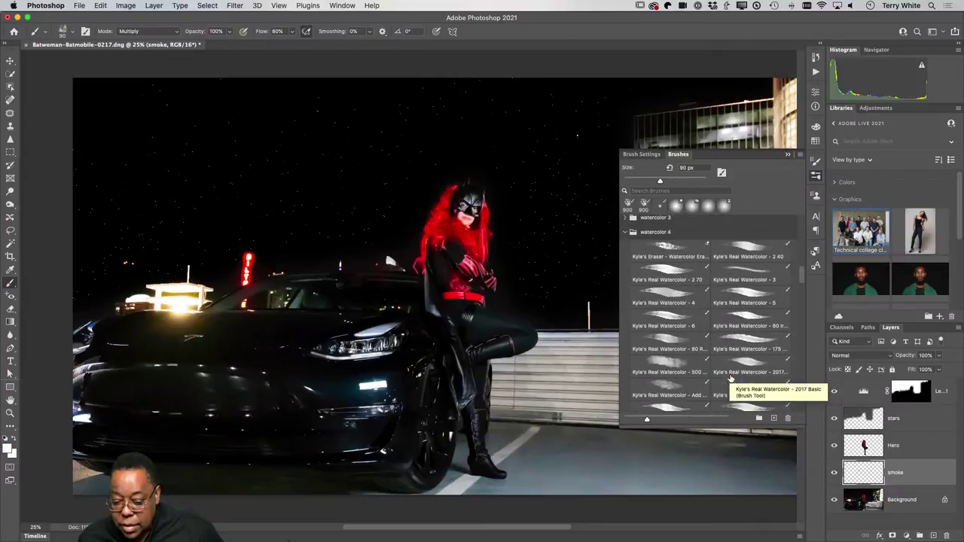
left_click(670, 366)
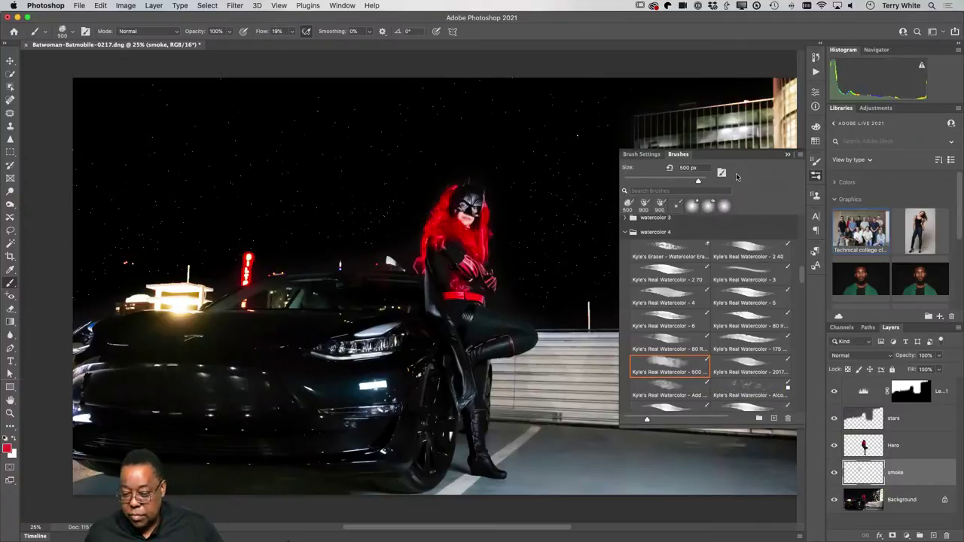
Clip the Levels adjustment layer to the stars layer so it affects only the stars.
left_click(871, 403, "alt")
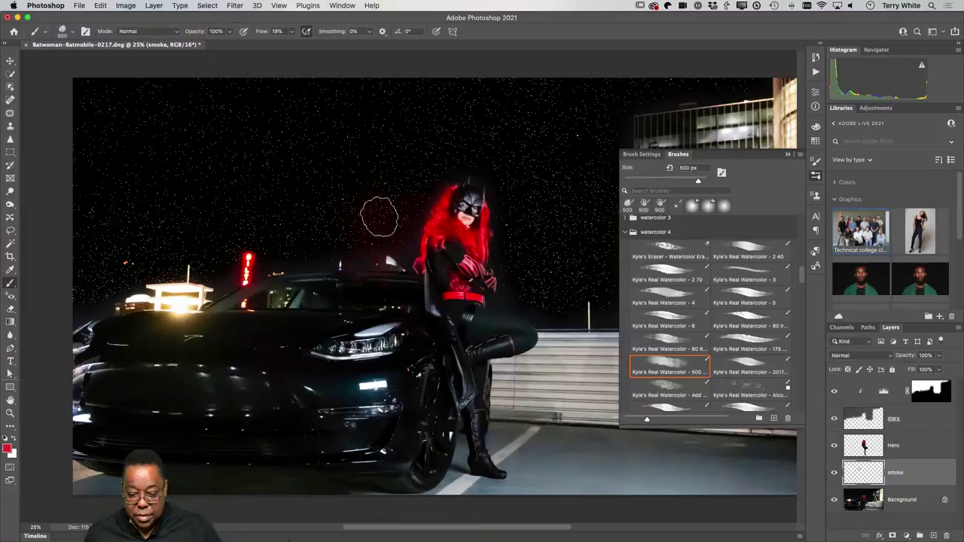
Paint red smoke around the hero and over the car on the smoke layer, raising the brush flow to 100%.
mouse_move(393, 196)
left_mouse_down()
mouse_move(368, 219)
mouse_move(428, 193)
mouse_move(411, 178)
mouse_move(358, 208)
mouse_move(388, 170)
mouse_move(360, 204)
mouse_move(388, 207)
left_mouse_up()
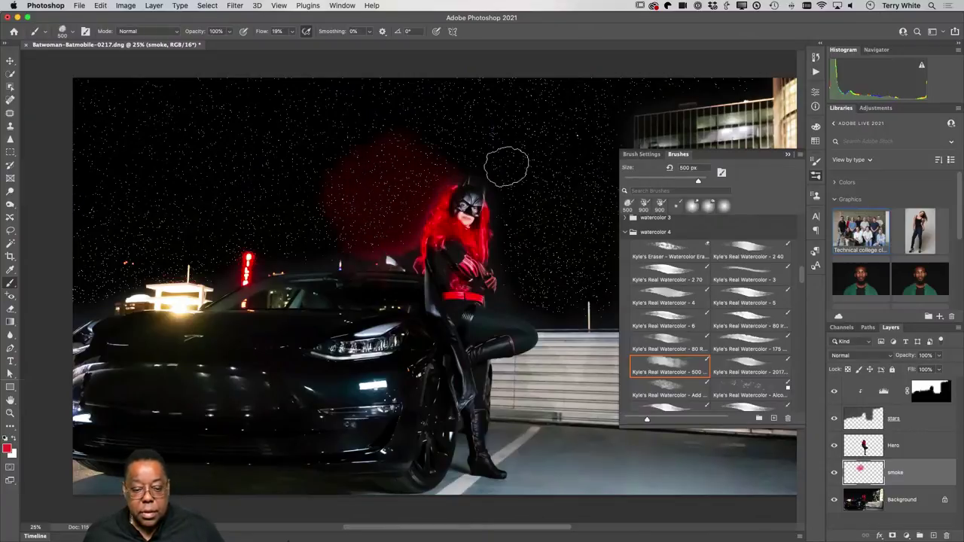
left_click(292, 31)
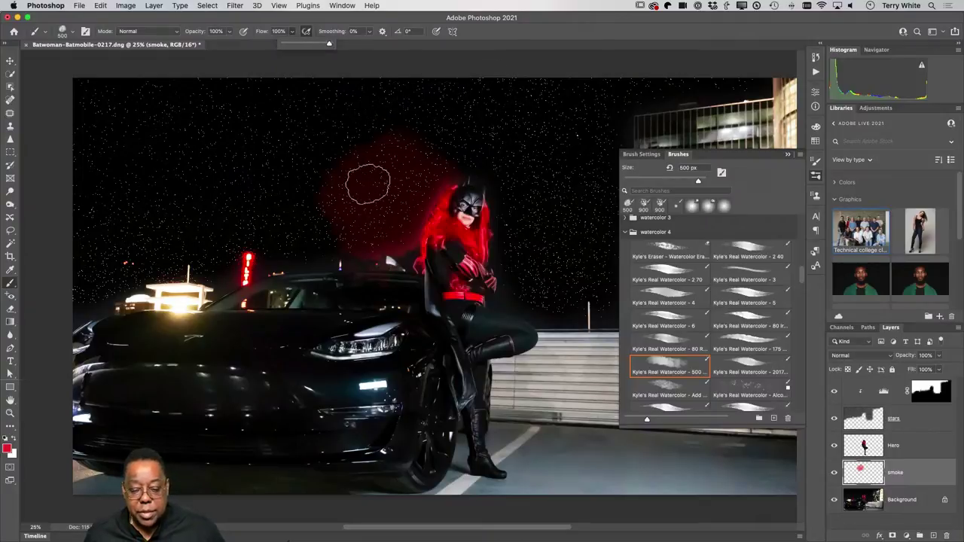
mouse_move(362, 189)
left_mouse_down()
mouse_move(272, 200)
mouse_move(329, 201)
mouse_move(290, 234)
mouse_move(411, 227)
mouse_move(330, 238)
mouse_move(342, 262)
mouse_move(372, 277)
mouse_move(411, 277)
mouse_move(445, 267)
mouse_move(441, 235)
mouse_move(416, 201)
mouse_move(461, 175)
mouse_move(513, 178)
mouse_move(534, 214)
mouse_move(526, 246)
mouse_move(497, 271)
mouse_move(567, 285)
mouse_move(560, 321)
mouse_move(440, 327)
mouse_move(341, 315)
mouse_move(233, 259)
mouse_move(250, 172)
mouse_move(279, 156)
mouse_move(324, 153)
mouse_move(412, 156)
mouse_move(484, 175)
mouse_move(539, 233)
mouse_move(527, 233)
mouse_move(496, 176)
mouse_move(553, 163)
mouse_move(582, 176)
mouse_move(586, 201)
mouse_move(575, 268)
left_mouse_up()
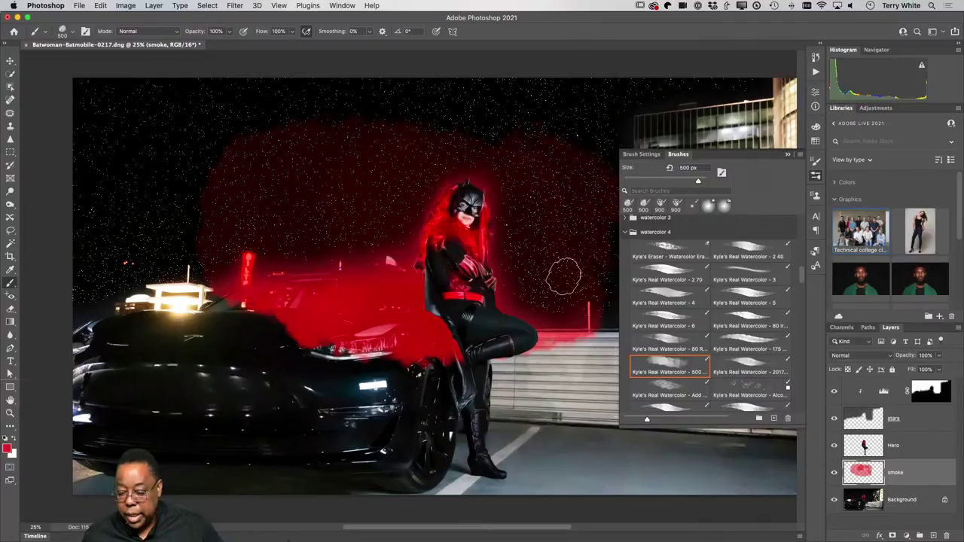
Hide the stars layer and undo the most recent red smoke strokes.
left_click(834, 419)
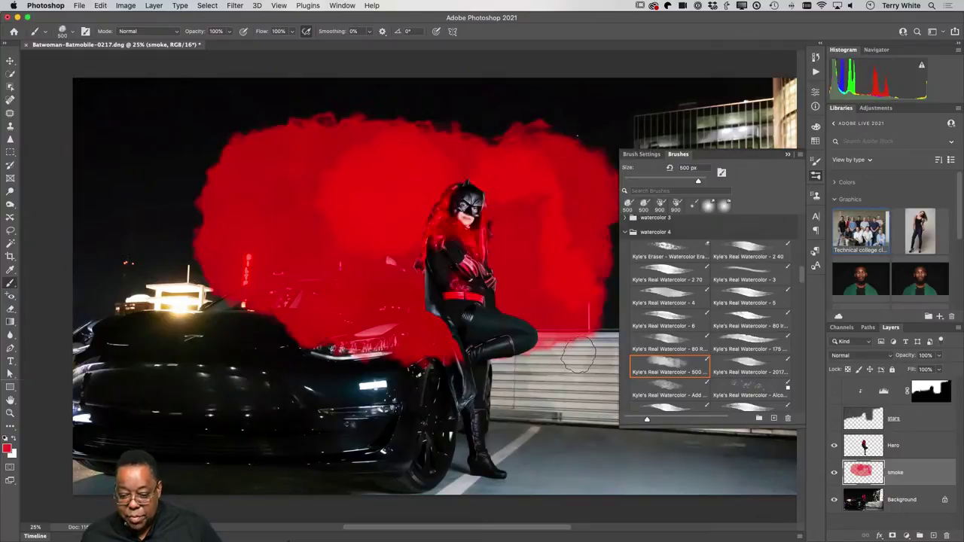
key("super+z")
key("super+z")
key("super+z")
key("super+z")
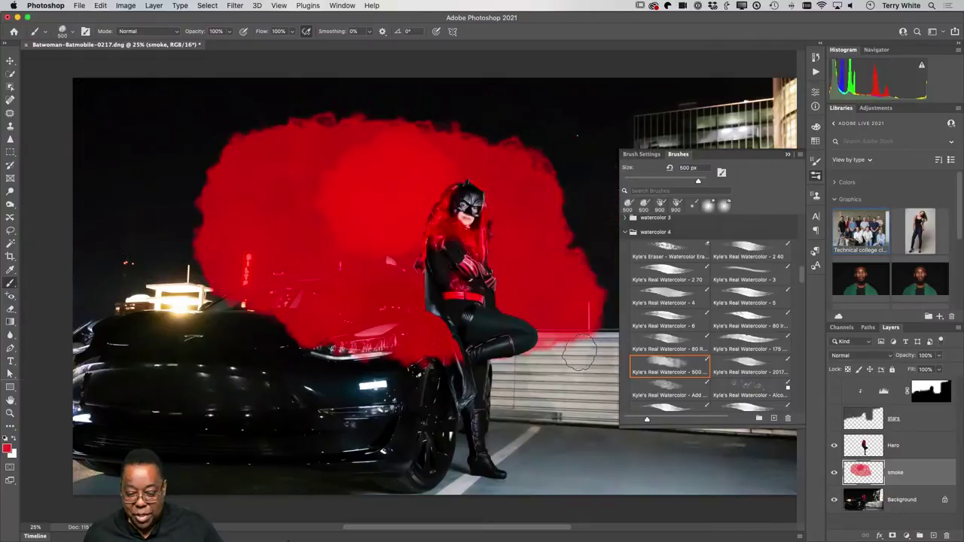
Undo the remaining red smoke strokes on the smoke layer and enlarge the watercolor brush to 1500 px.
key("super+z")
key("super+z")
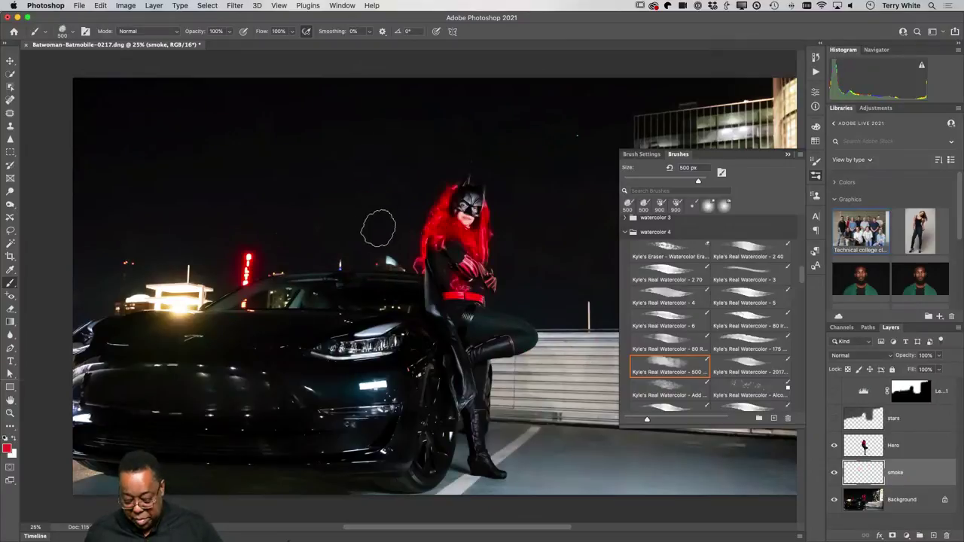
key("bracketright")
key("bracketright")
key("bracketright")
key("bracketright")
key("bracketright")
key("bracketright")
key("bracketright")
key("bracketright")
key("bracketright")
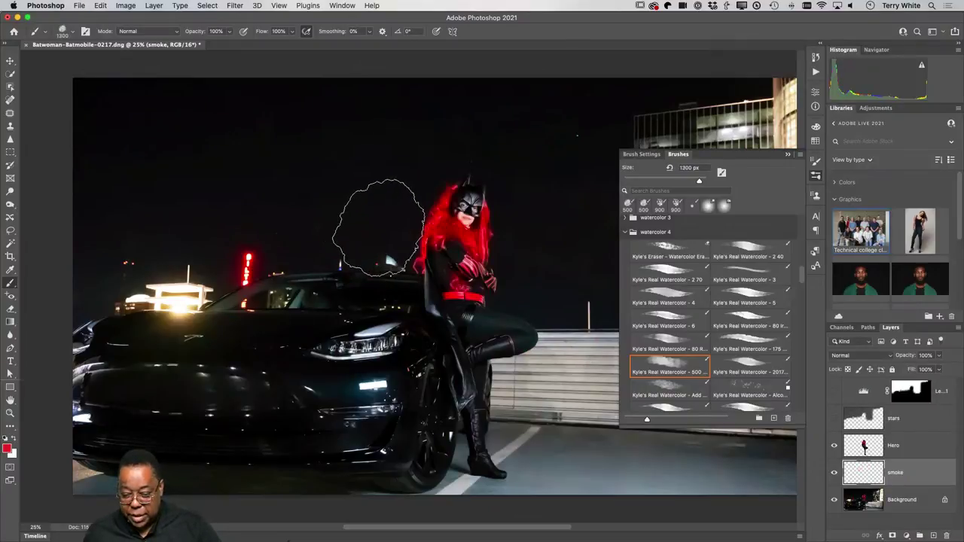
key("bracketright")
key("bracketright")
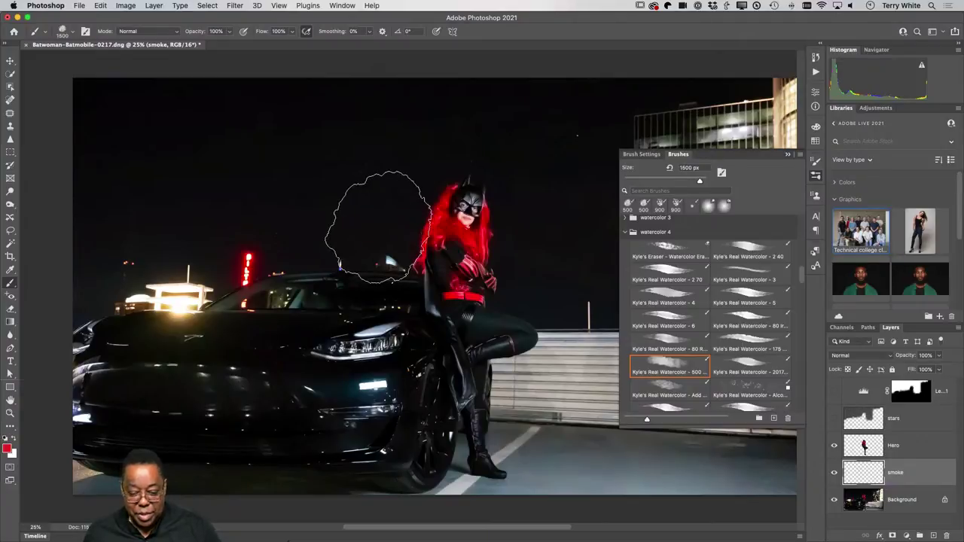
Paint billowing red smoke behind and above the hero and over the car's windshield, undoing the stroke over the hero's legs.
left_click(373, 228)
left_click(302, 223)
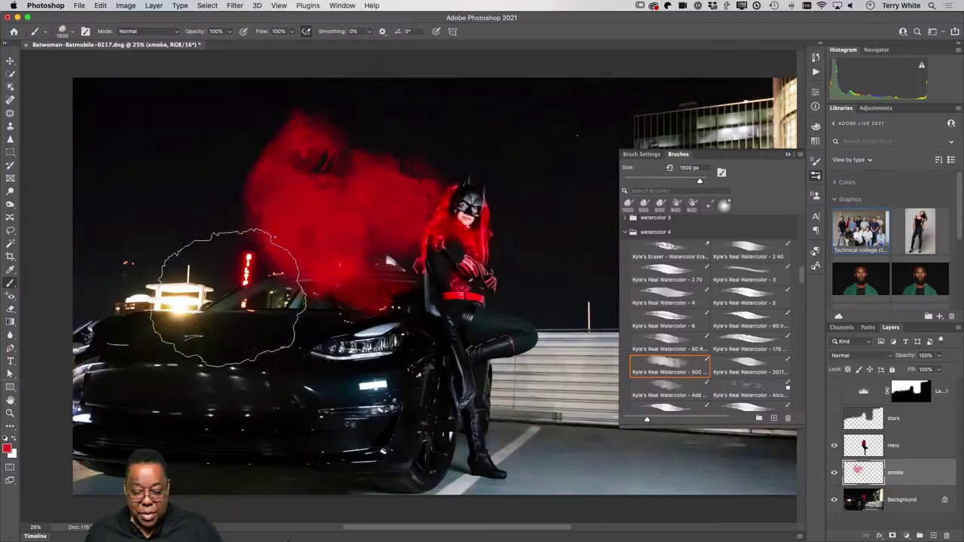
left_click(249, 294)
left_click(512, 229)
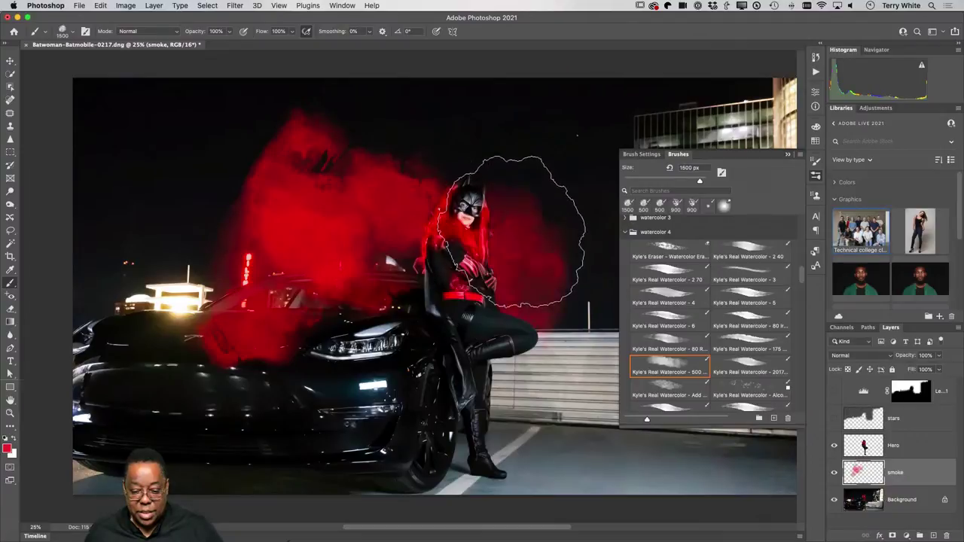
left_click(453, 153)
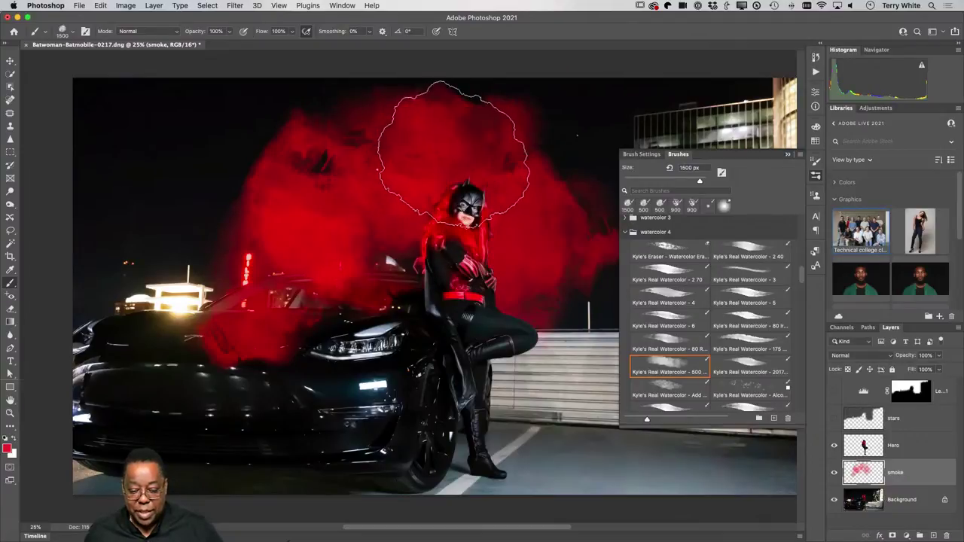
left_click(572, 187)
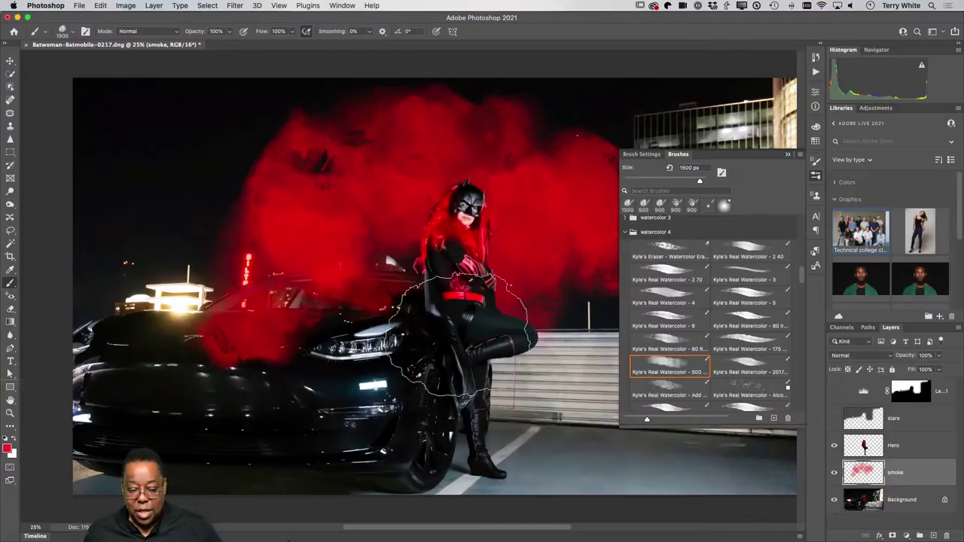
left_click(479, 354)
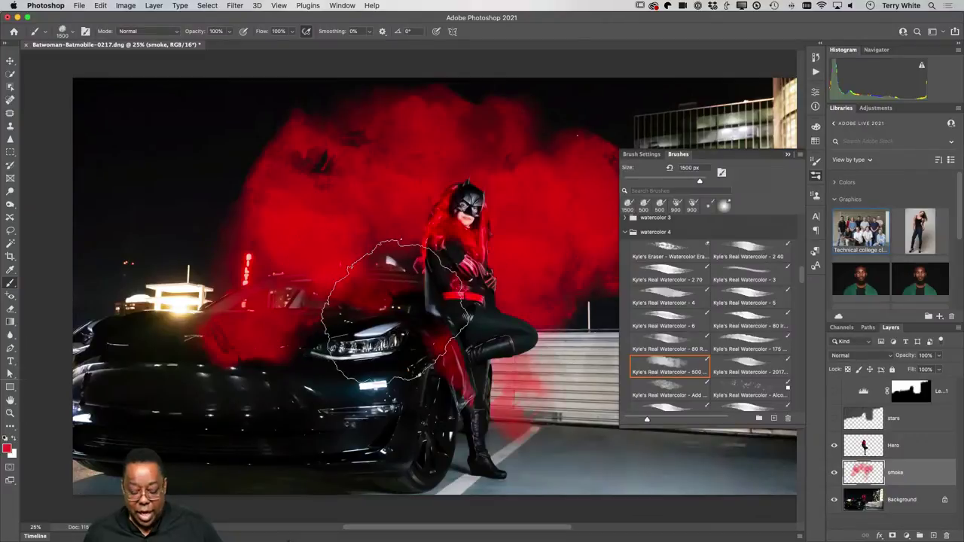
key("super+z")
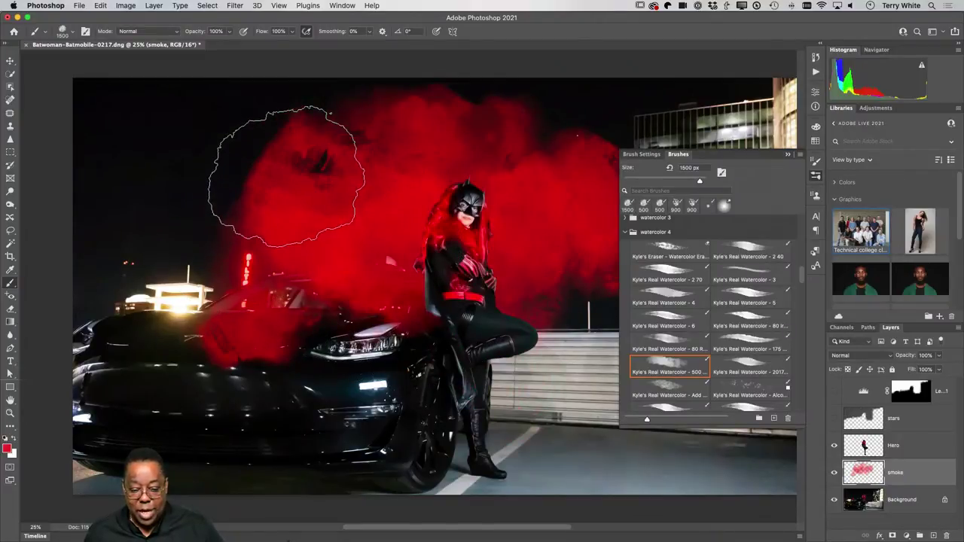
left_click(274, 157)
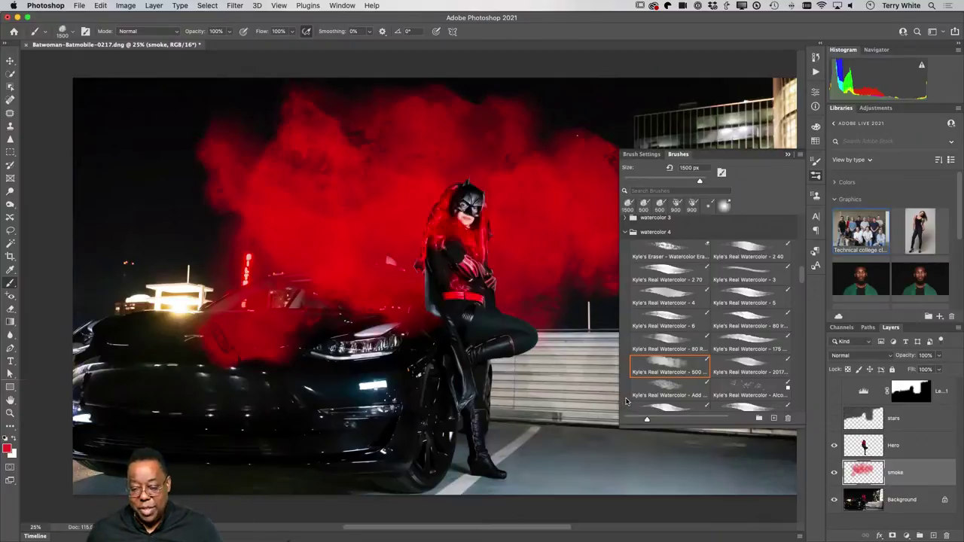
Compare the smoke with the Hero layer hidden and shown, and close the brush library.
left_click(834, 446)
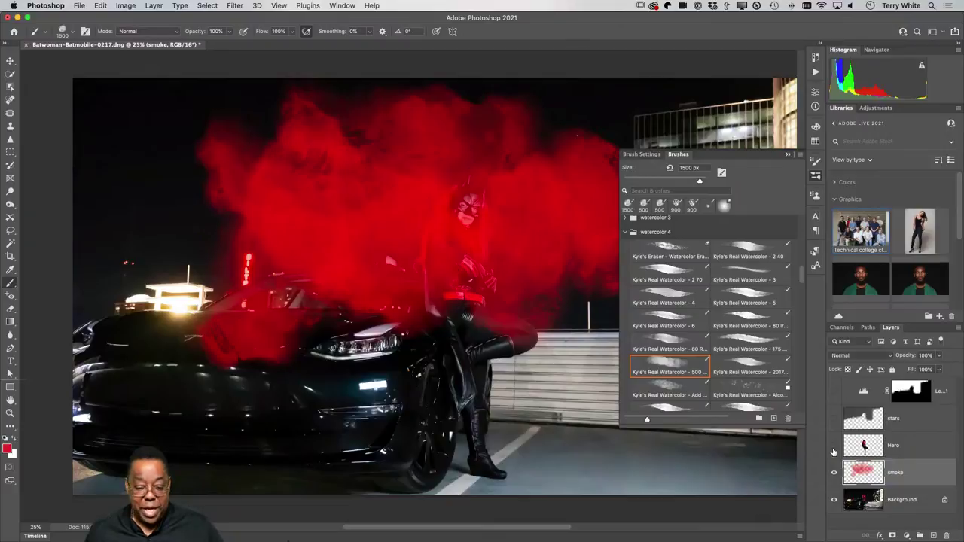
left_click(834, 446)
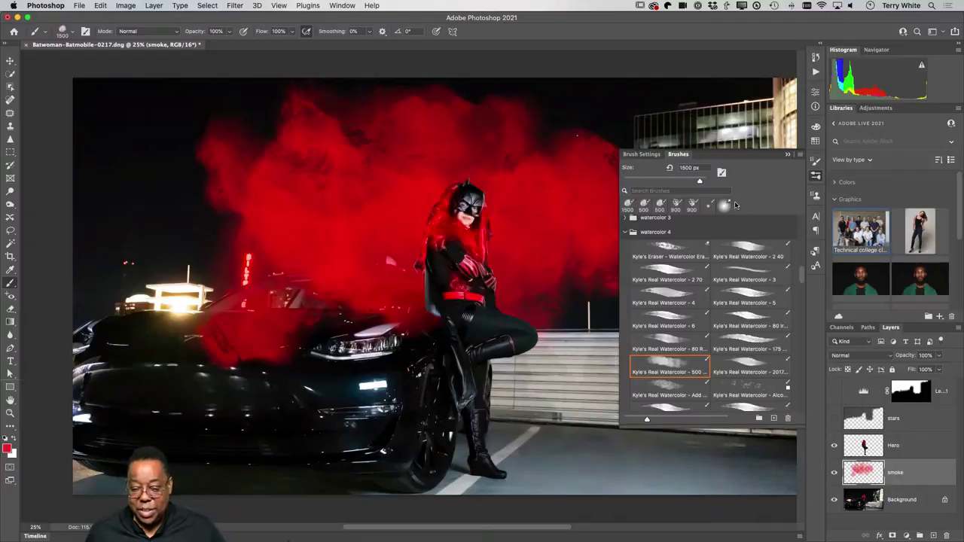
left_click(788, 154)
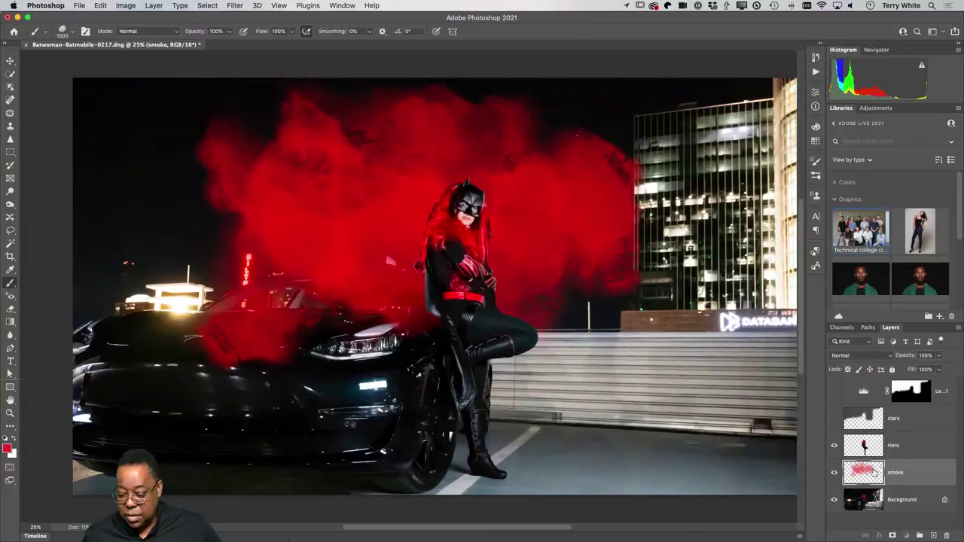
Move the smoke layer above the stars and Levels layers with the Hero layer on top, and show the starry sky.
left_click_drag(874, 473, 872, 388)
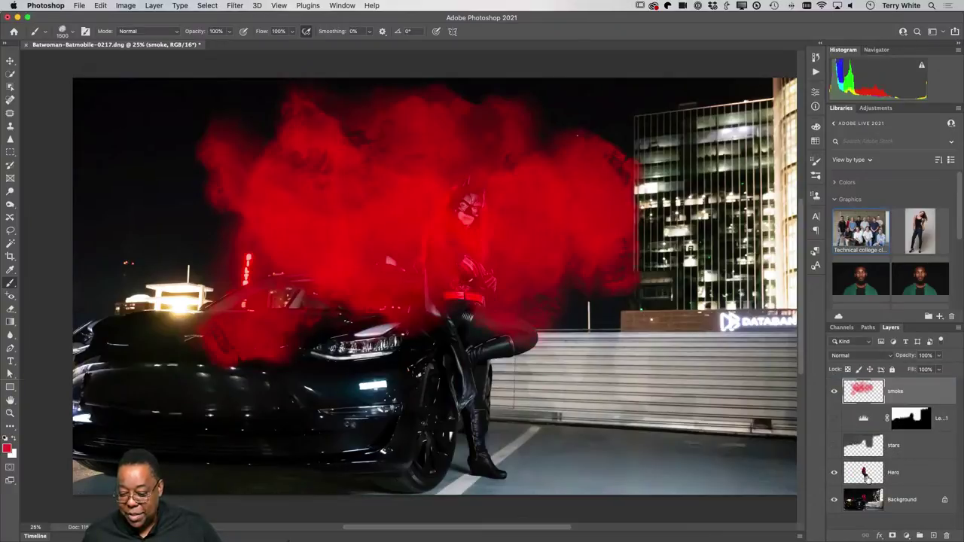
left_click_drag(865, 477, 873, 386)
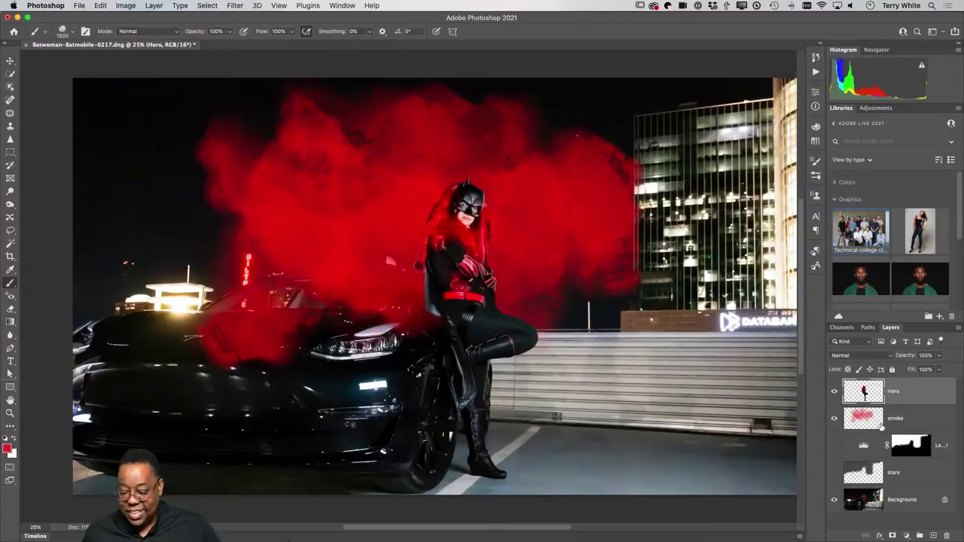
left_click(833, 447)
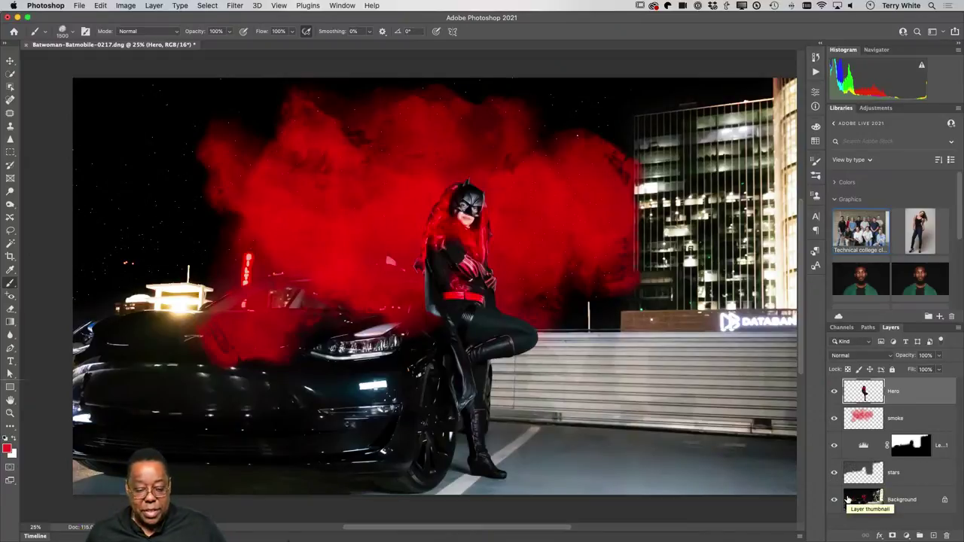
Erase the red smoke from the car's hood on the smoke layer with a 700 px Eraser.
left_click(851, 425)
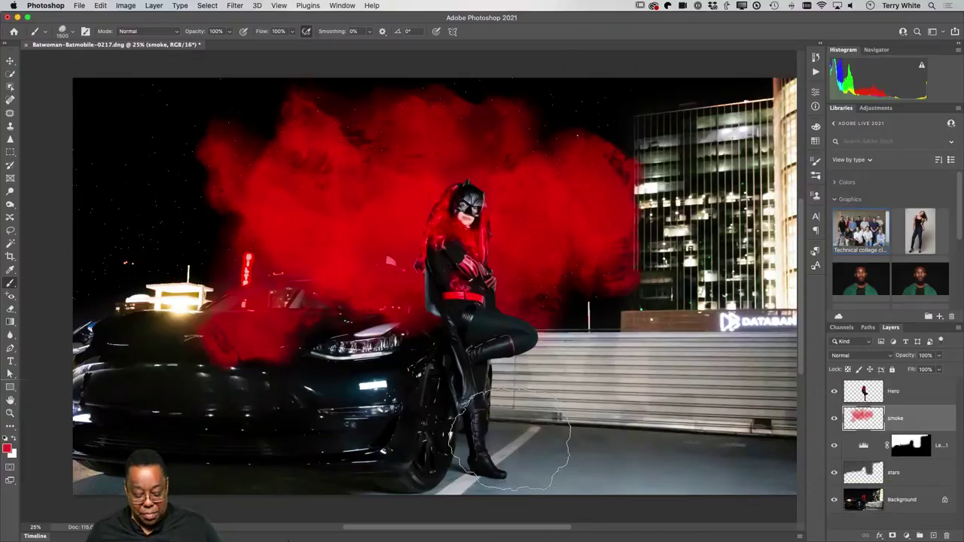
key("e")
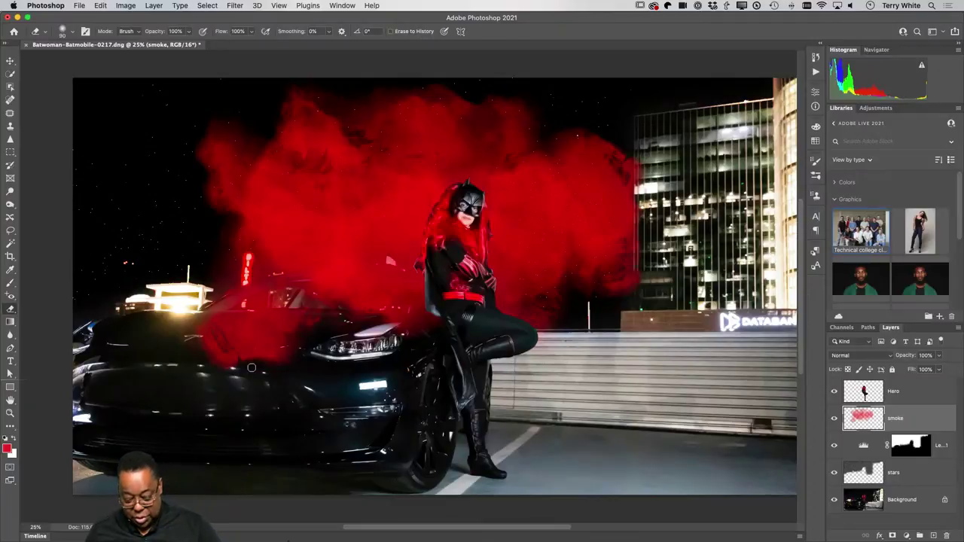
key("bracketright")
key("bracketright")
key("bracketright")
key("bracketright")
key("bracketright")
key("bracketright")
key("bracketright")
key("bracketright")
key("bracketright")
key("bracketright")
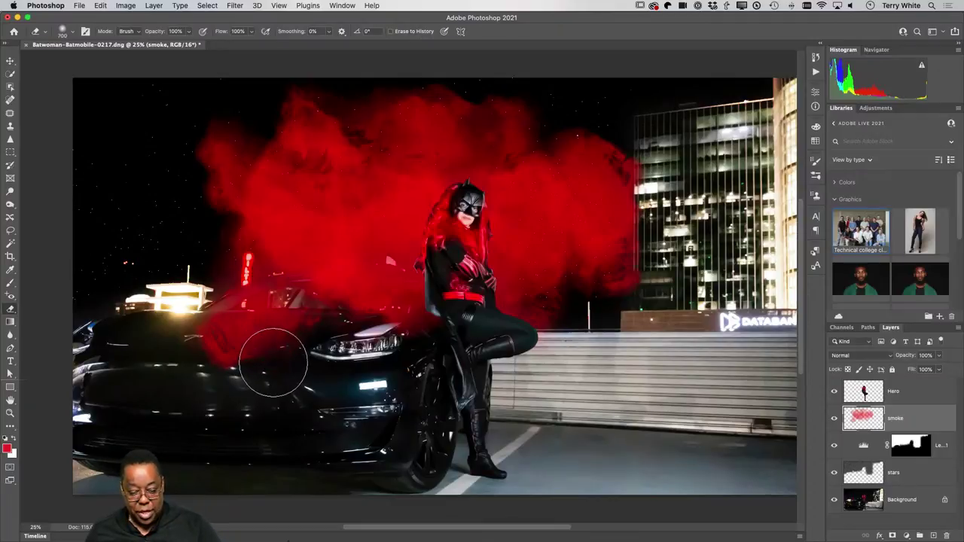
mouse_move(271, 363)
left_mouse_down()
mouse_move(202, 329)
mouse_move(260, 368)
mouse_move(276, 364)
mouse_move(229, 315)
mouse_move(298, 352)
mouse_move(274, 324)
mouse_move(263, 333)
mouse_move(317, 386)
left_mouse_up()
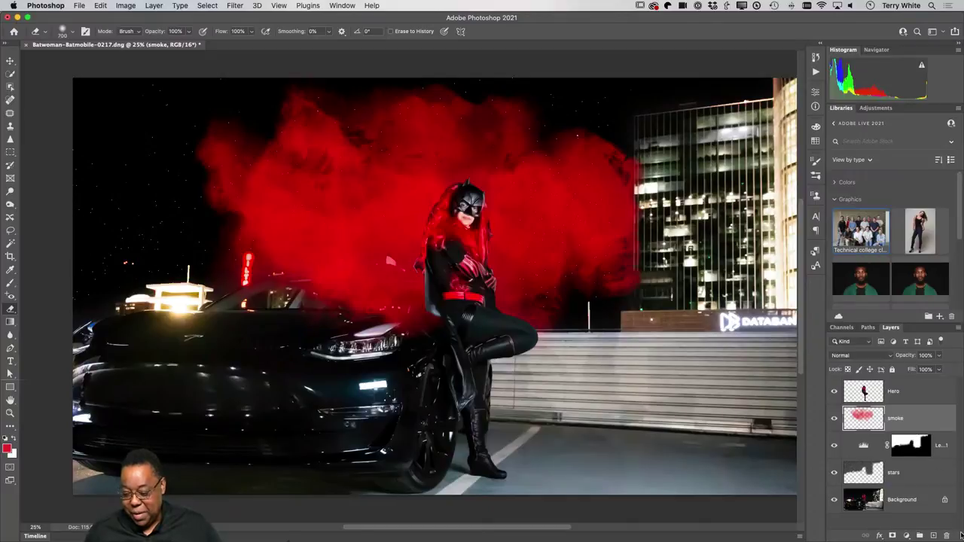
Create a new layer named spotlight between the Hero and smoke layers.
left_click(934, 536)
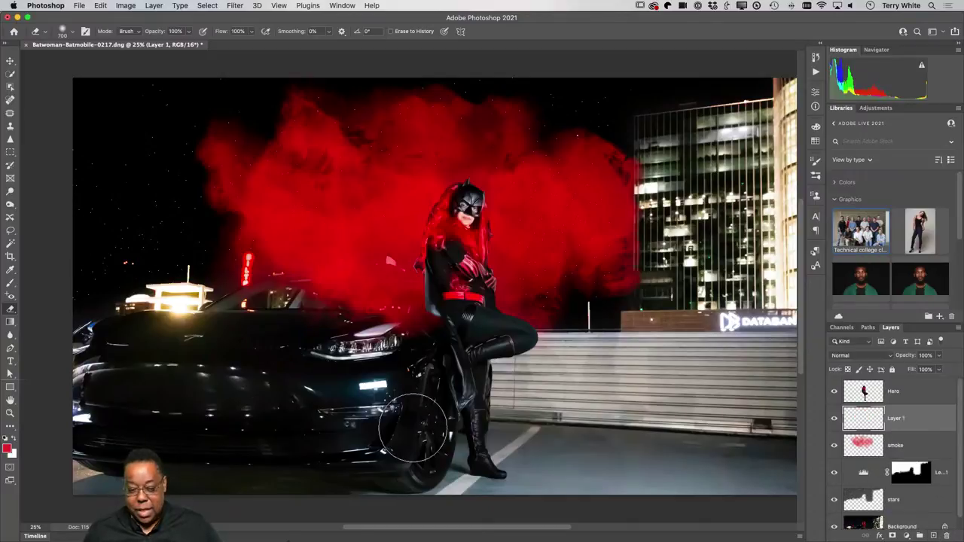
double_click(897, 418)
type("spotlight")
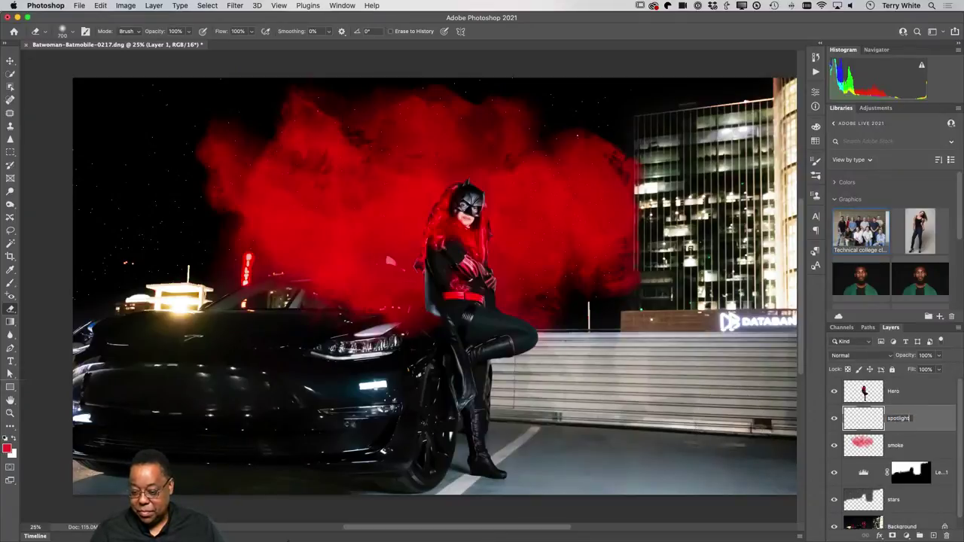
key("Return")
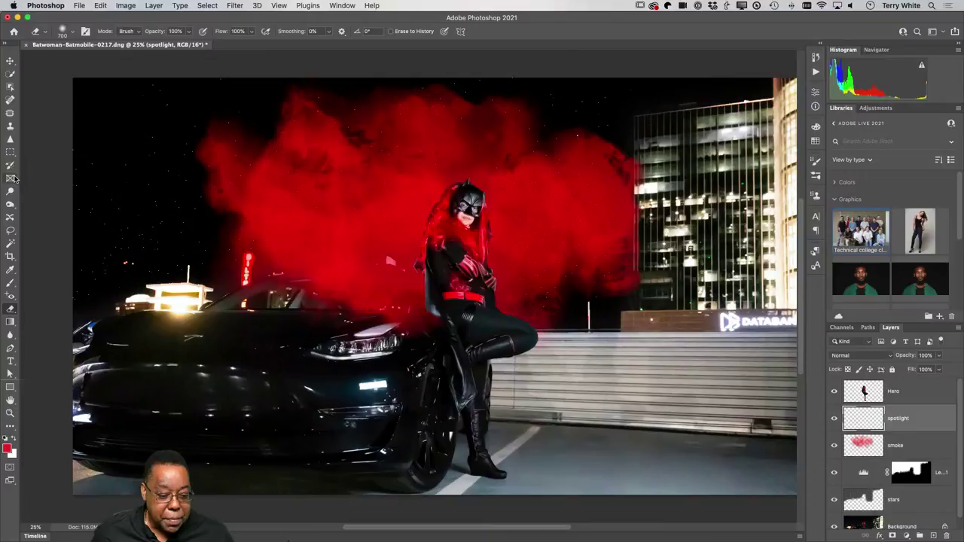
Select a spotlight beam shape with the Polygonal Lasso tool, widening from the photo's left edge up into the sky.
key("l")
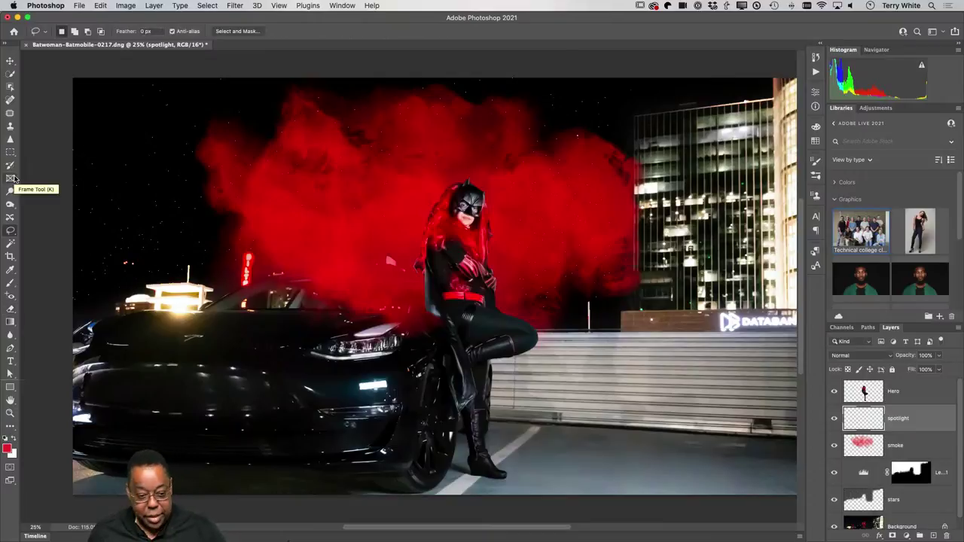
right_click(11, 236)
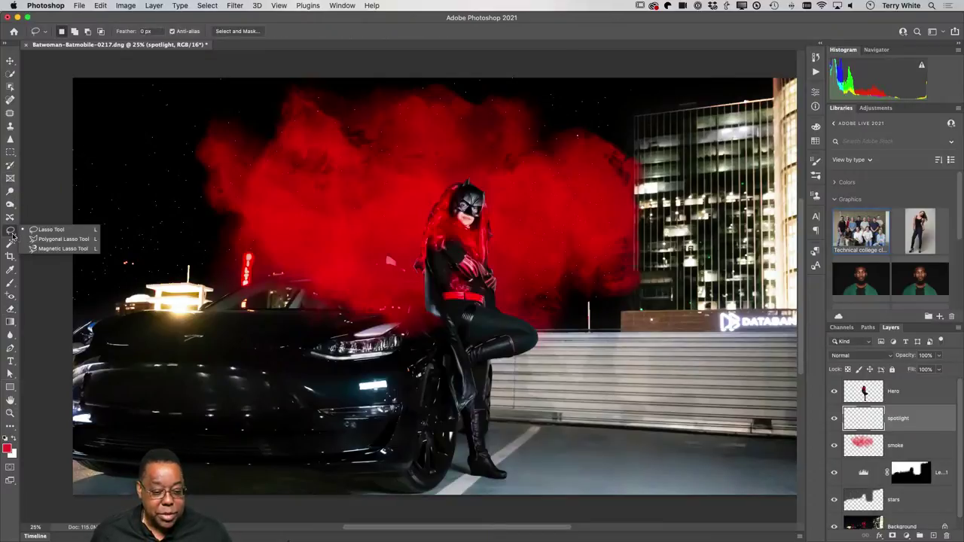
left_click(53, 247)
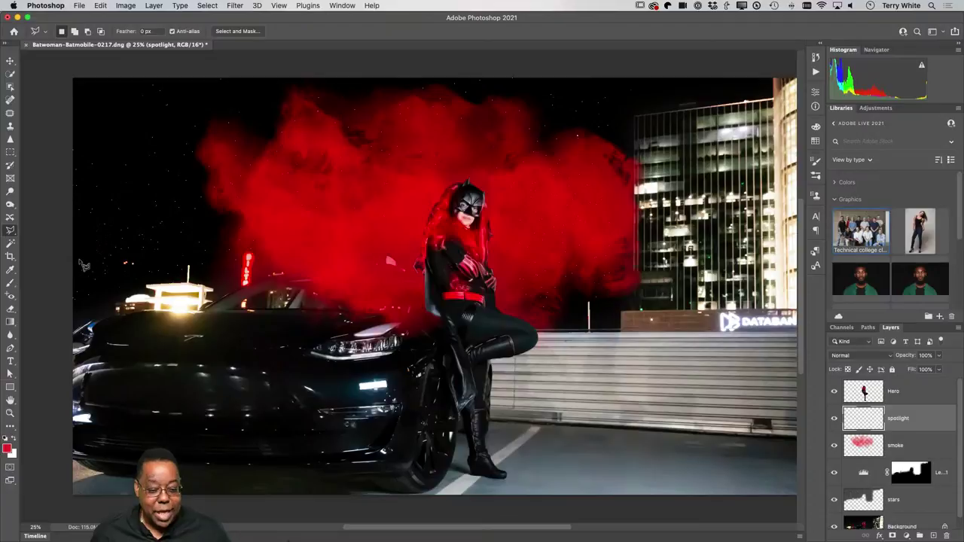
left_click(60, 302)
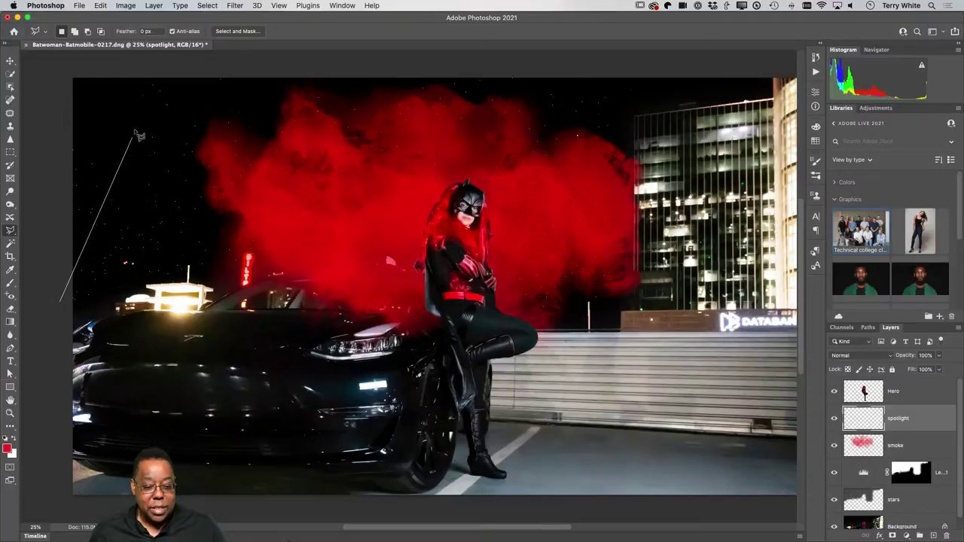
left_click(142, 98)
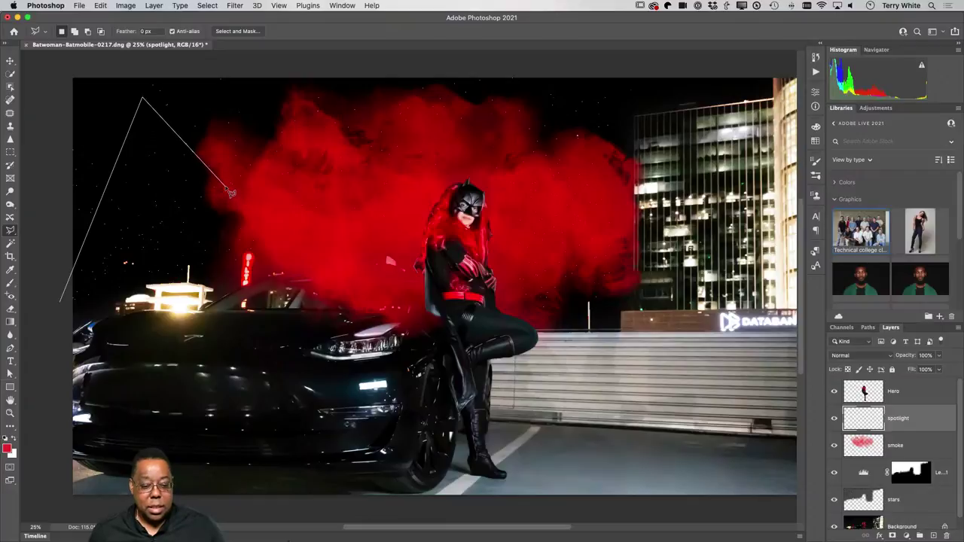
left_click(224, 185)
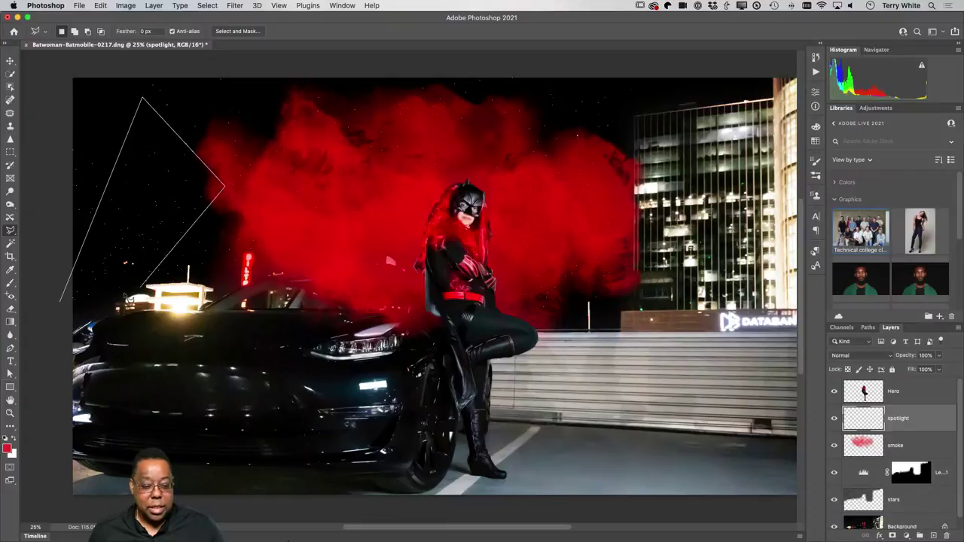
left_click(66, 309)
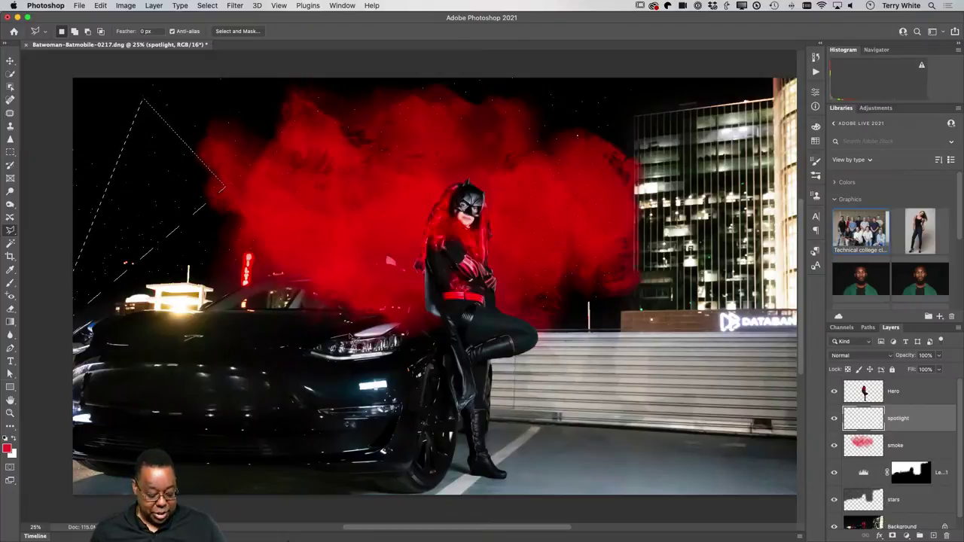
Try filling the beam selection with the solid red foreground color on the spotlight layer, and undo the fill.
key("alt")
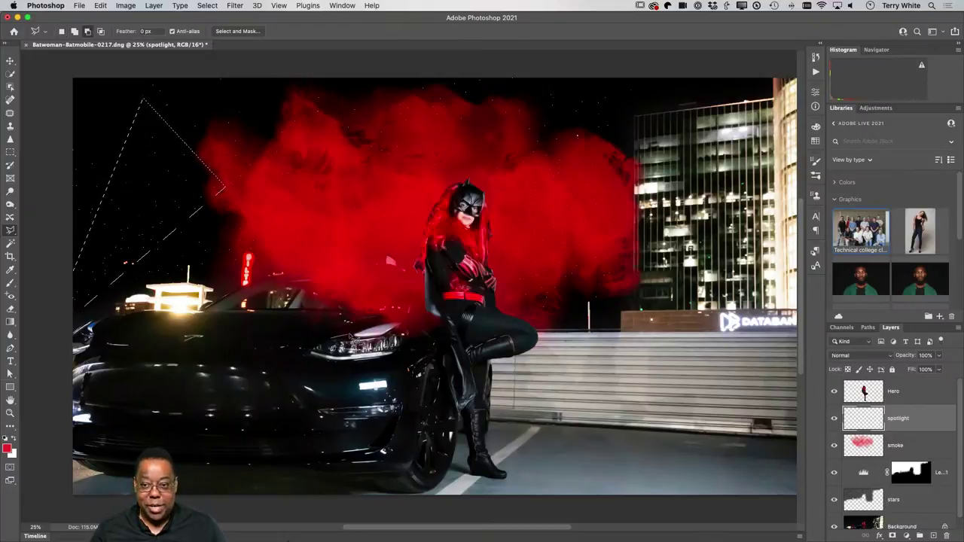
key("alt+BackSpace")
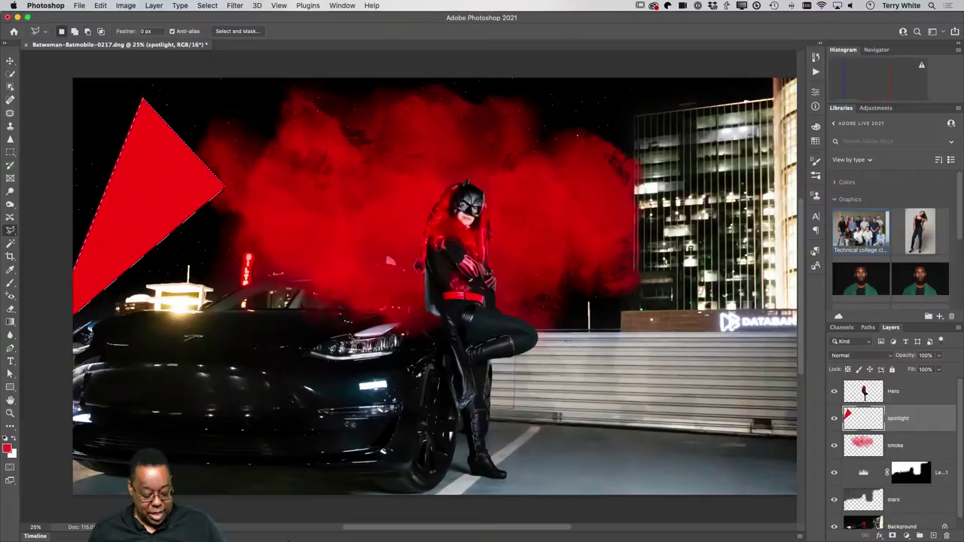
key("super+z")
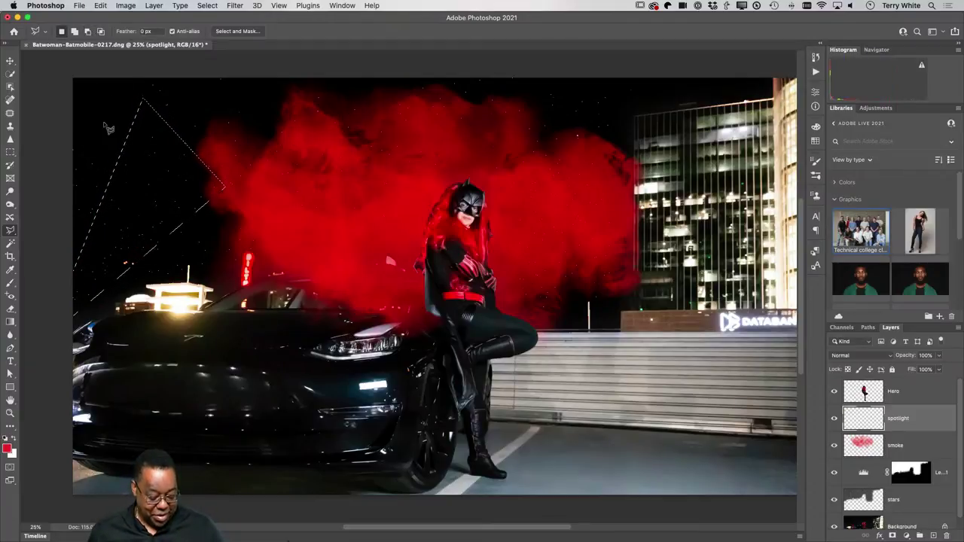
Try filling the beam selection on the spotlight layer with the red foreground-to-transparent Basics gradient, and undo the fill.
key("g")
left_click(93, 32)
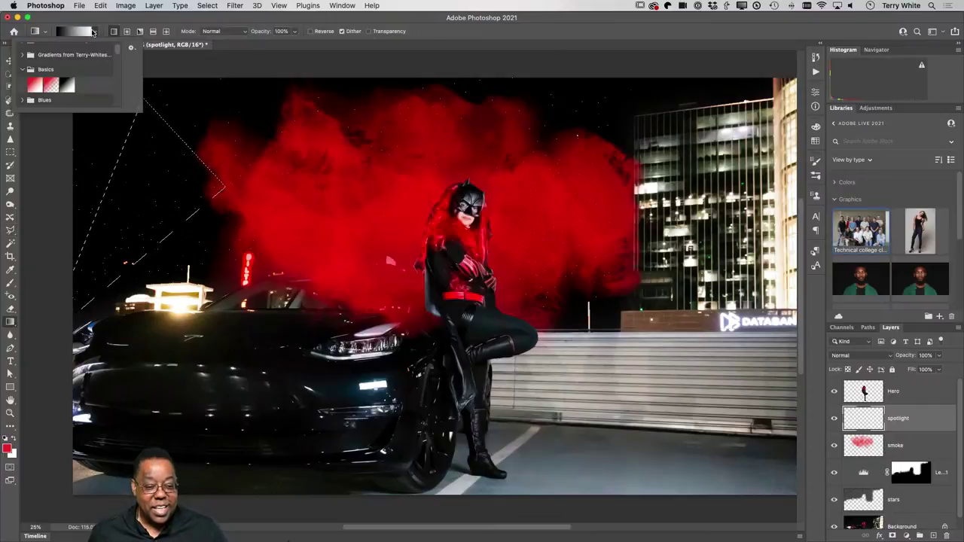
left_click(92, 32)
left_click(93, 32)
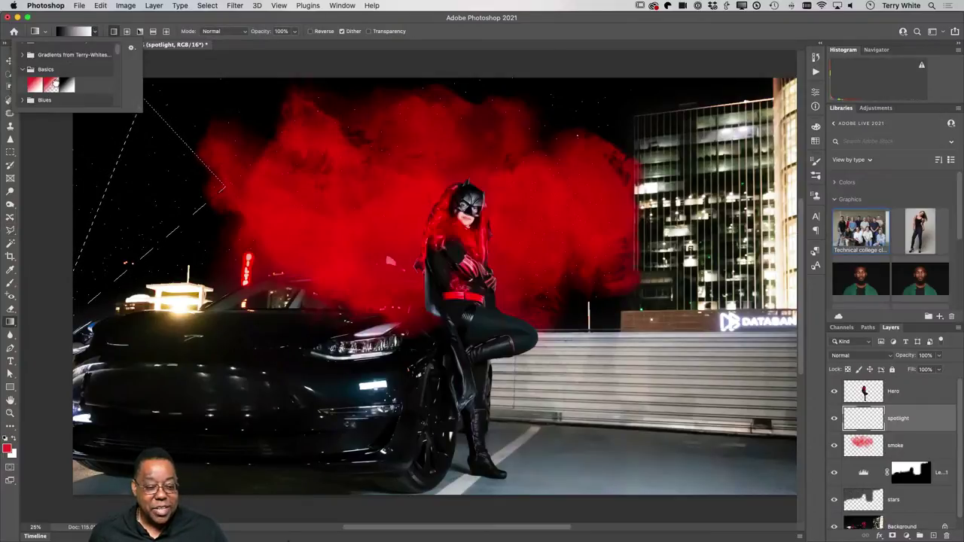
left_click(54, 83)
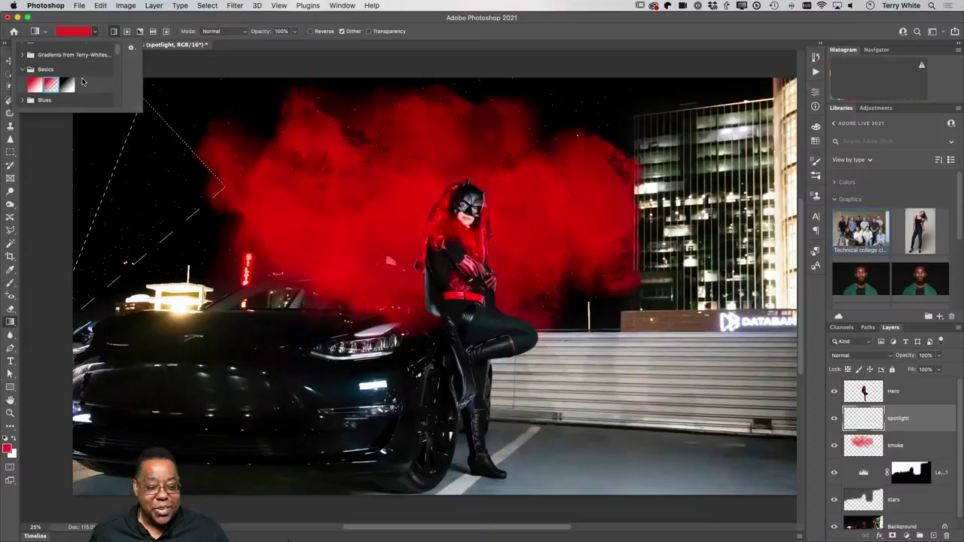
double_click(56, 83)
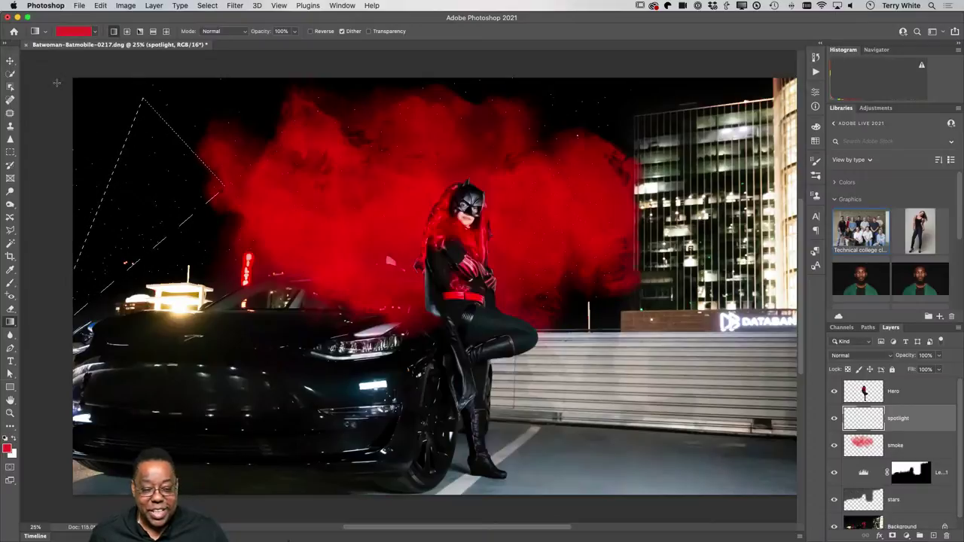
left_click(95, 31)
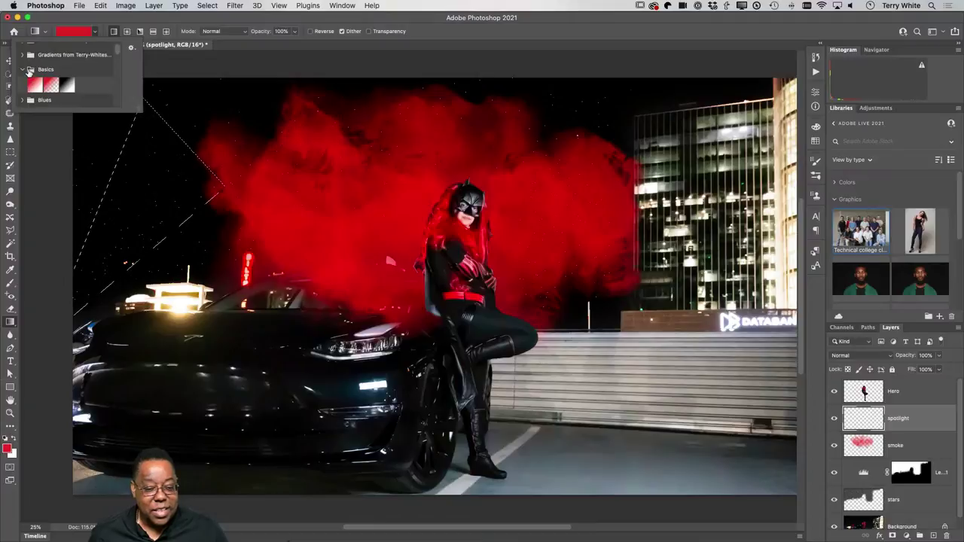
left_click(69, 87)
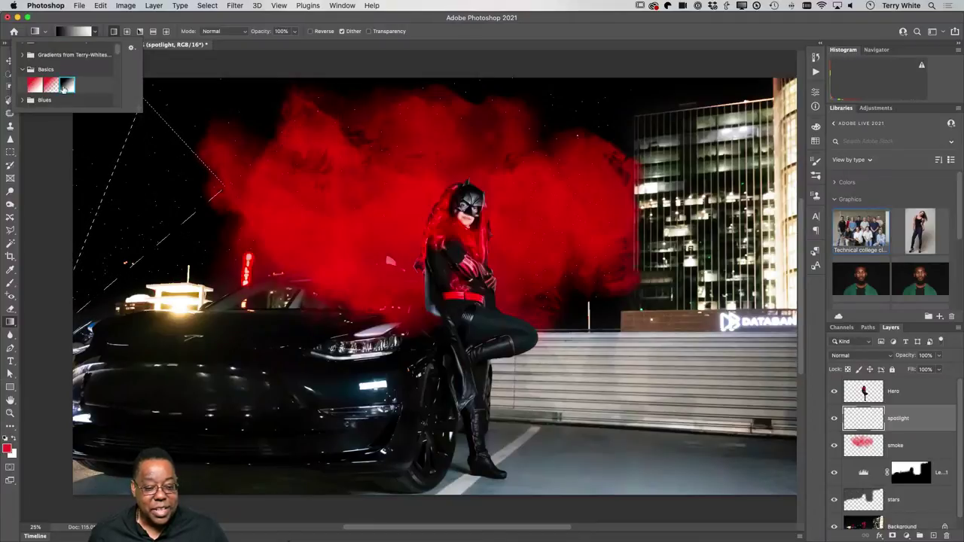
left_click(50, 85)
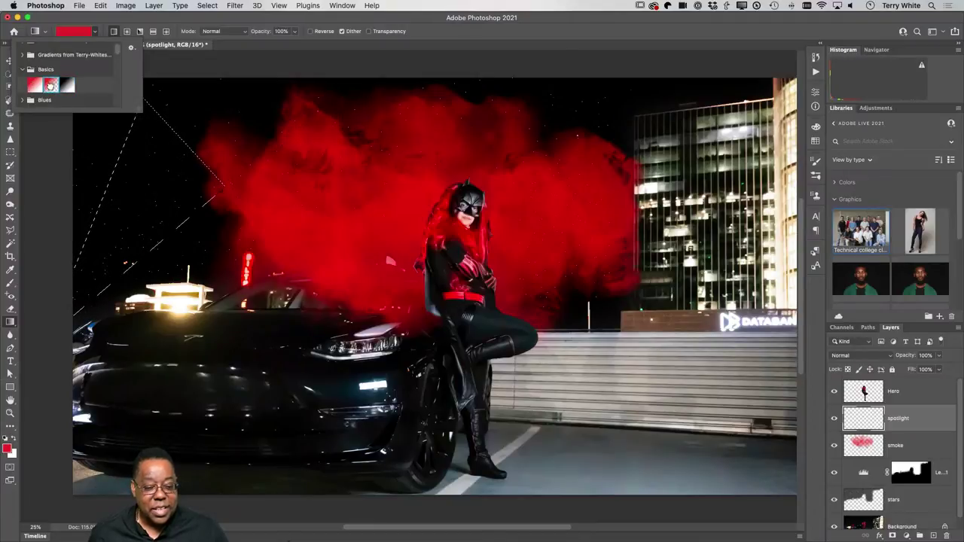
left_click(164, 174)
left_click_drag(164, 173, 78, 283)
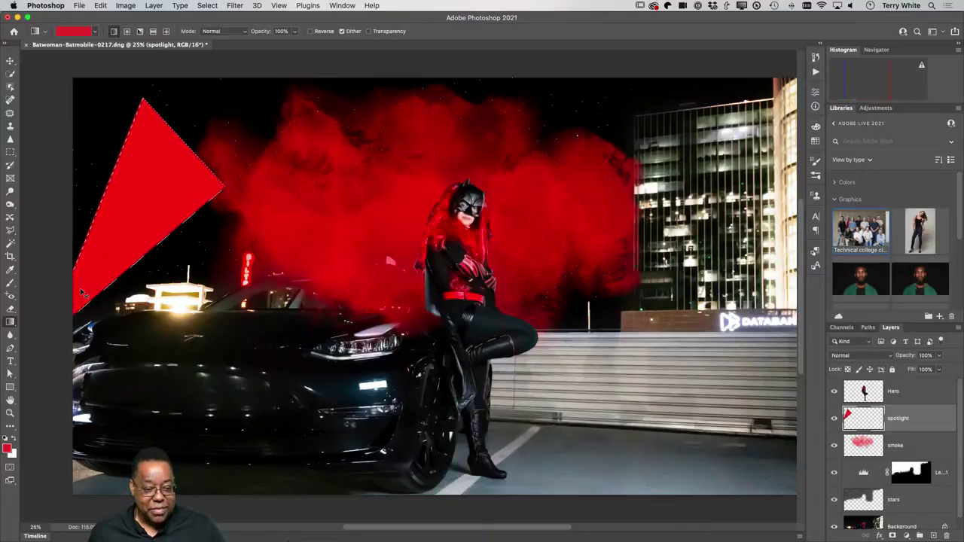
key("ctrl+z")
Fill the beam selection with the red-to-white Basics gradient, red at the photo's left edge and white in the sky, and deselect.
left_click(97, 31)
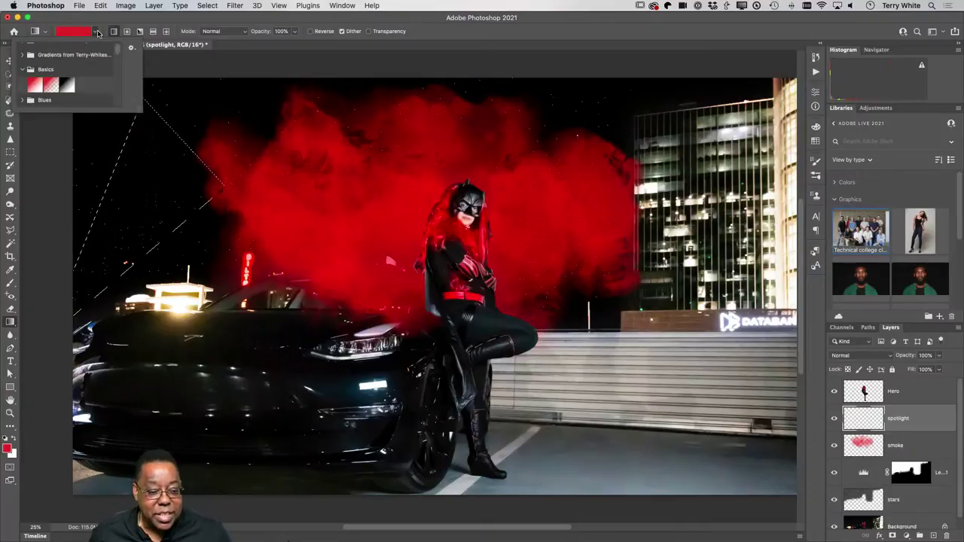
left_click(36, 84)
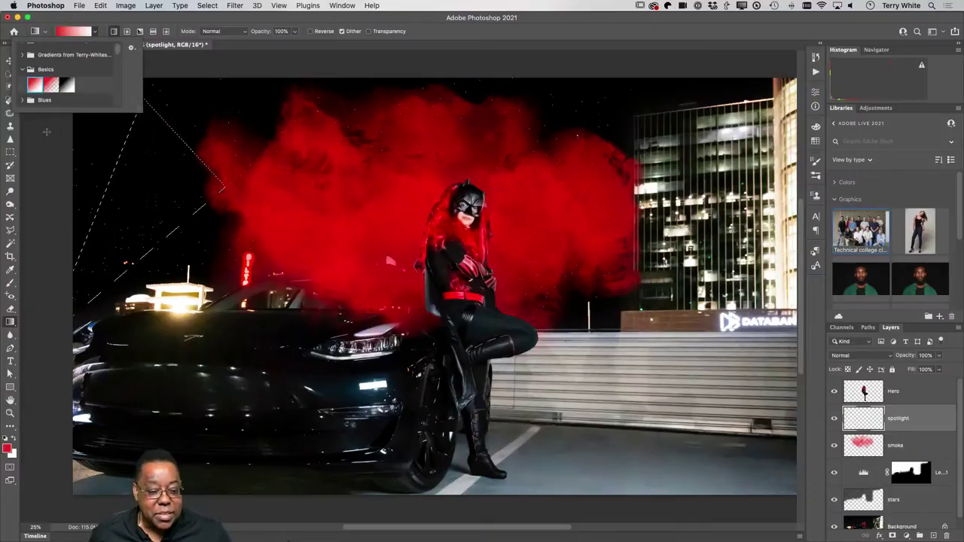
left_click(146, 196)
left_click_drag(146, 196, 75, 289)
key("ctrl+z")
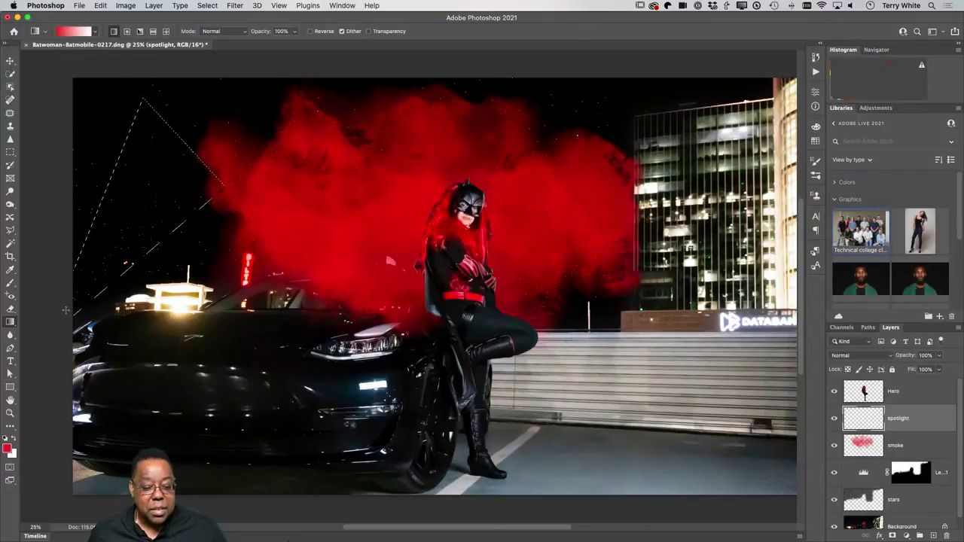
left_click_drag(63, 309, 63, 309)
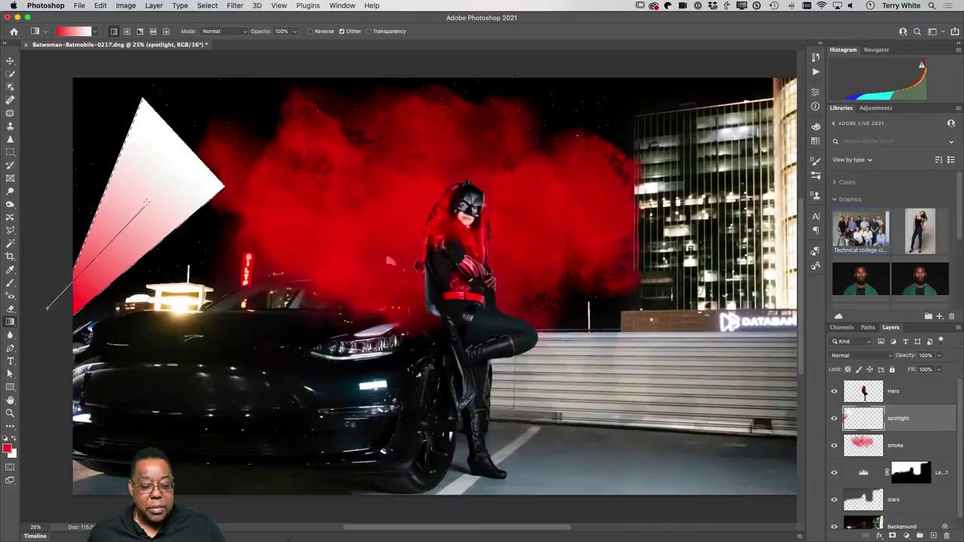
left_click_drag(177, 171, 177, 171)
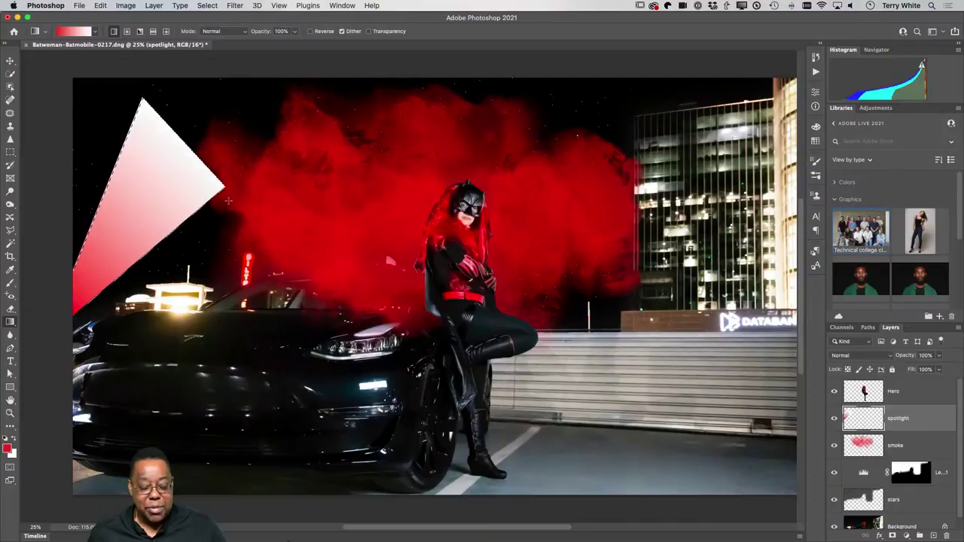
key("super+d")
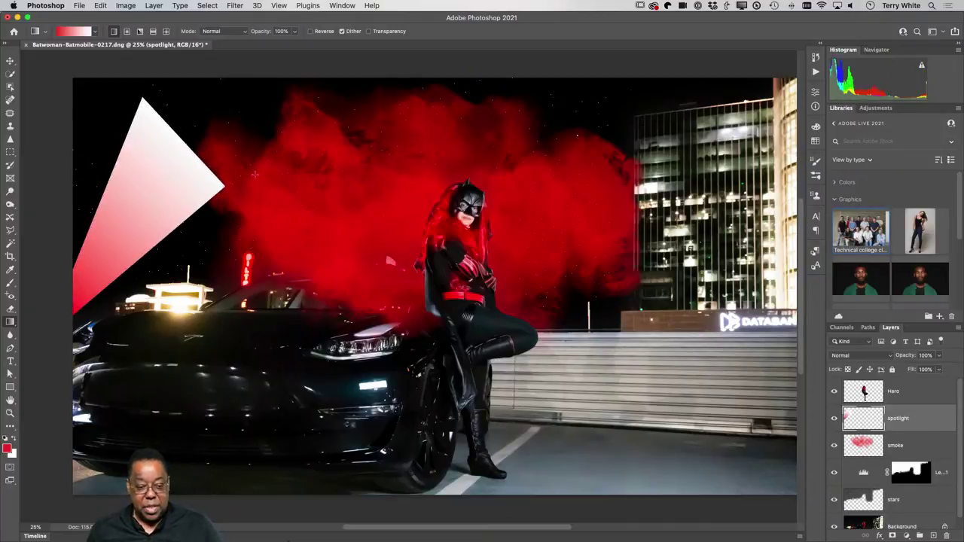
Apply a 176.5-pixel Gaussian Blur to the spotlight beam and preview the layer's blend modes, keeping Normal.
left_click(243, 6)
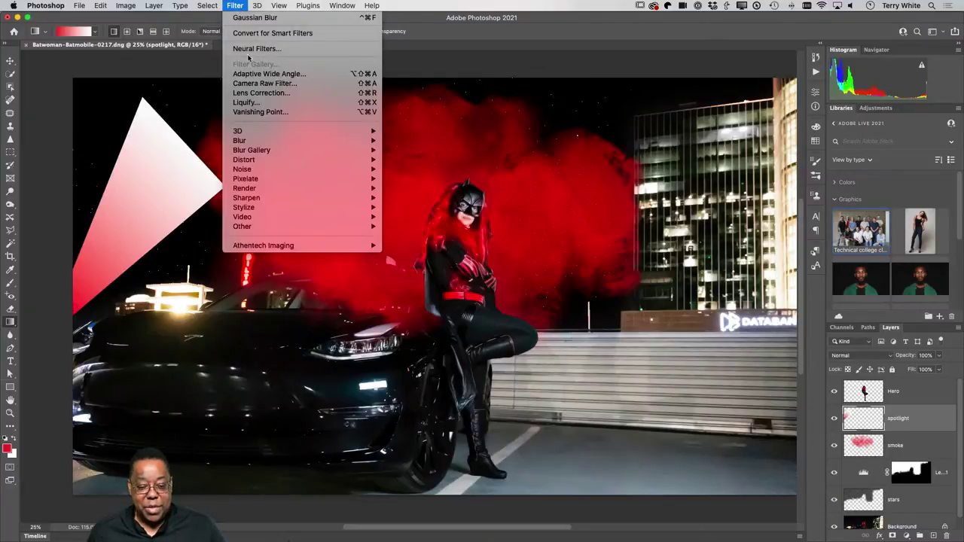
mouse_move(263, 153)
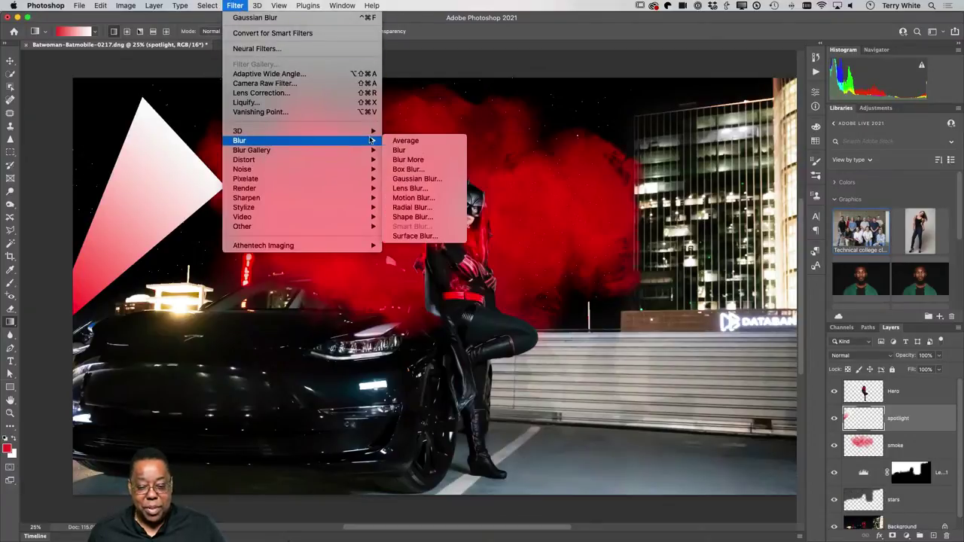
left_click(435, 179)
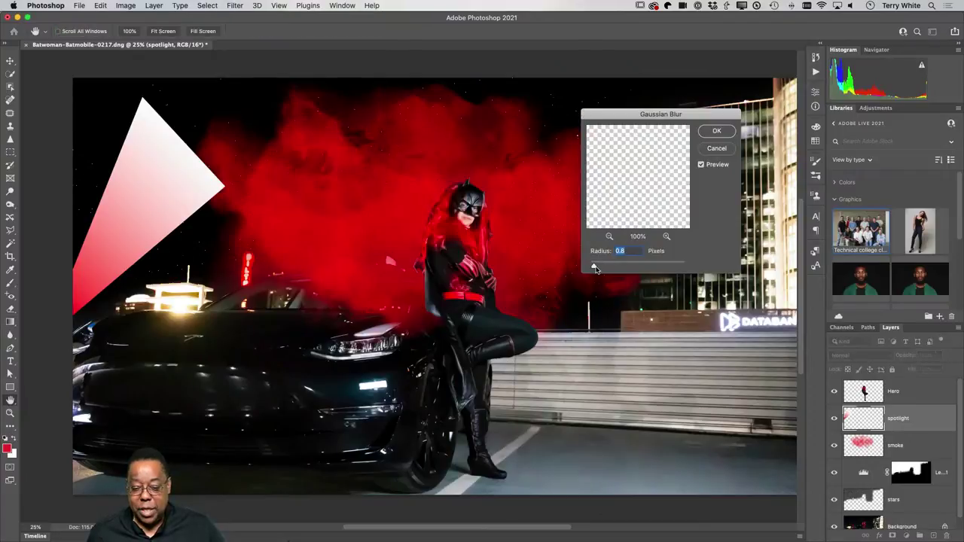
left_click_drag(595, 269, 665, 269)
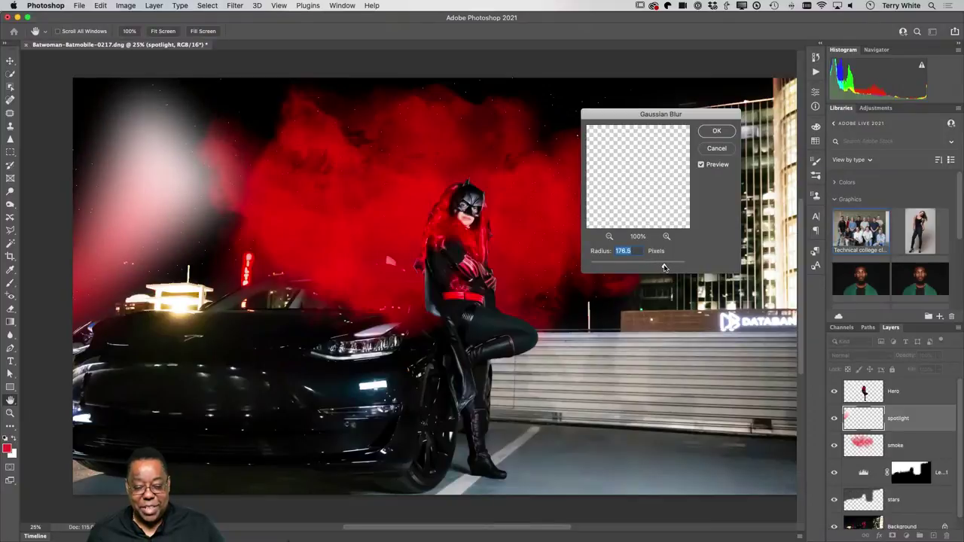
left_click(718, 132)
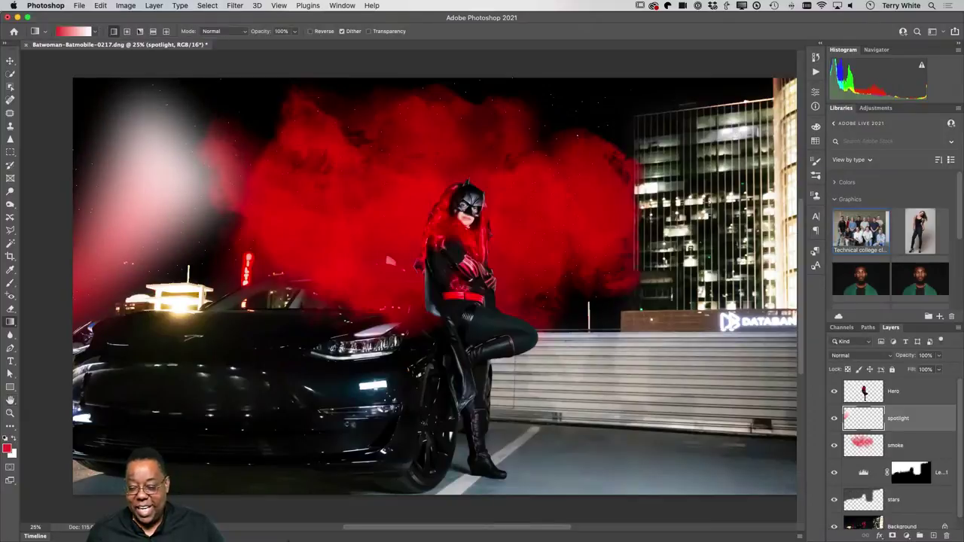
left_click(848, 359)
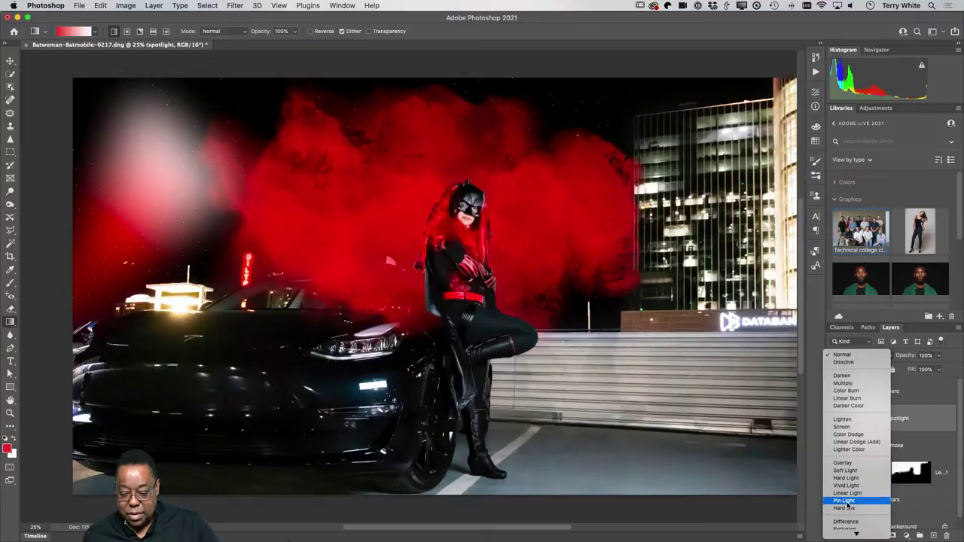
left_click(857, 354)
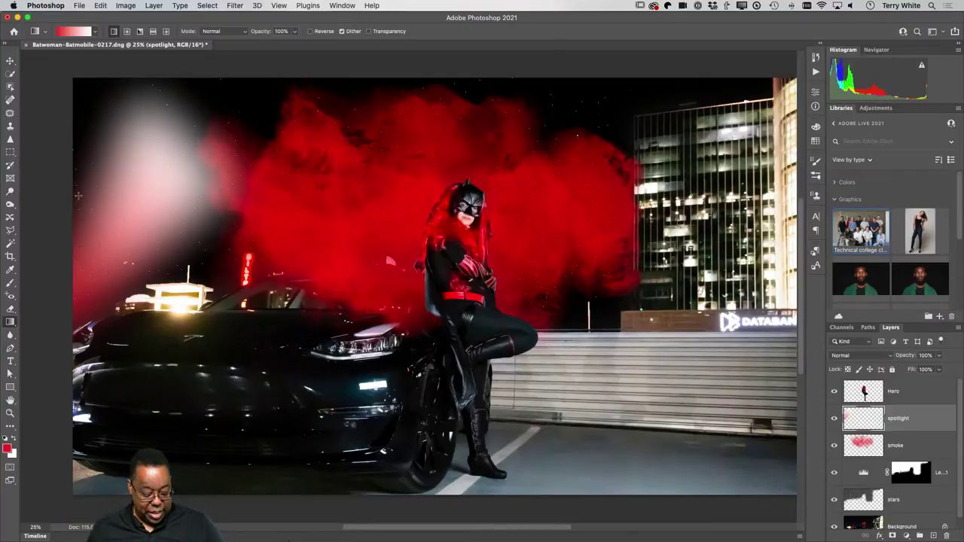
Try moving the blurred beam toward the photo's left edge, and undo back to the sharp gradient fill with its selection active.
key("v")
left_click_drag(121, 204, 81, 222)
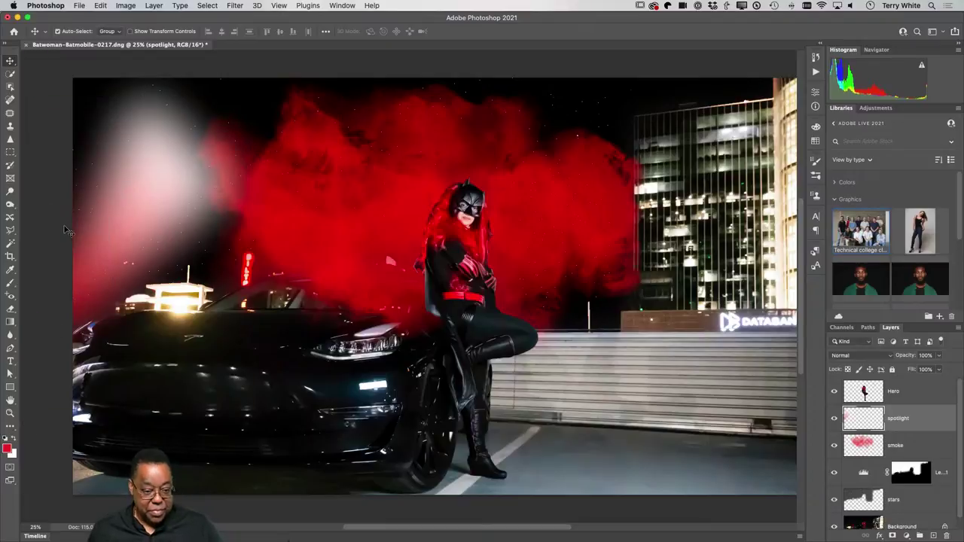
key("super+z")
key("super+z")
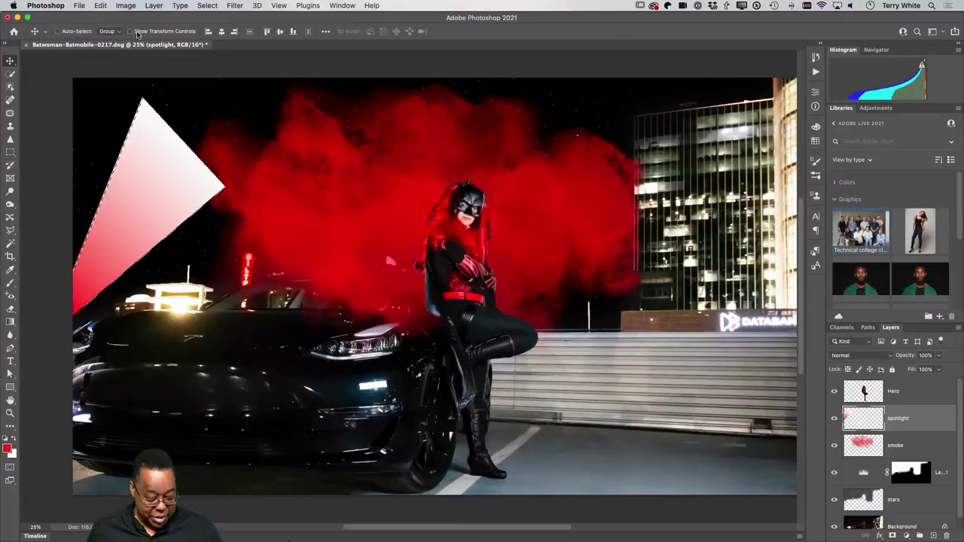
Cover the beam selection with the red foreground-to-transparent Basics gradient, drawn from the beam's base up into the sky, and deselect.
key("g")
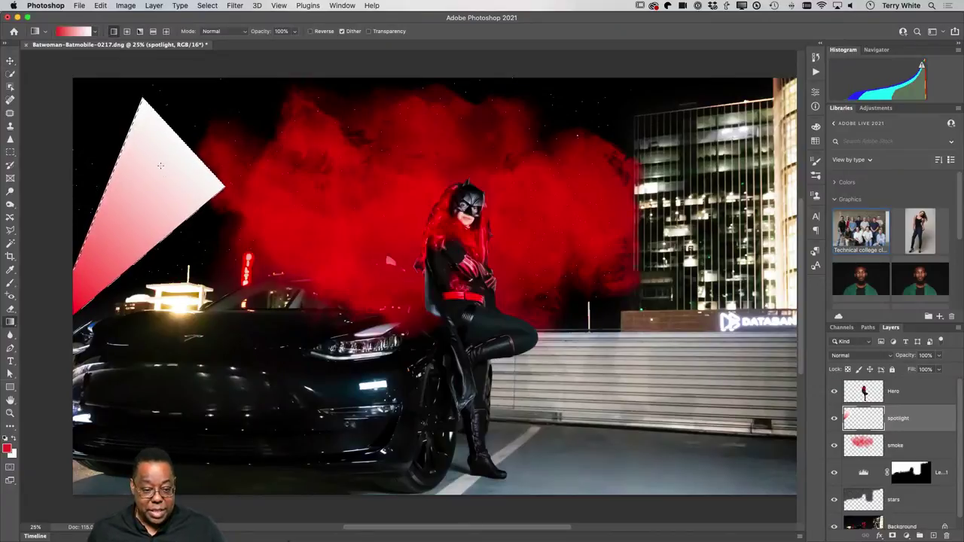
left_click(94, 31)
double_click(75, 60)
left_click(93, 32)
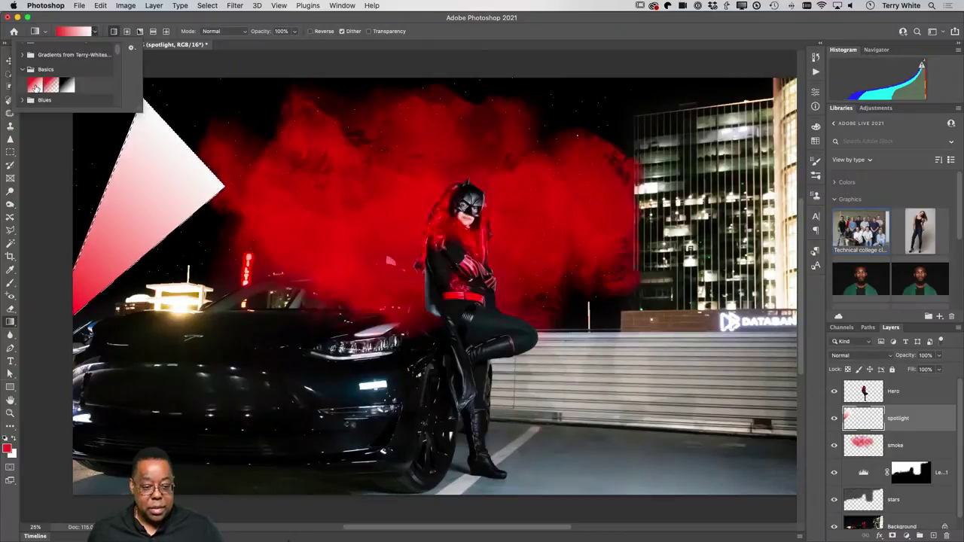
left_click(50, 86)
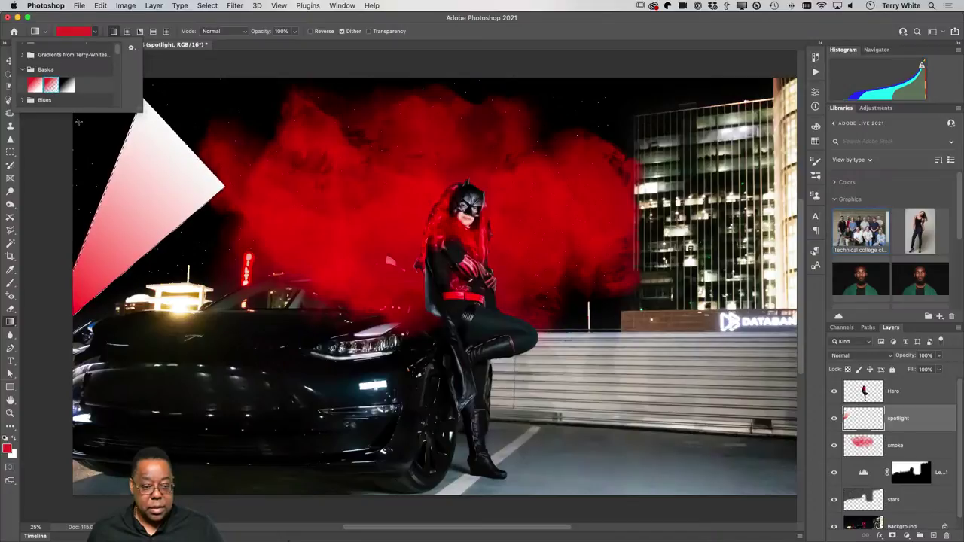
left_click_drag(105, 222, 168, 147)
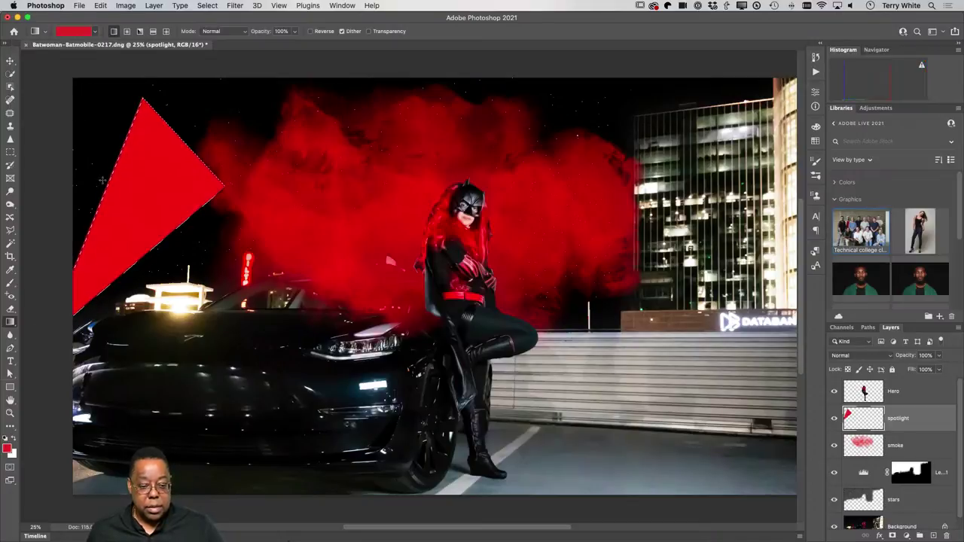
key("super+d")
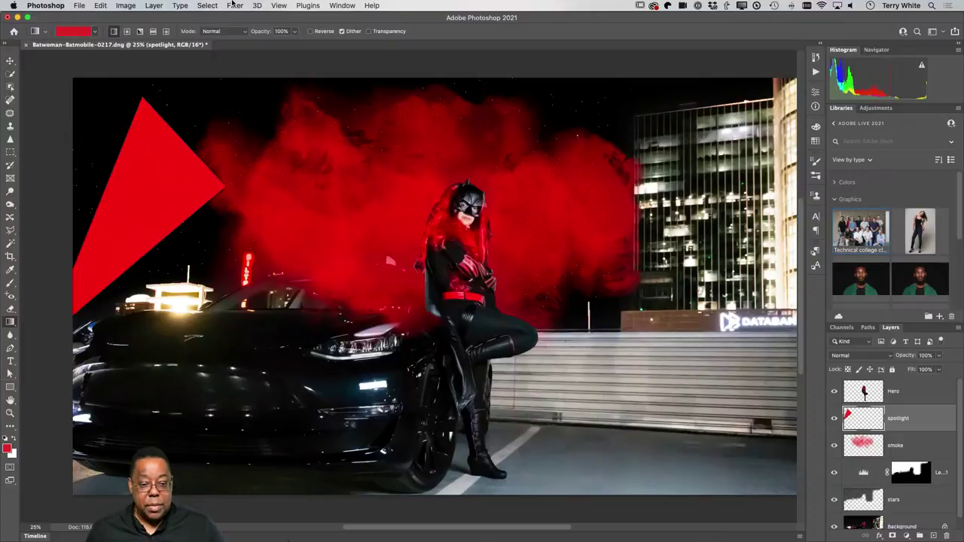
Reapply the last Gaussian Blur to the red spotlight beam and move it down toward the photo's left edge.
left_click(234, 6)
left_click(396, 134)
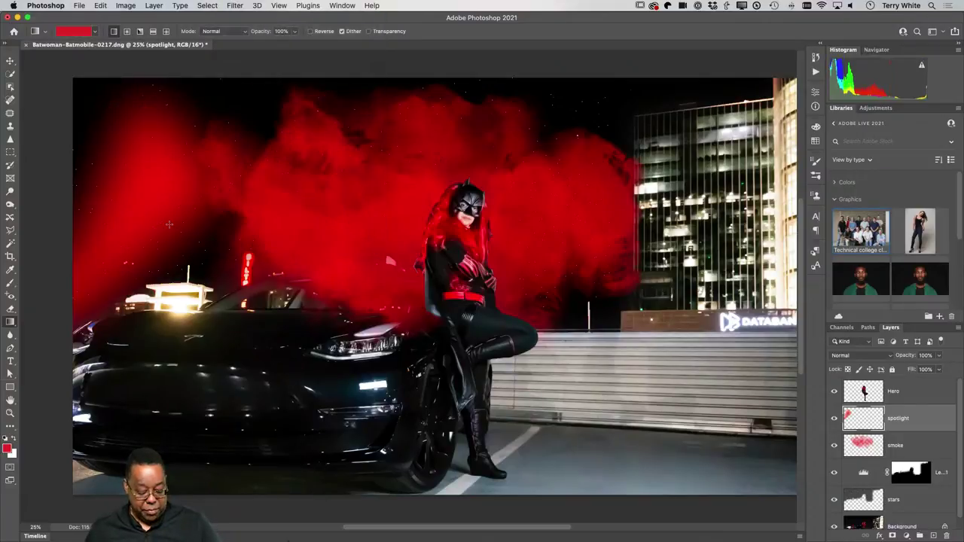
key("v")
left_click_drag(171, 188, 116, 248)
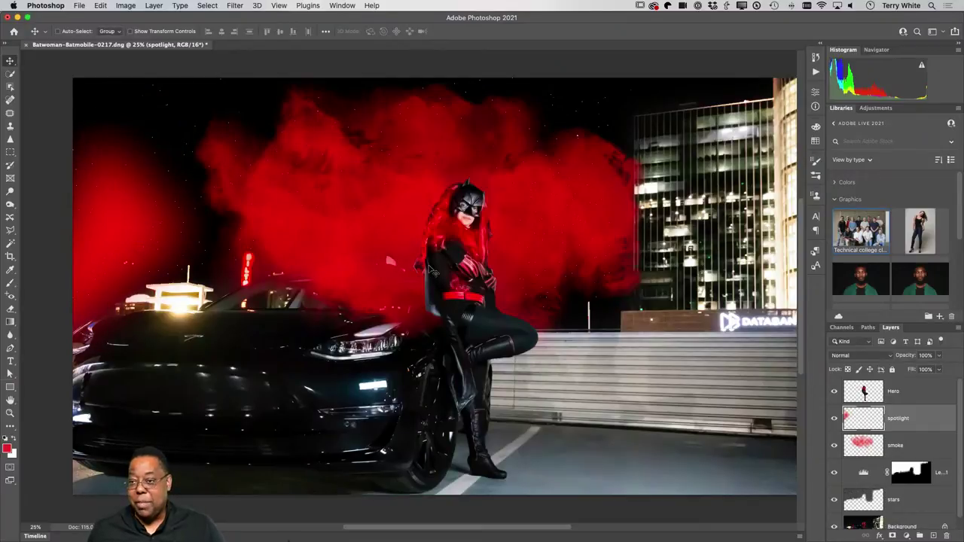